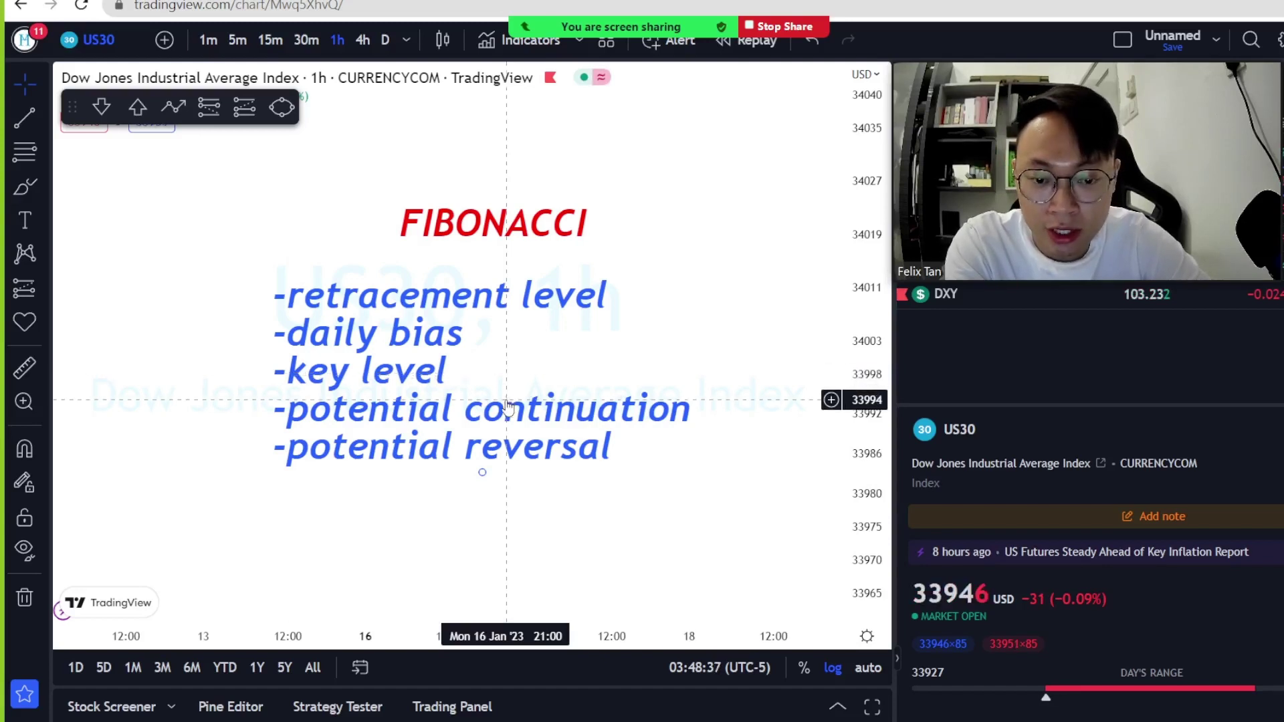
- Draw a Fib Retracement on an empty area of the chart, from about 33964 down to about 33916
scroll(506, 401, down, 3)
drag(401, 258, 401, 172)
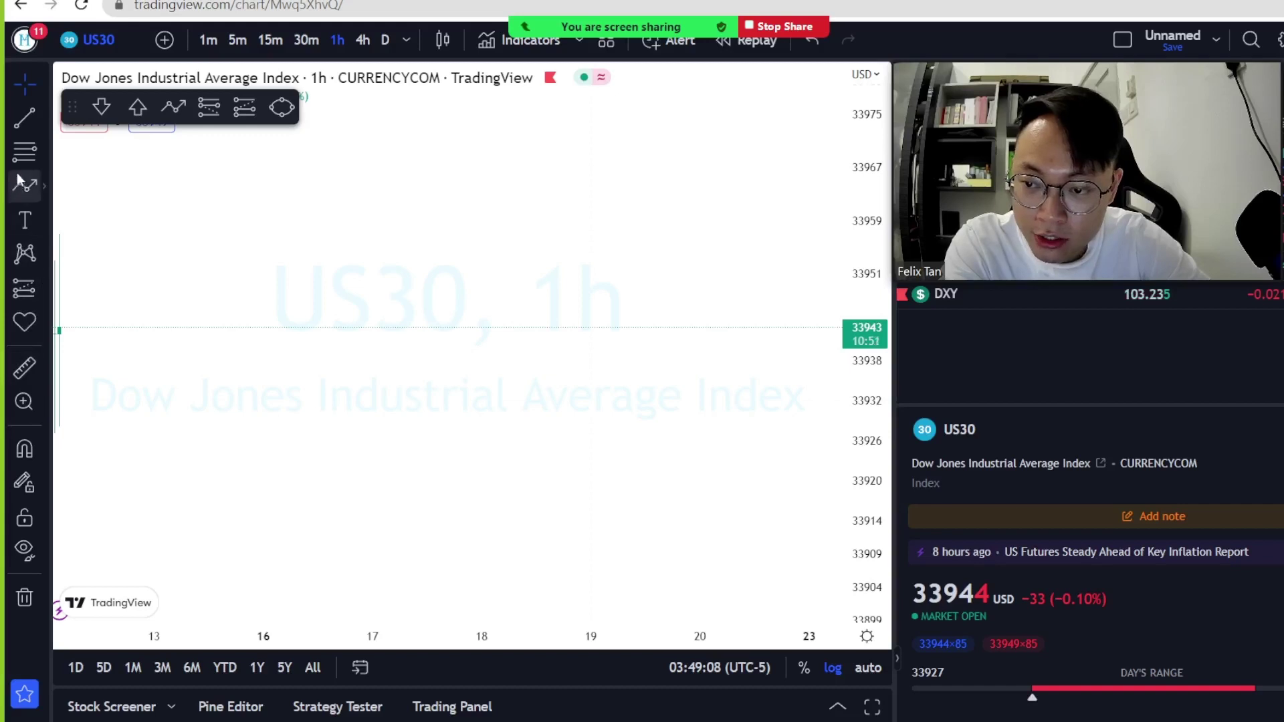
click(43, 154)
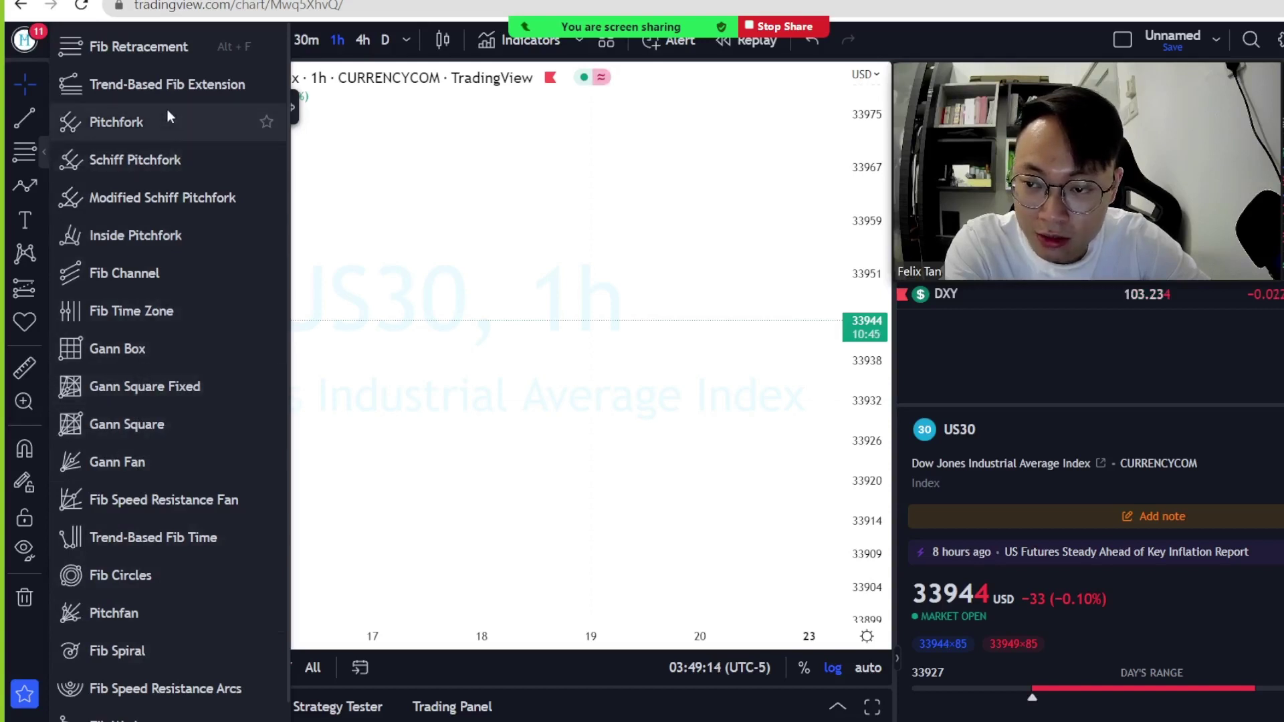
click(159, 62)
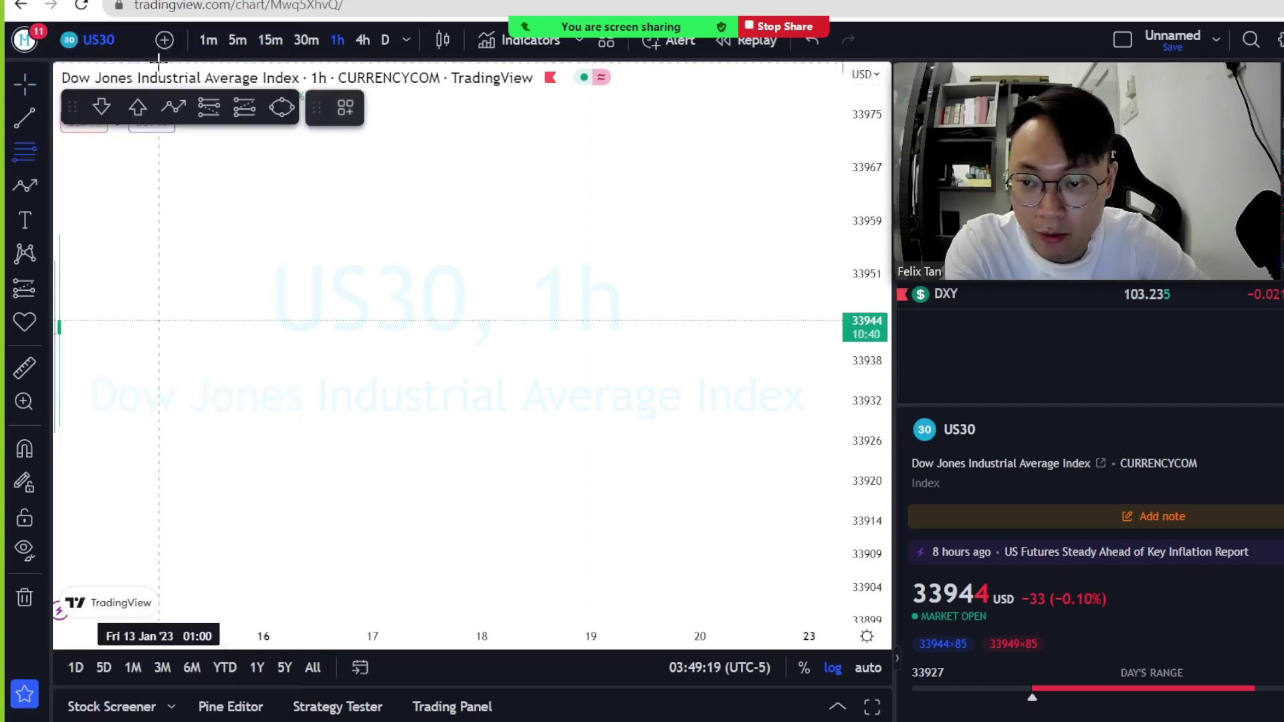
click(235, 186)
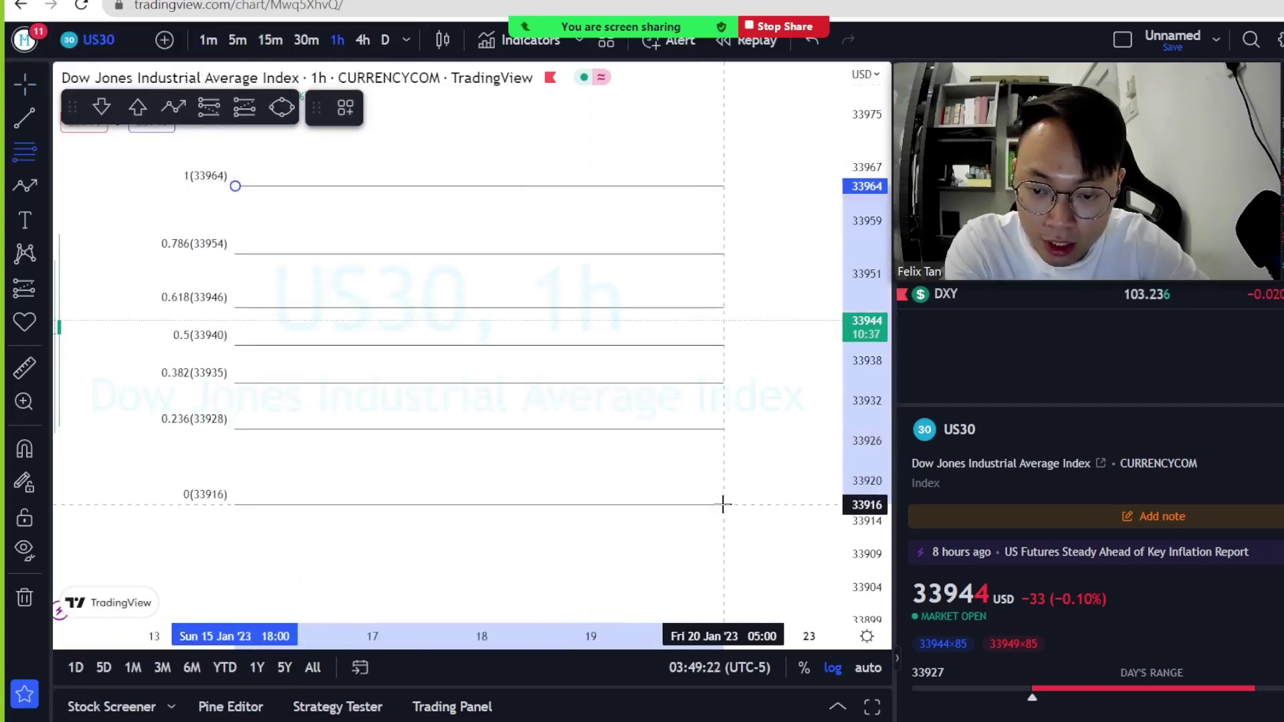
click(722, 504)
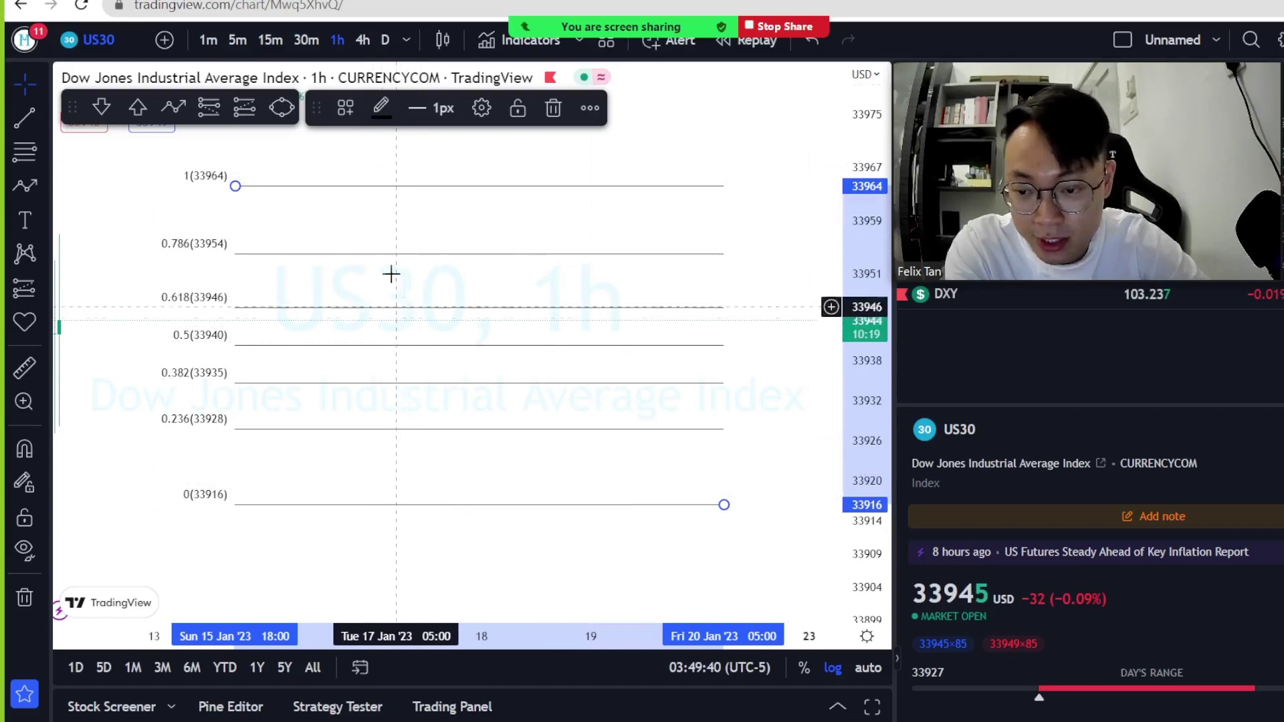
- Review the retracement's style settings, including its level values, and its coordinates, leaving them unchanged
double_click(396, 191)
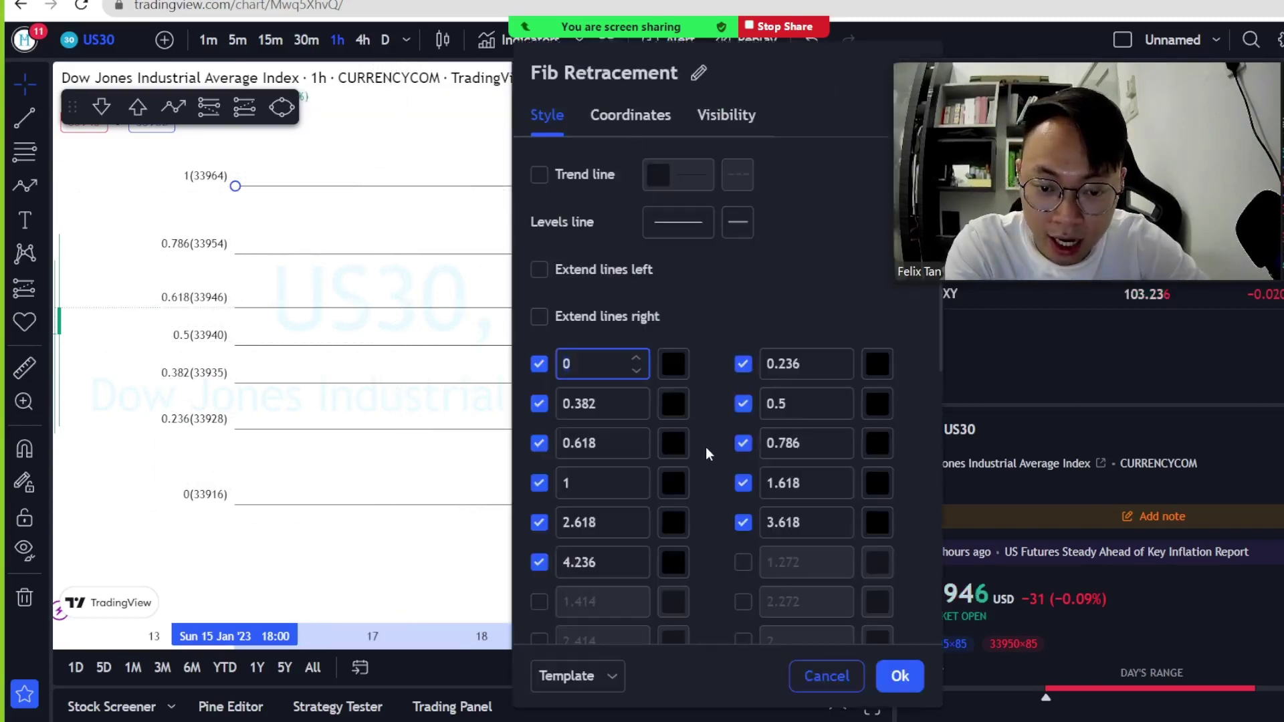
scroll(705, 446, down, 1)
scroll(704, 446, up, 1)
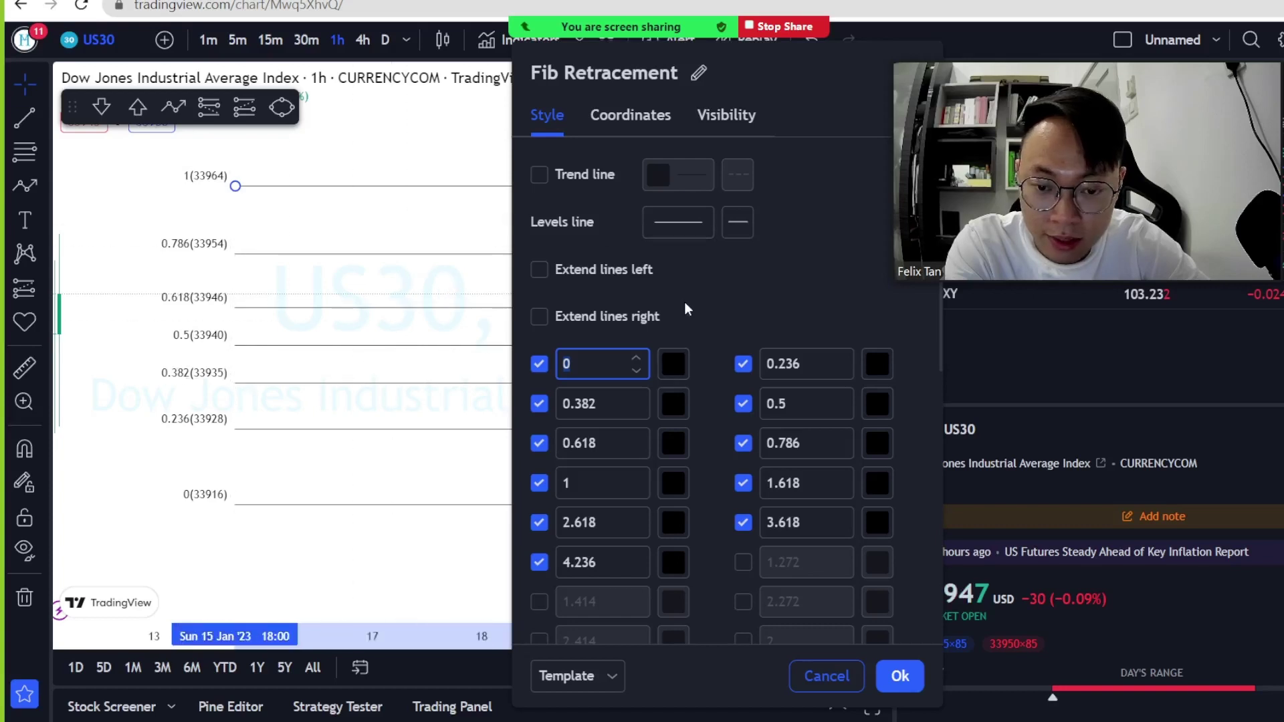
scroll(684, 302, down, 1)
scroll(699, 467, up, 1)
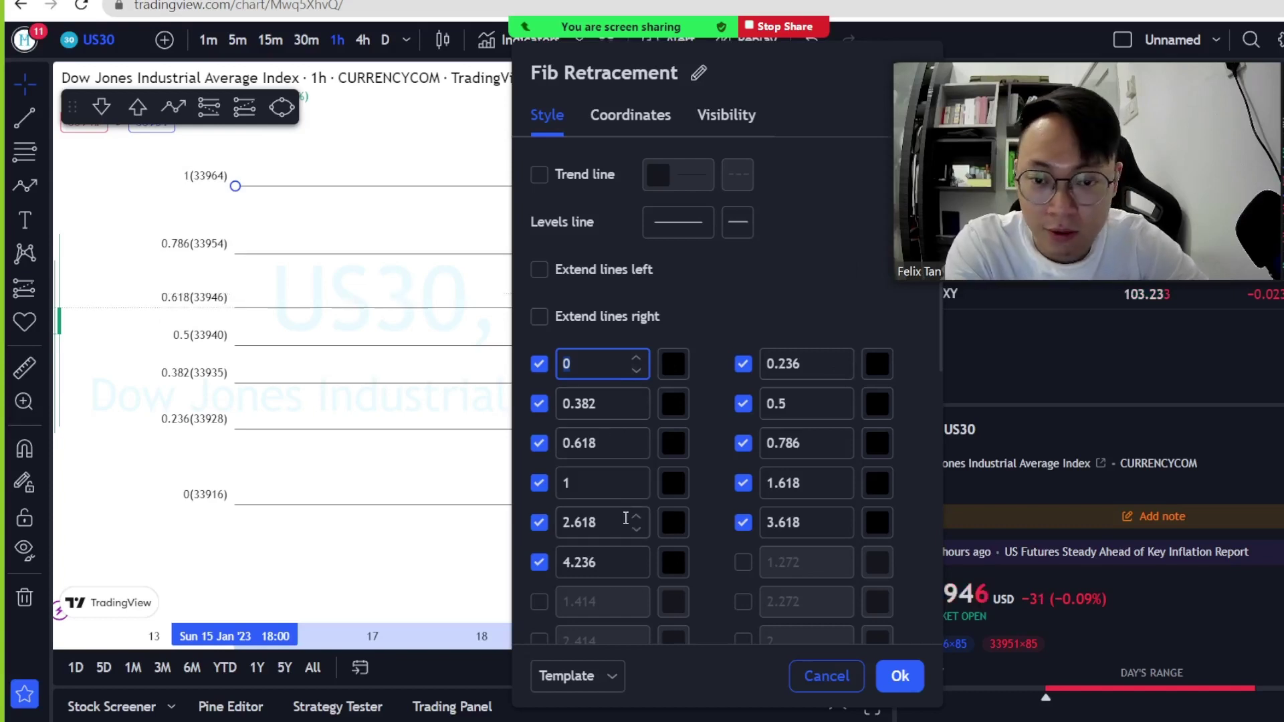
click(622, 118)
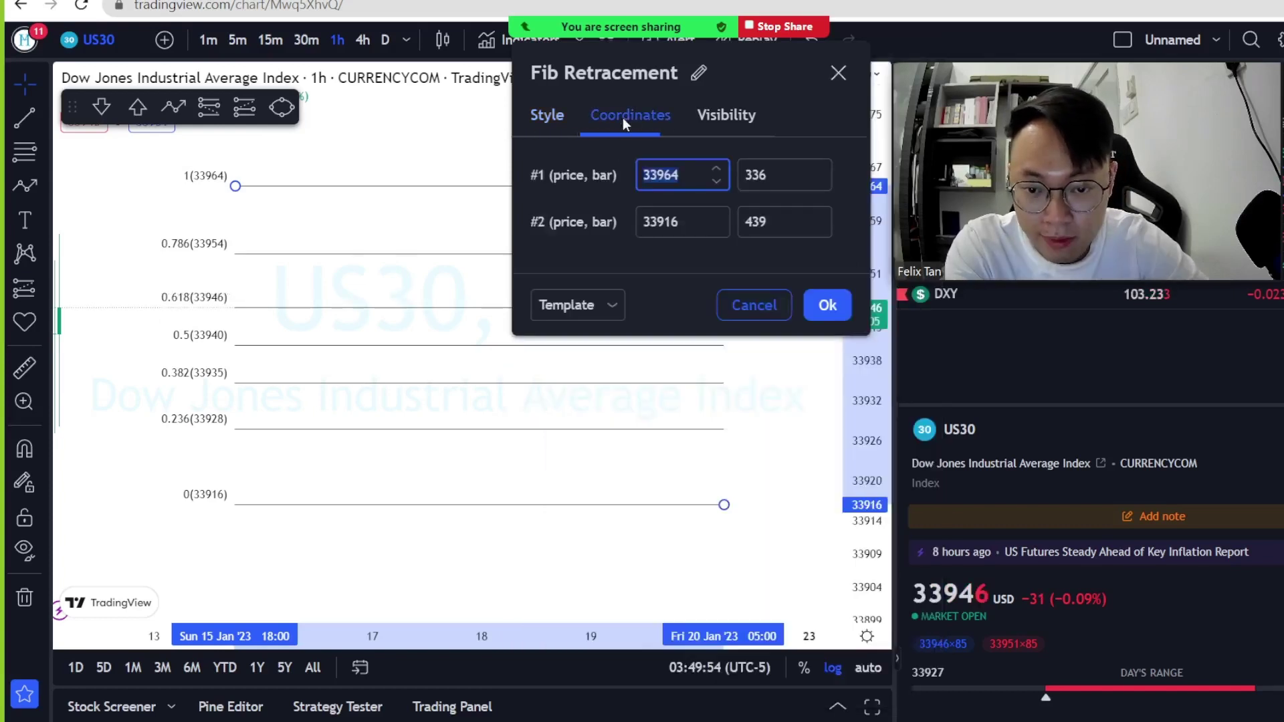
key(Escape)
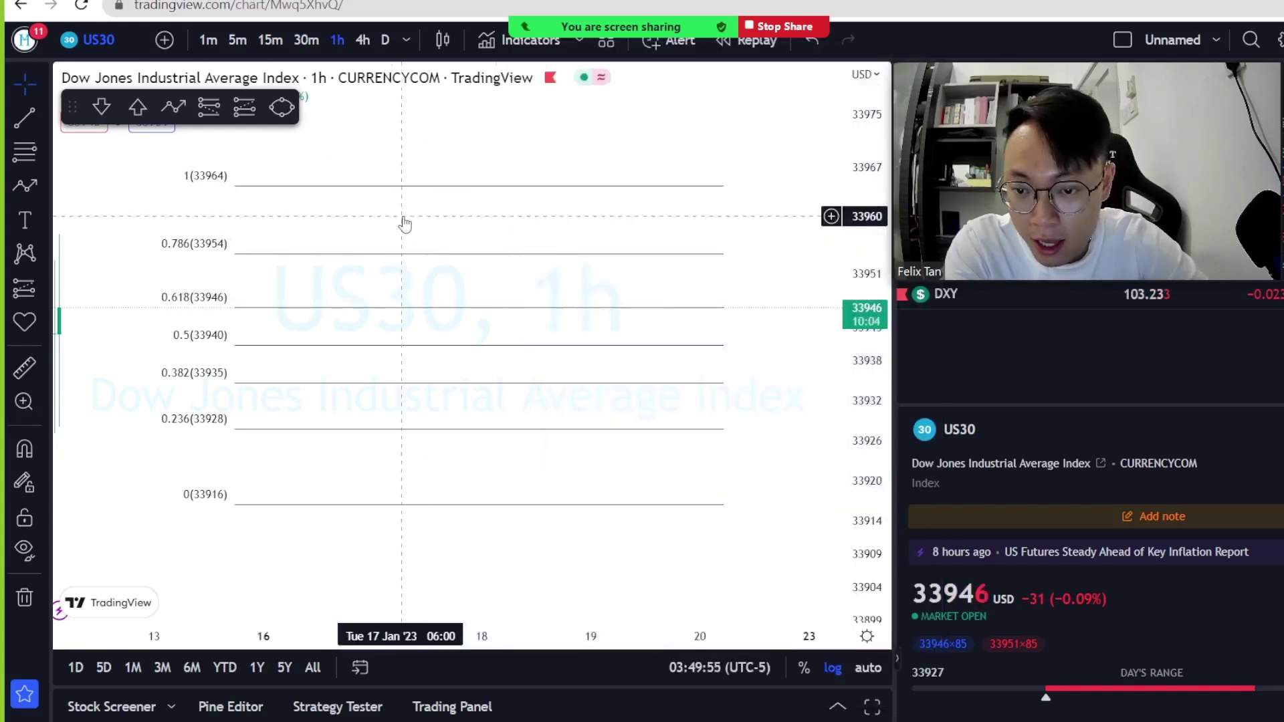
- Delete the sample Fib Retracement from the chart
click(586, 191)
key(Delete)
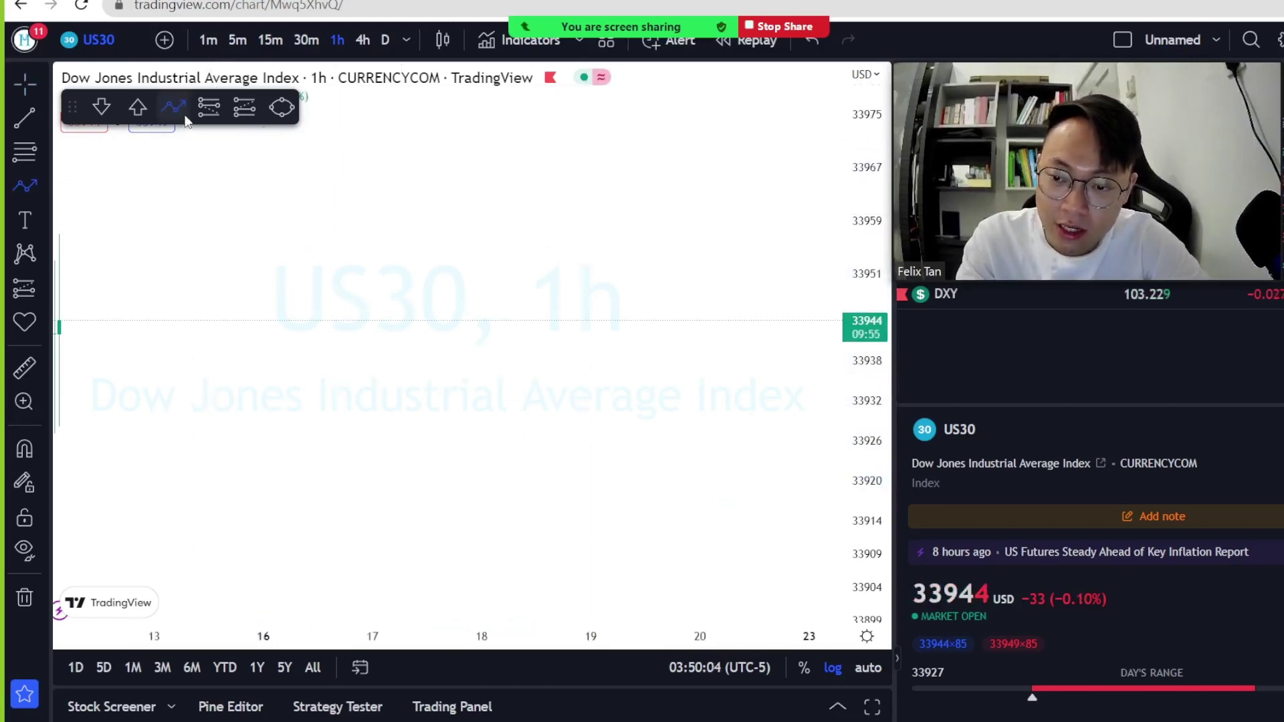
- Draw a downtrend path falling from about 33966 to 33916 and rebounding to about 33944
click(154, 172)
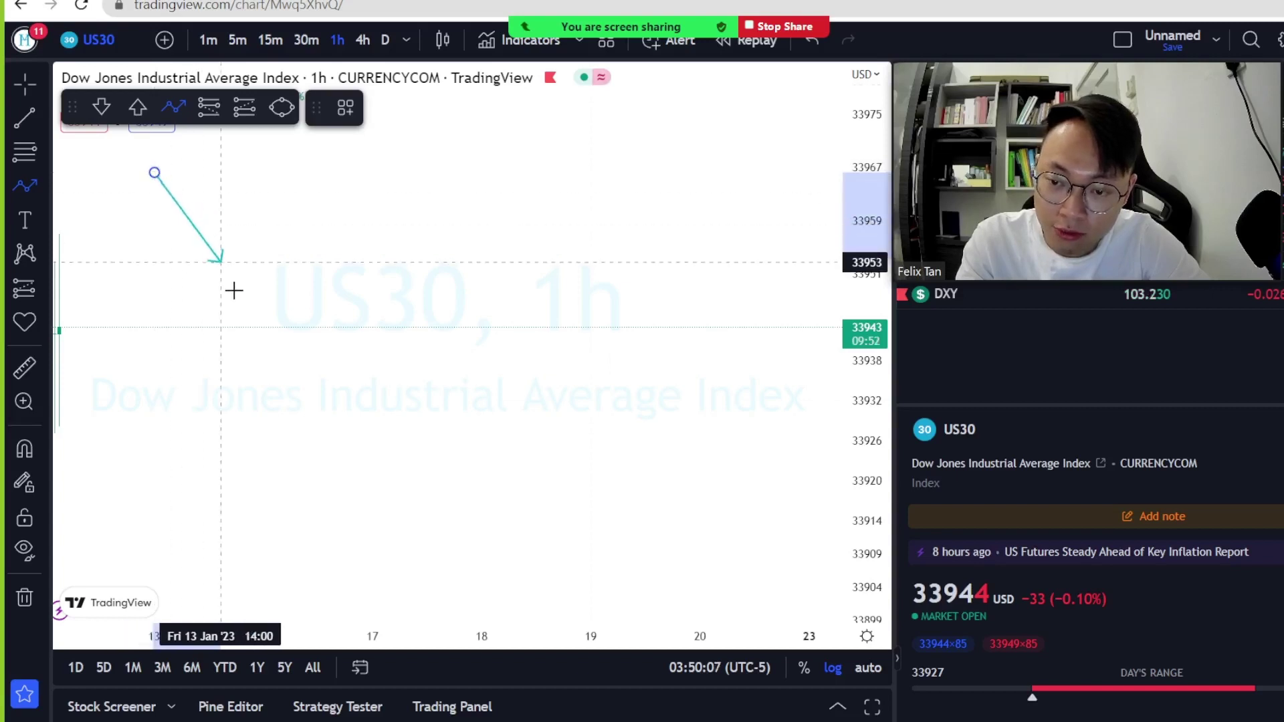
click(282, 506)
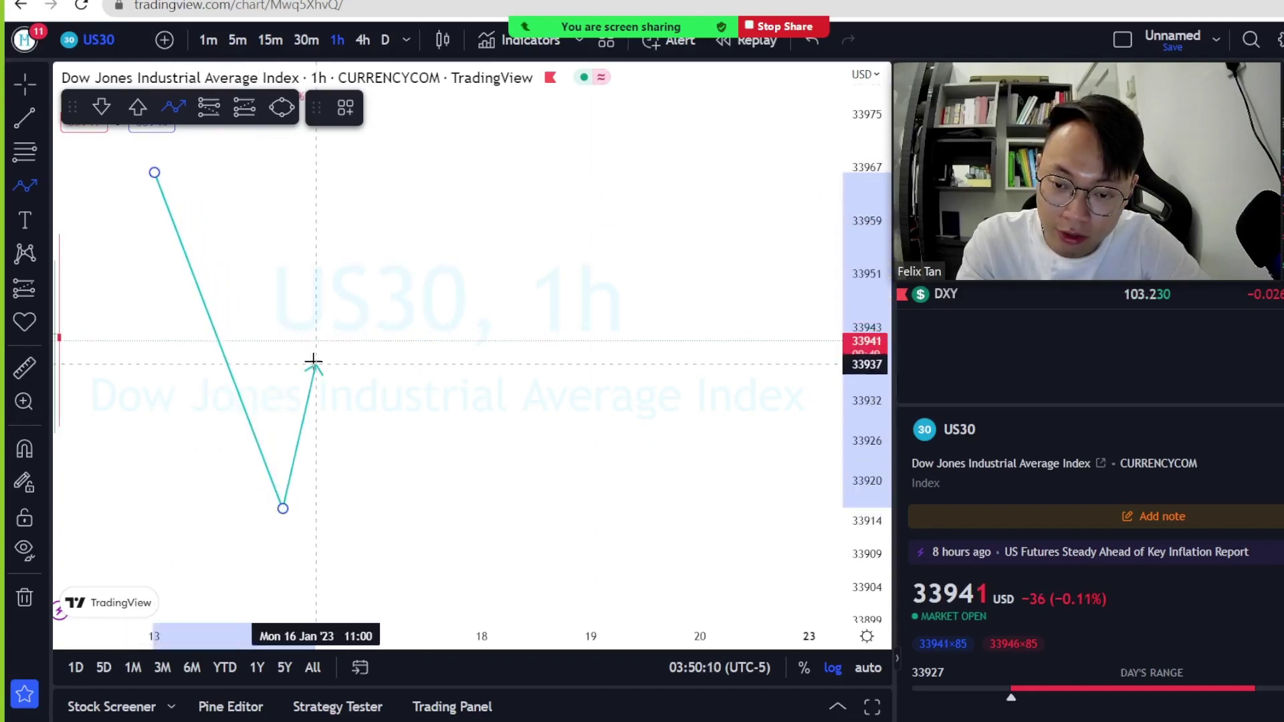
click(325, 320)
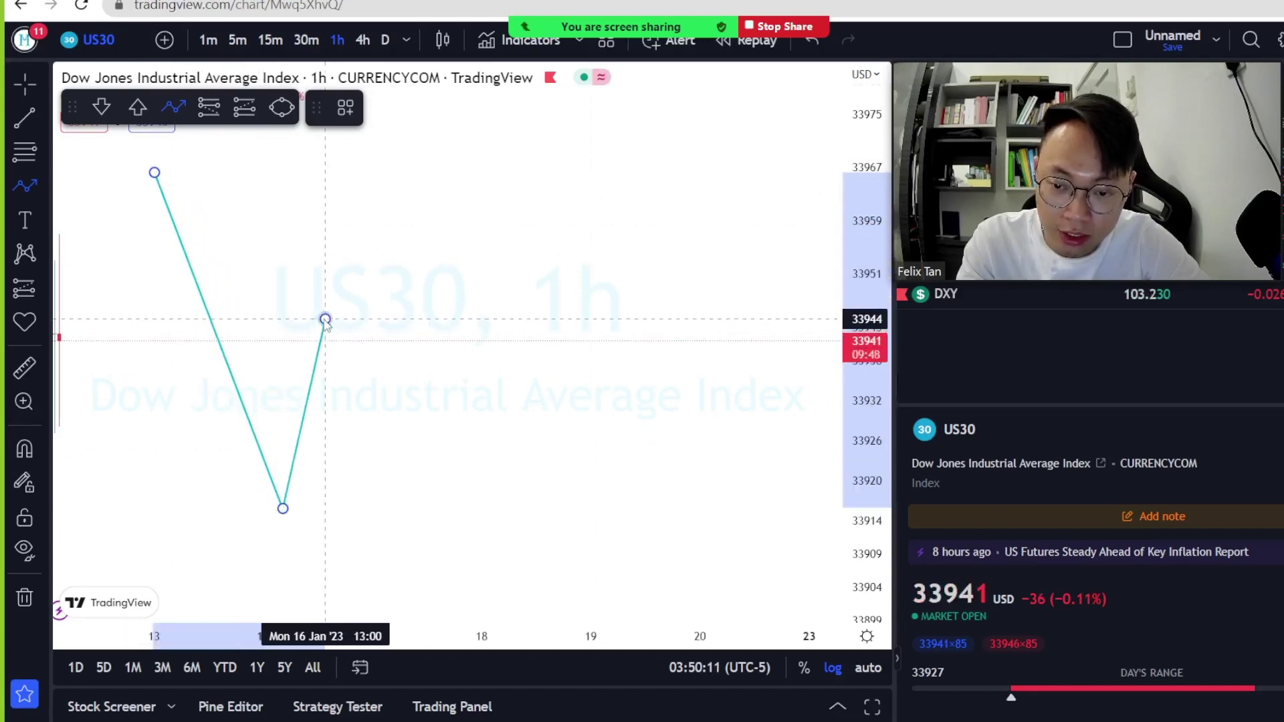
- Draw an uptrend path beside the downtrend, rising from about 33915 to 33972 and pulling back to about 33947
click(173, 107)
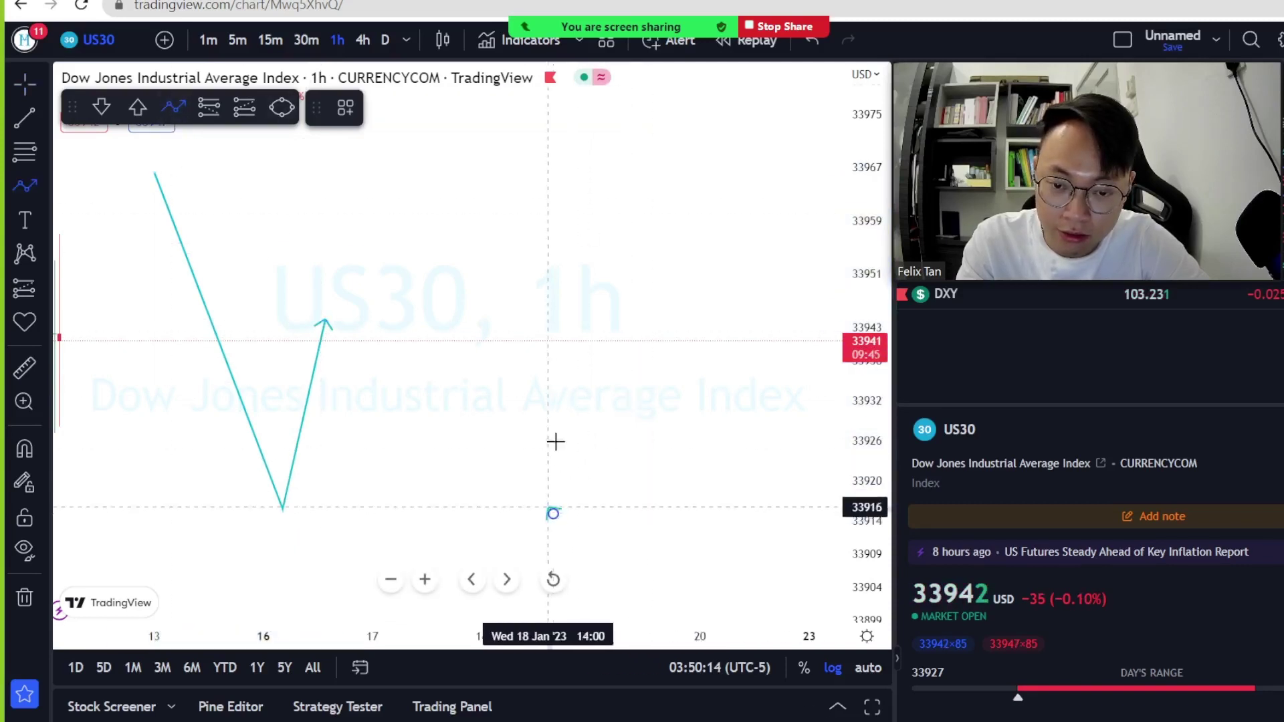
click(648, 139)
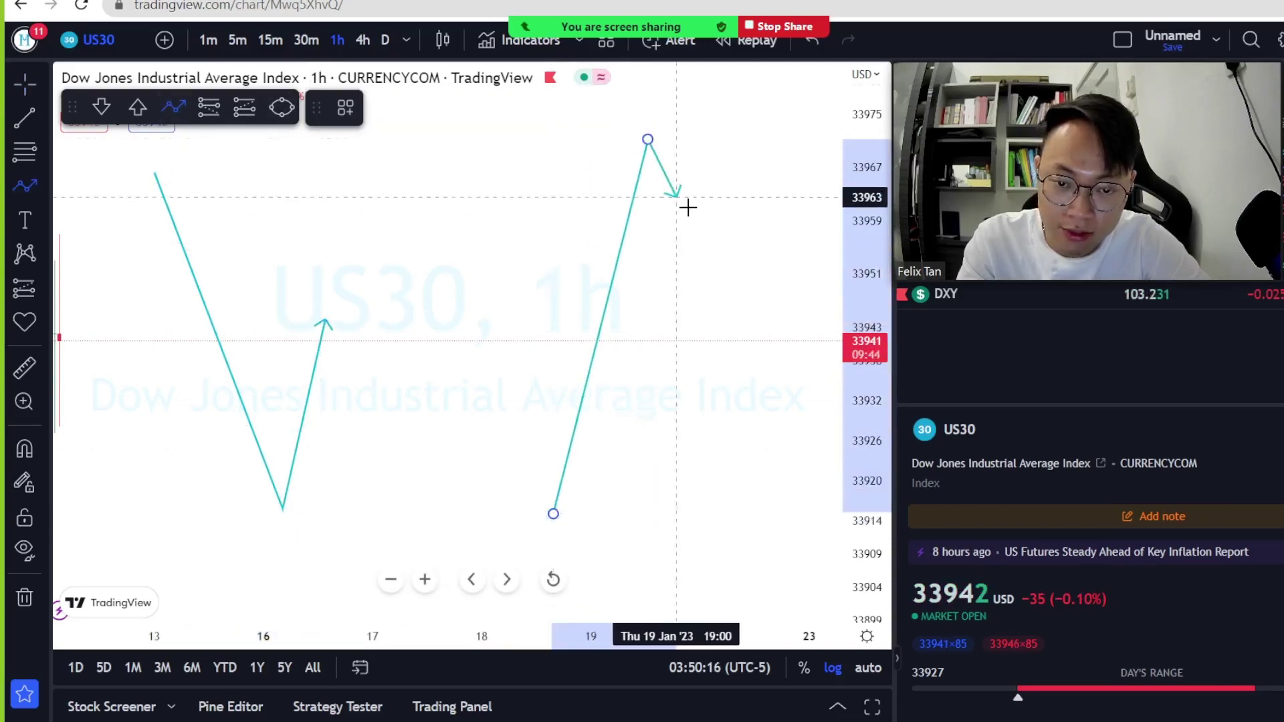
double_click(746, 299)
click(728, 351)
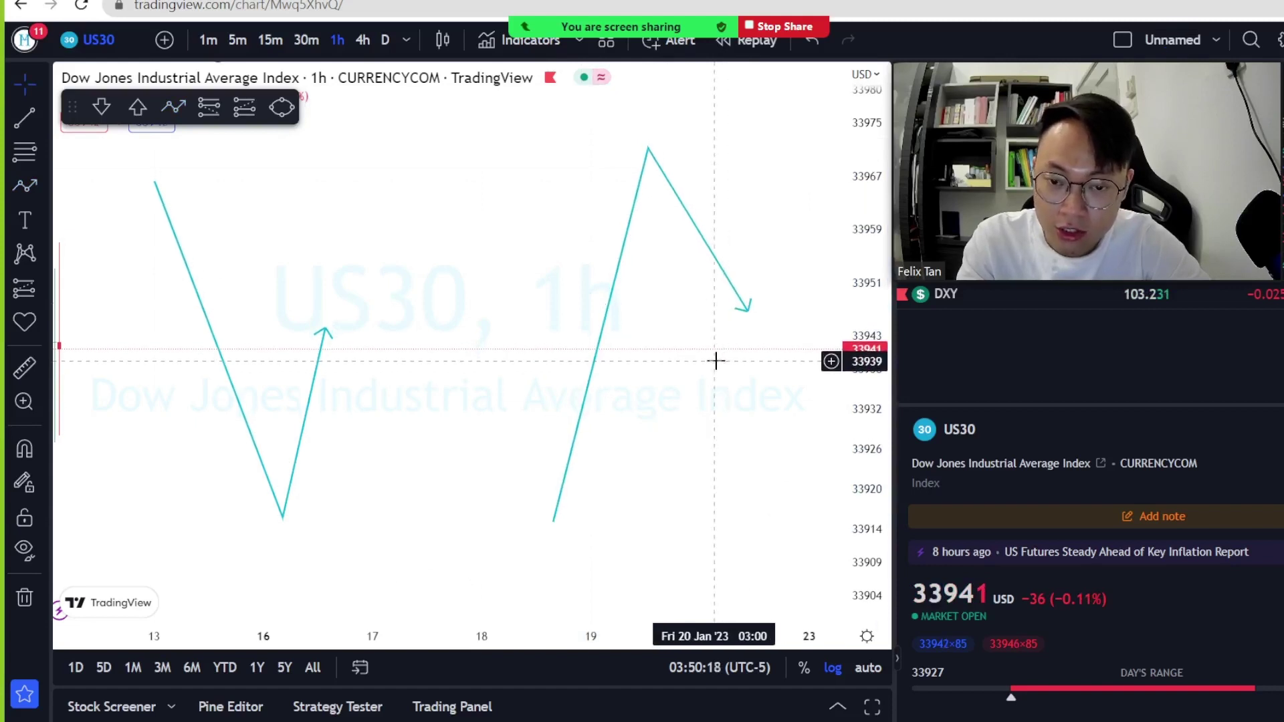
- Add Fib Retracements to both main legs: the downtrend from about 33966 to 33916, and the uptrend from about 33915 to 33972
click(27, 154)
click(168, 180)
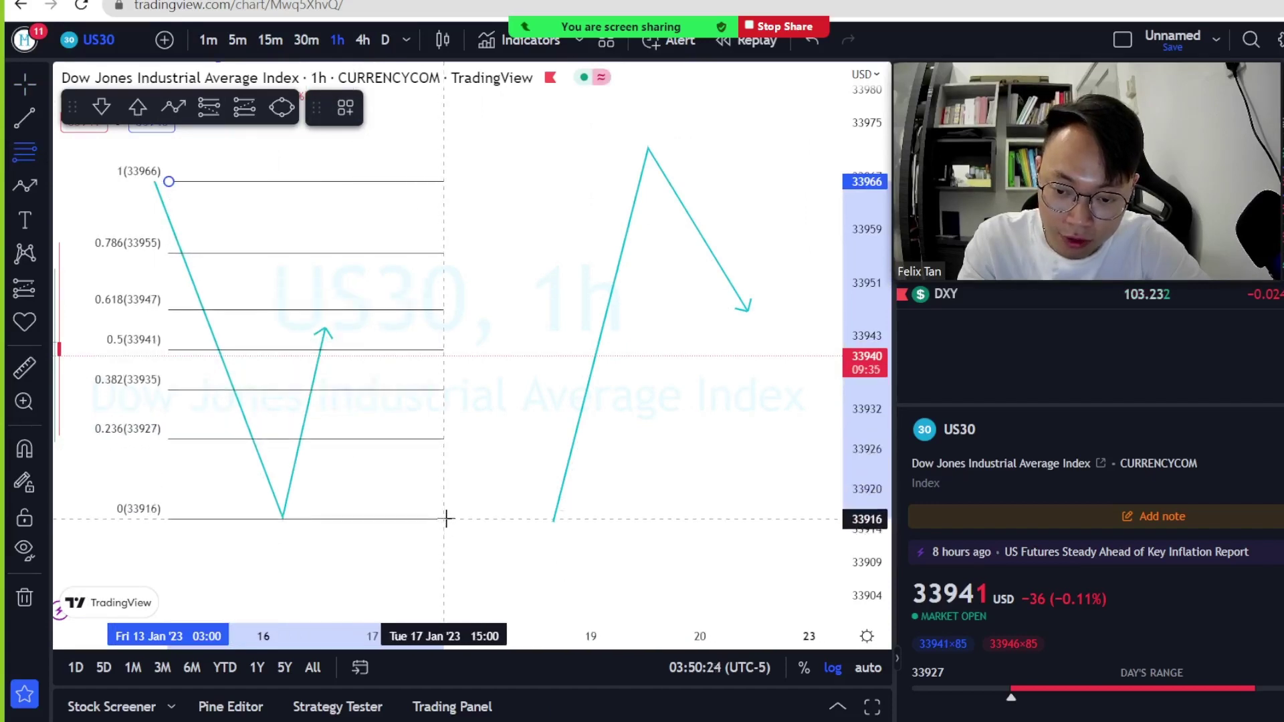
click(446, 518)
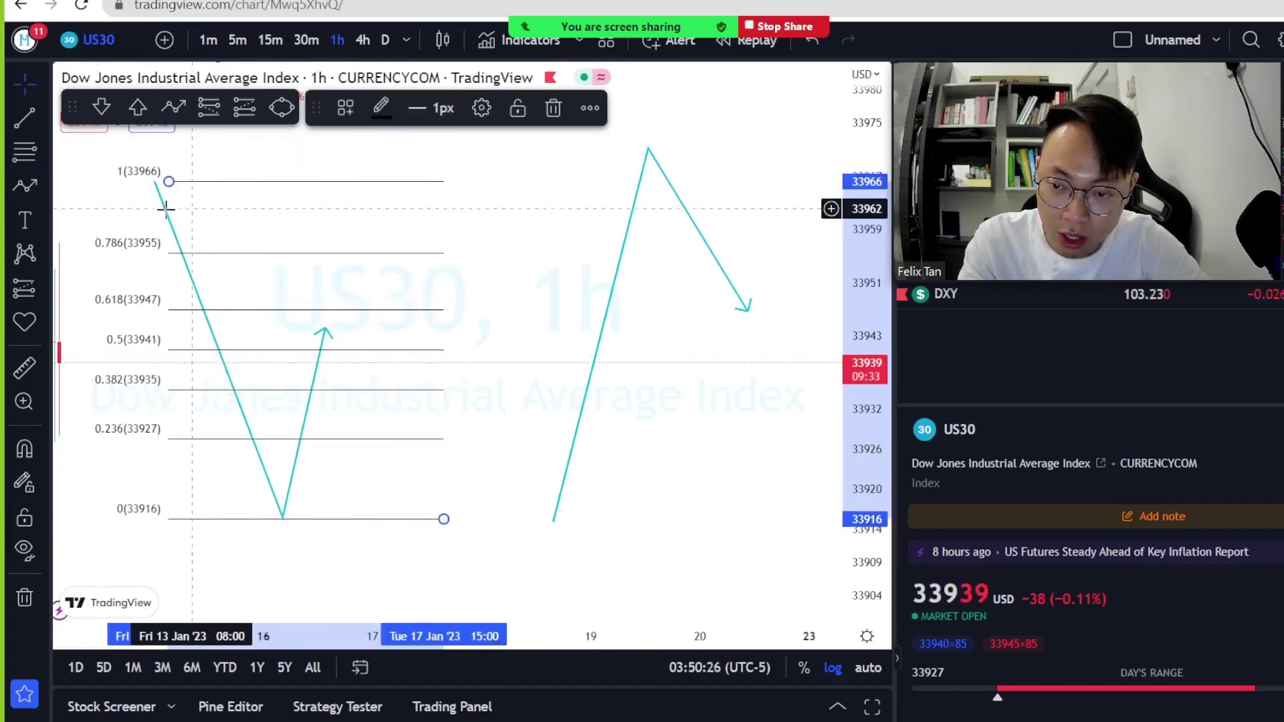
key(alt+f)
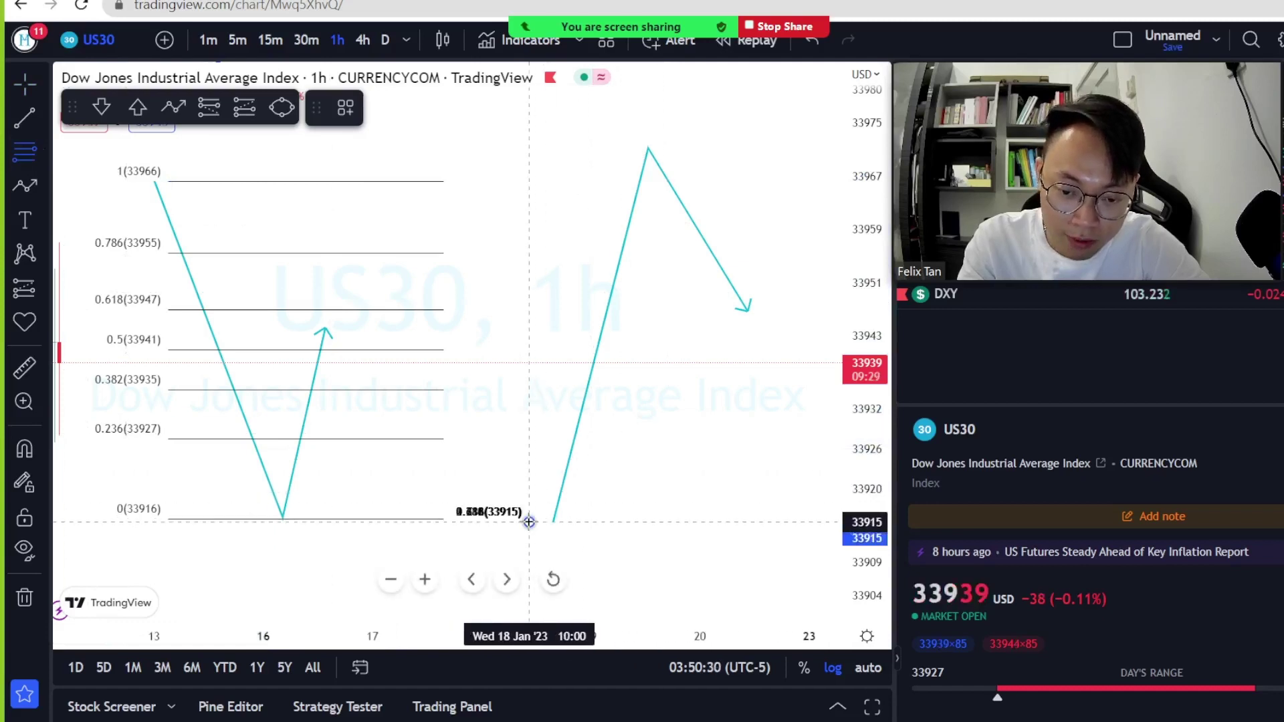
click(756, 146)
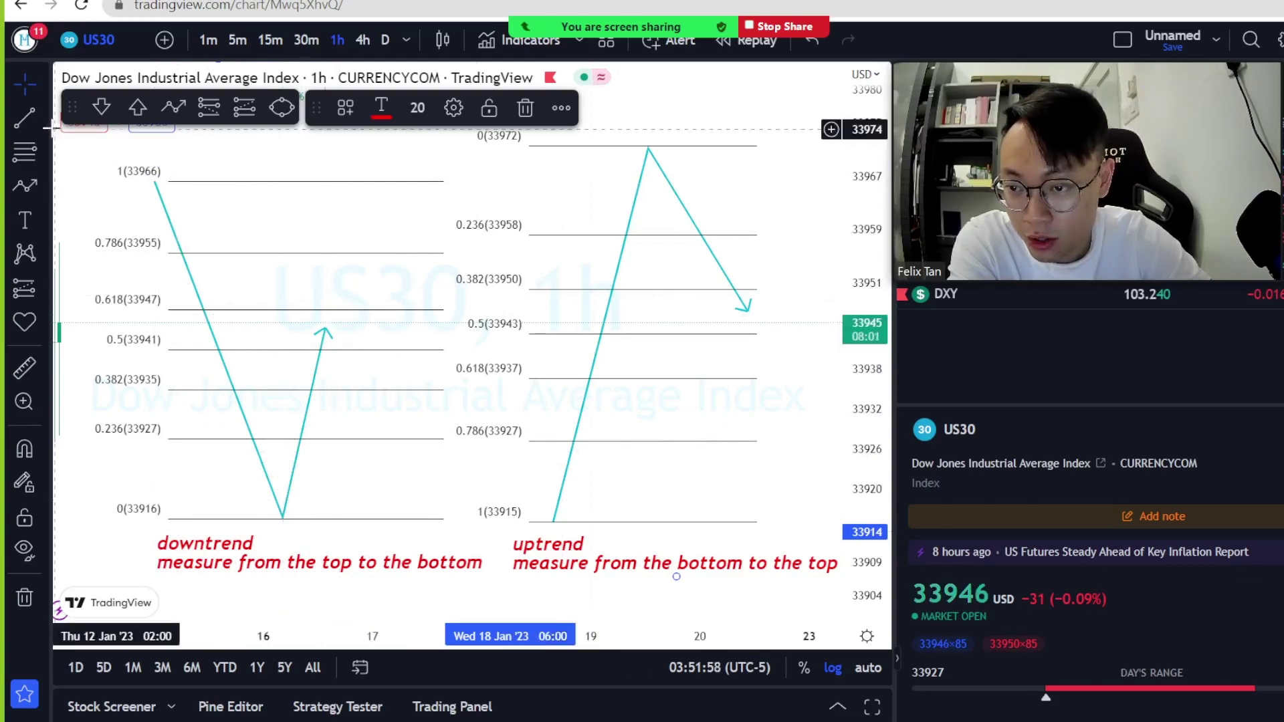
click(29, 119)
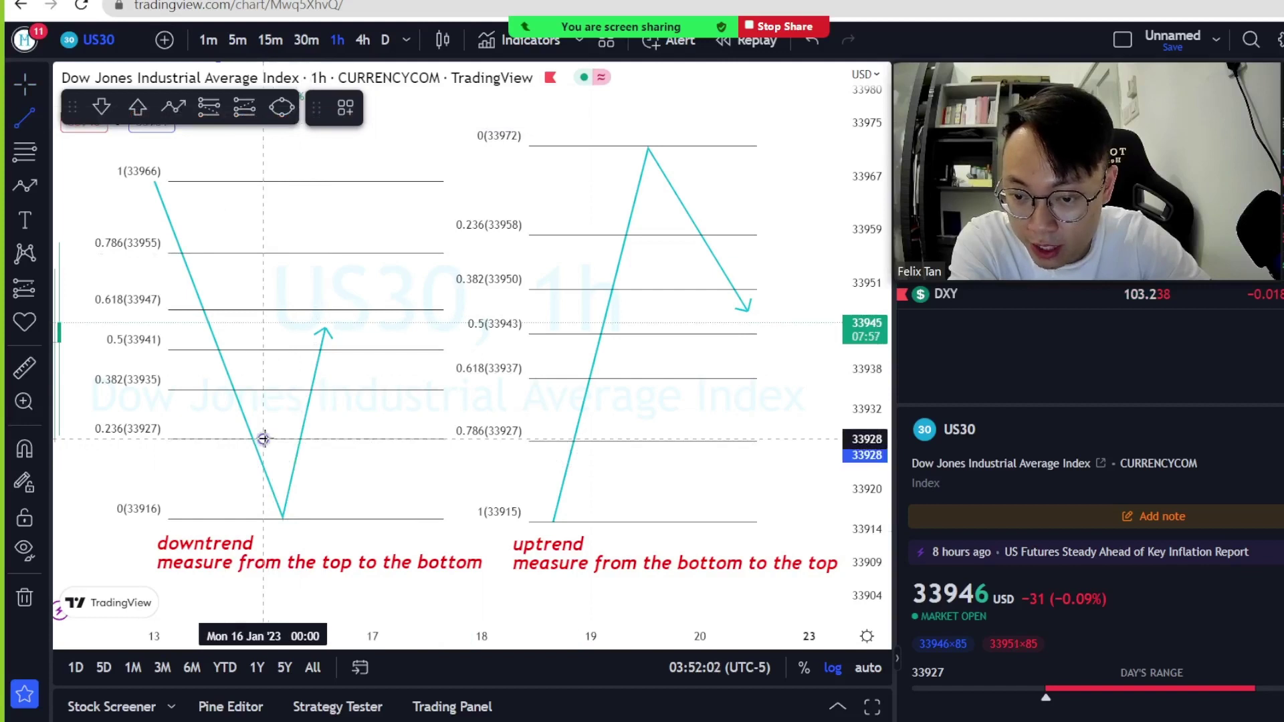
click(296, 499)
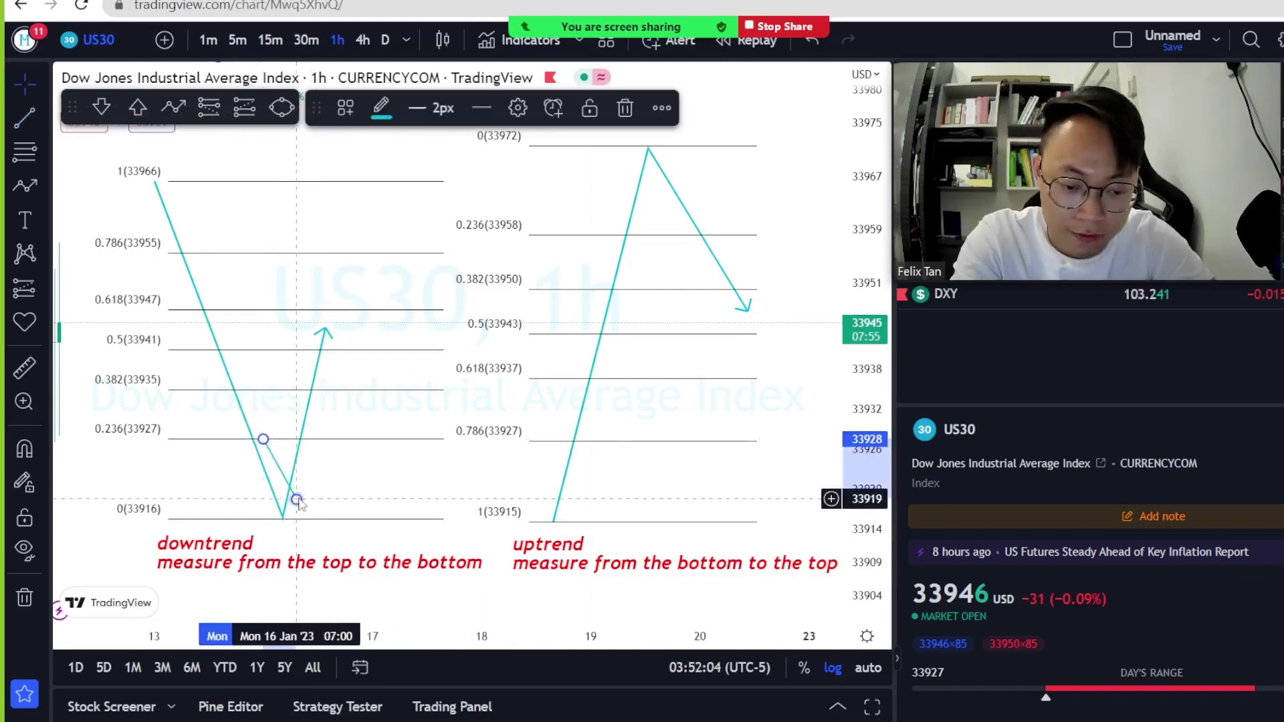
key(Delete)
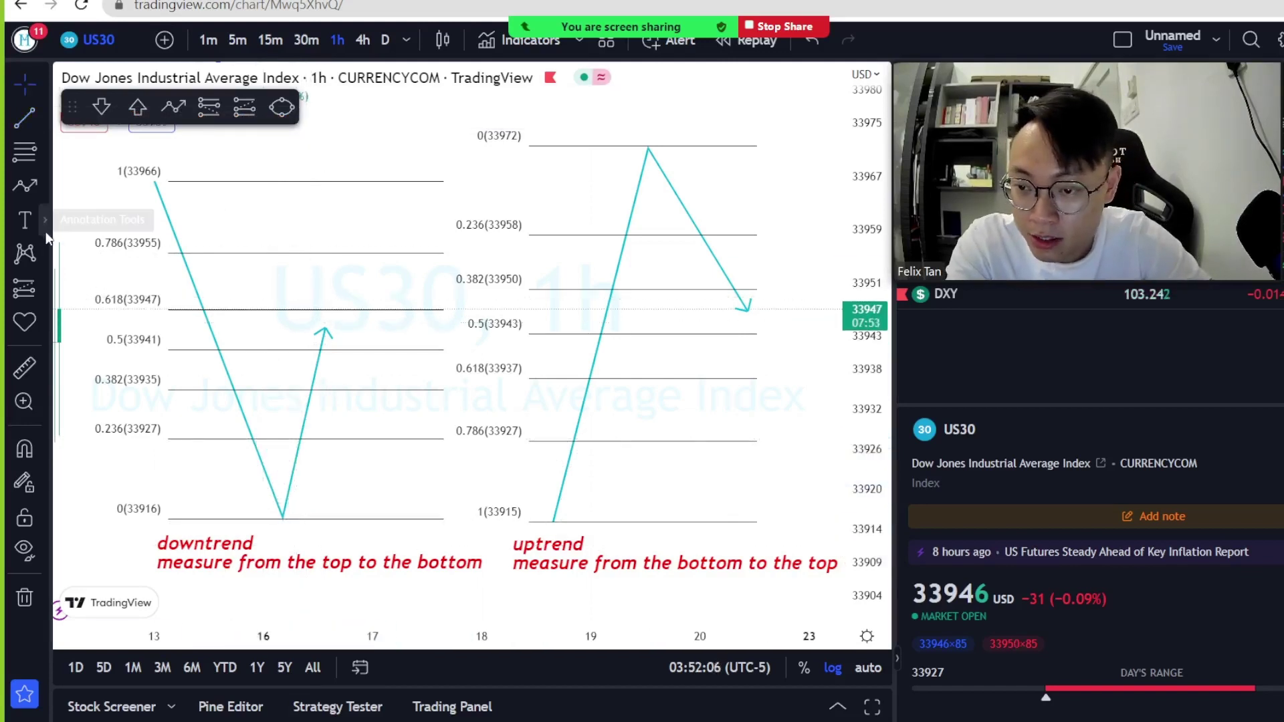
- Circle the 0.236 level label of the downtrend retracement with an ellipse
click(281, 107)
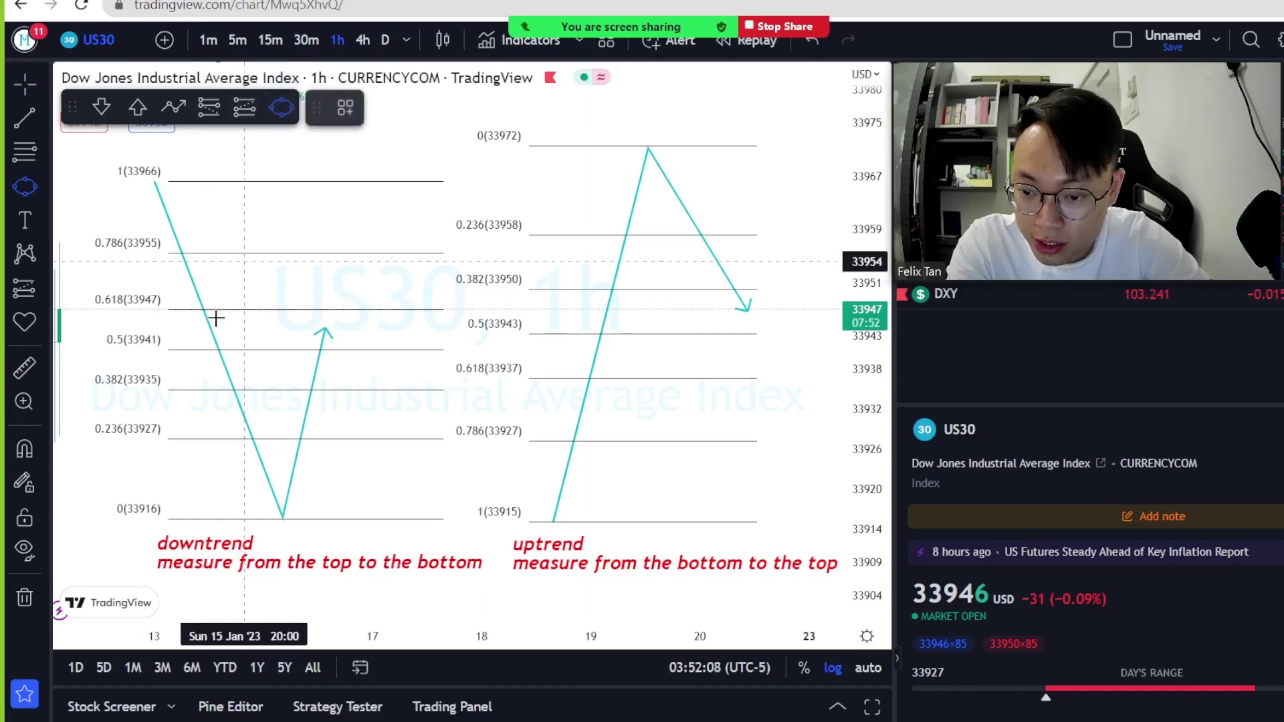
click(88, 414)
click(164, 448)
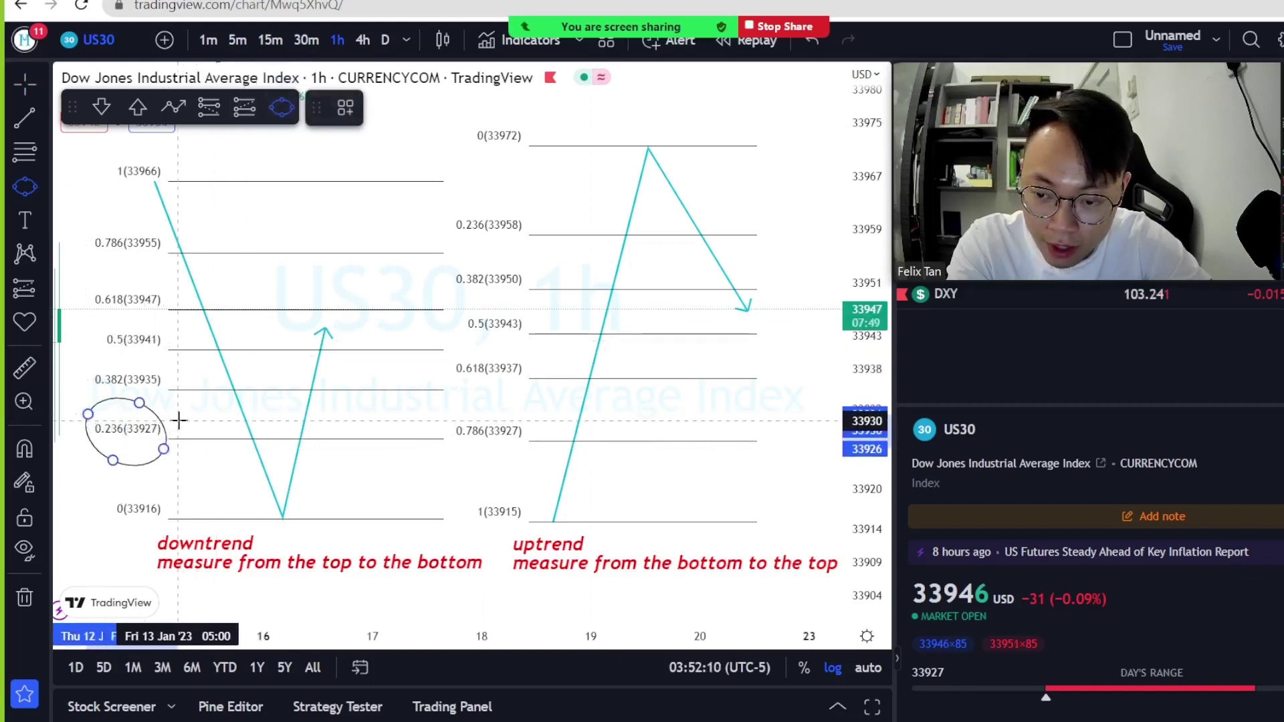
click(173, 435)
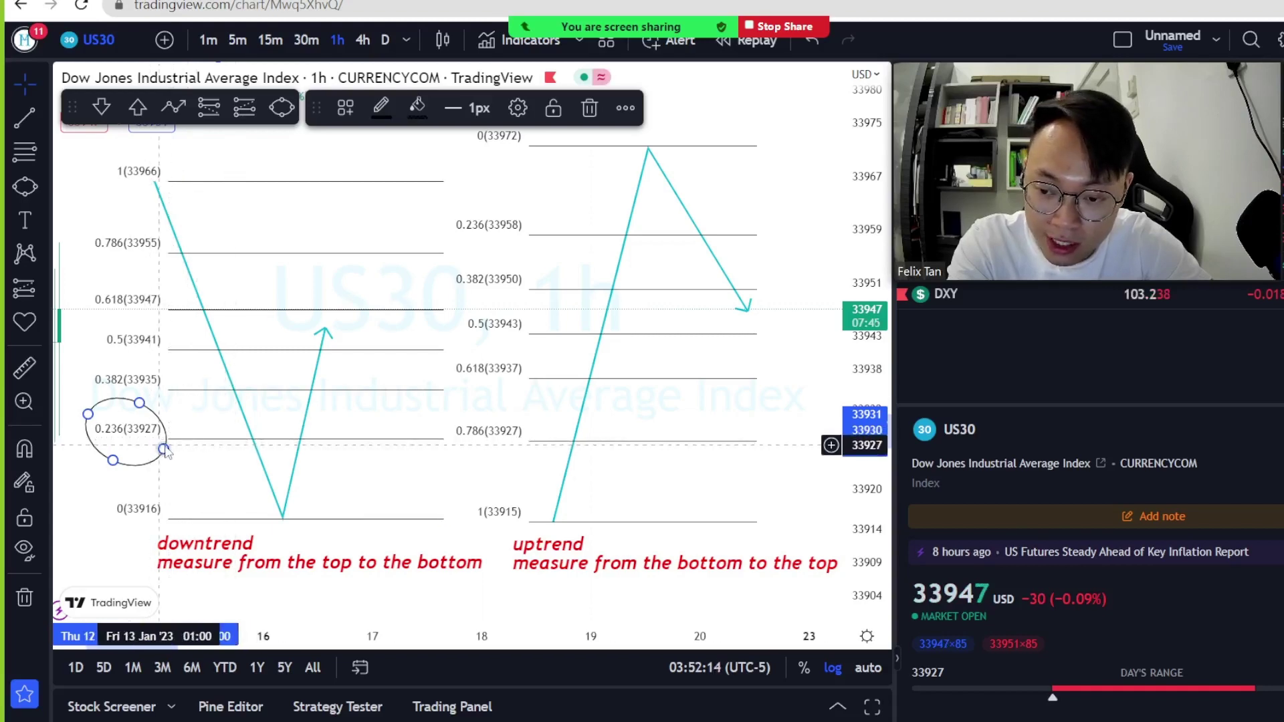
- Circle the 0.236 level label of the uptrend retracement with an ellipse
drag(386, 478, 387, 438)
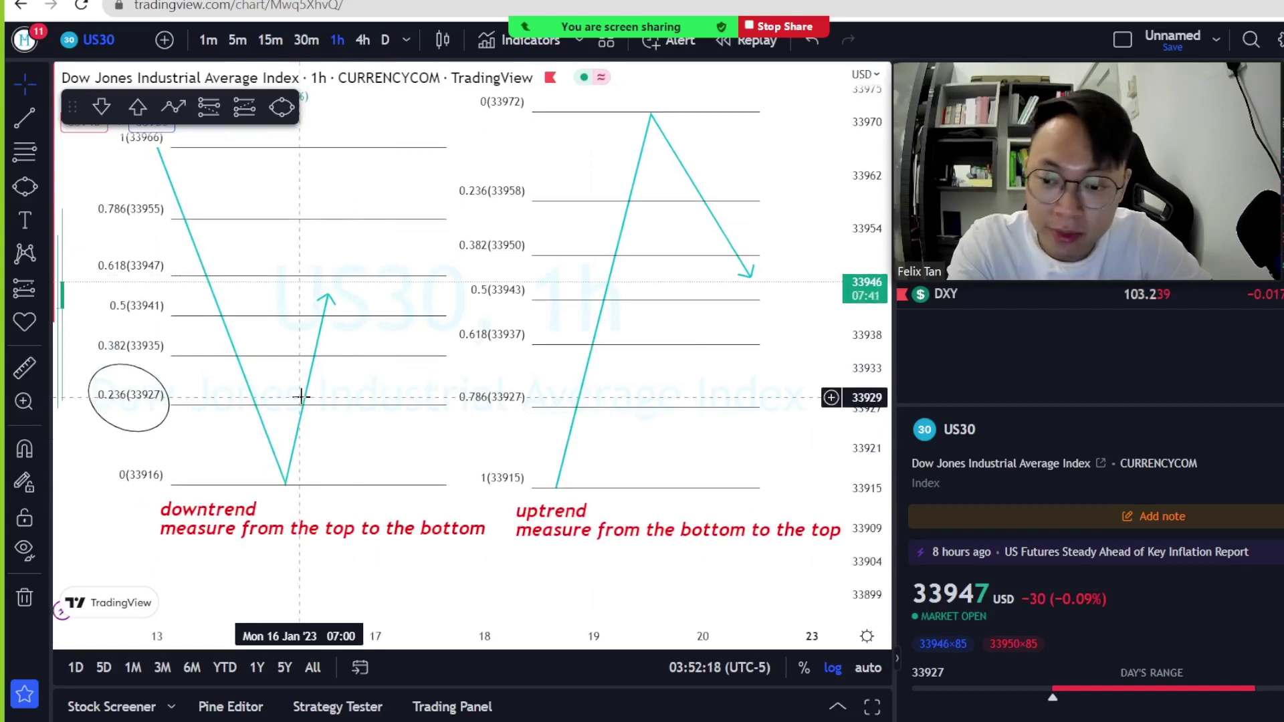
drag(366, 425, 363, 429)
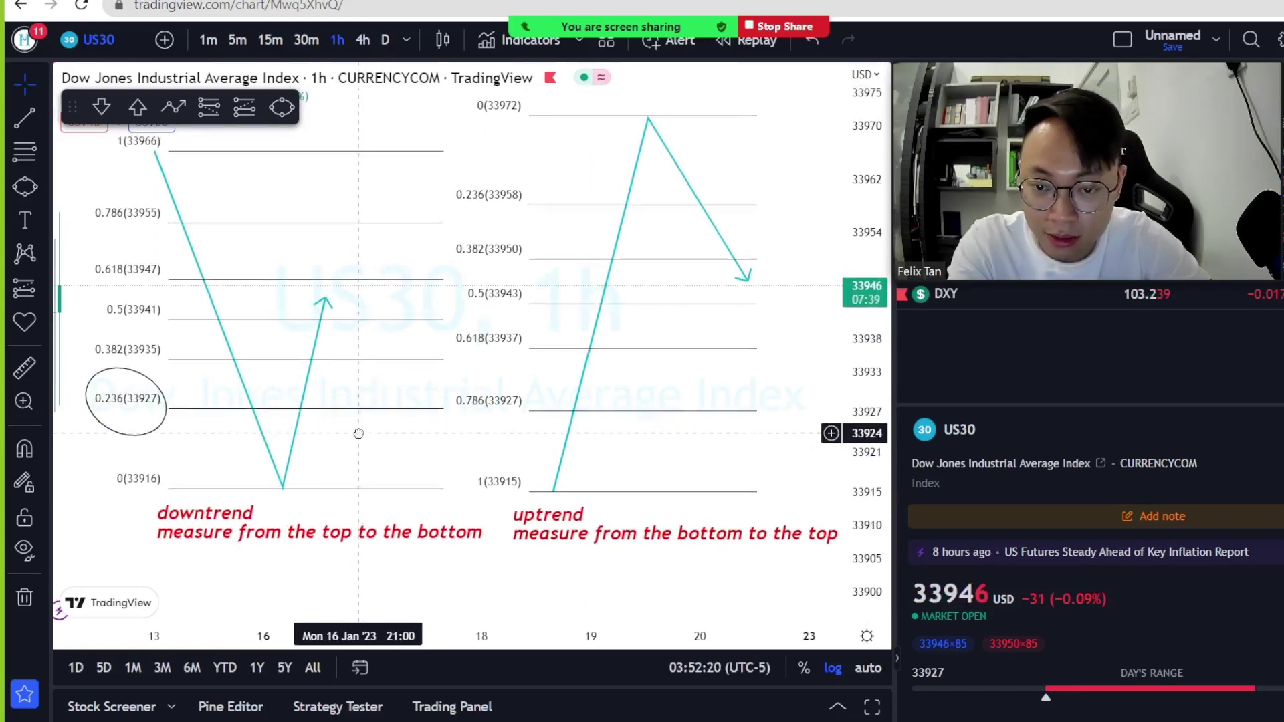
click(281, 107)
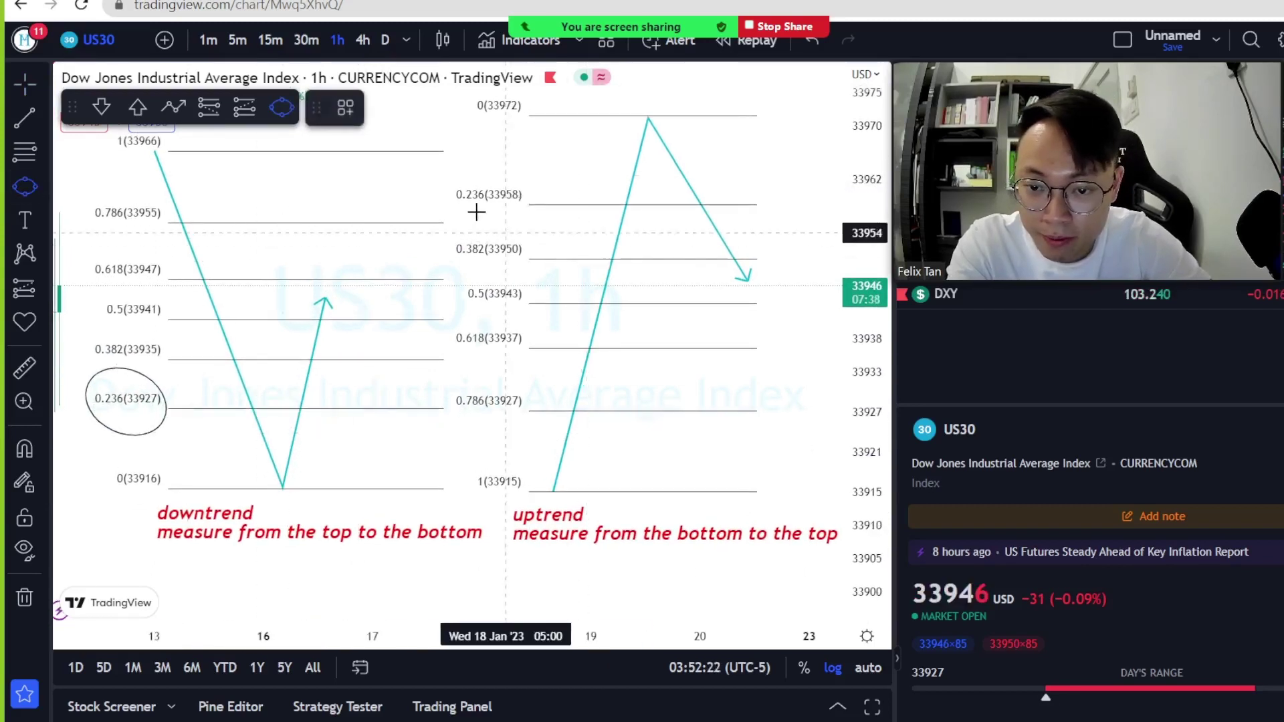
click(444, 181)
click(530, 210)
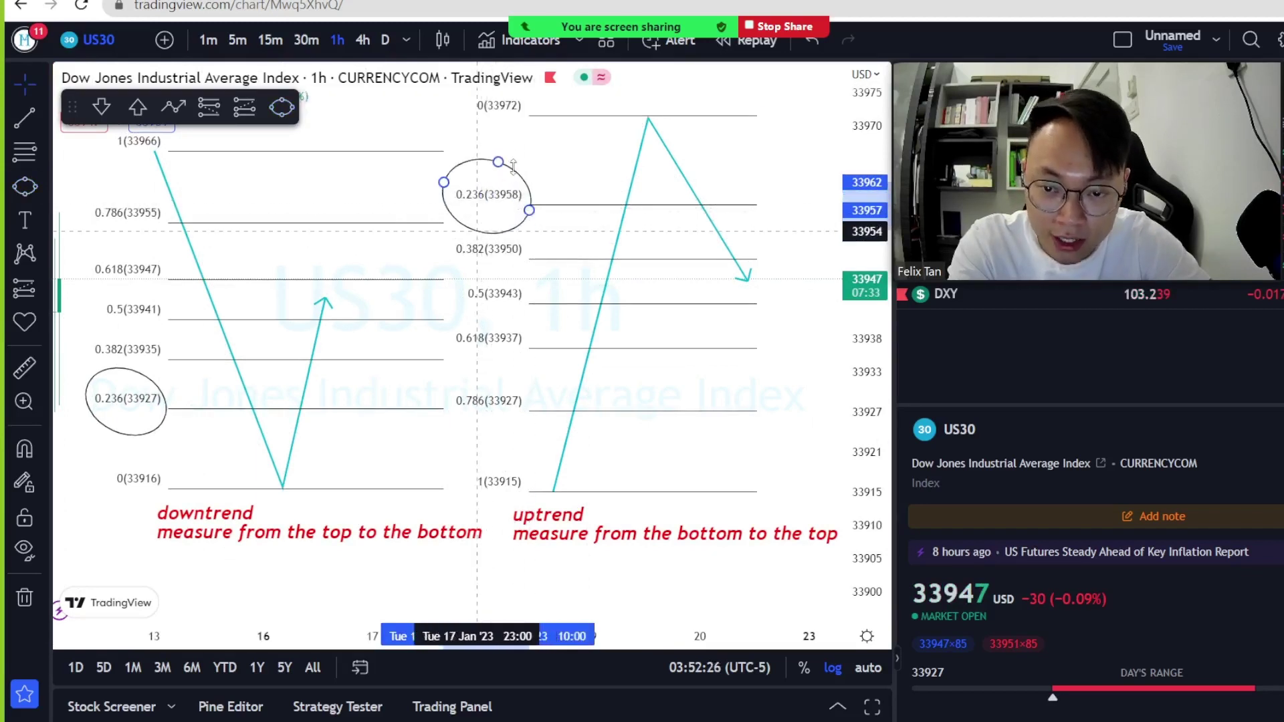
click(498, 163)
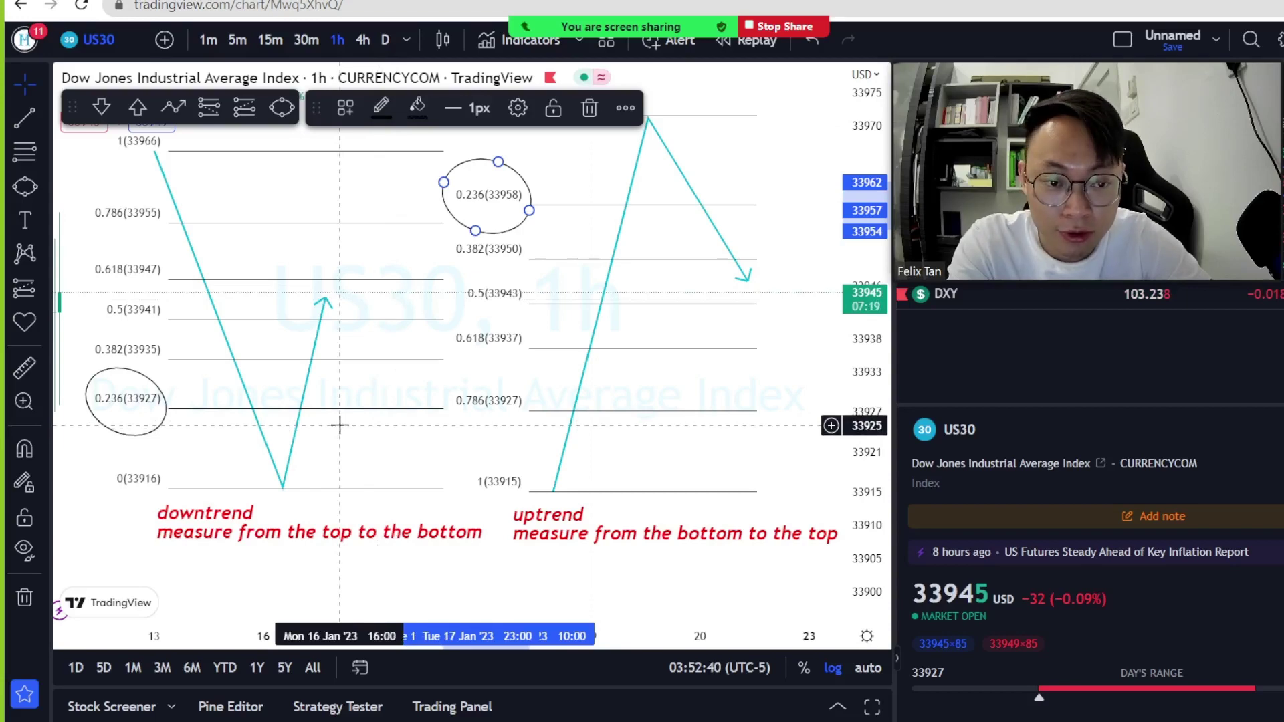
- Lower the arrow end of the downtrend path's rebound to about 33937, just above the 0.382 level
click(382, 438)
drag(381, 411, 388, 314)
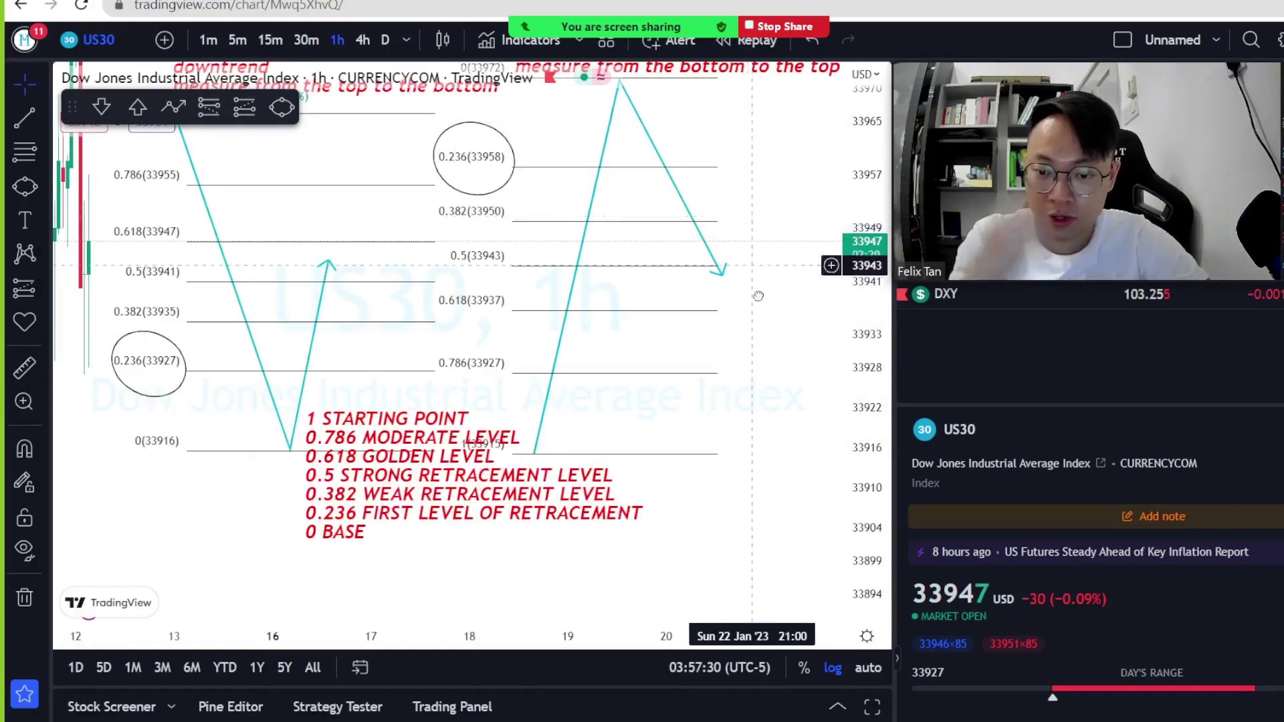
drag(753, 266, 764, 319)
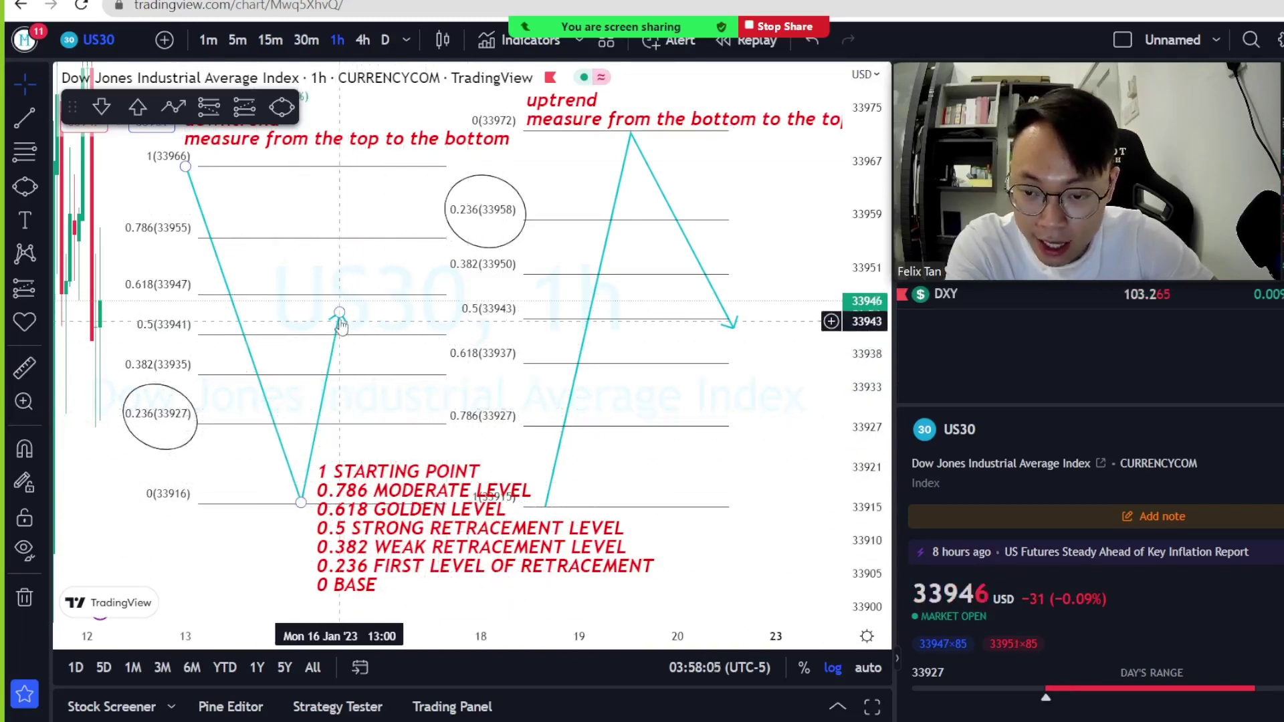
drag(340, 320, 341, 363)
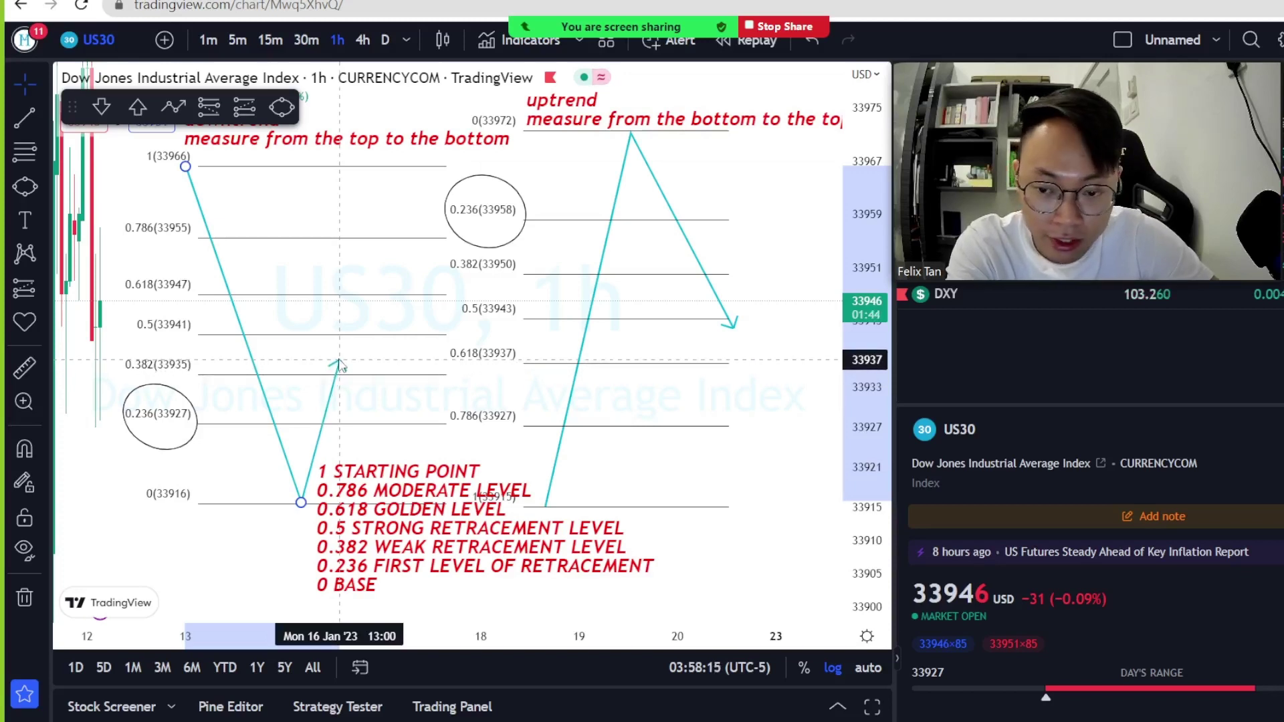
- Raise the downtrend rebound's arrow to the 0.5 level and add a path dipping to about 0.382 and rising to just below 0.618
click(340, 337)
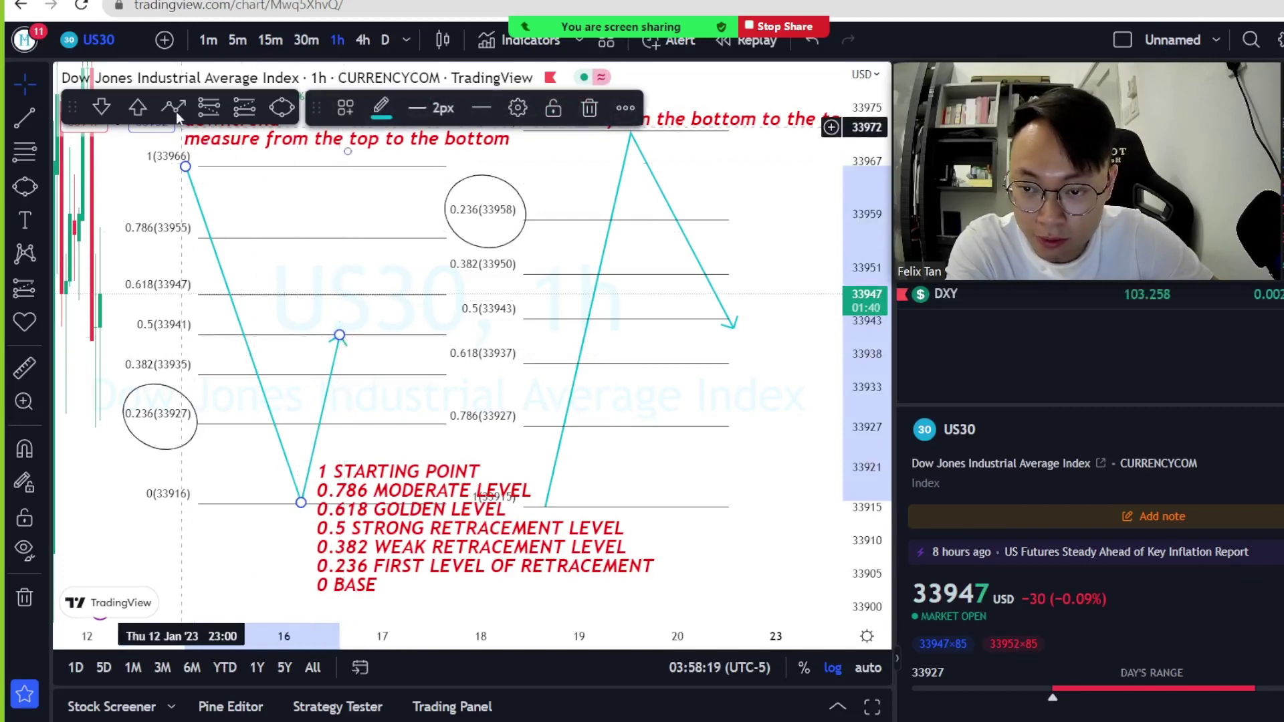
click(343, 341)
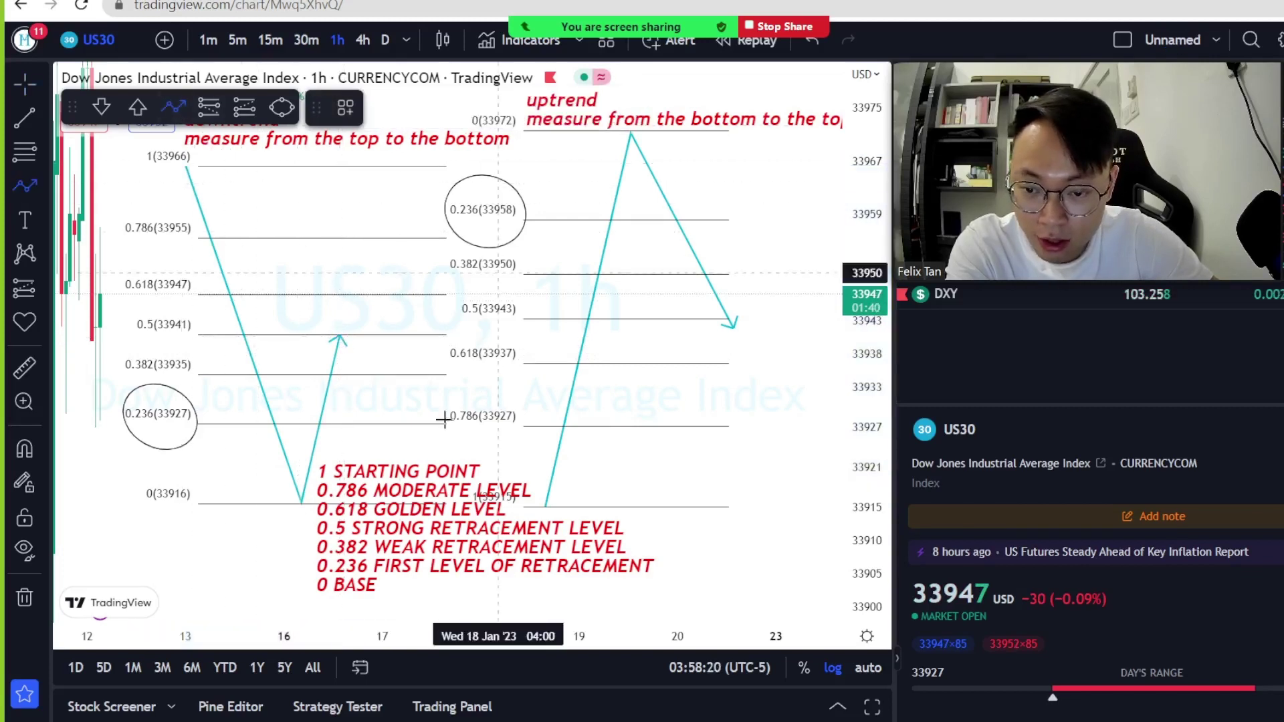
click(343, 338)
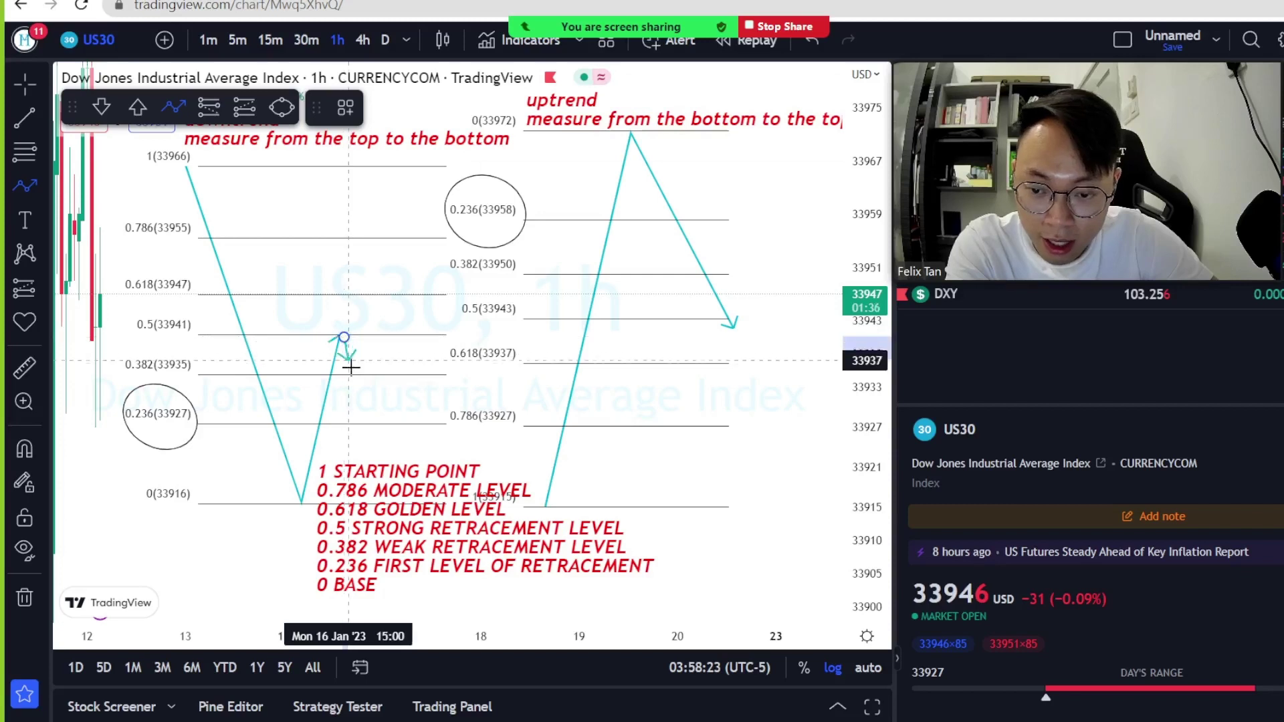
click(361, 376)
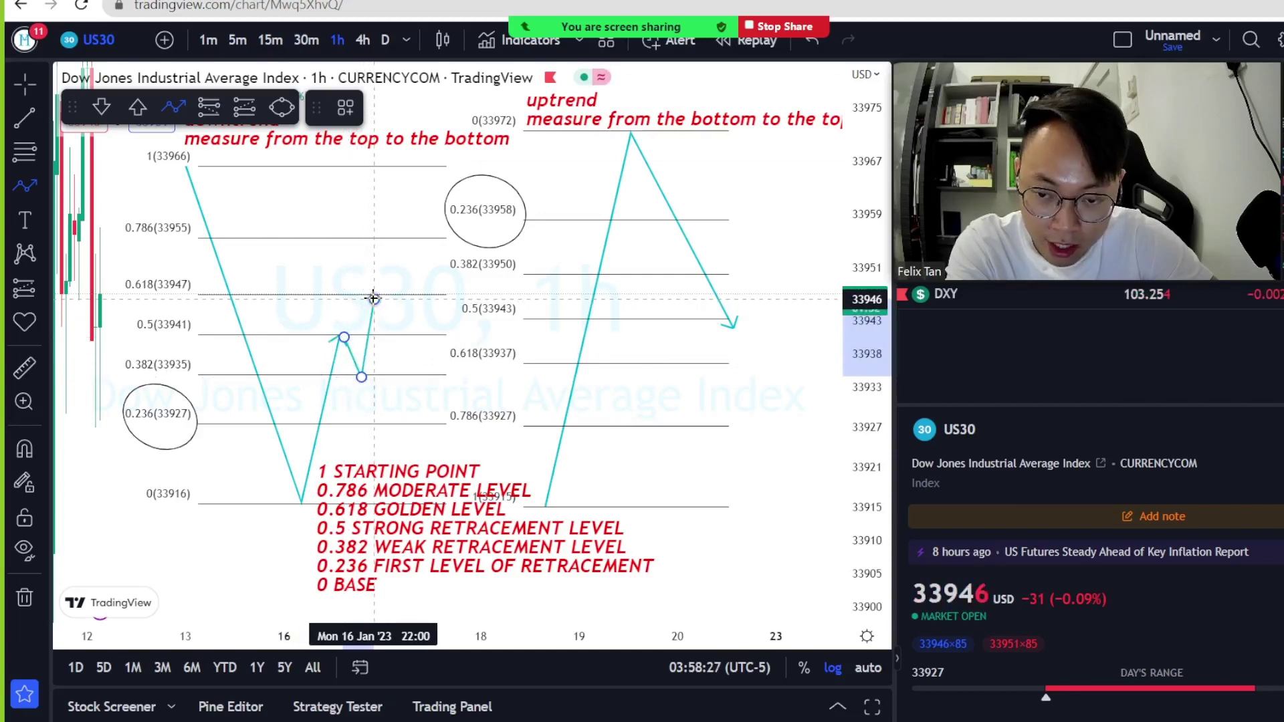
double_click(373, 297)
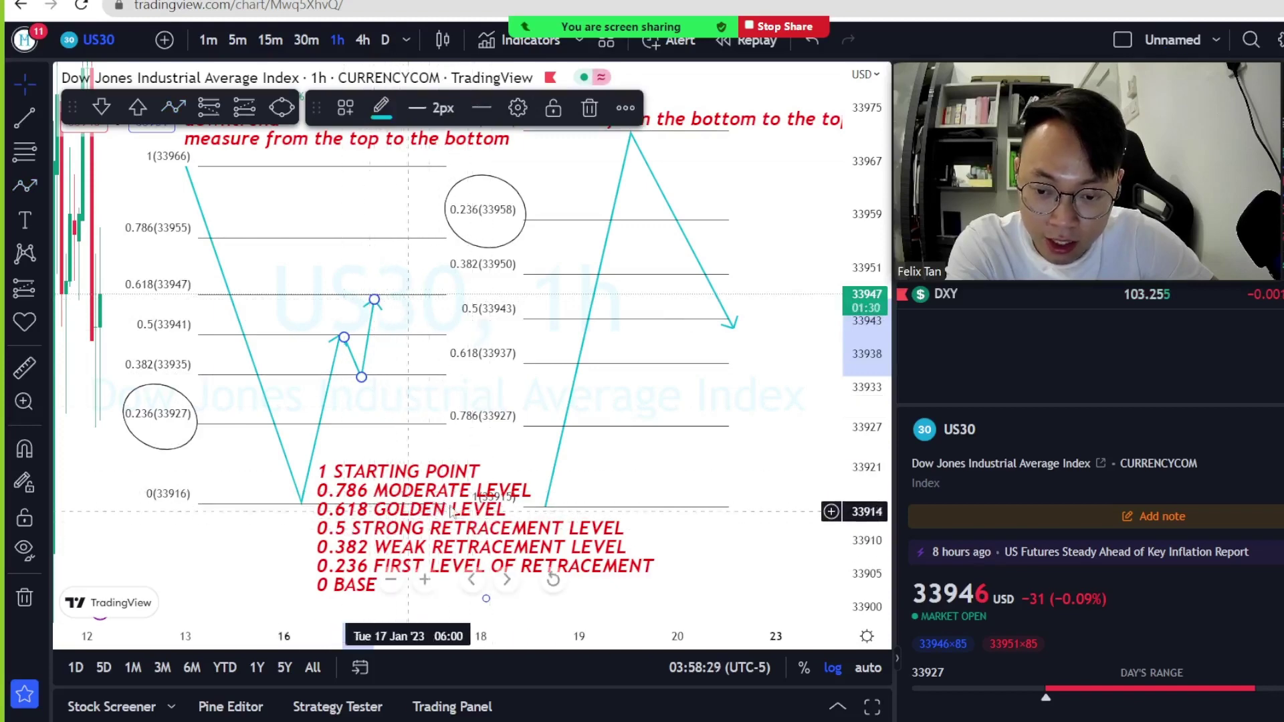
- Shift the level notes slightly right, and try a falling path from the rebound's tip near 33946 to about 33903, undoing the path
drag(452, 511, 653, 490)
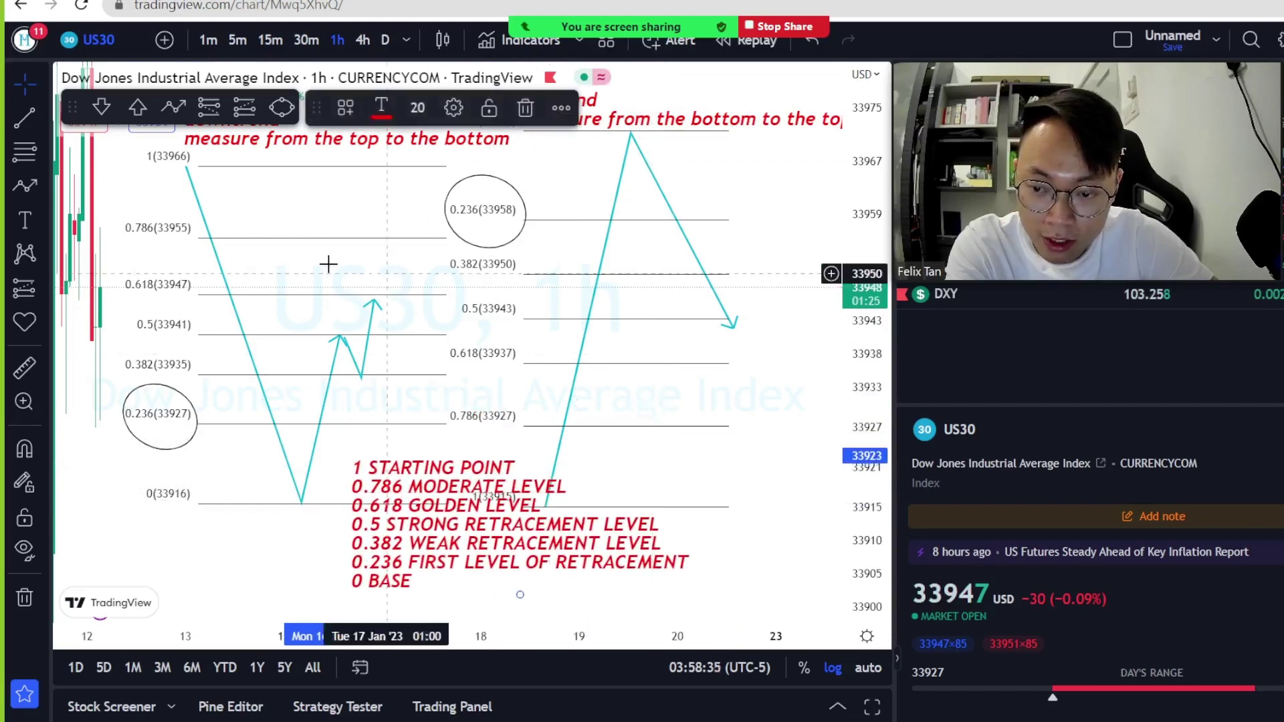
click(376, 299)
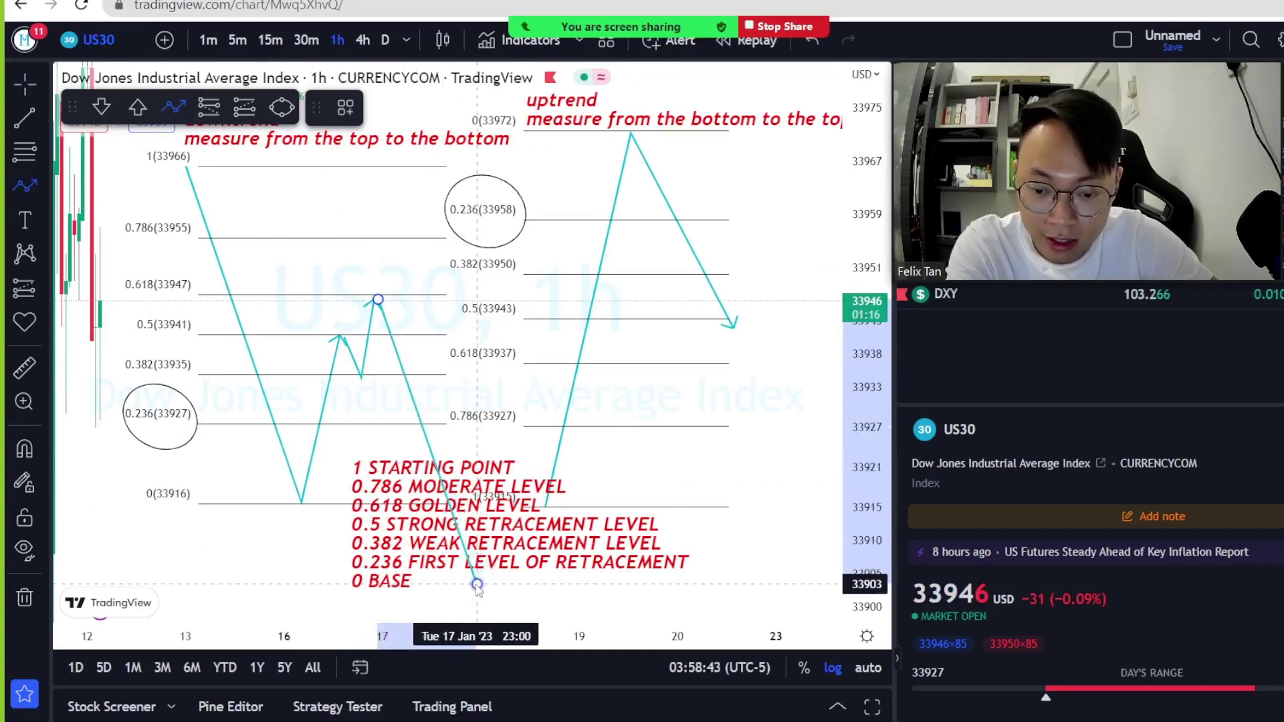
double_click(476, 585)
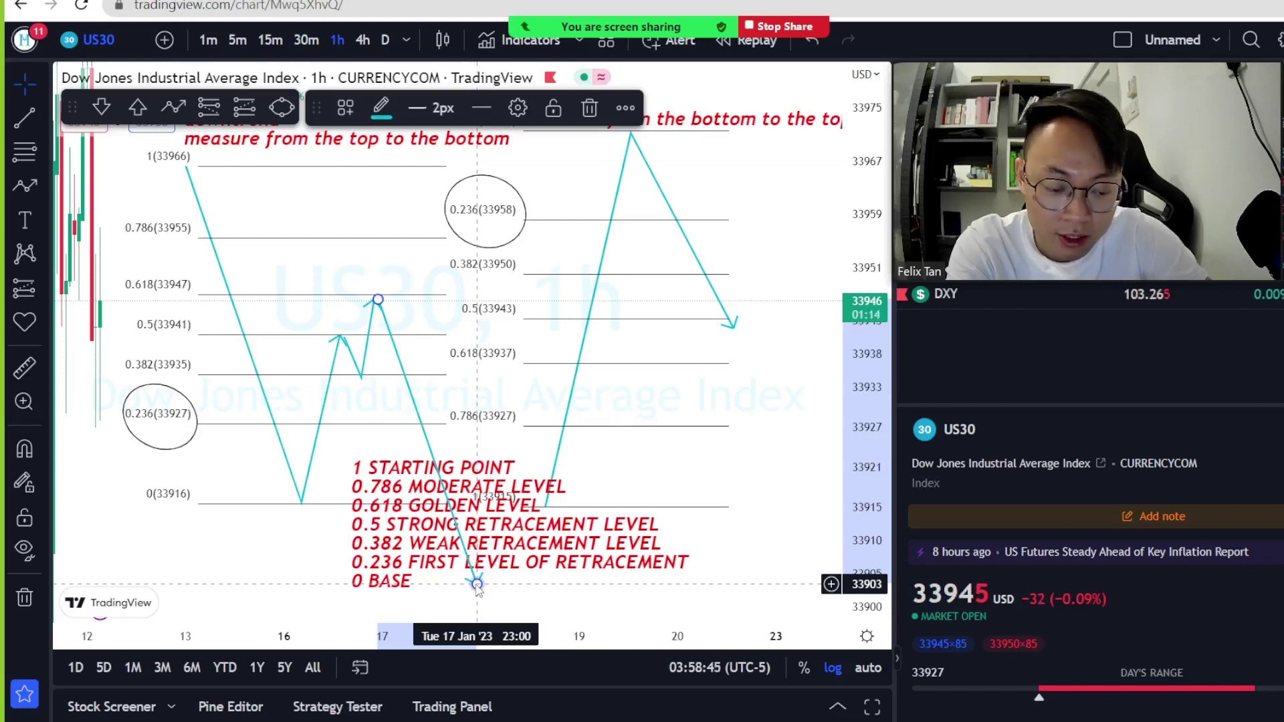
key(ctrl+z)
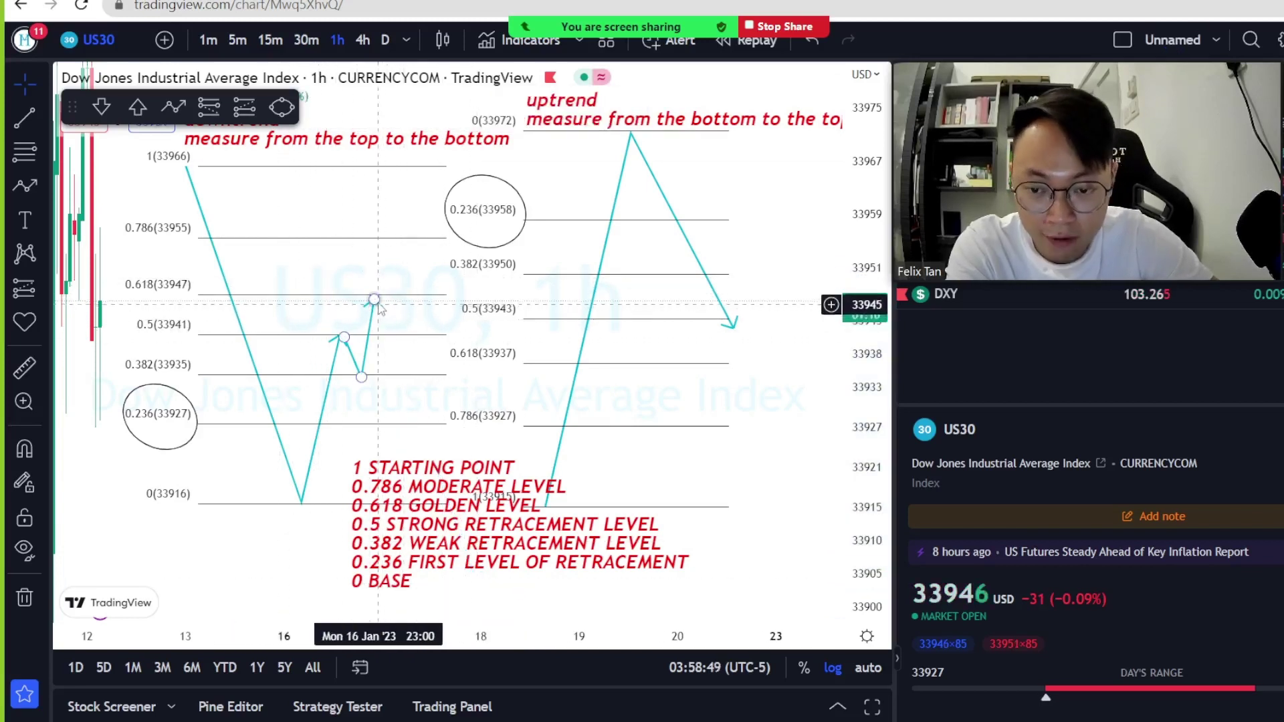
- Extend the arrow end of the downtrend's second rebound up to about 33971, above the 1 level
drag(376, 302, 381, 291)
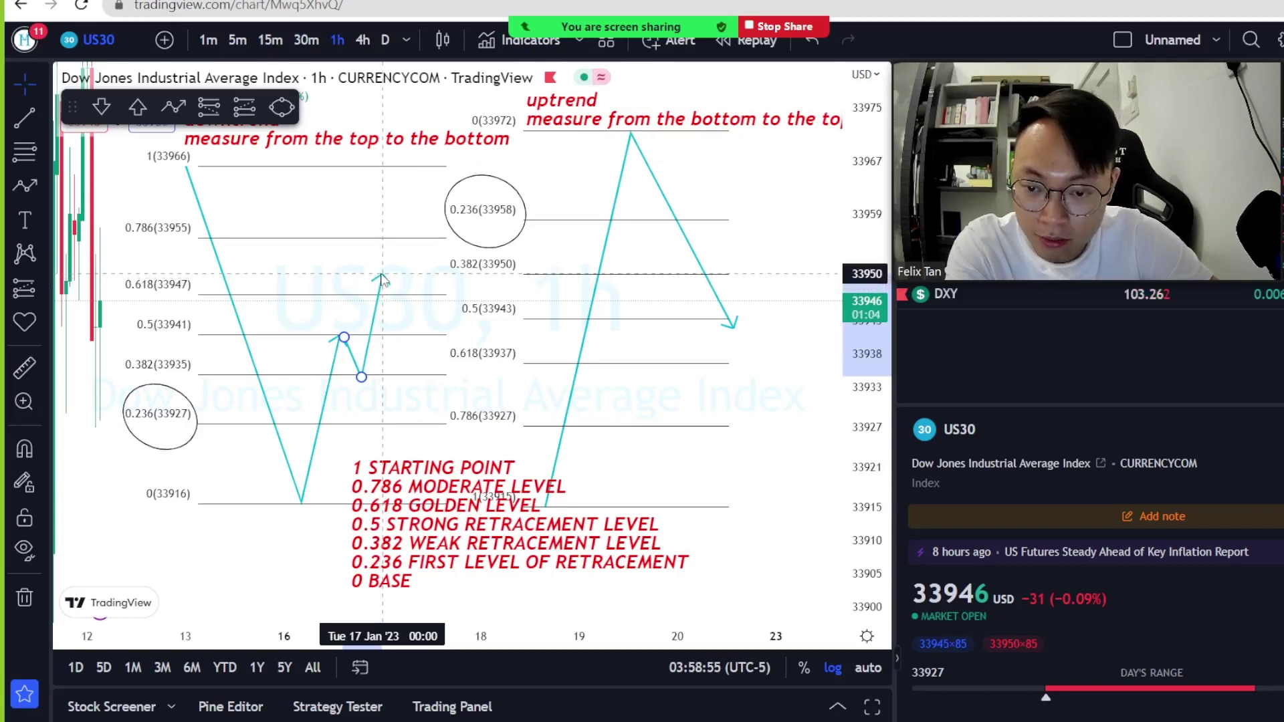
drag(380, 290, 383, 282)
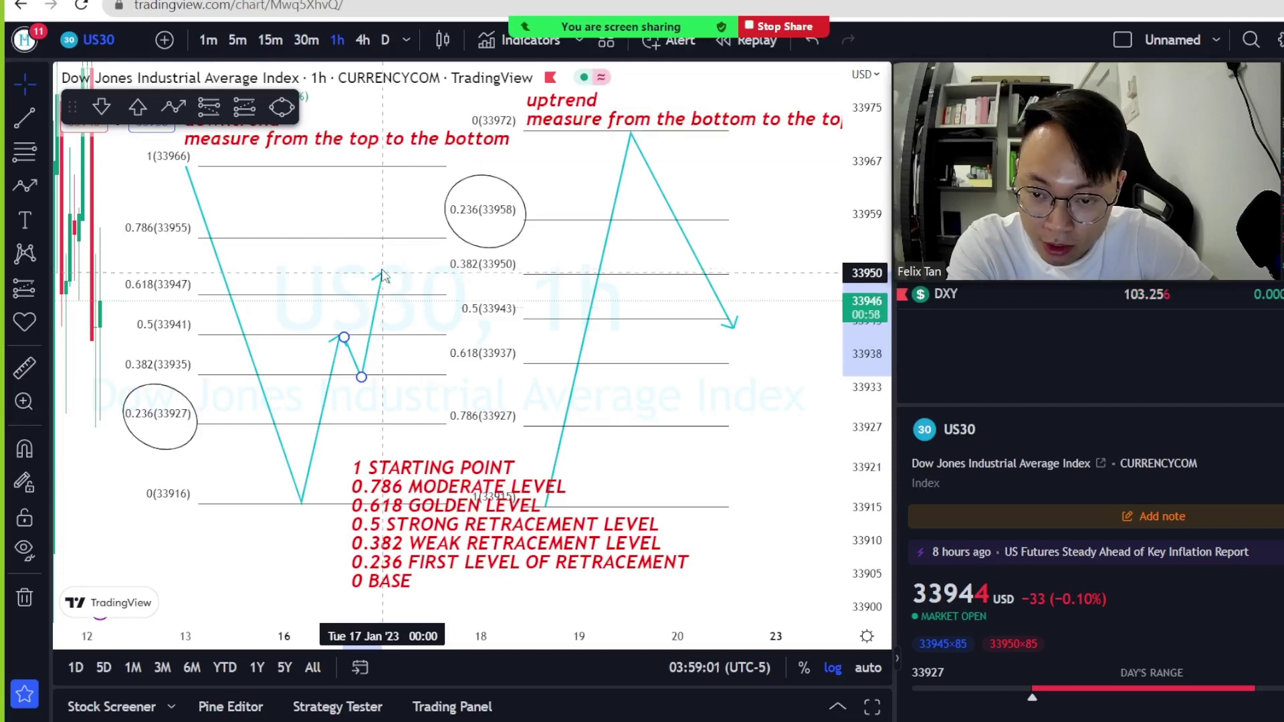
double_click(383, 266)
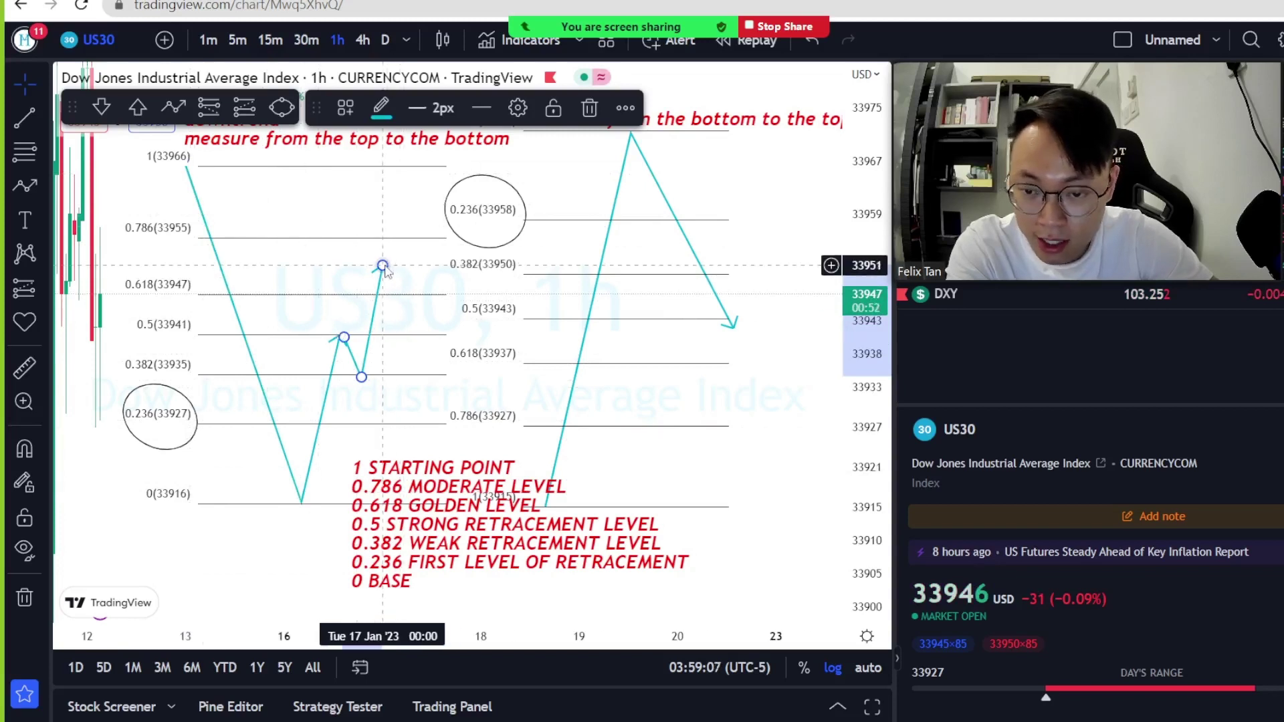
drag(385, 267, 408, 137)
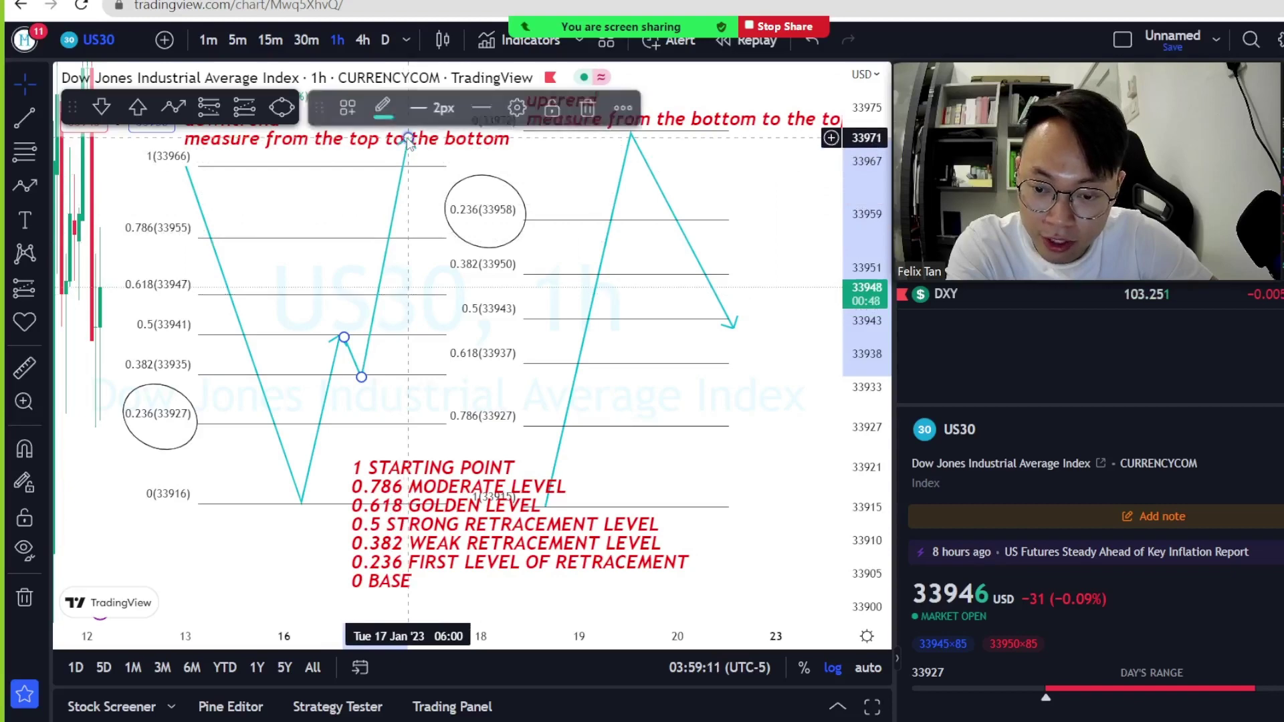
click(491, 160)
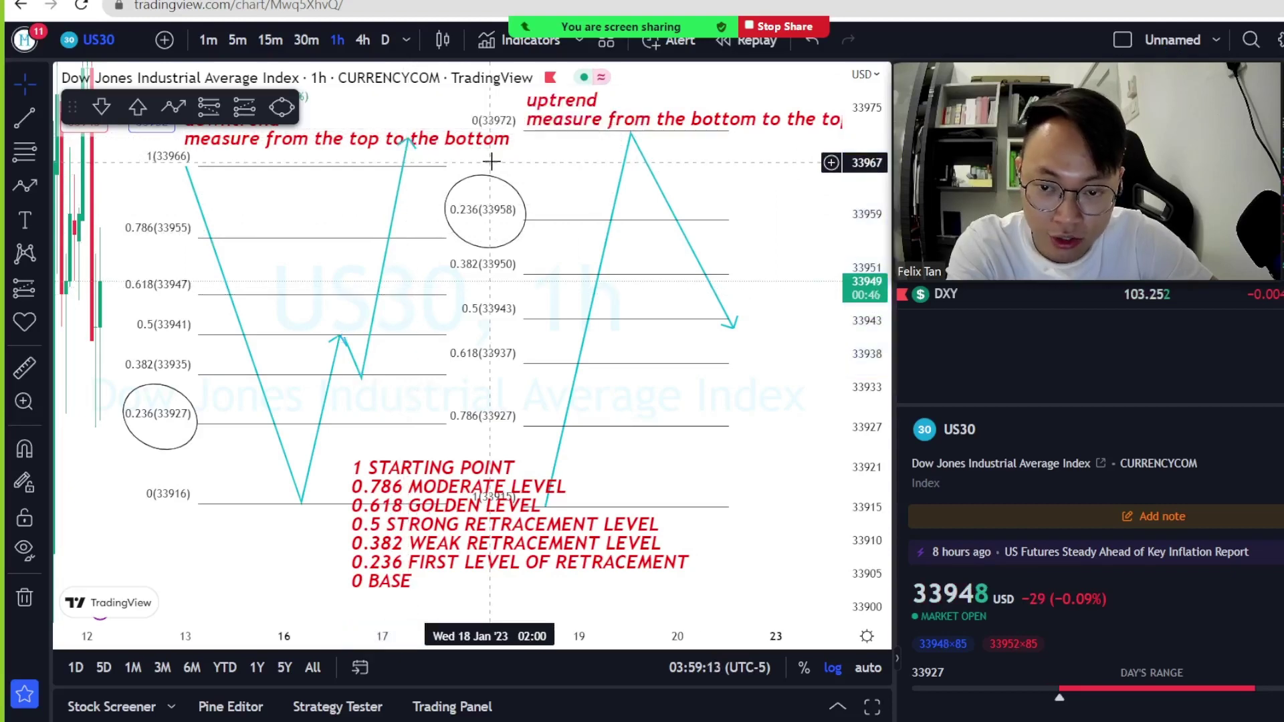
drag(491, 161, 488, 174)
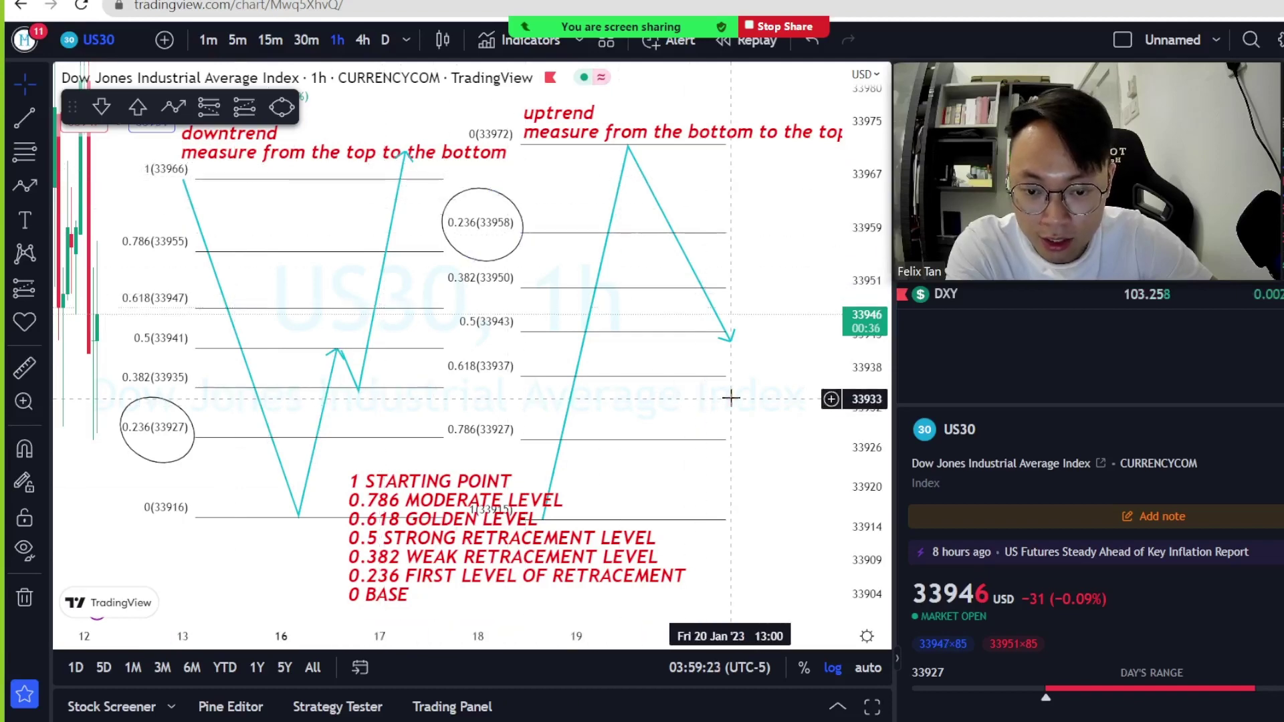
- Shorten the uptrend's pullback to about 33951, and add a path rising to the 0.236 level and falling to about 33940
drag(707, 369, 702, 350)
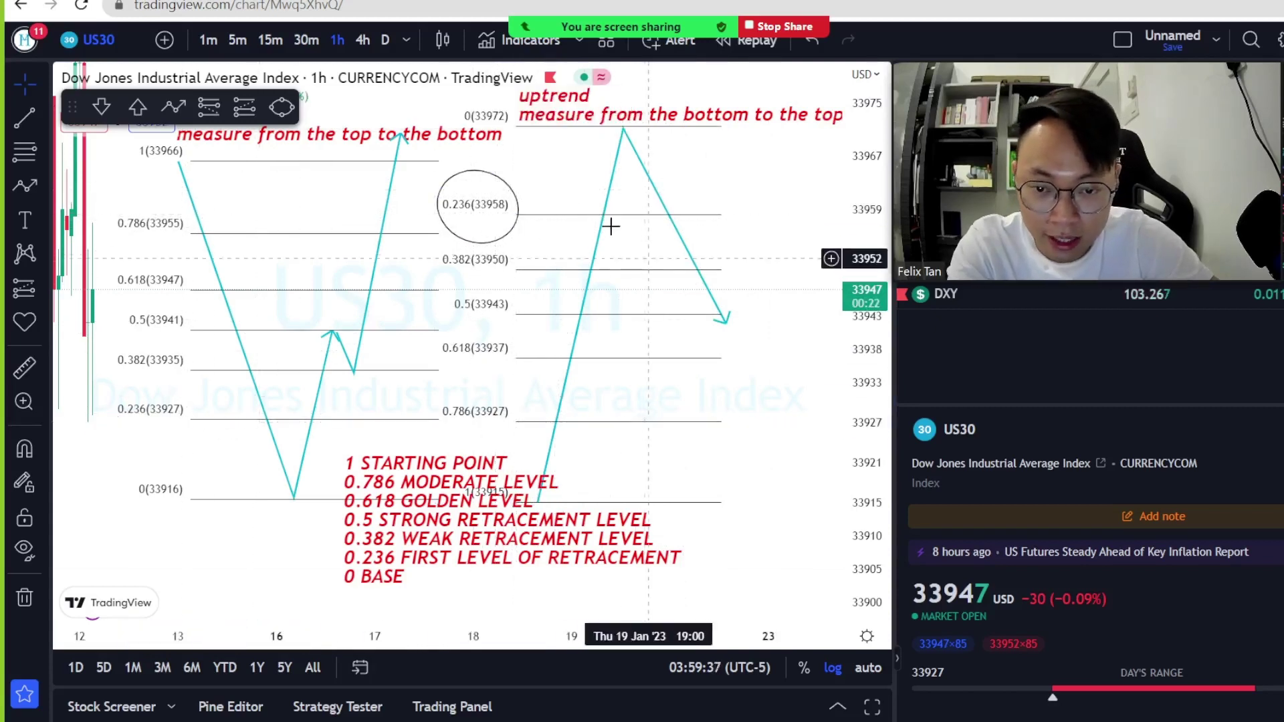
drag(725, 323, 683, 260)
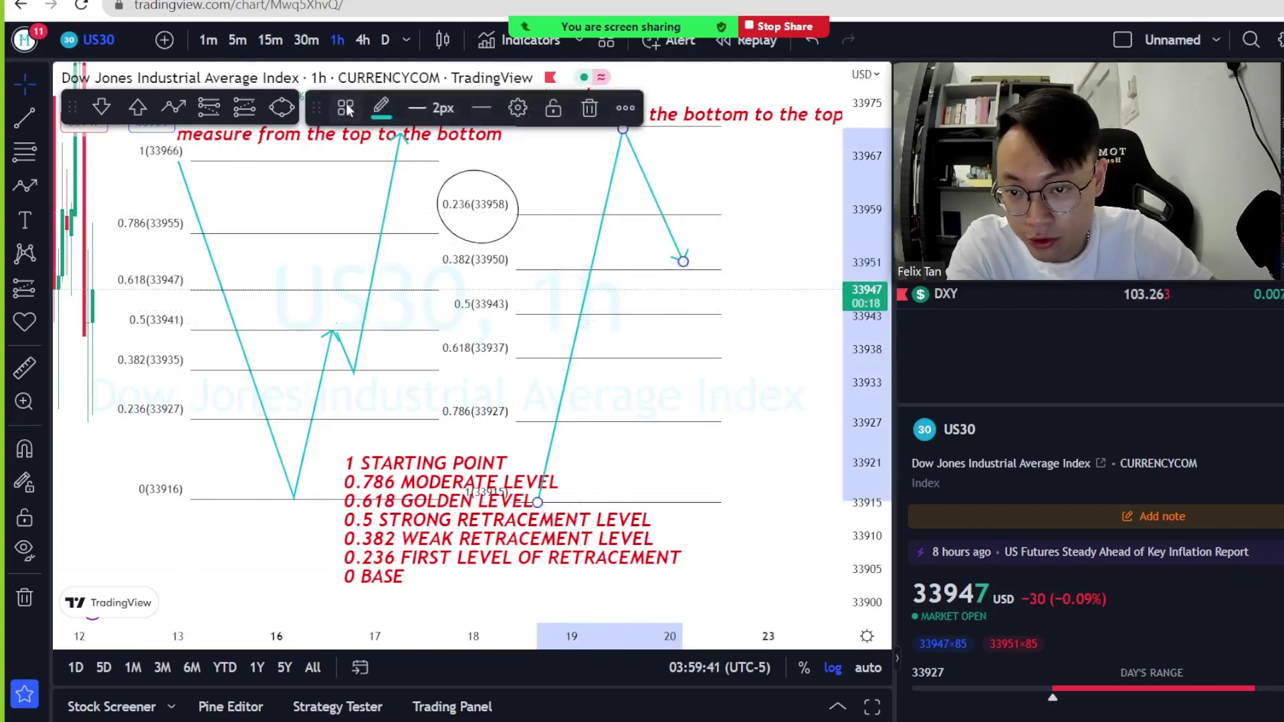
click(684, 261)
click(695, 216)
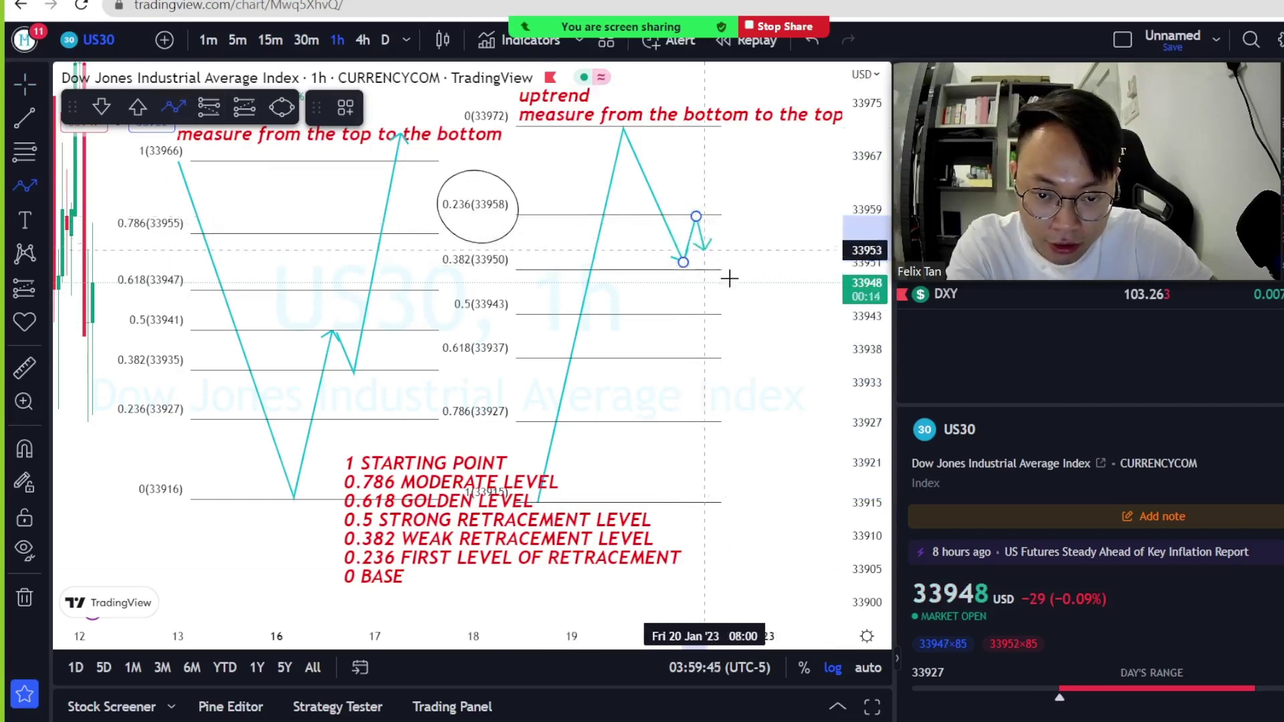
double_click(746, 335)
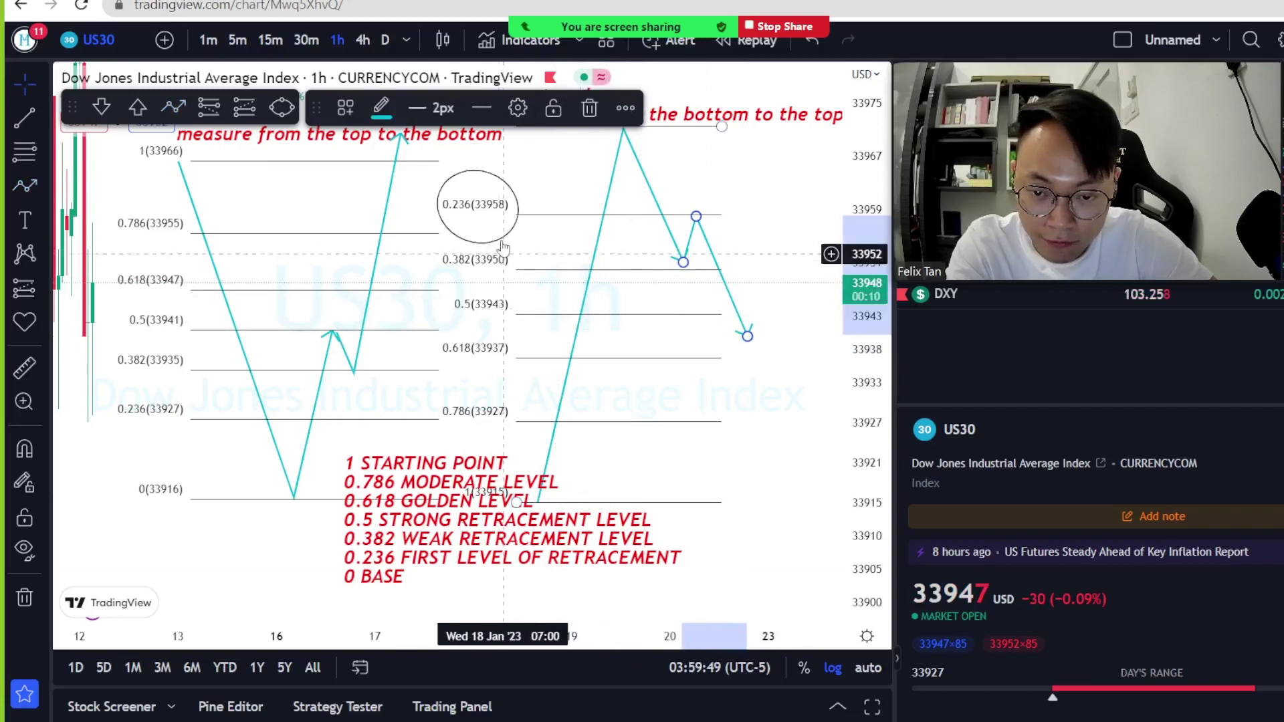
- Move the circle from the uptrend's 0.236 label down to its starting point at 33915, and shift the level notes left
drag(502, 237, 502, 331)
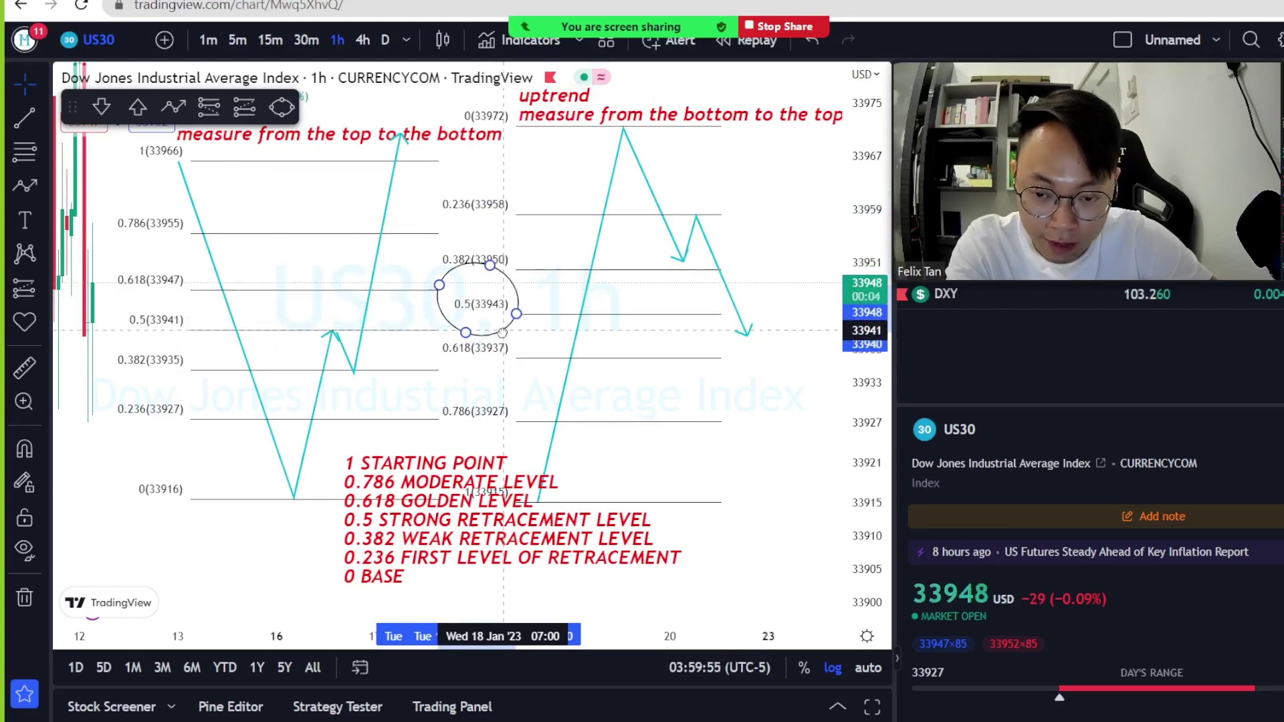
drag(502, 331, 497, 439)
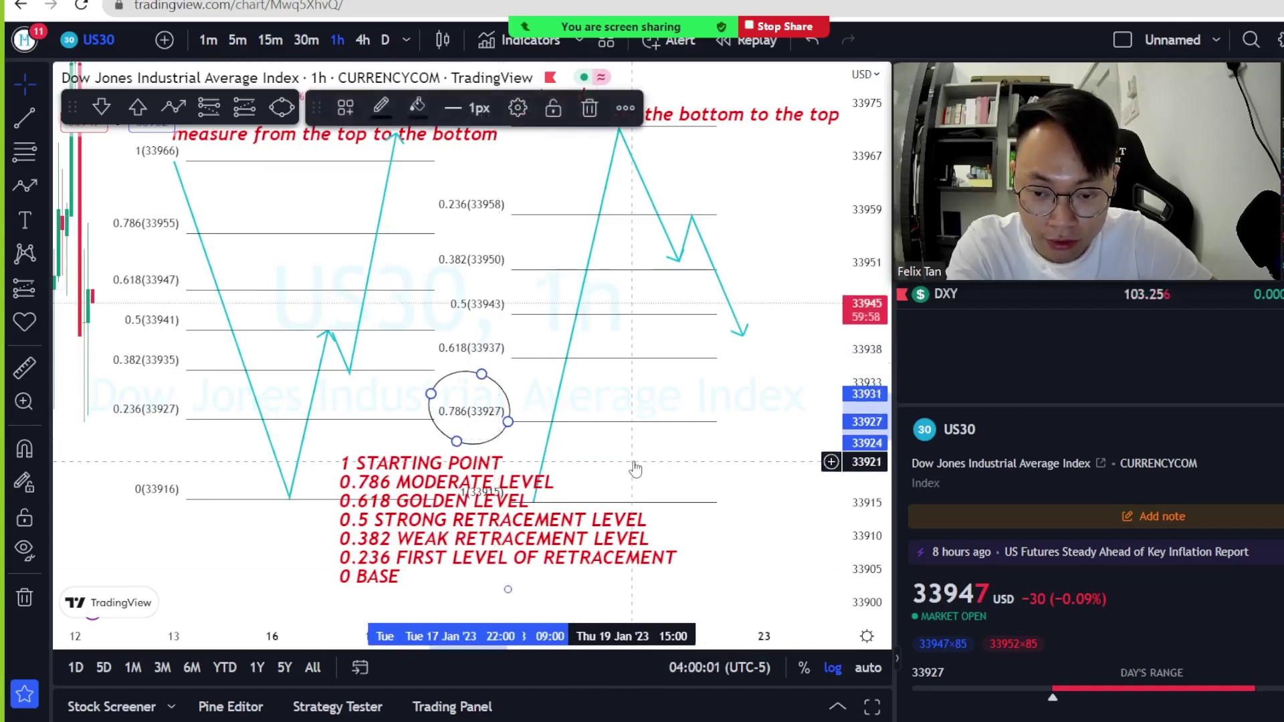
drag(631, 447, 549, 456)
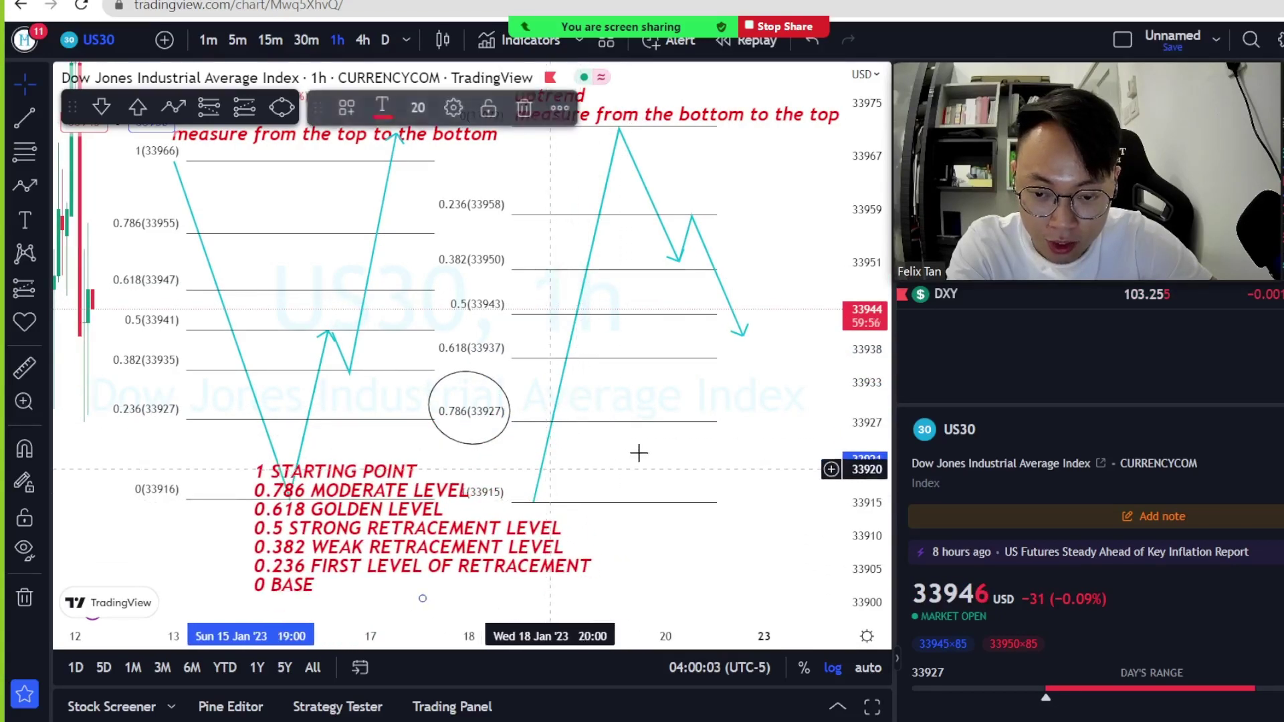
drag(652, 452, 649, 410)
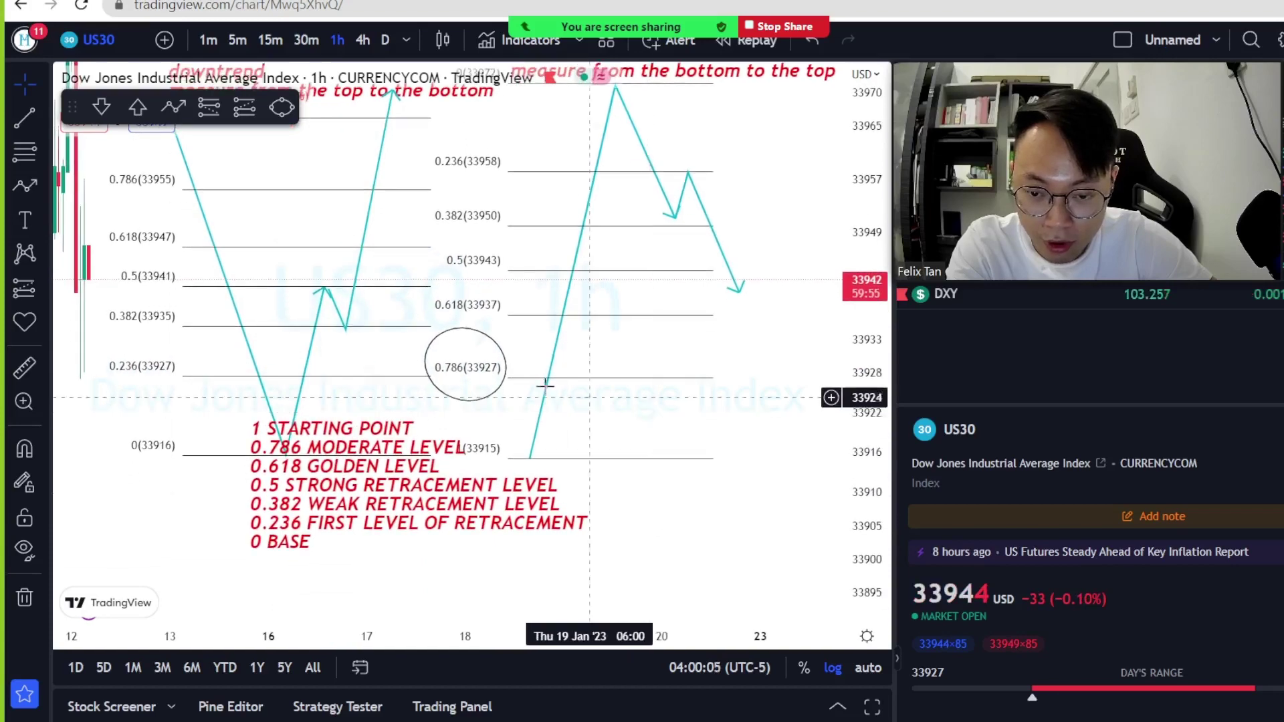
click(496, 394)
drag(511, 416, 571, 492)
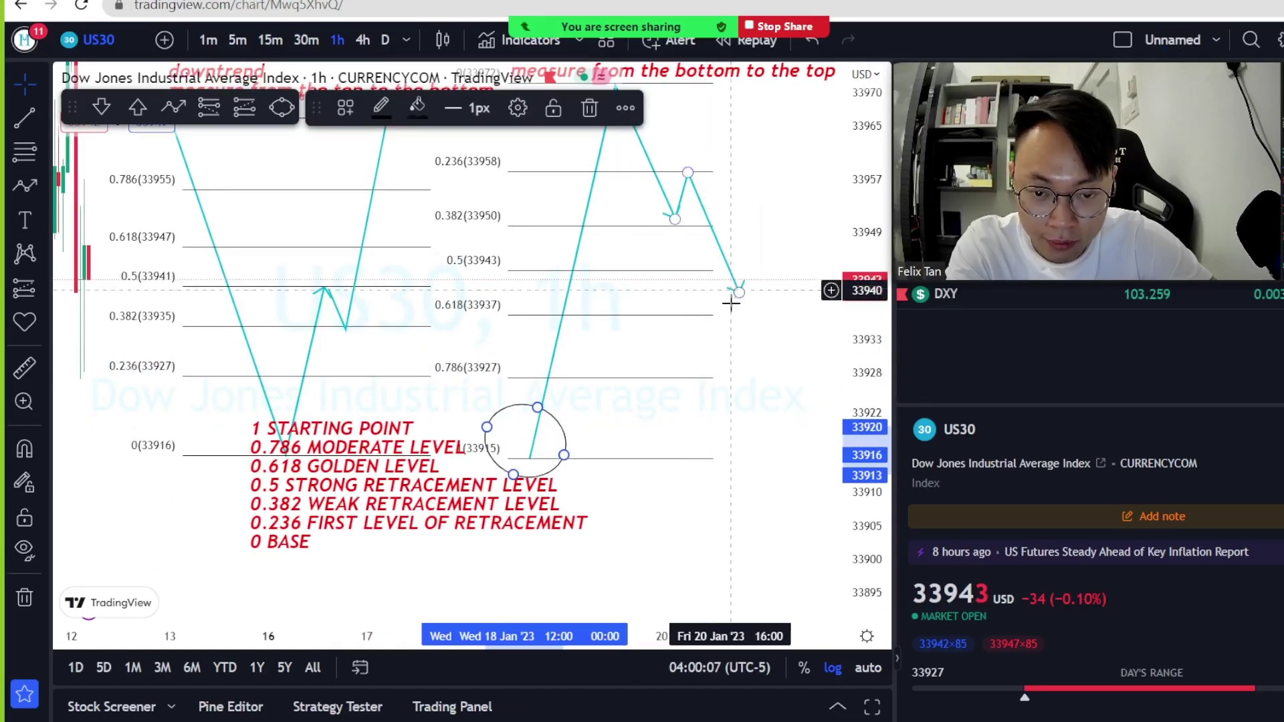
- Place the uptrend pullback's arrow end at about 33938, just above 0.618, and draw a path rising from there to about 33980
drag(738, 294, 786, 510)
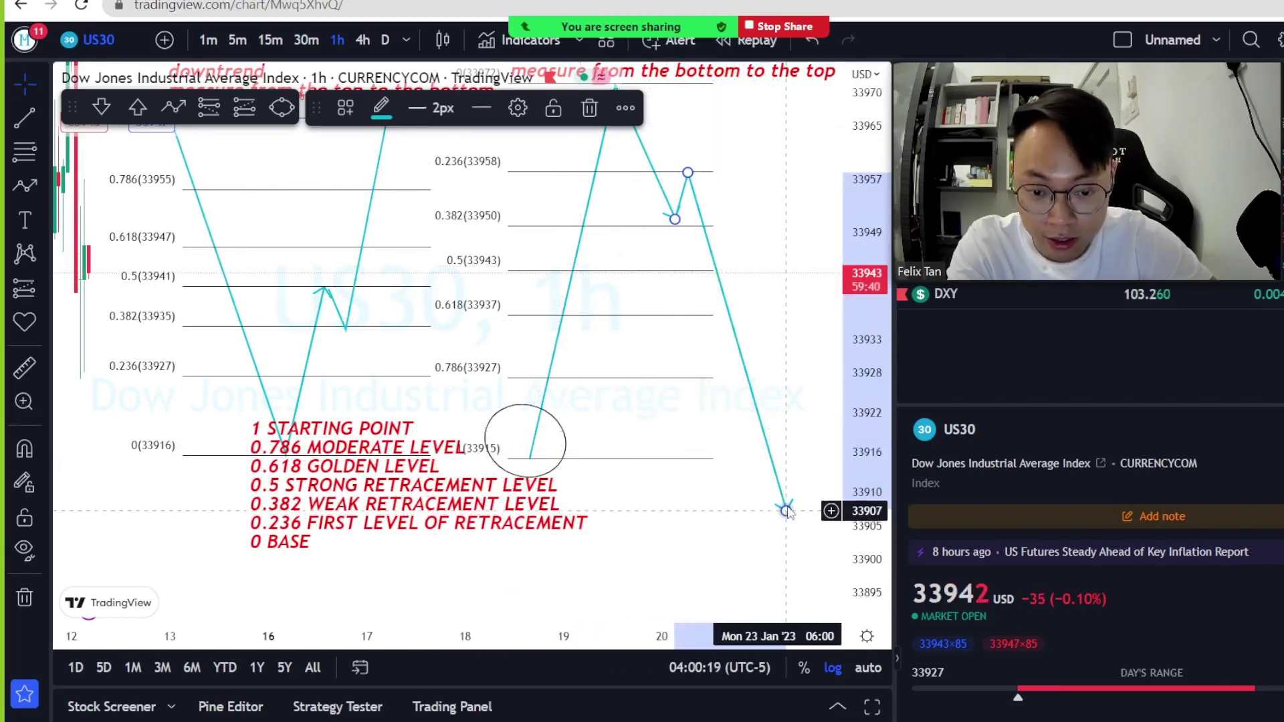
drag(786, 510, 726, 311)
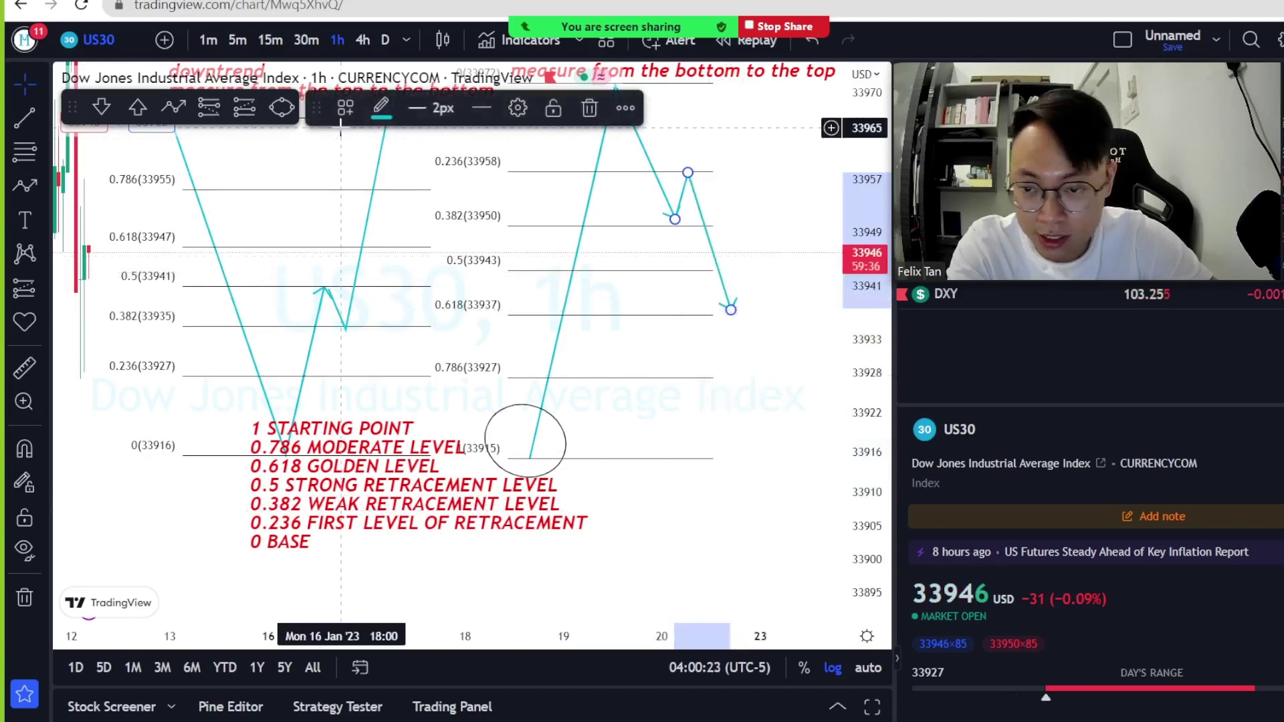
click(173, 107)
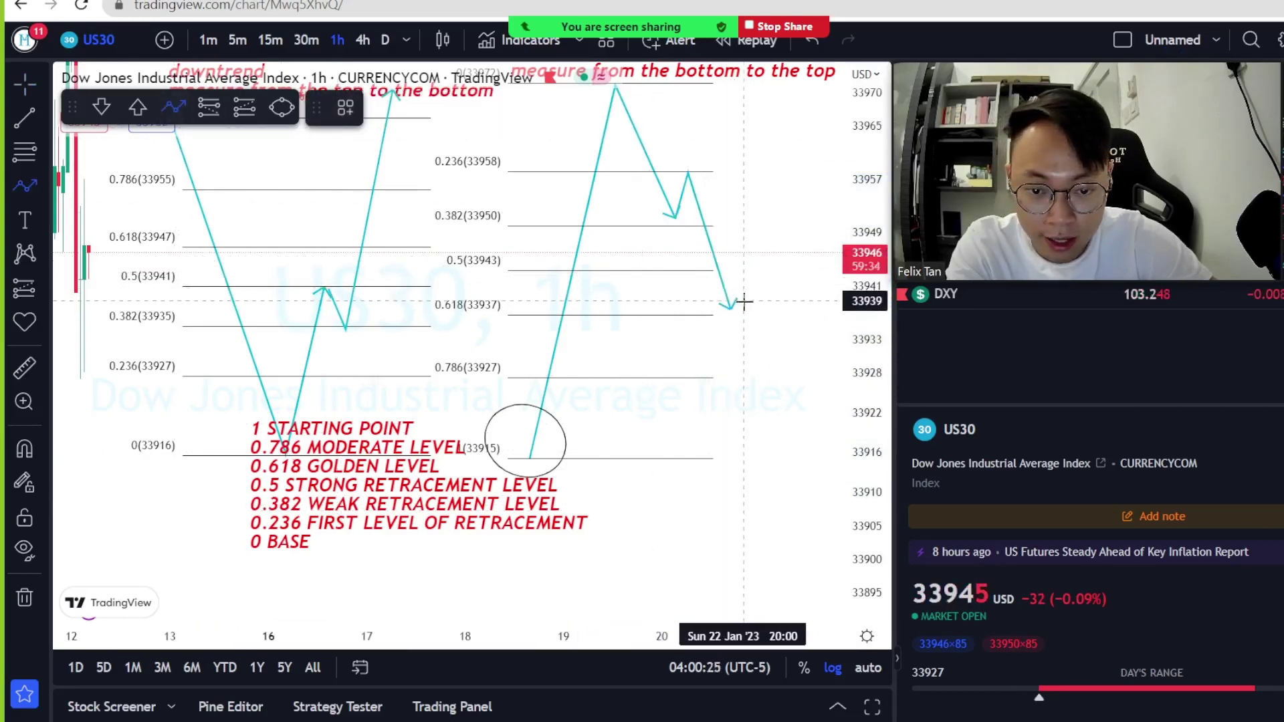
click(742, 303)
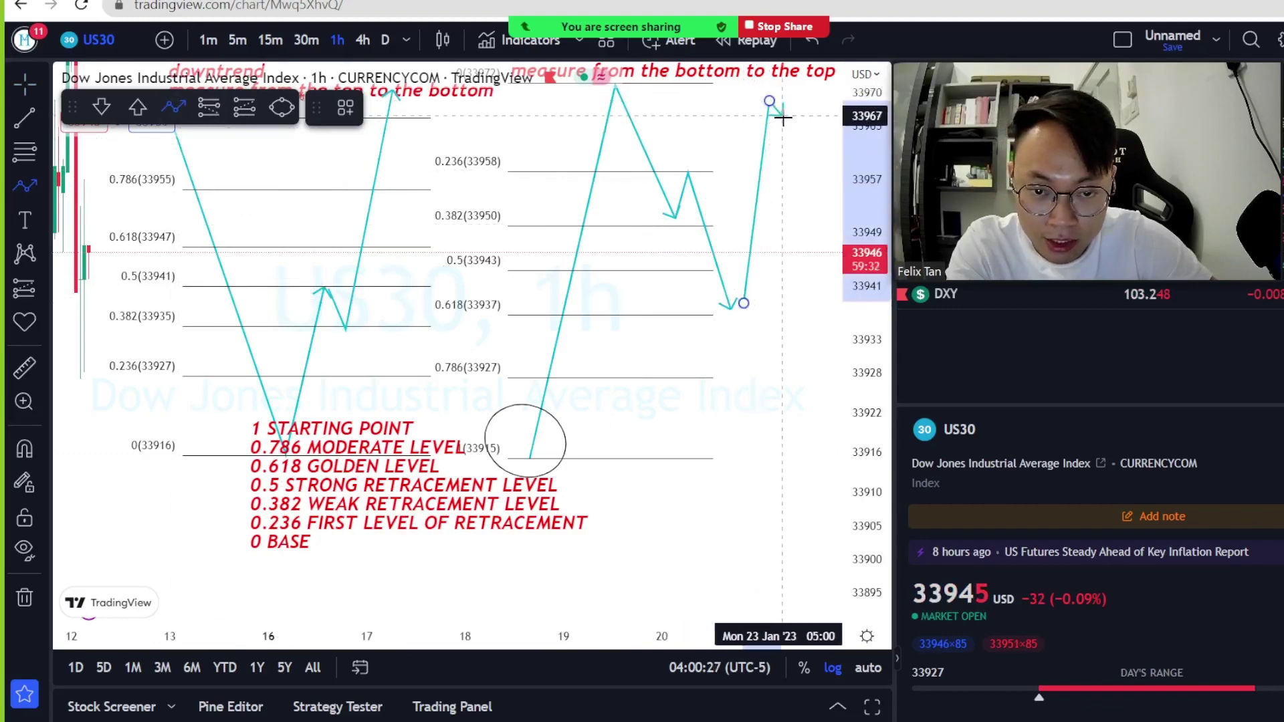
double_click(784, 71)
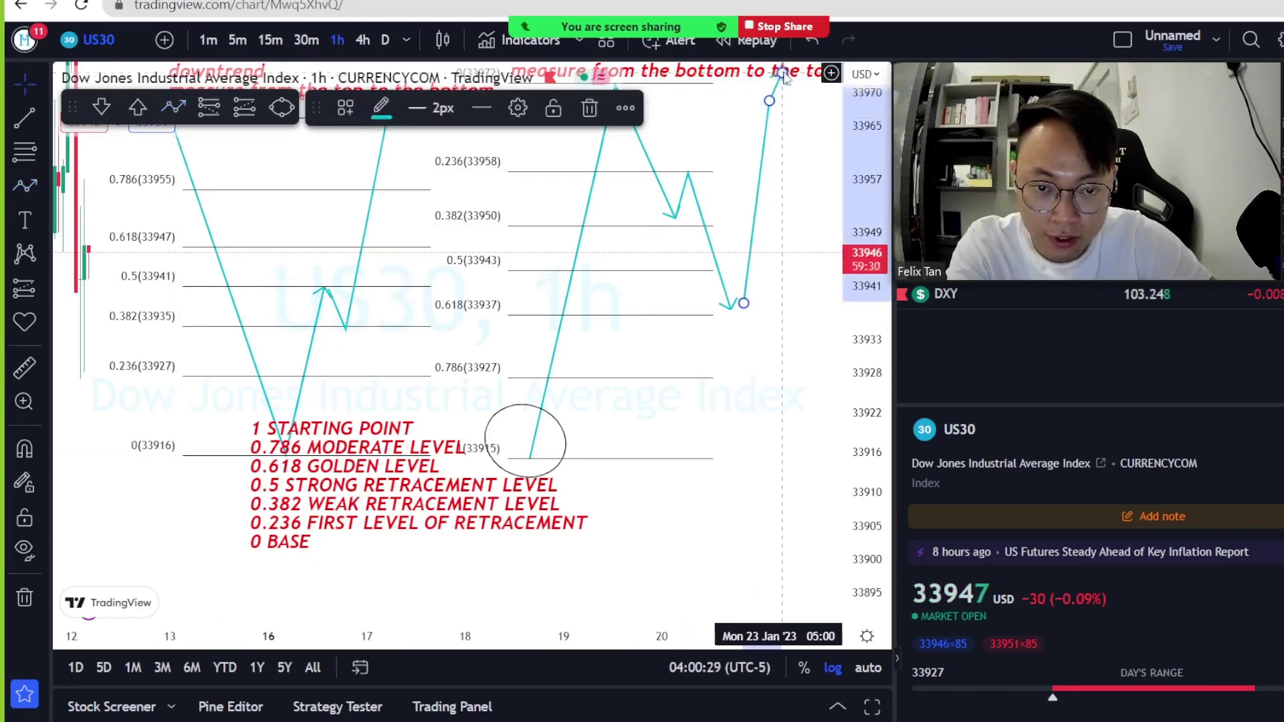
drag(796, 96, 790, 169)
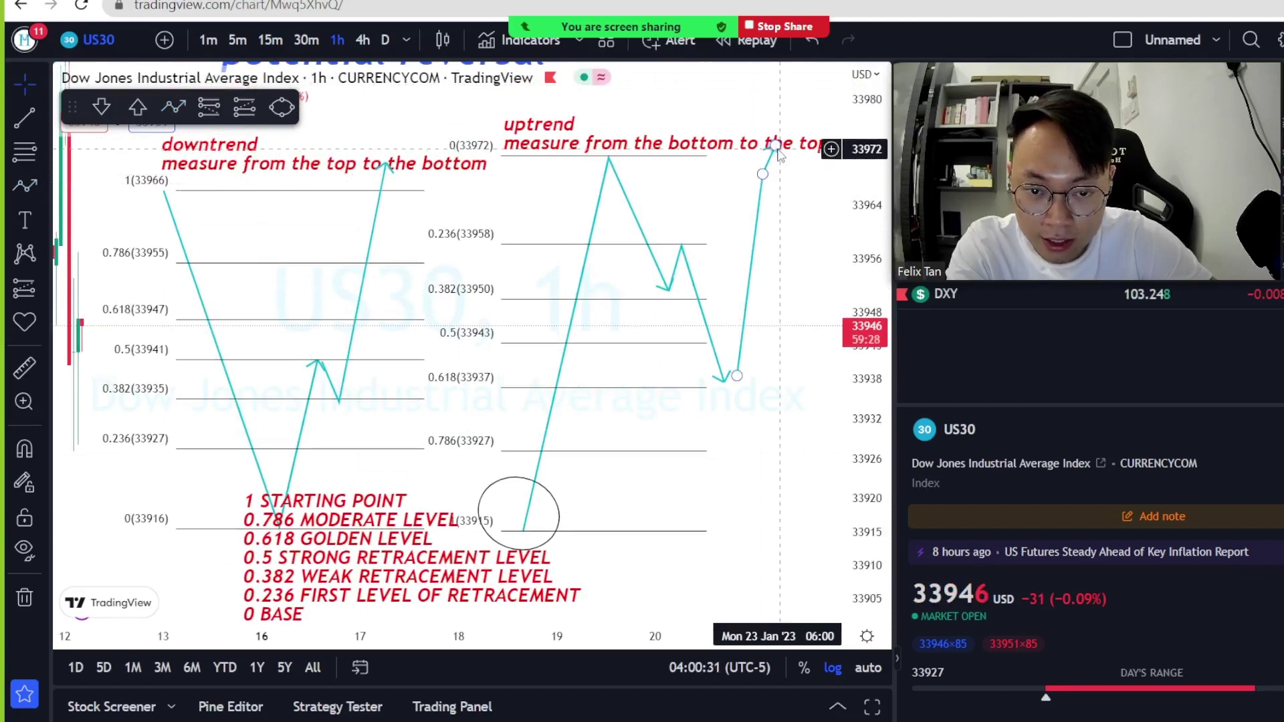
double_click(776, 99)
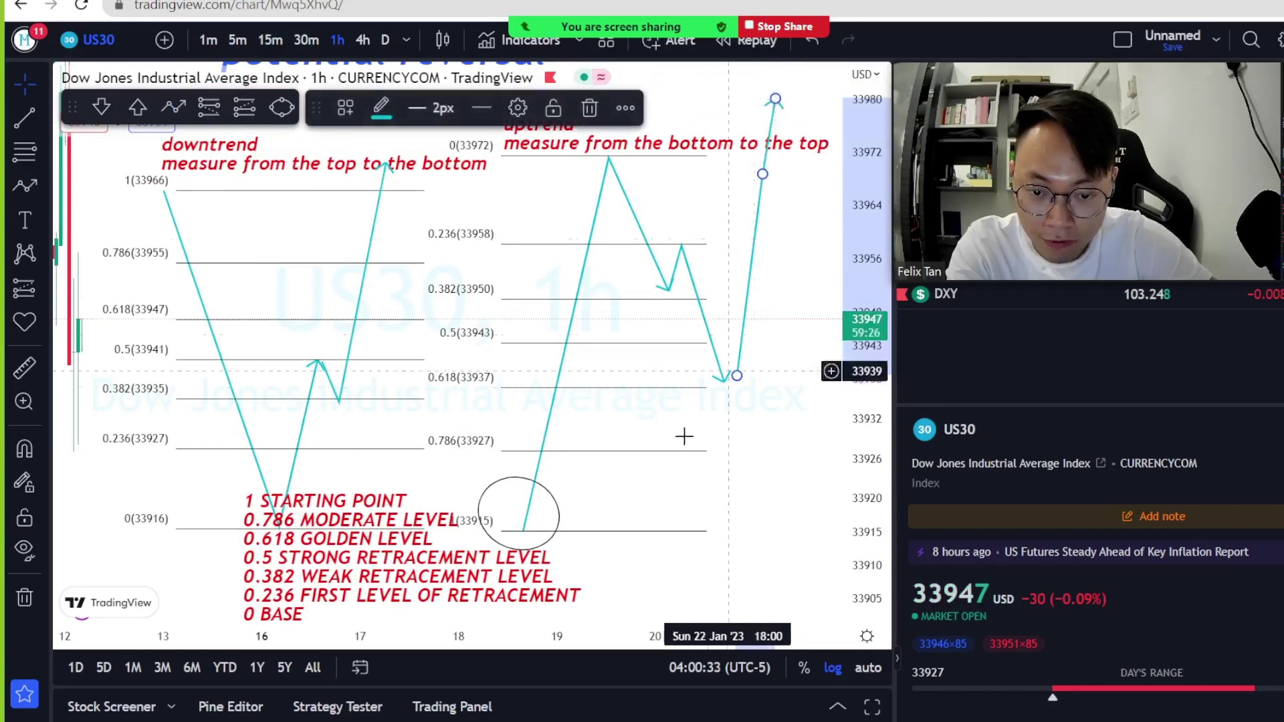
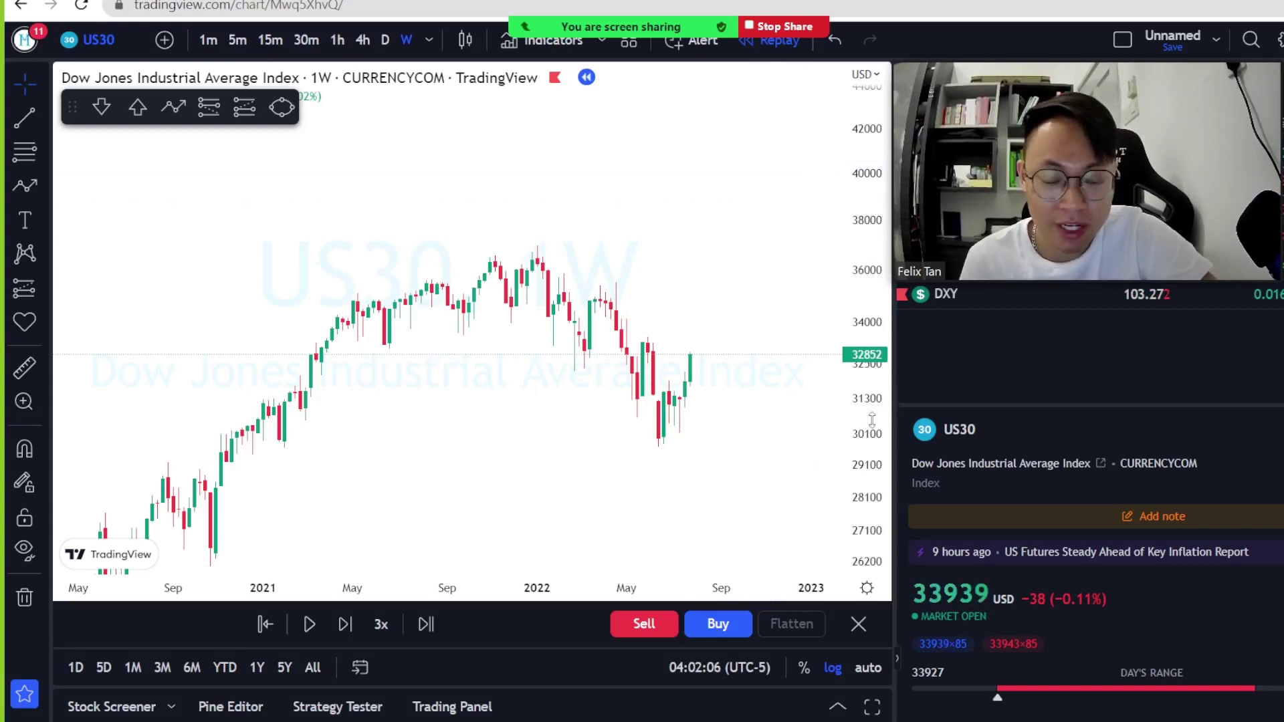
- Trace the fall from the January 2022 high to the June 2022 low and the rebound to about 32954 with a path, and delete it
drag(872, 420, 851, 158)
drag(769, 243, 724, 215)
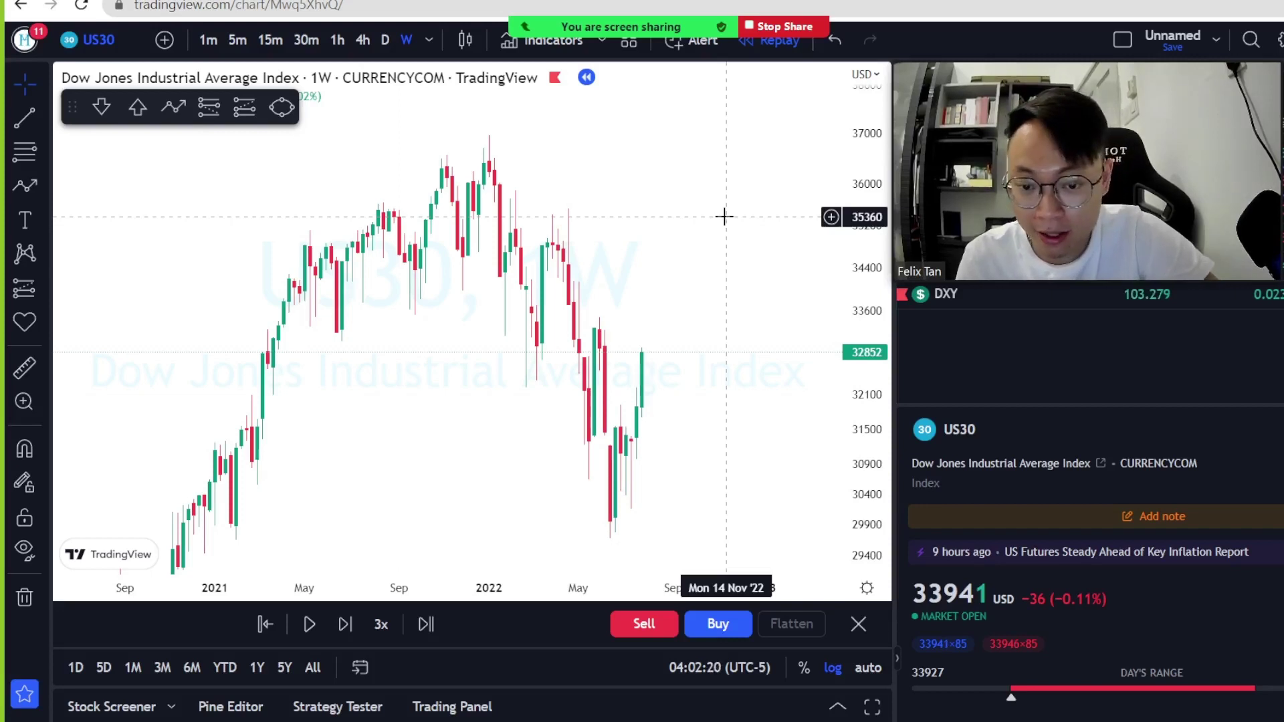
drag(722, 229, 595, 167)
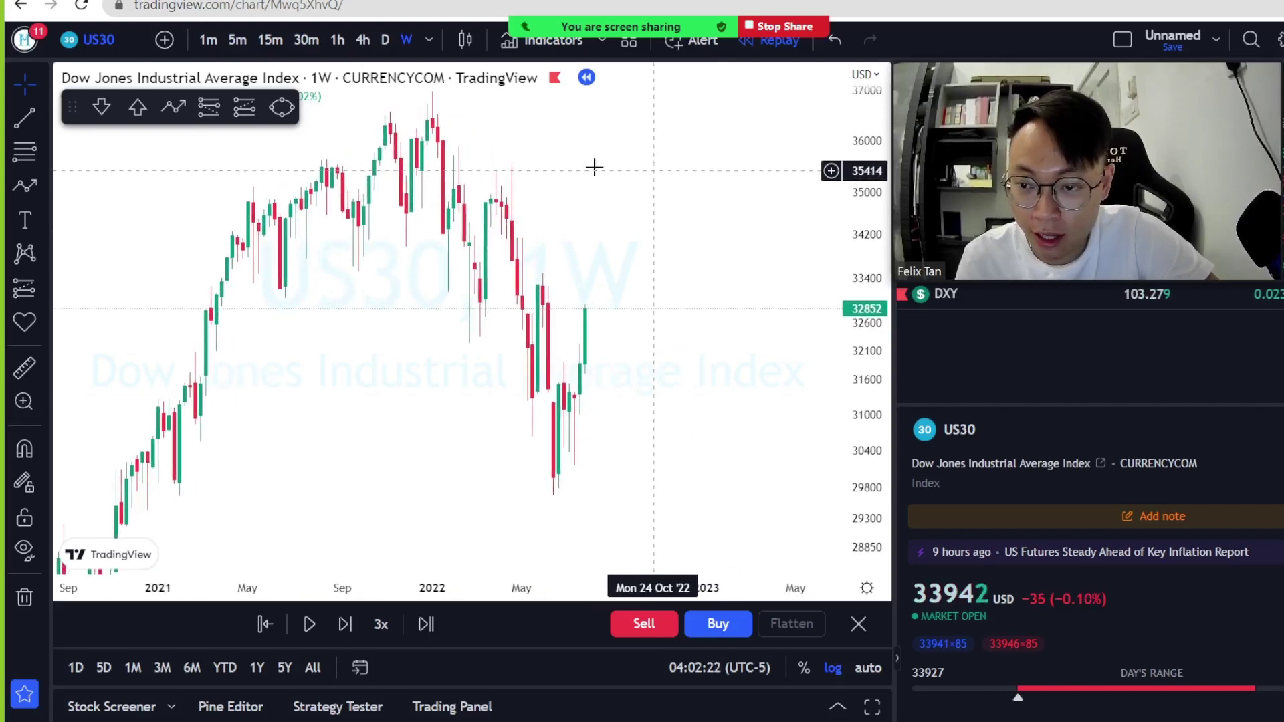
click(173, 107)
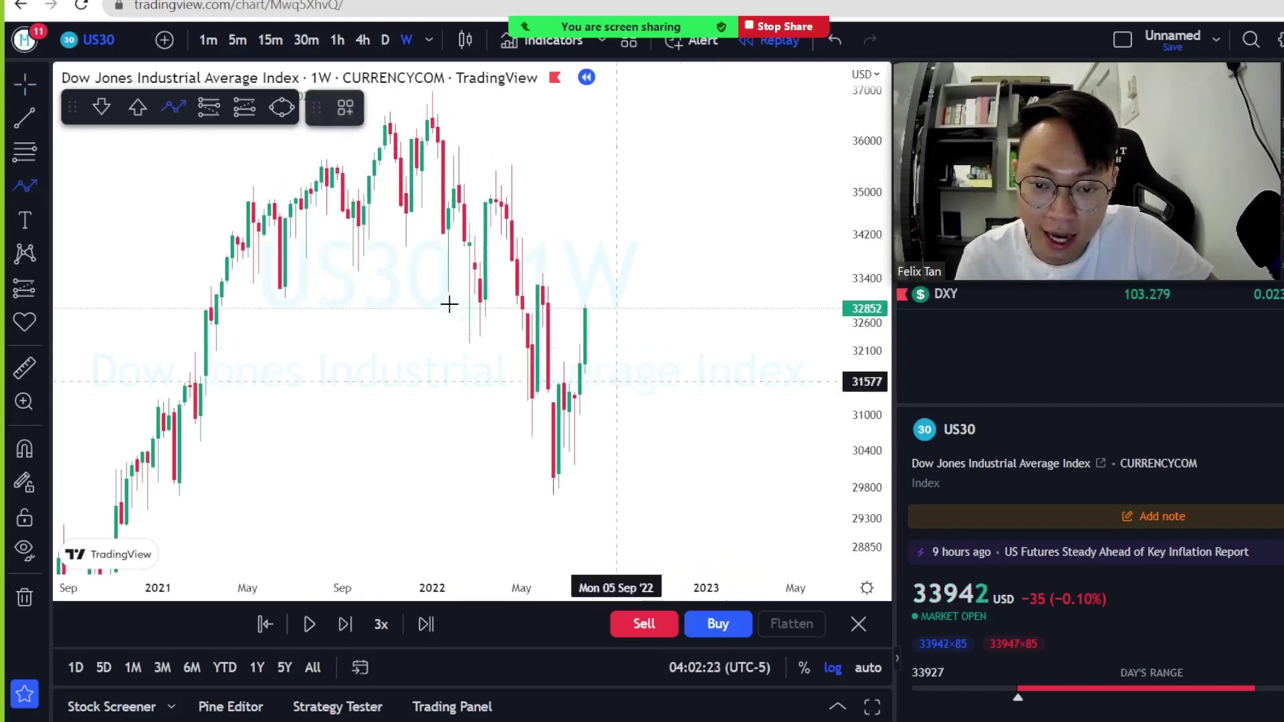
click(427, 99)
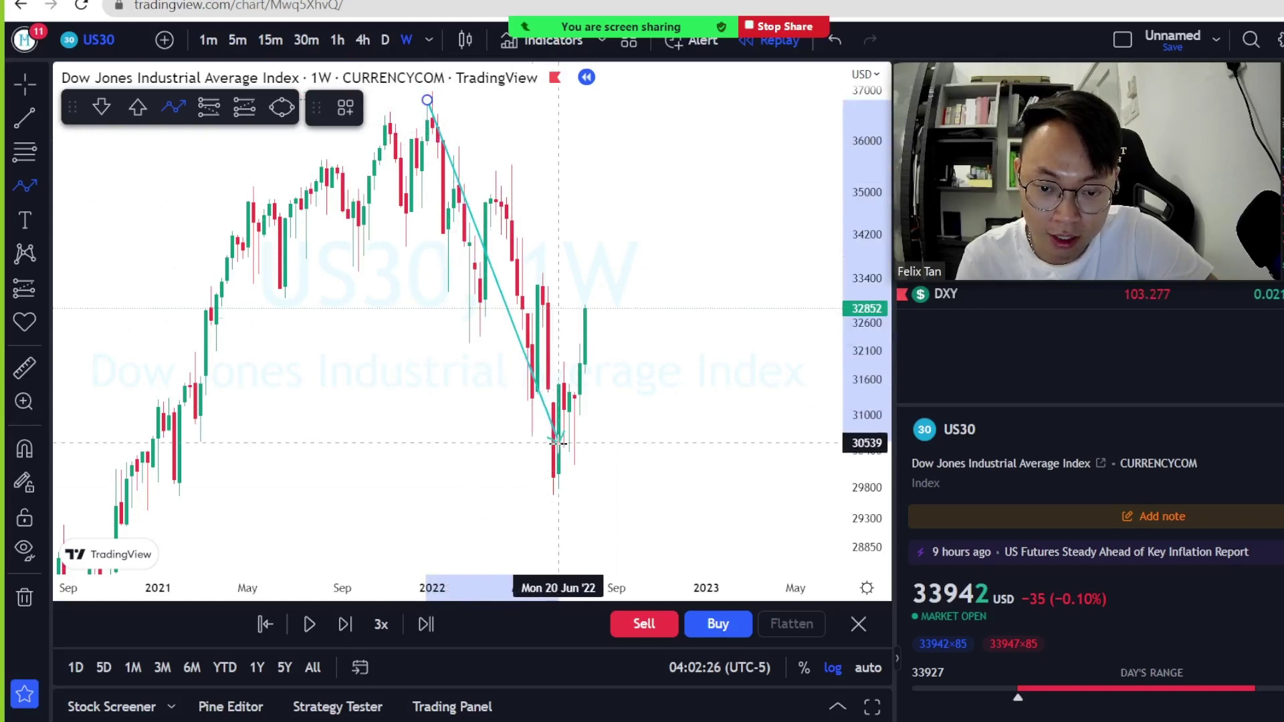
click(559, 481)
click(589, 304)
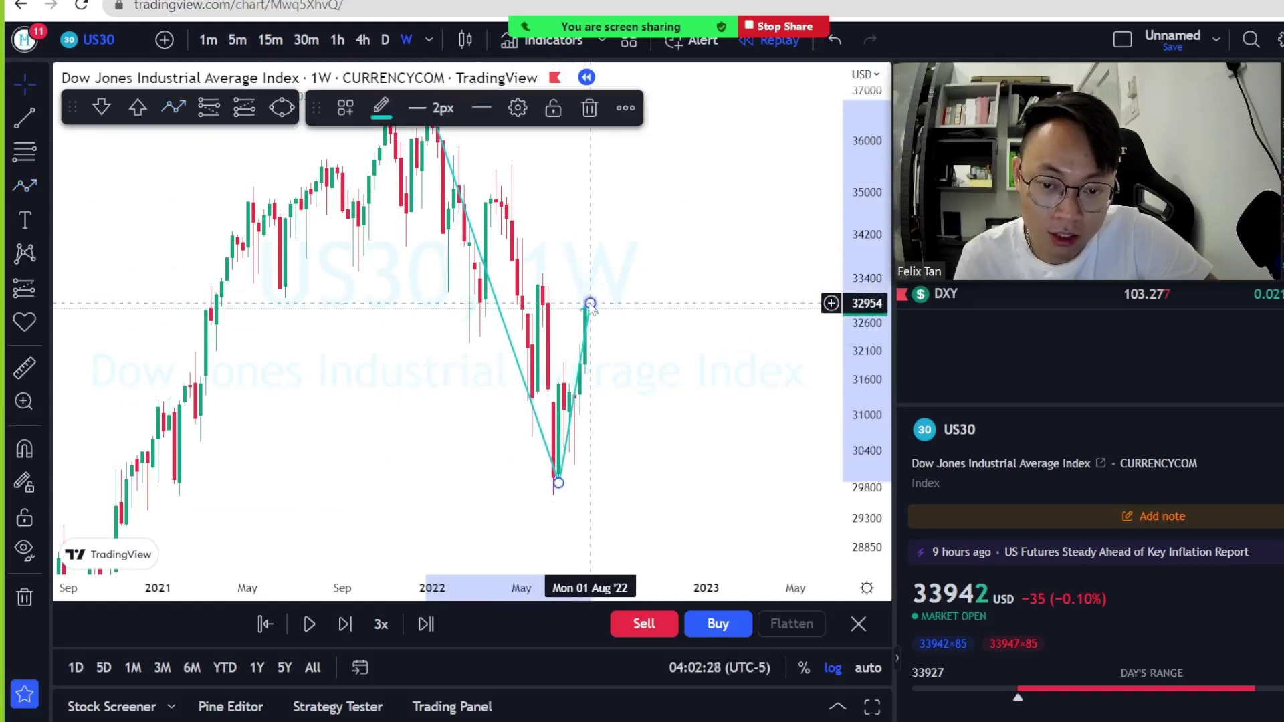
key(Delete)
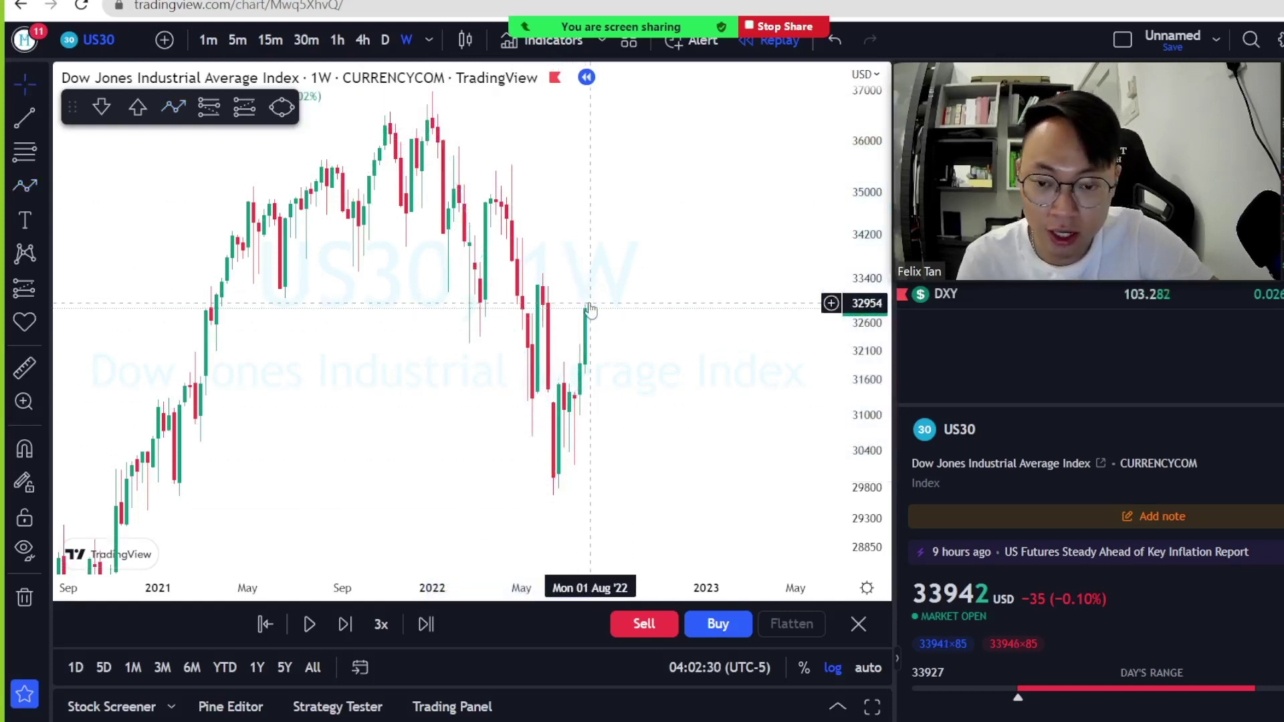
- Draw a Fibonacci retracement from the 36959 high to the 29672 low, starting at 13 Dec '21 and extending to 3 Apr '23
drag(667, 241, 599, 281)
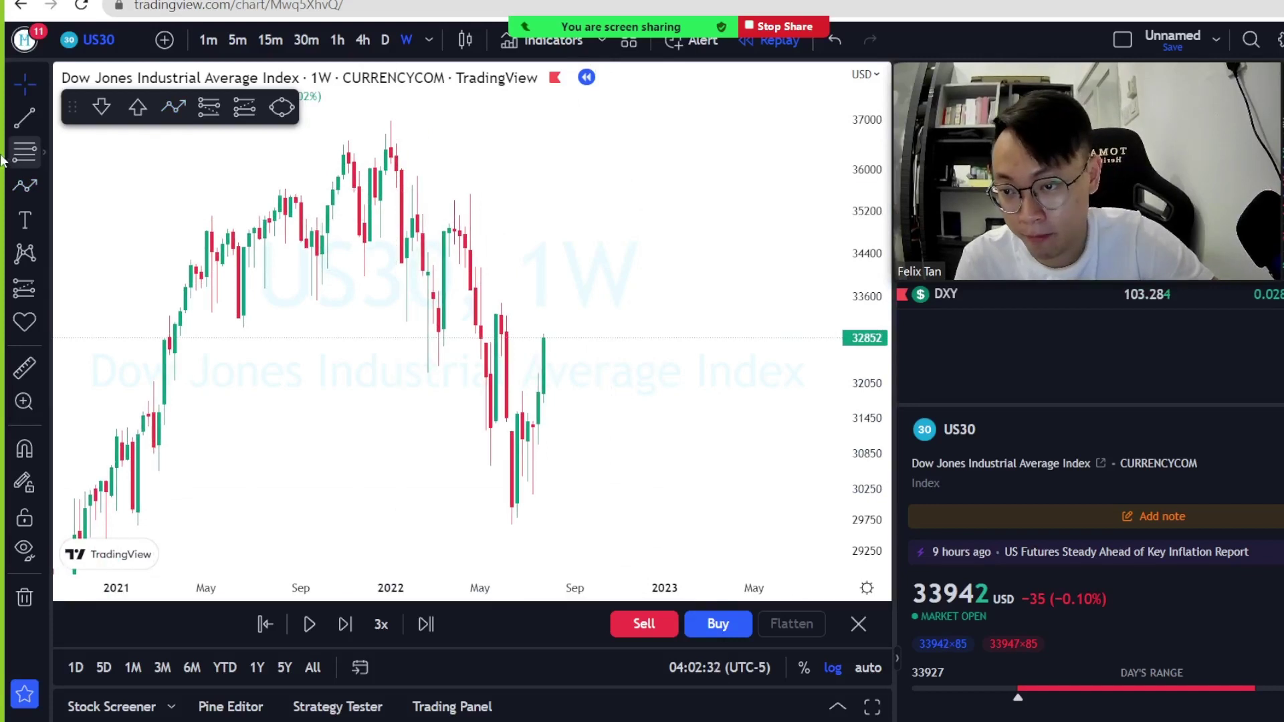
click(25, 152)
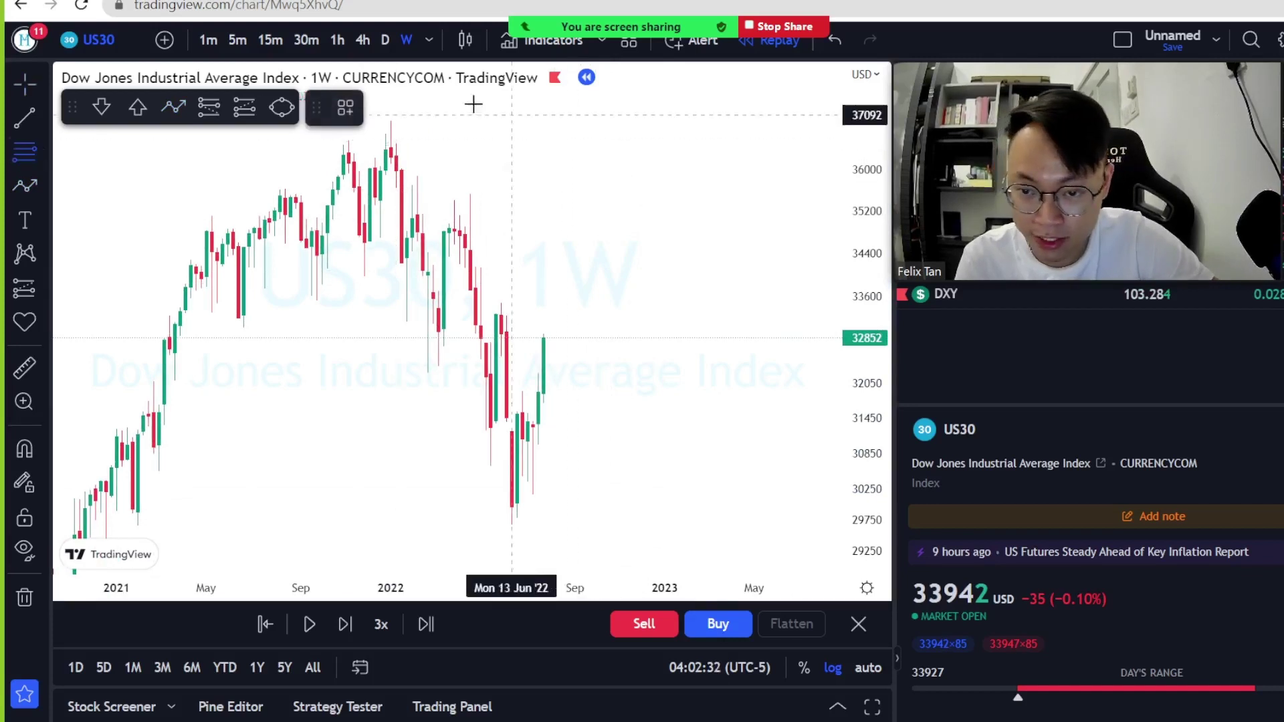
click(411, 121)
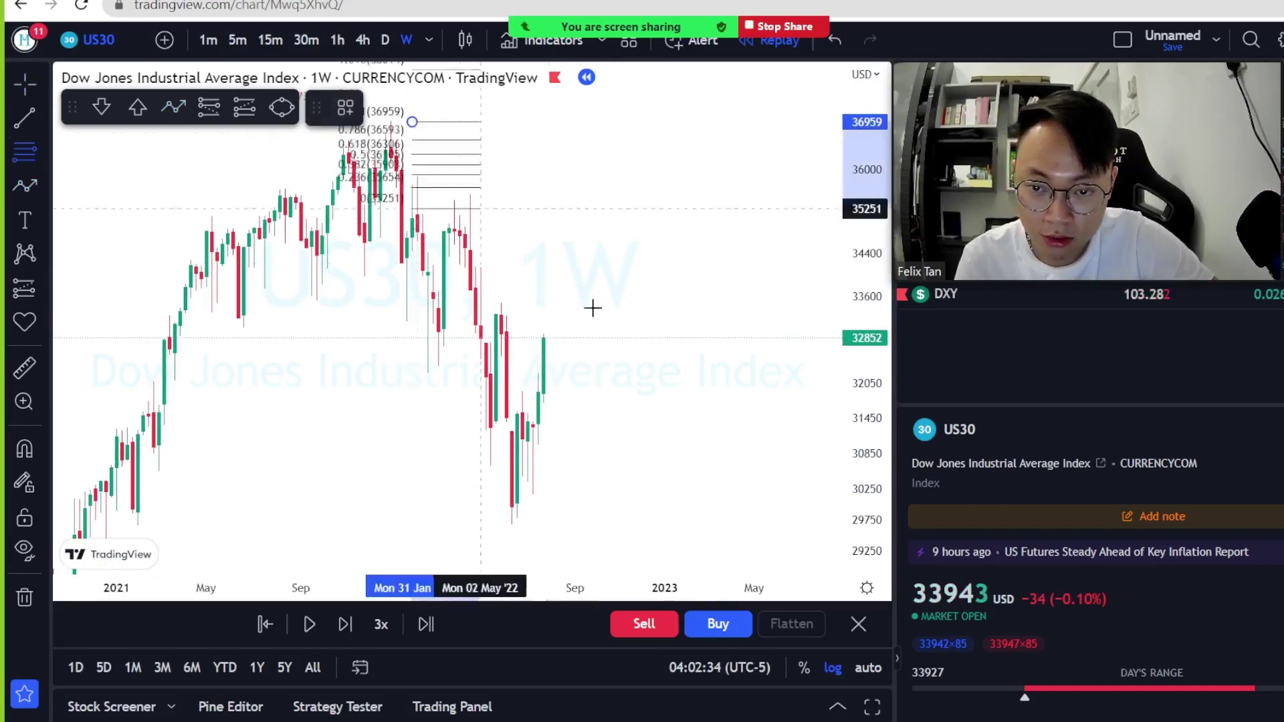
click(732, 522)
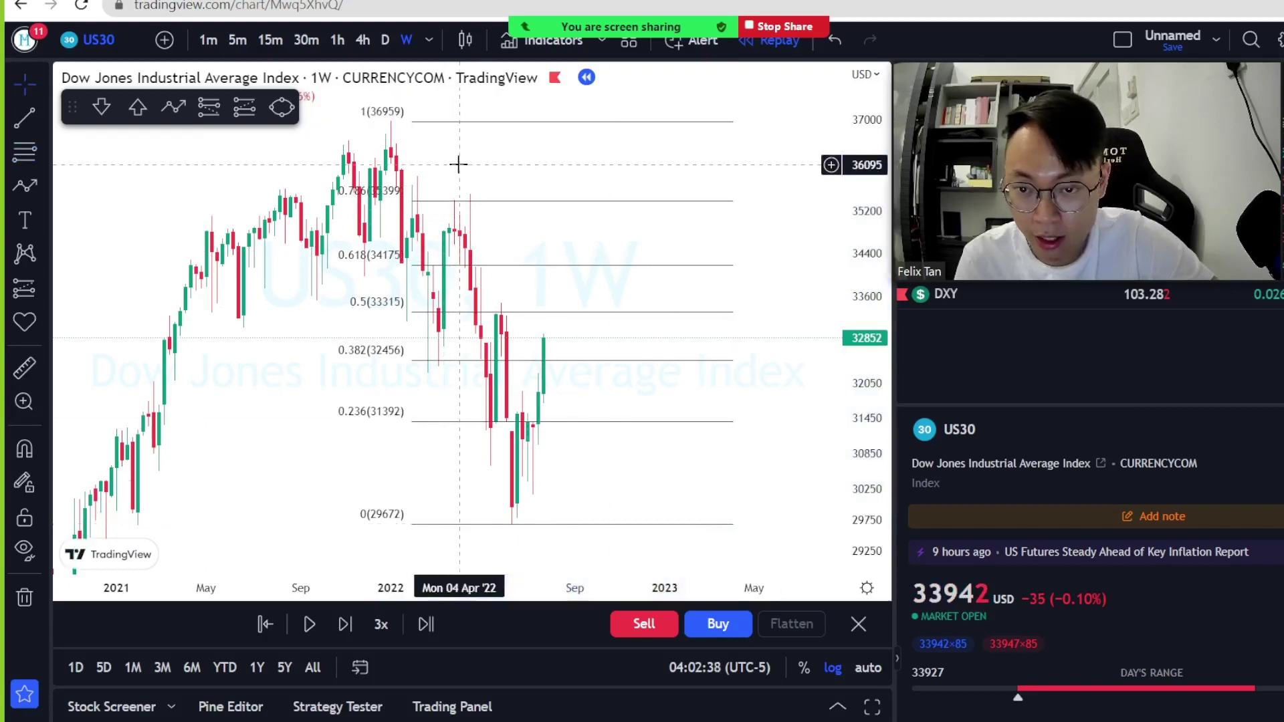
drag(411, 121, 377, 121)
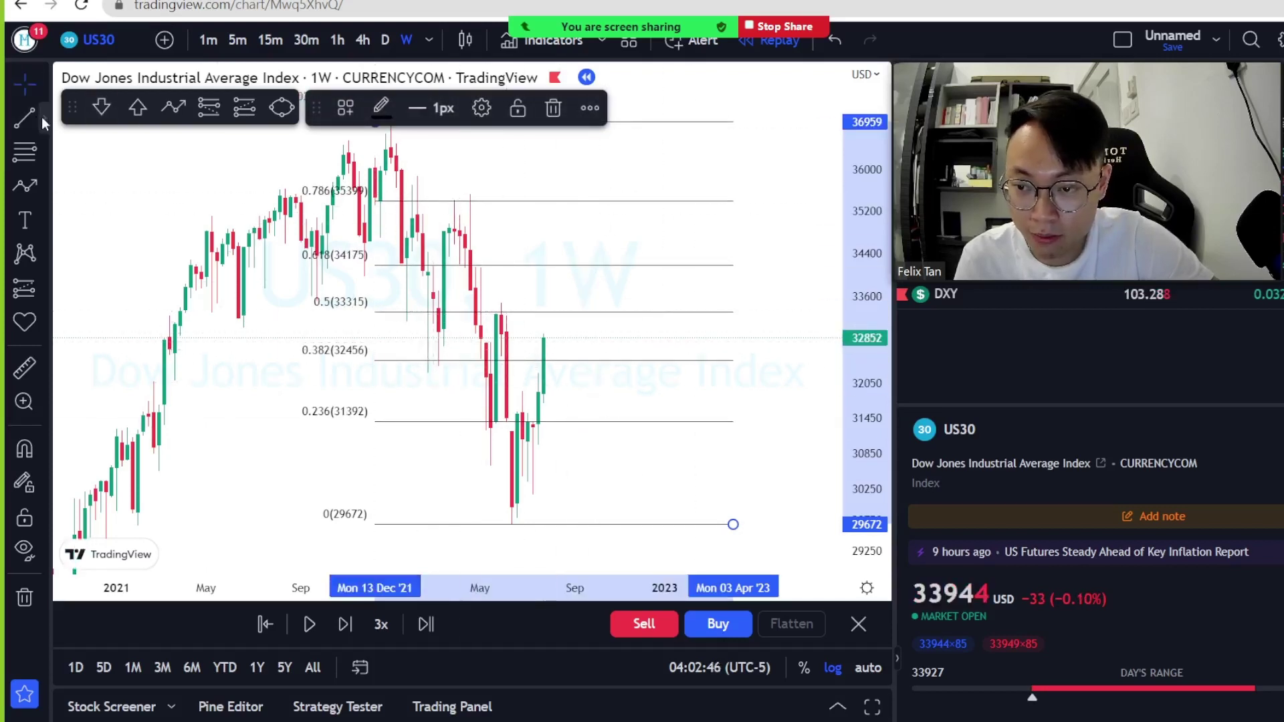
- Place a horizontal line on the retracement's 0.236 level, at about 31399
click(43, 118)
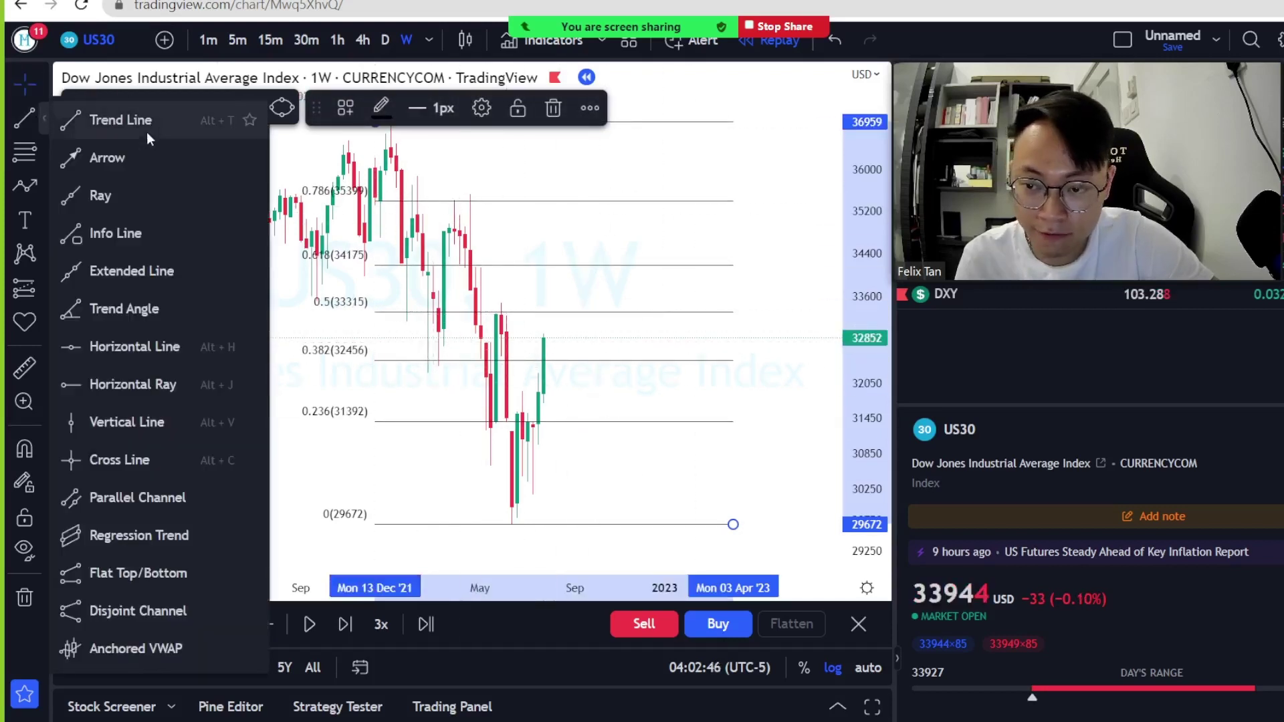
click(151, 341)
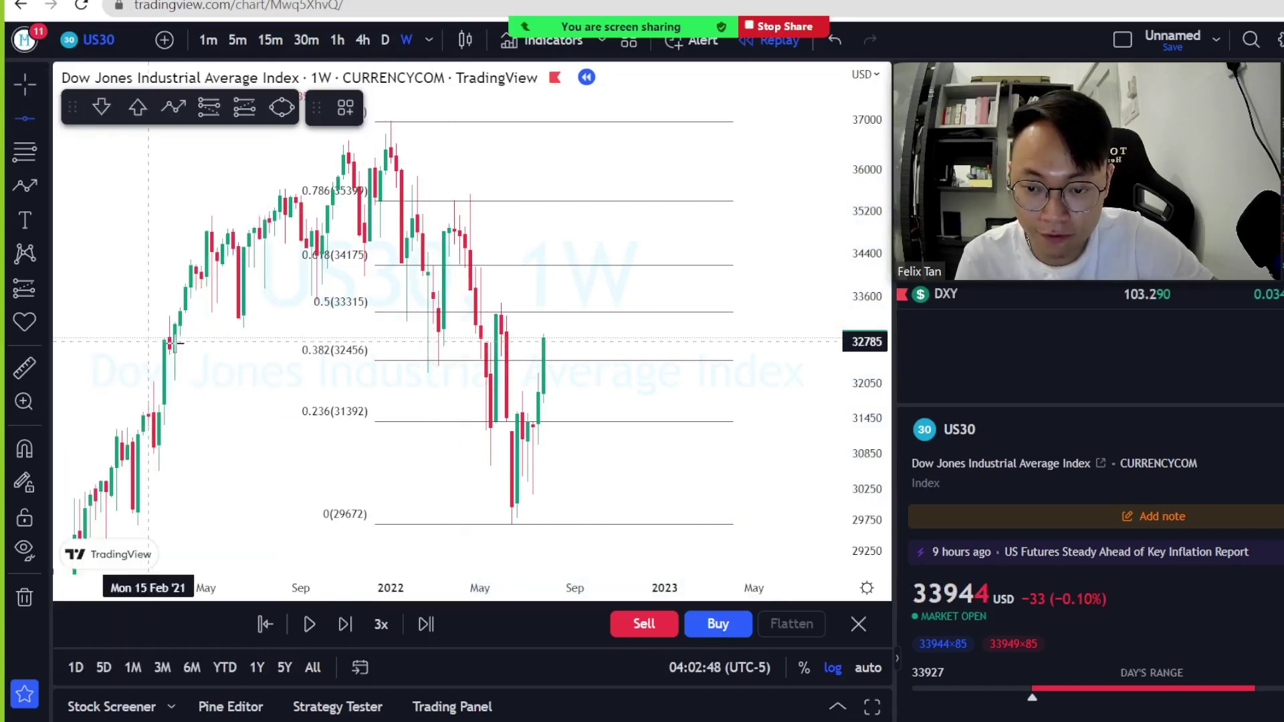
click(459, 421)
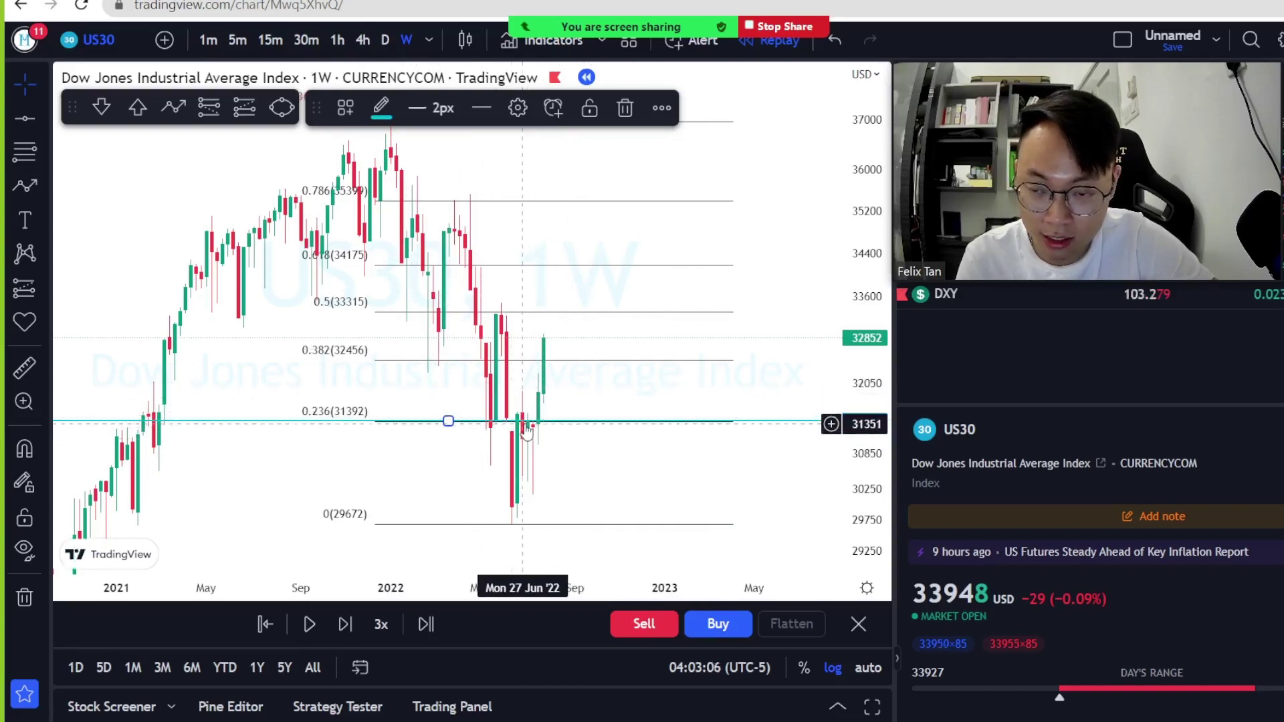
- Trace the swings around the 0.236 level and the rise to about 32819 with a path, and remove it
click(174, 108)
click(522, 456)
click(523, 413)
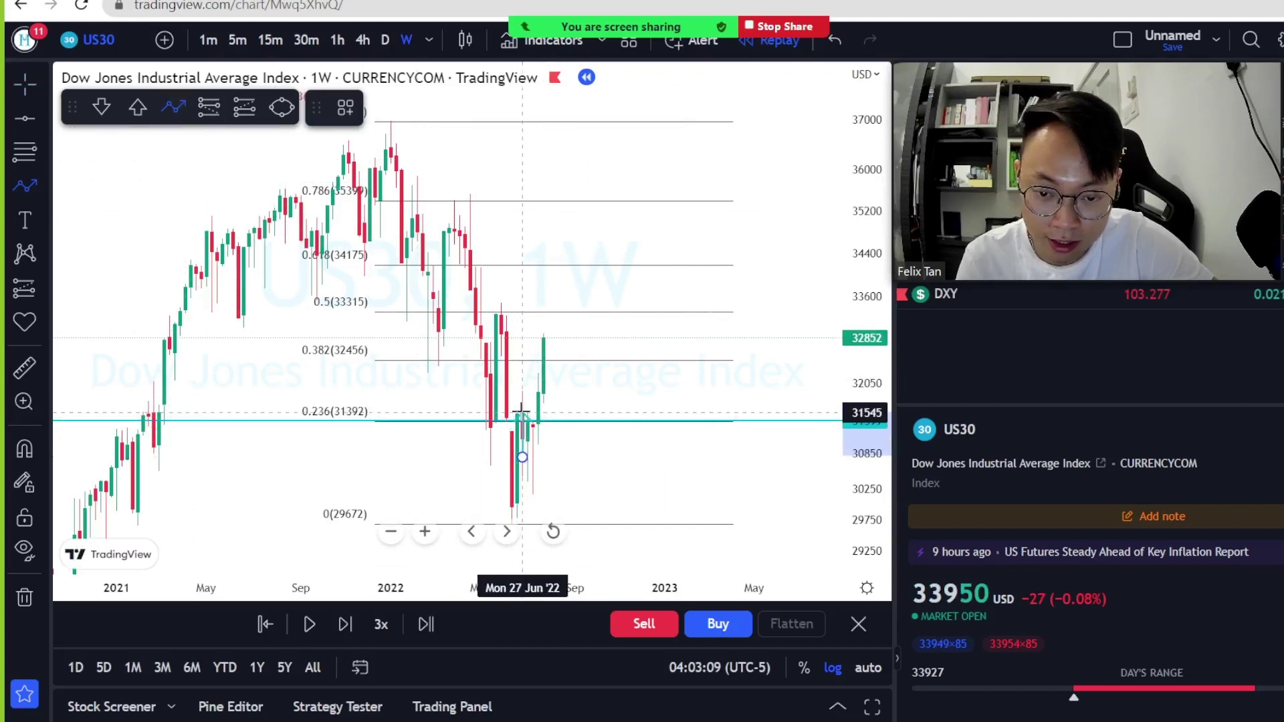
click(533, 461)
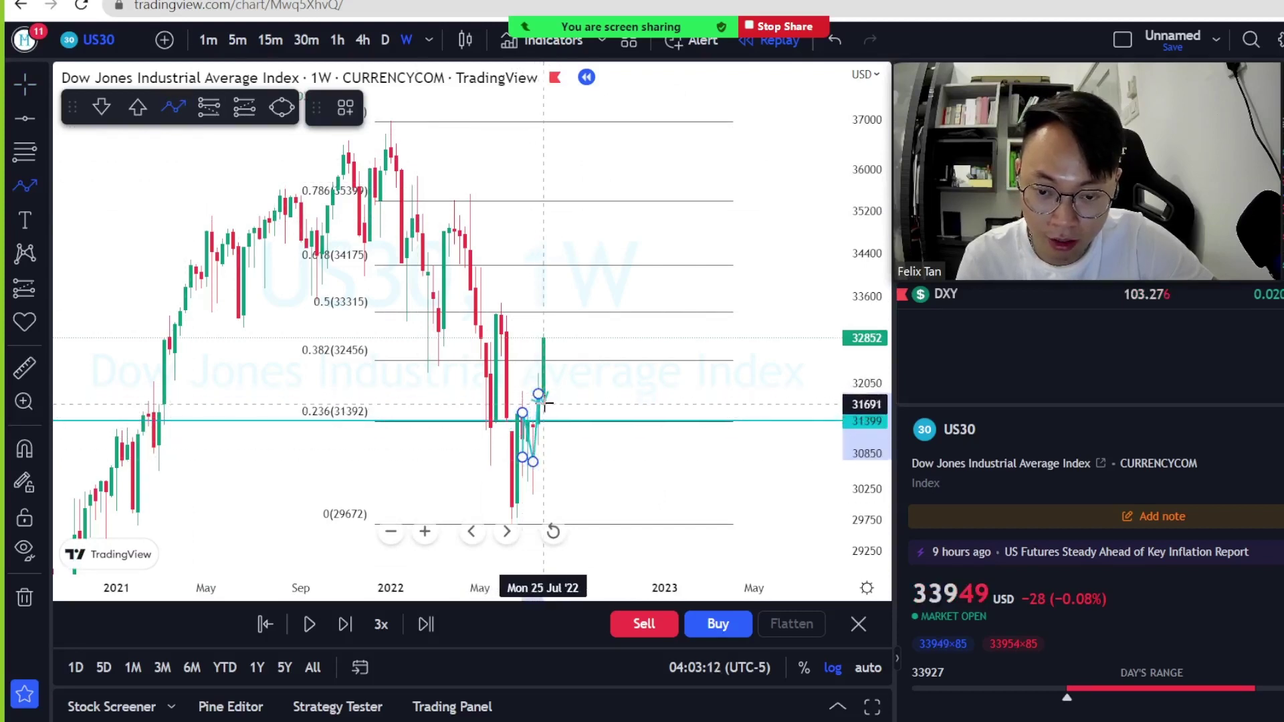
double_click(543, 340)
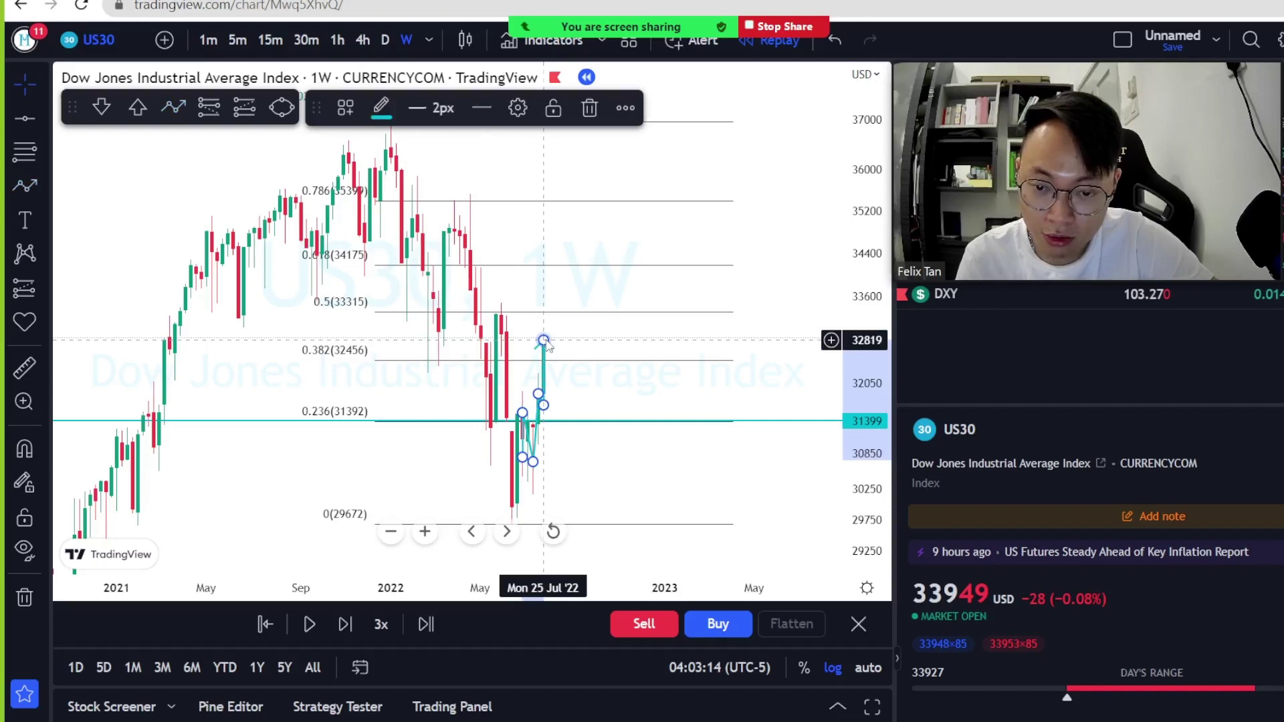
click(528, 386)
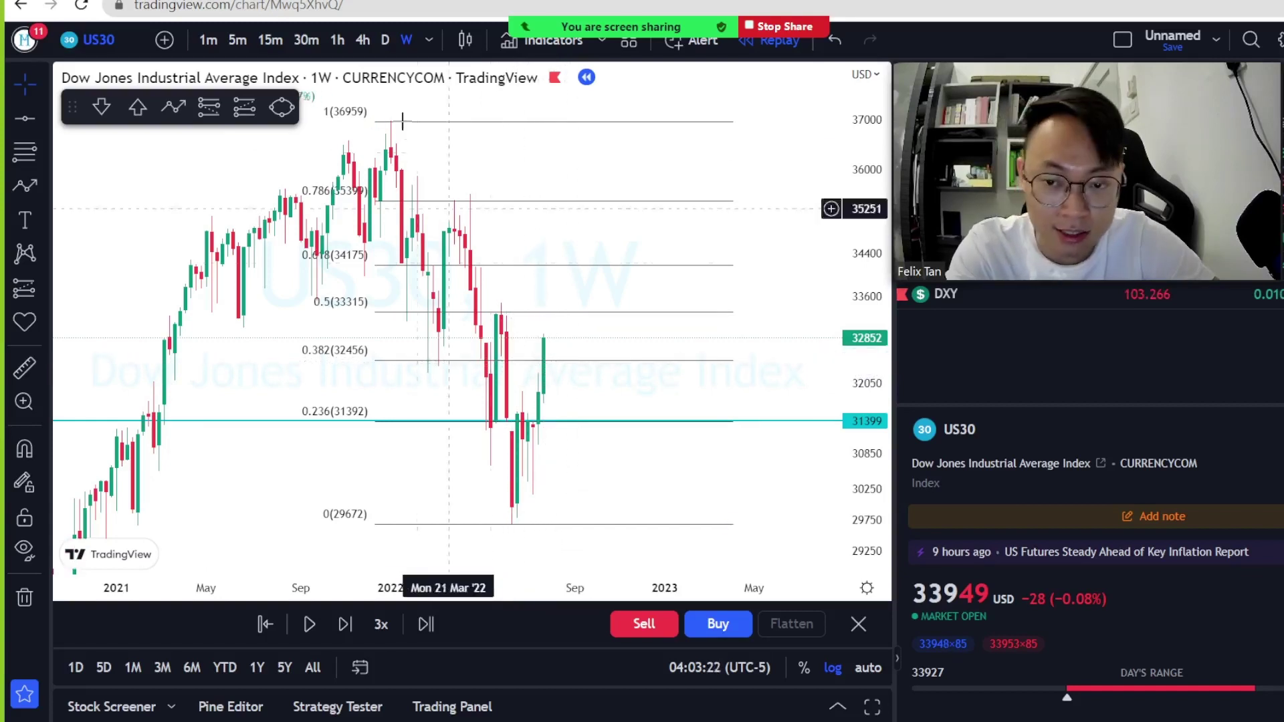
click(384, 40)
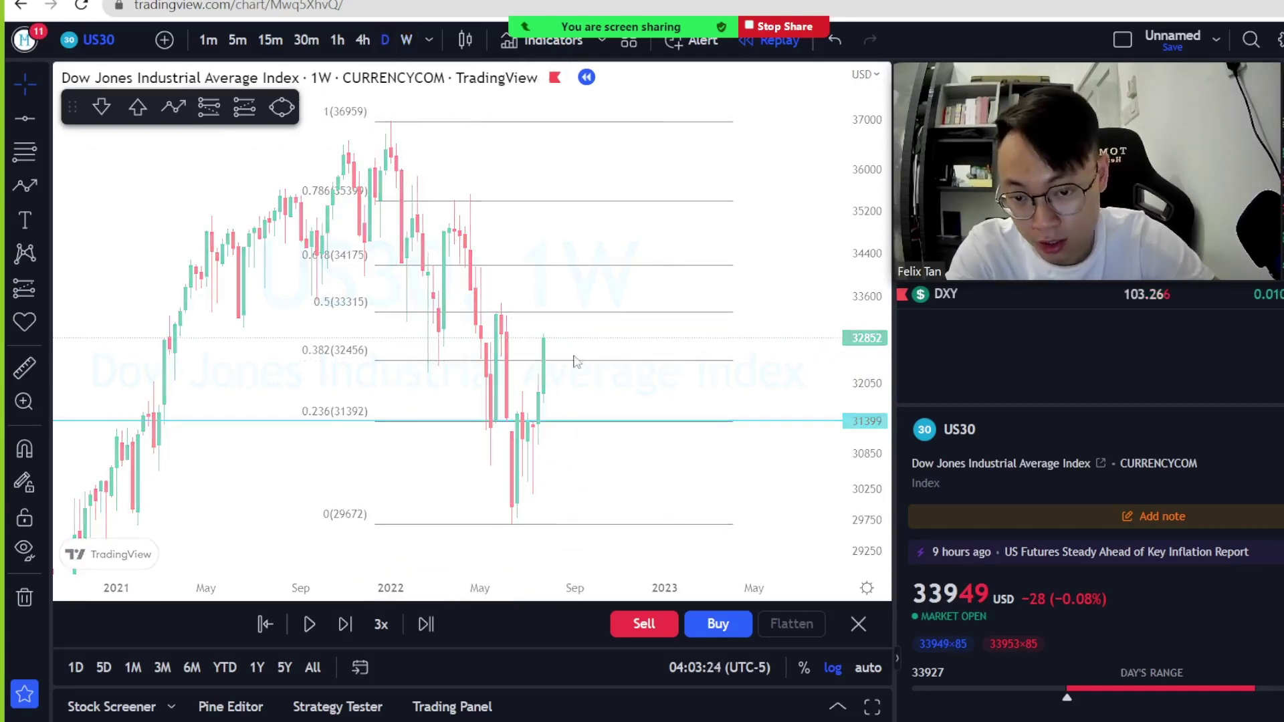
click(406, 42)
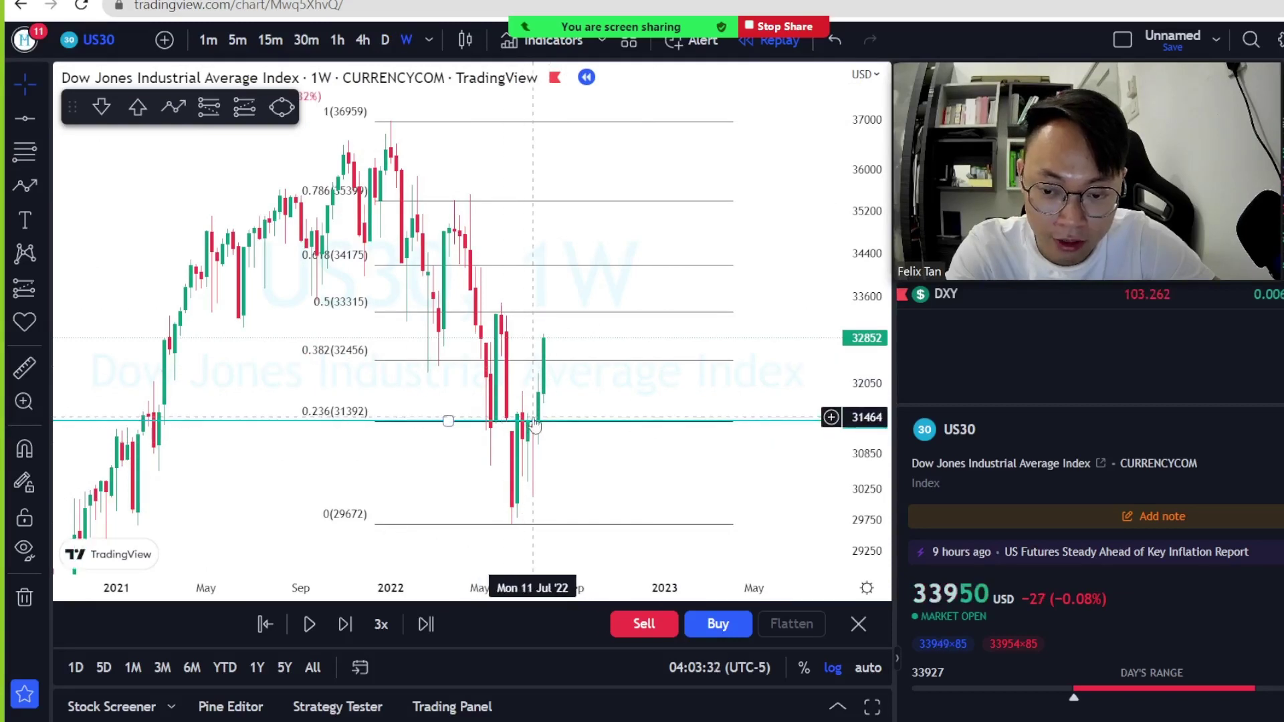
- Place a horizontal line on the retracement's 0.382 level, at about 32450
click(25, 119)
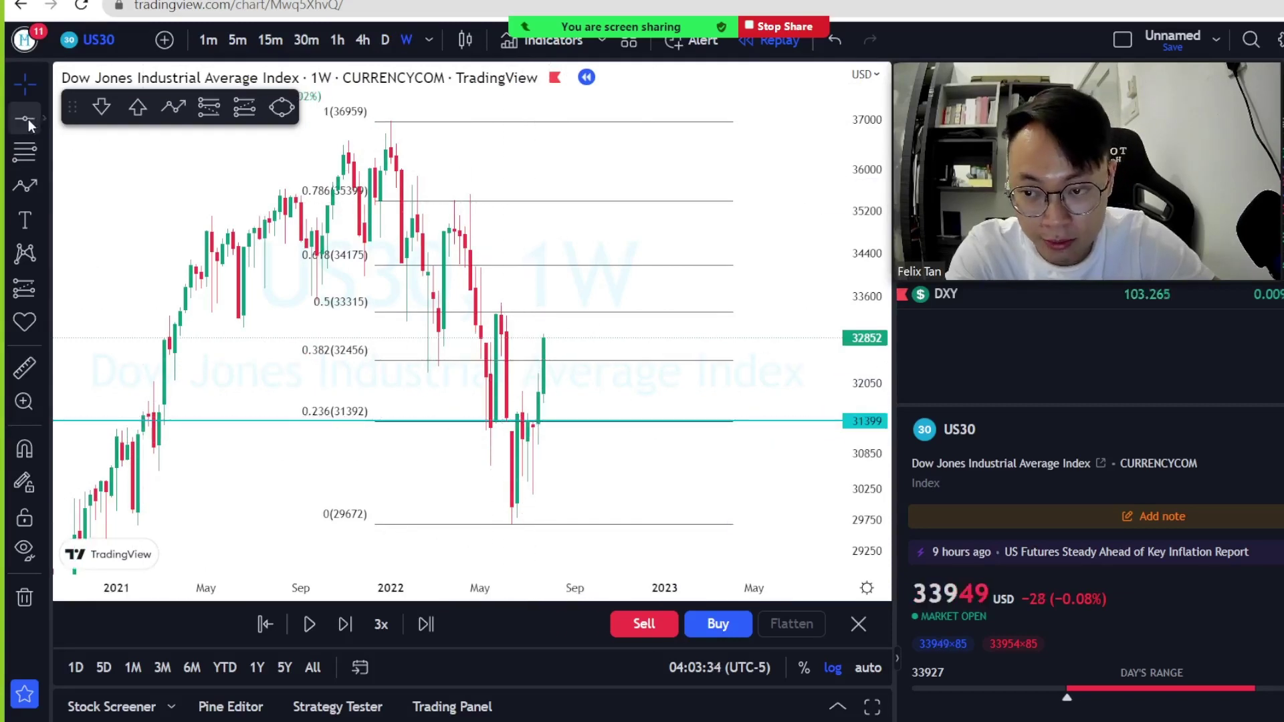
click(454, 361)
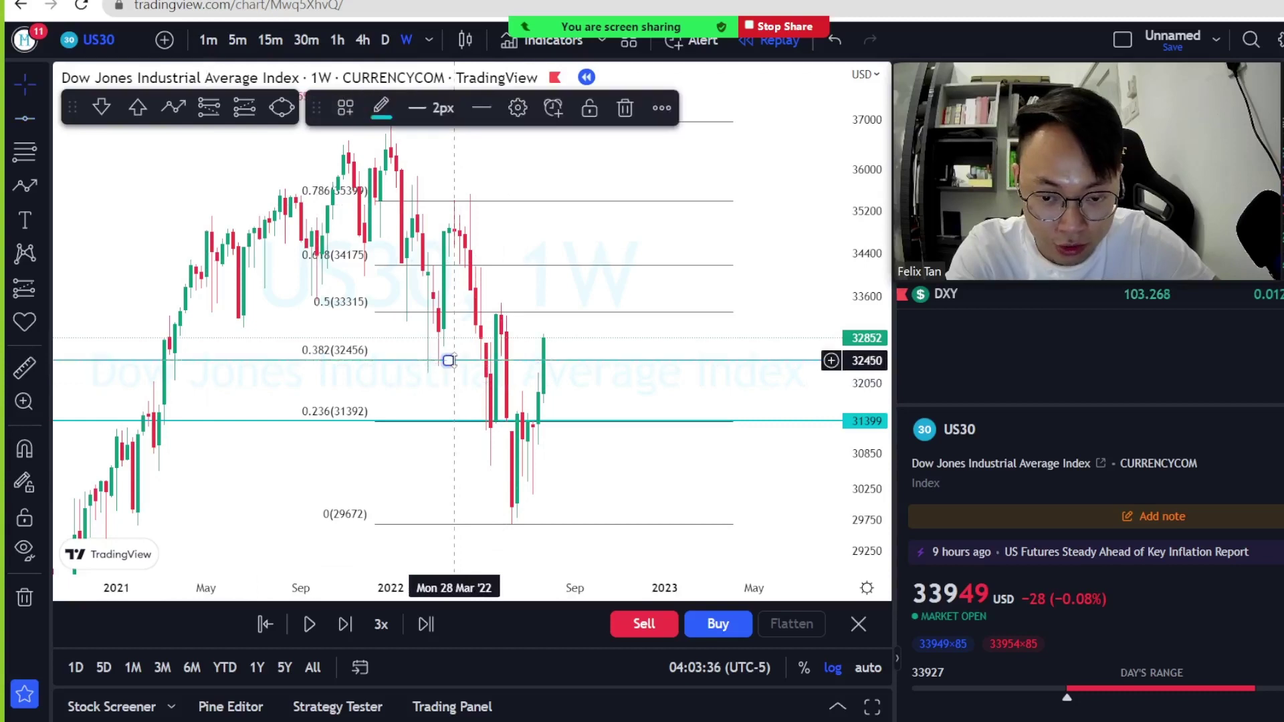
- Sketch a zigzag path from the 0.236 level through a retest of 0.382 up to about 33295, and delete it
click(173, 109)
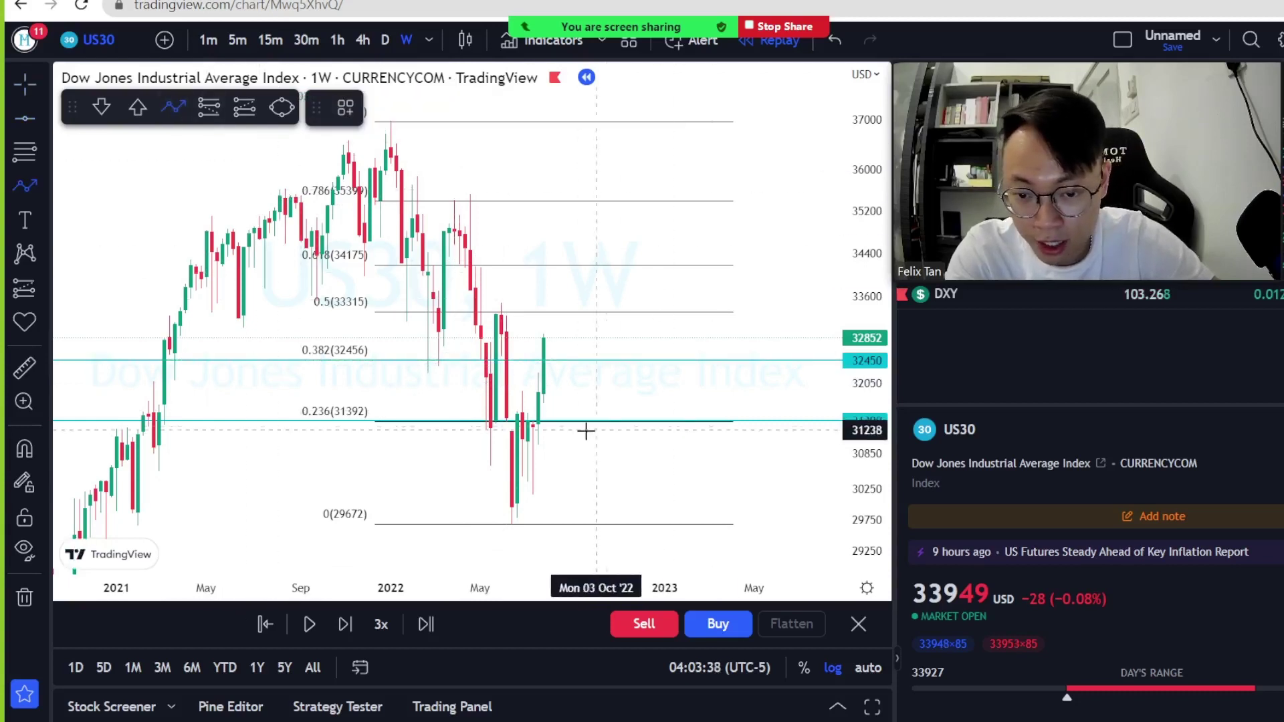
click(533, 426)
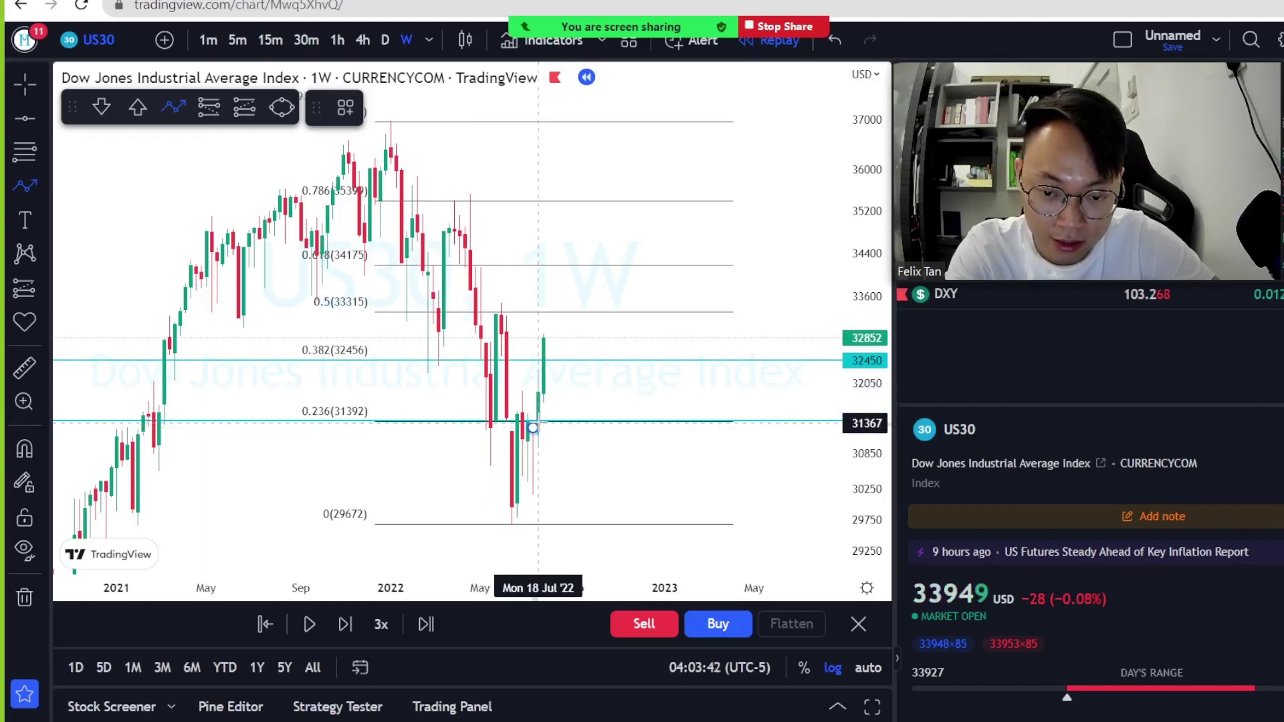
click(537, 388)
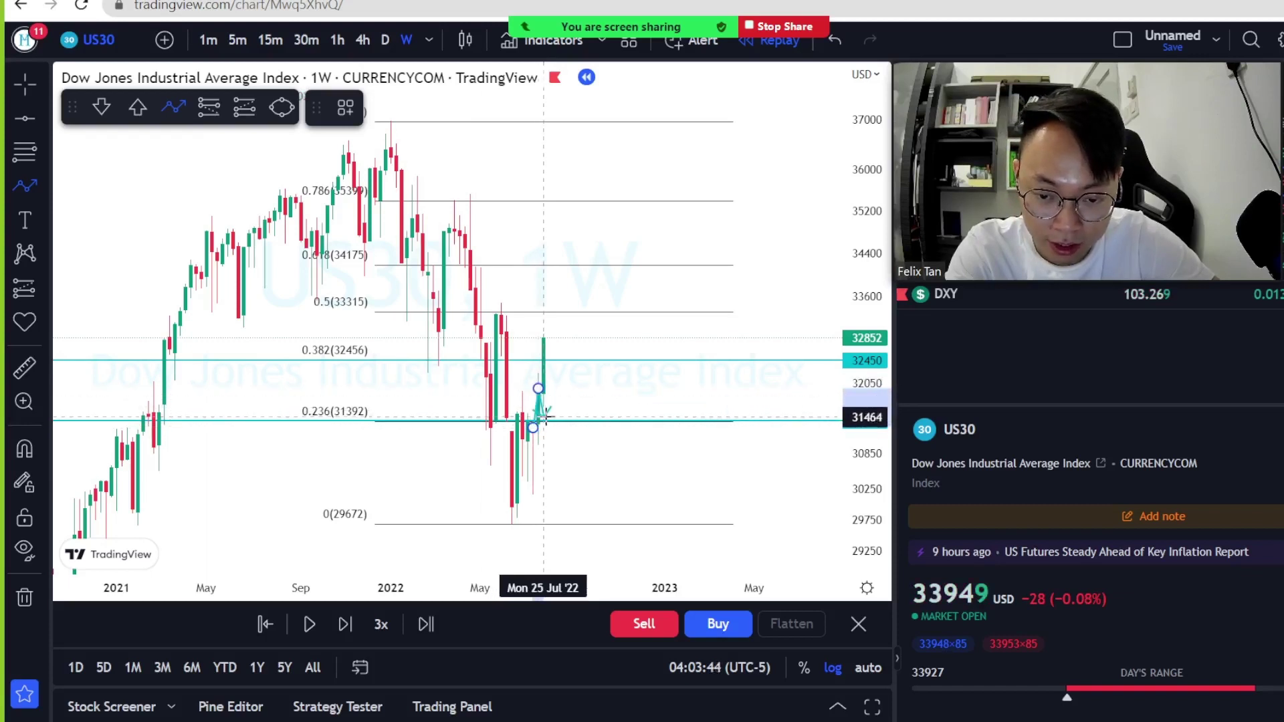
click(553, 340)
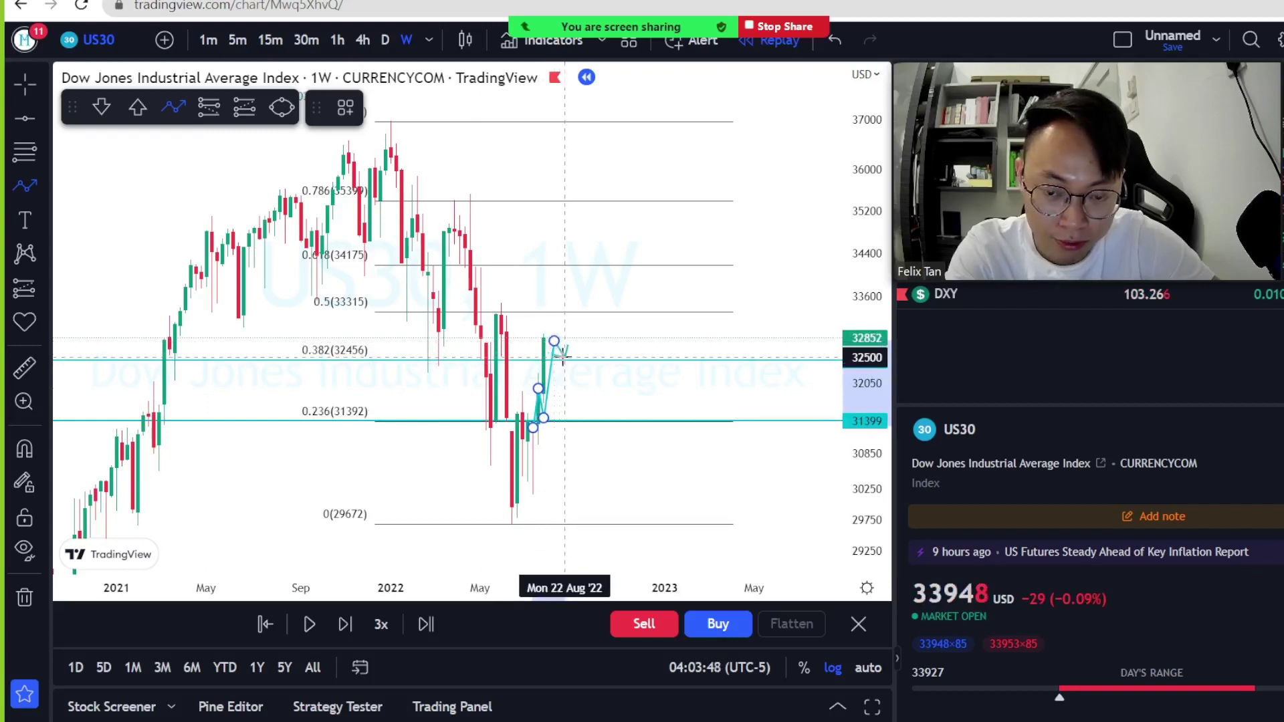
click(565, 357)
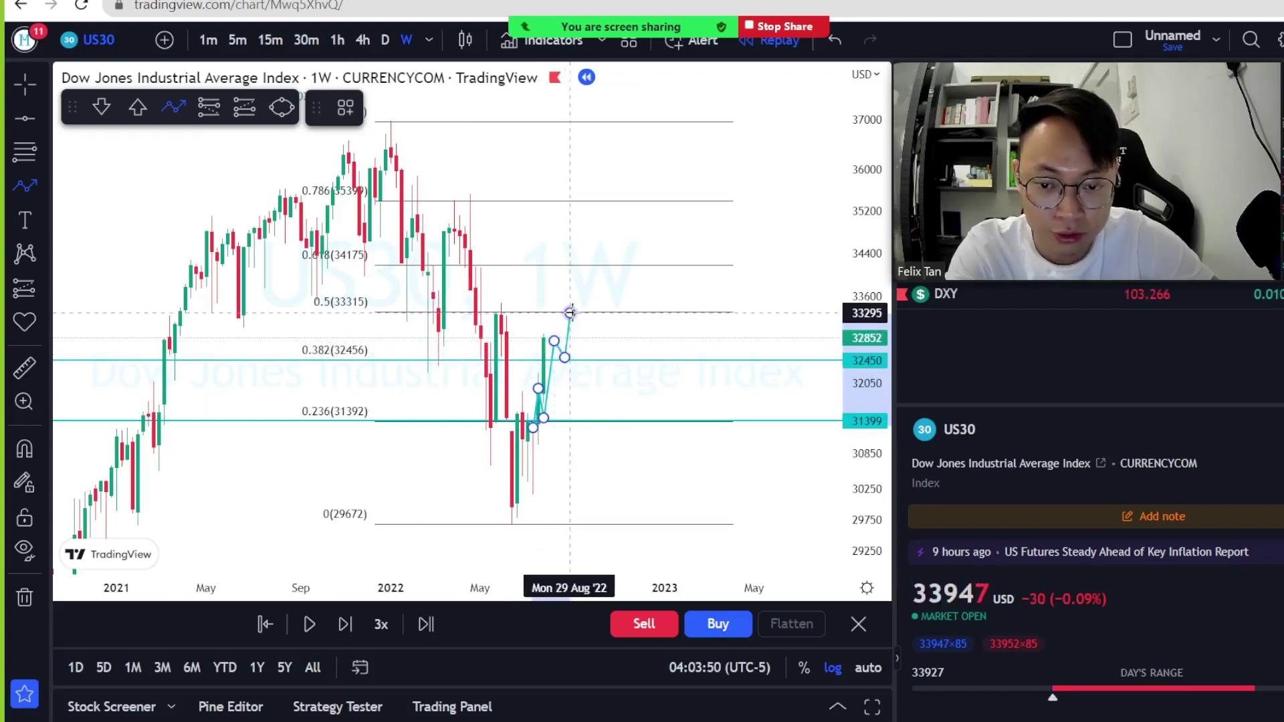
click(570, 313)
key(Delete)
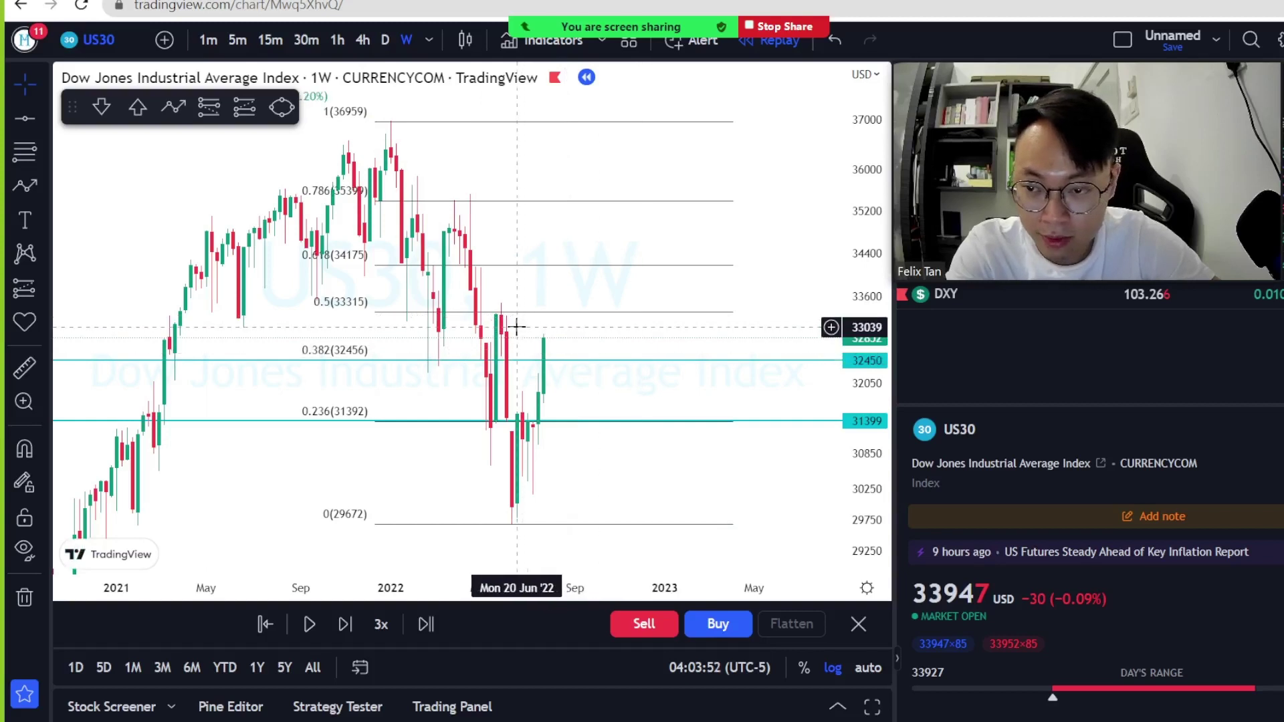
- Place a horizontal line on the 0.5 level at about 33295, and play the replay forward by two weekly candles
click(25, 118)
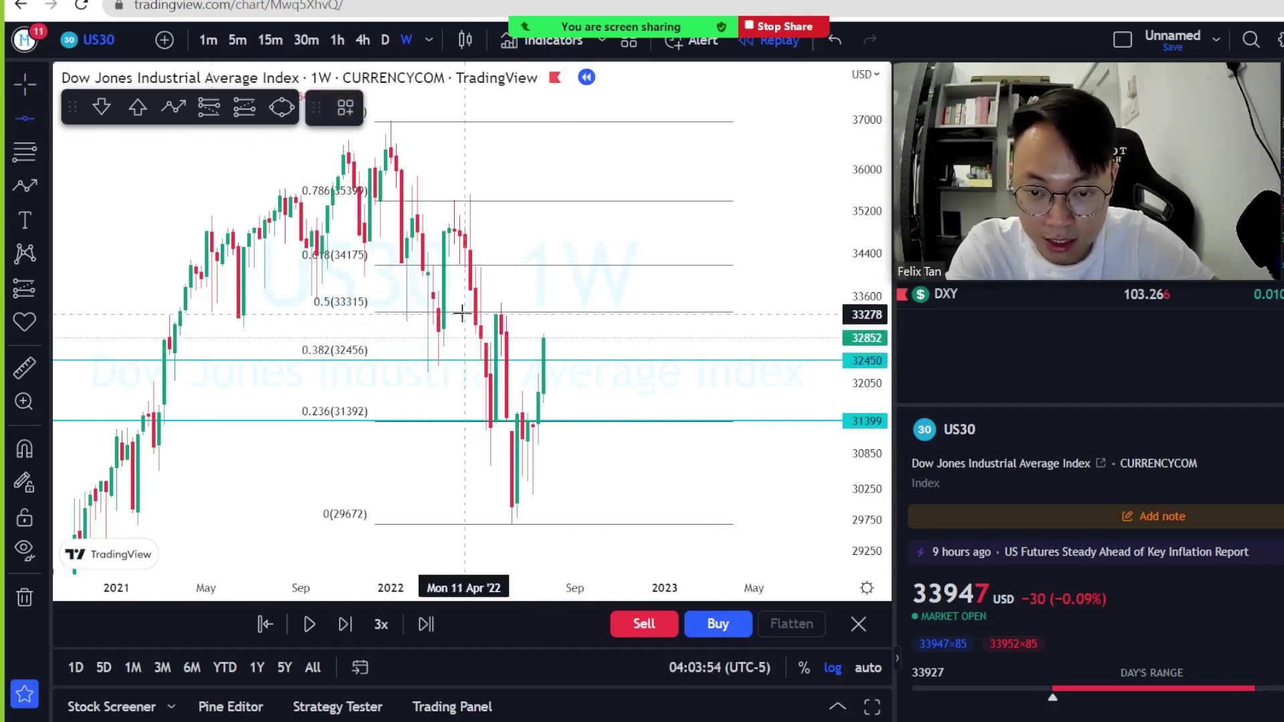
click(448, 312)
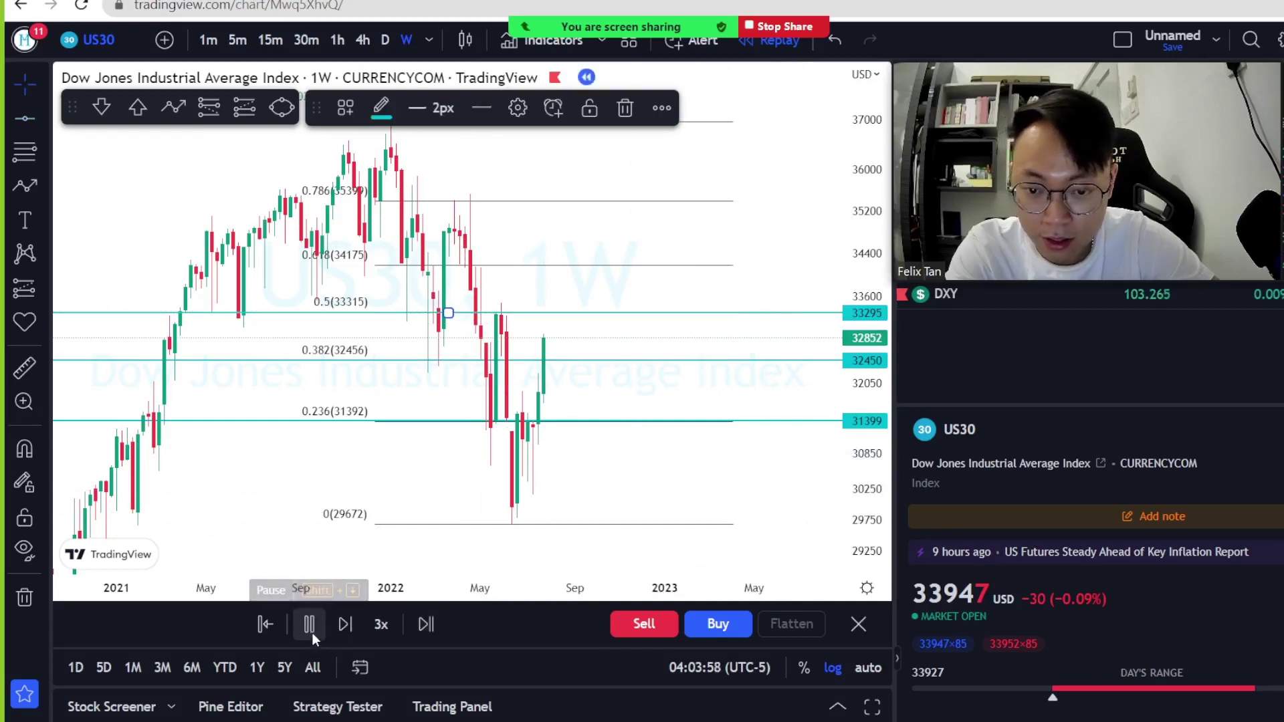
click(309, 624)
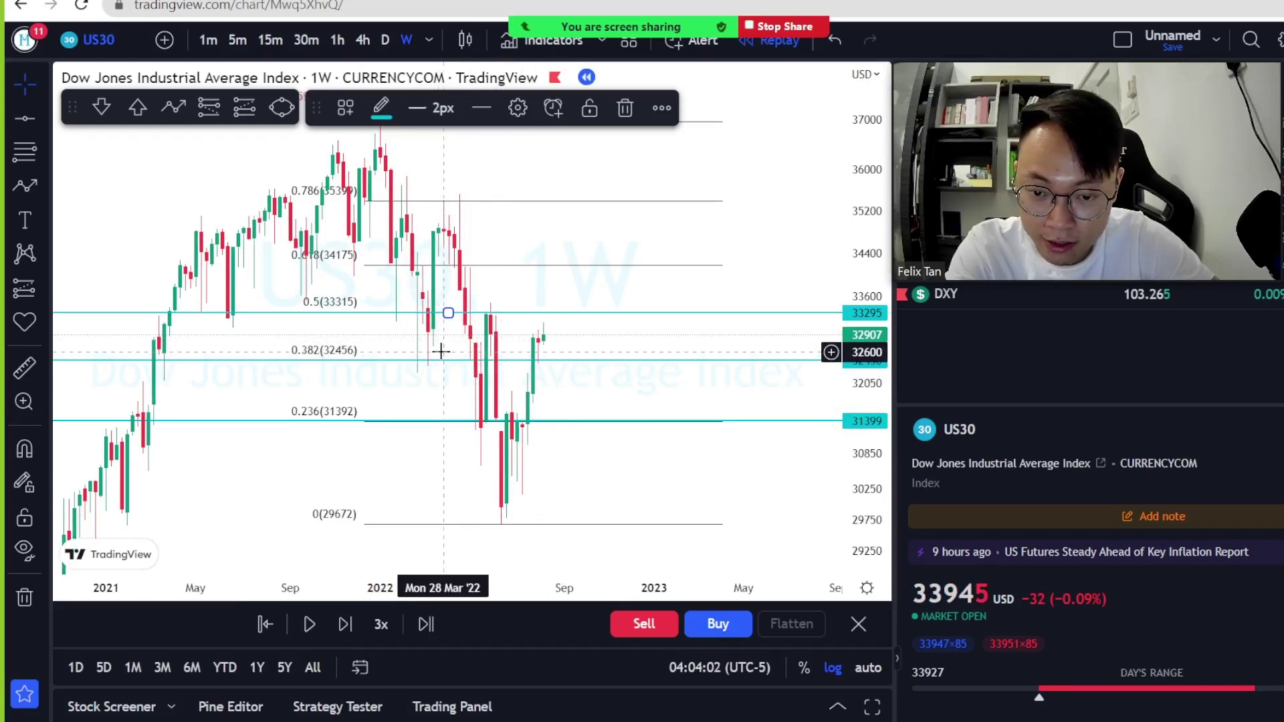
- Sketch a path from the latest candles down to the 0.382 level and up to the 0.5 level, and delete it
click(172, 123)
click(173, 108)
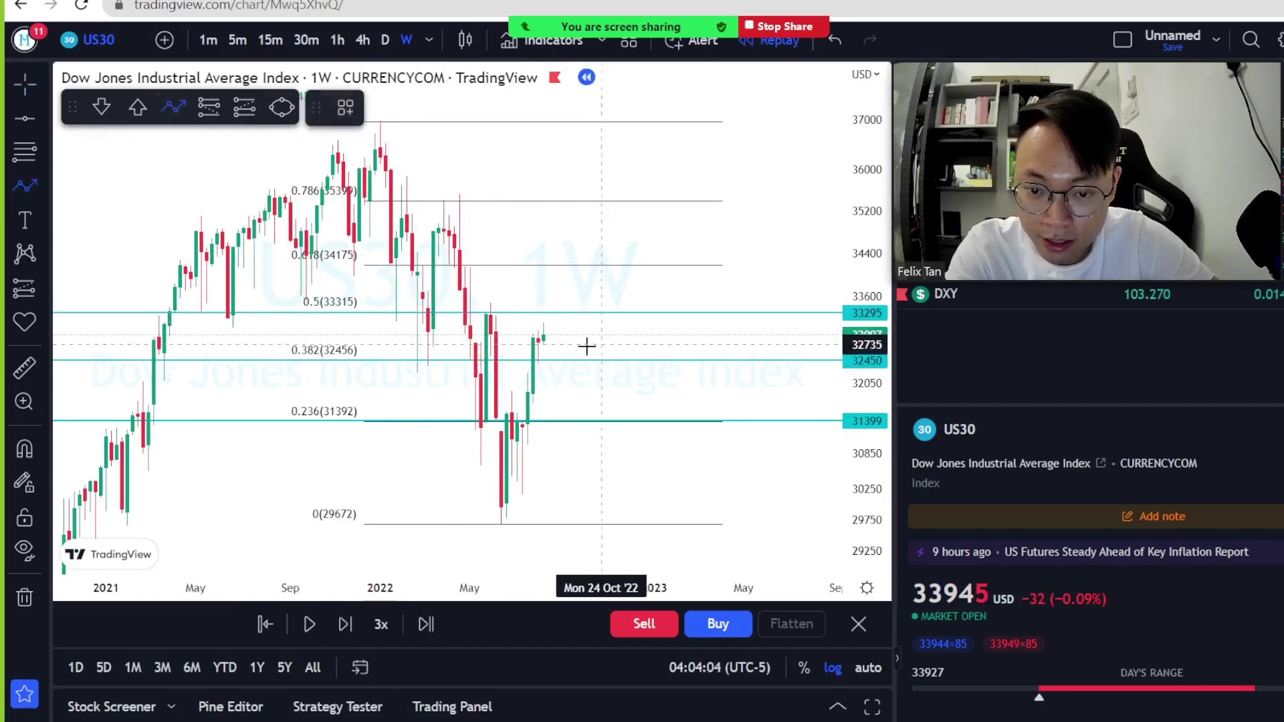
click(538, 338)
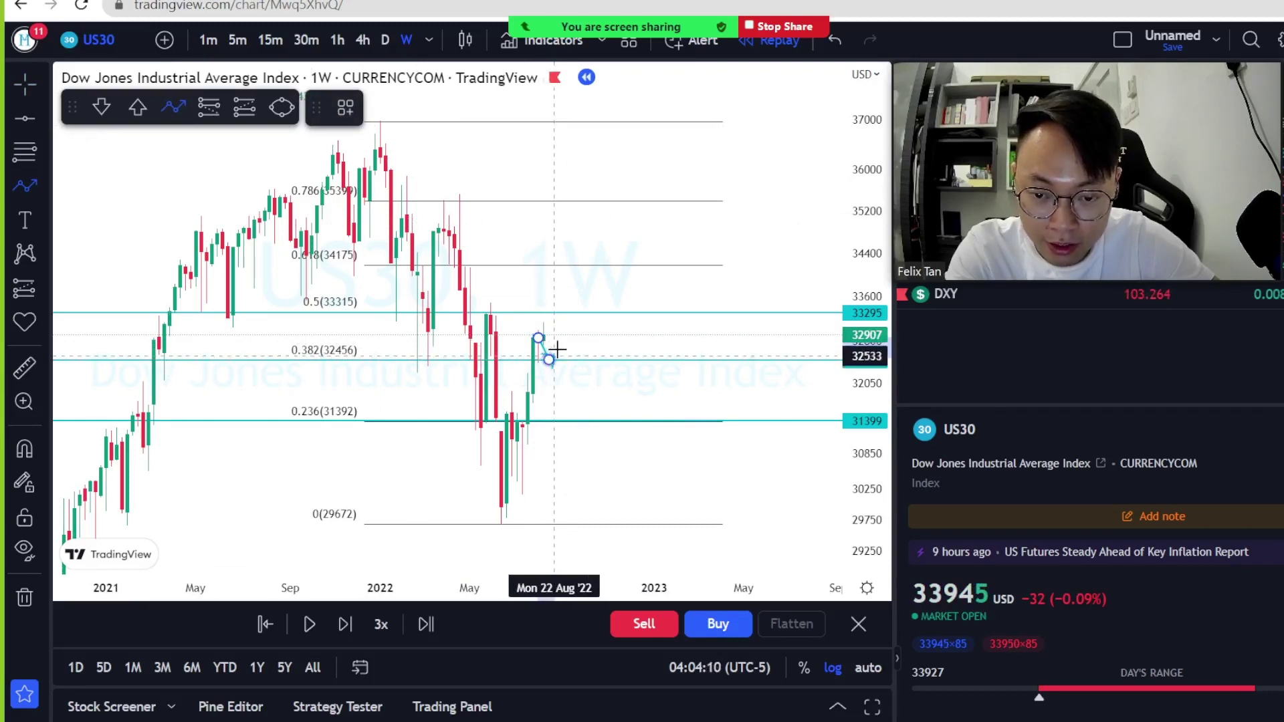
click(571, 315)
key(Delete)
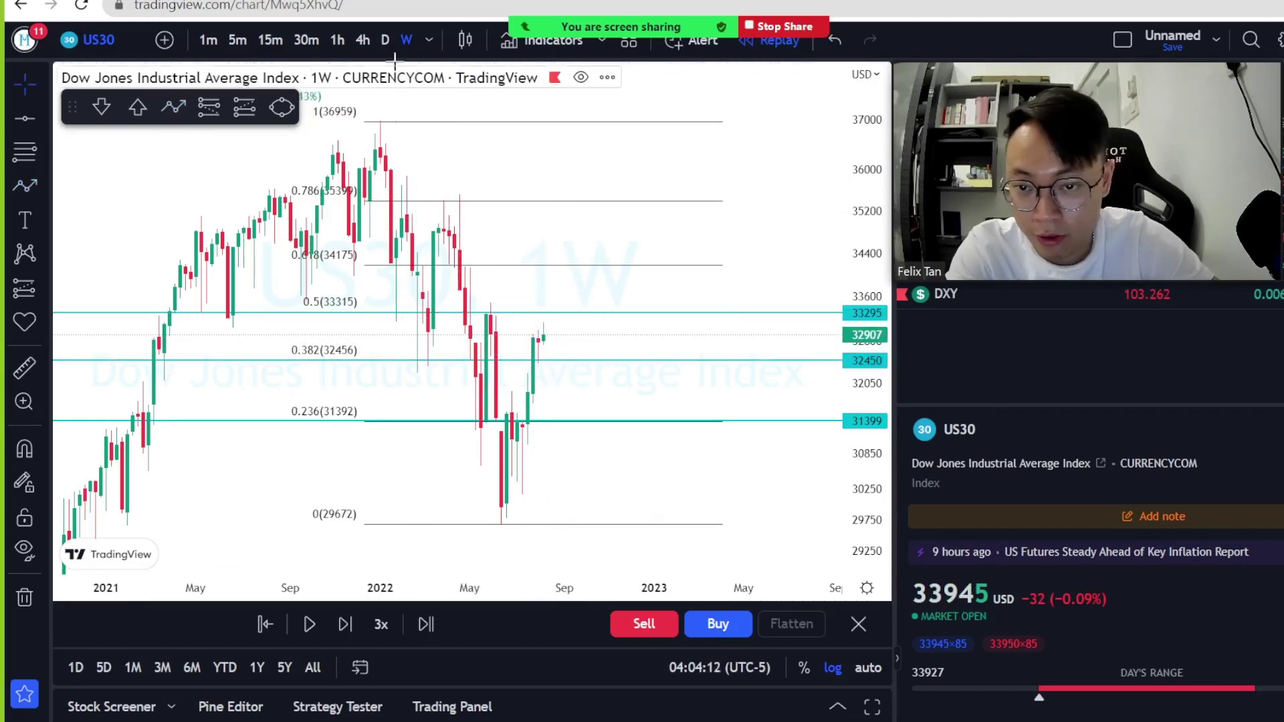
- Switch the replay chart to the daily timeframe
text(1D)
key(Return)
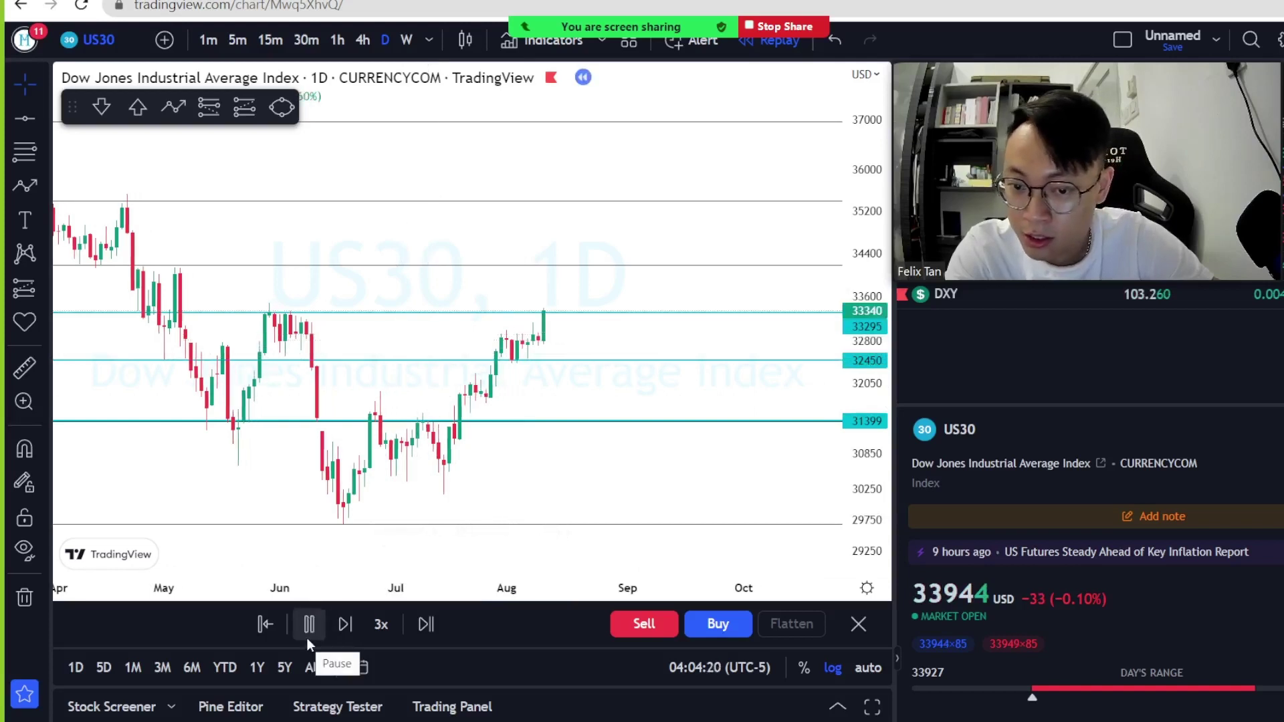
- Play the daily replay forward until price reaches the 0.618 level at about 34176
click(308, 639)
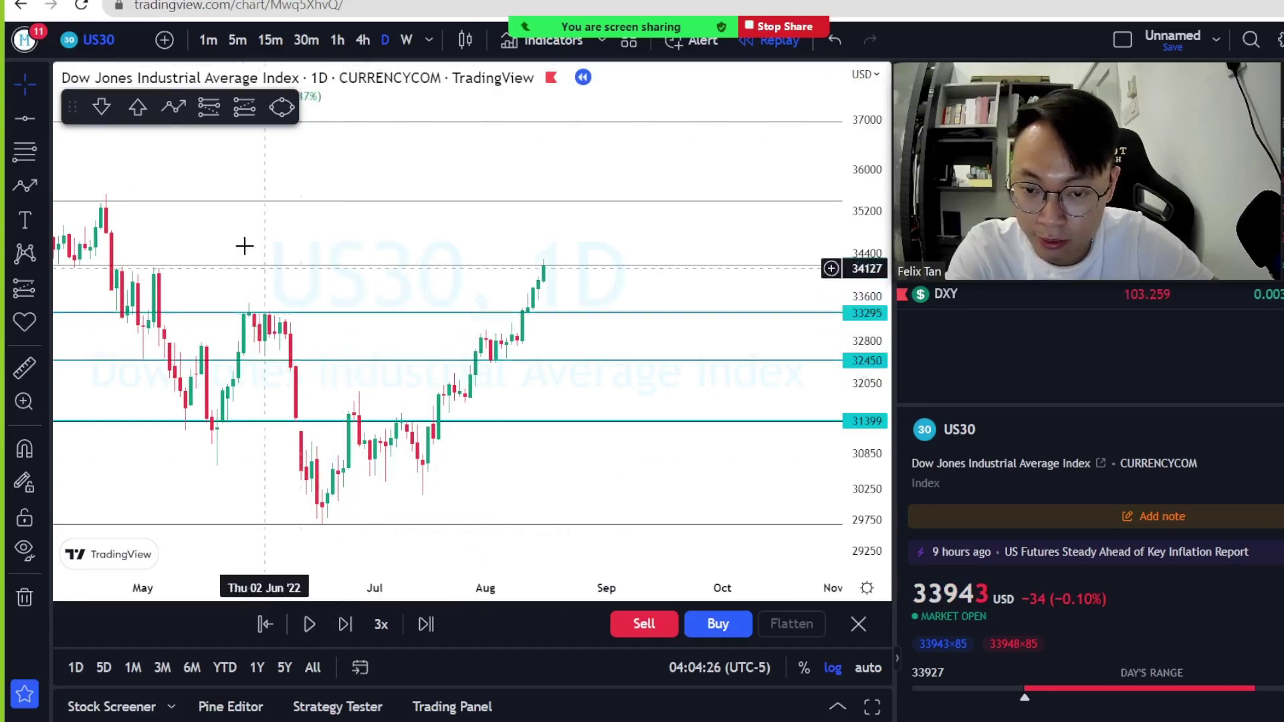
- Circle the late May to mid-June highs around the 33295 line with an ellipse, and delete it
click(281, 107)
click(244, 298)
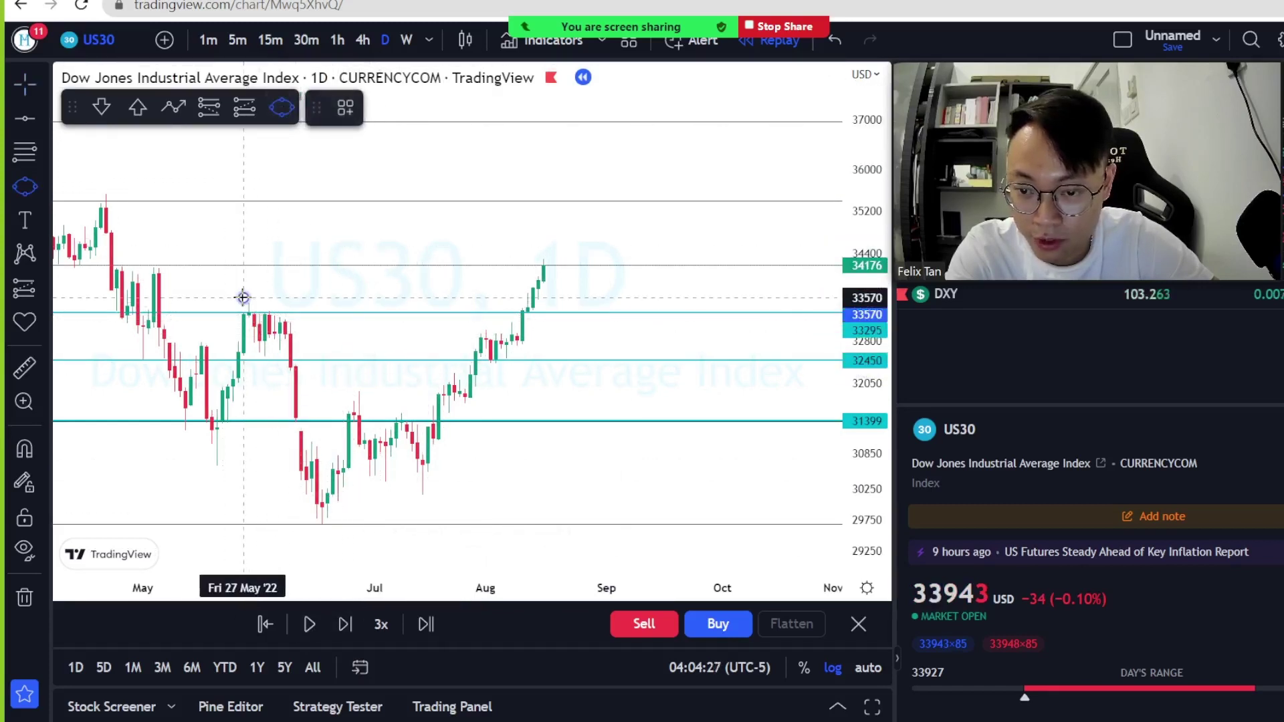
click(306, 329)
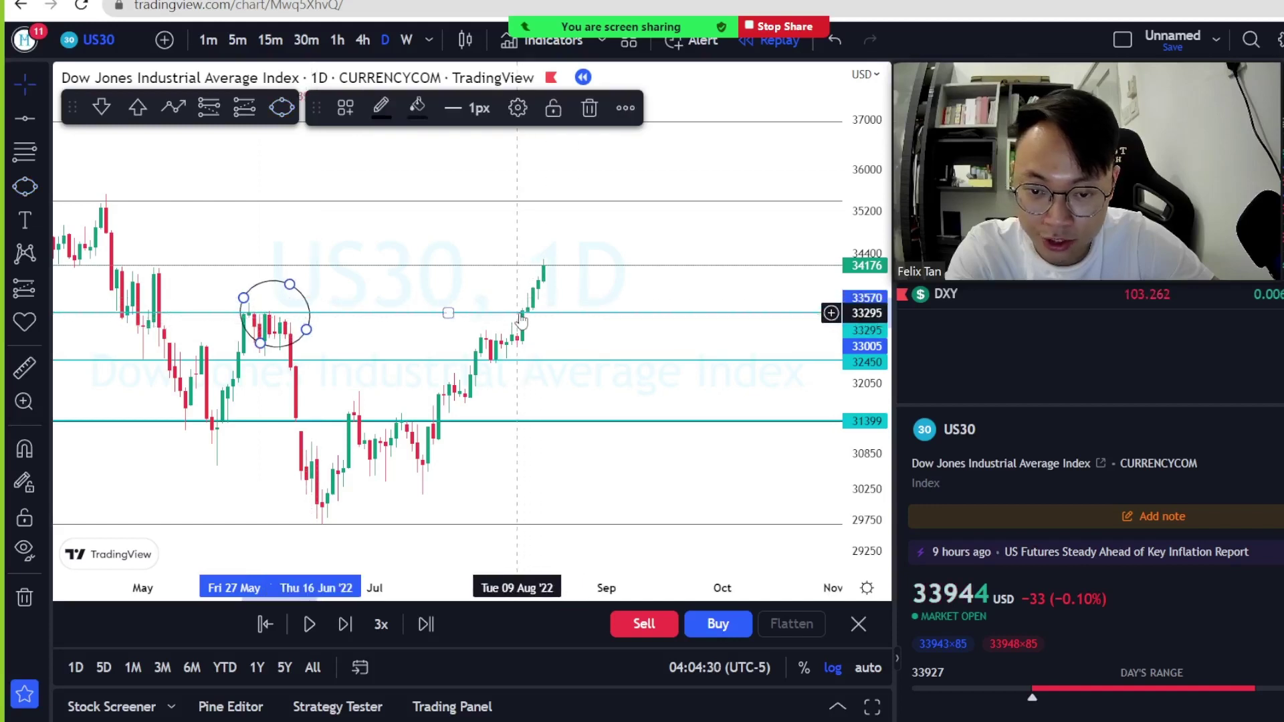
key(Delete)
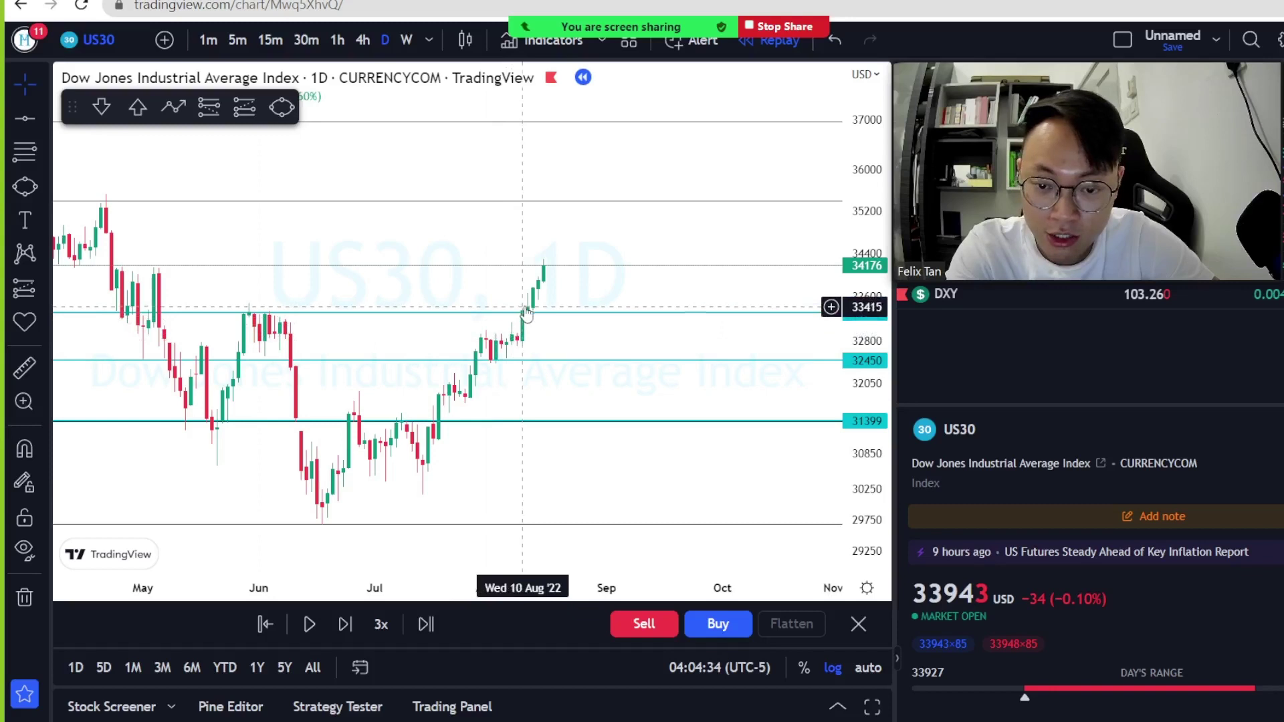
- Sketch a path from the late-July candles up to about 32870, down to the 32450 line and up to about 34109, and delete it
scroll(526, 320, down, 3)
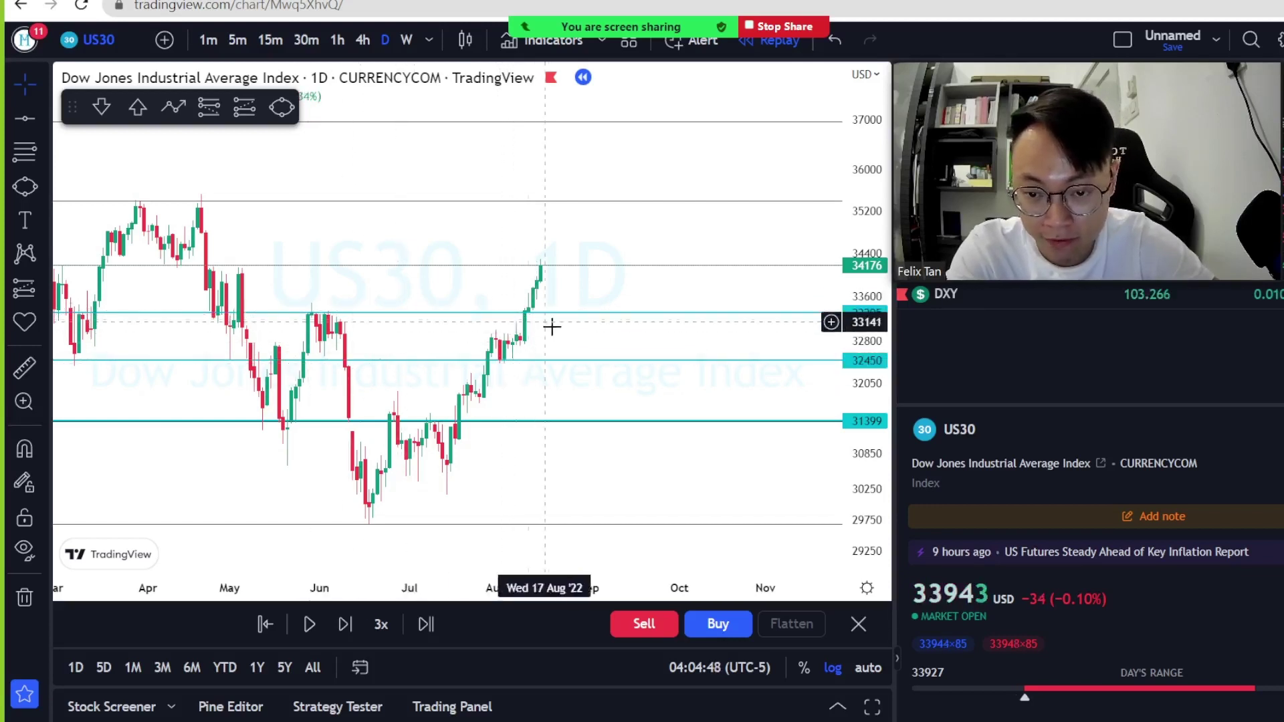
click(173, 107)
click(479, 397)
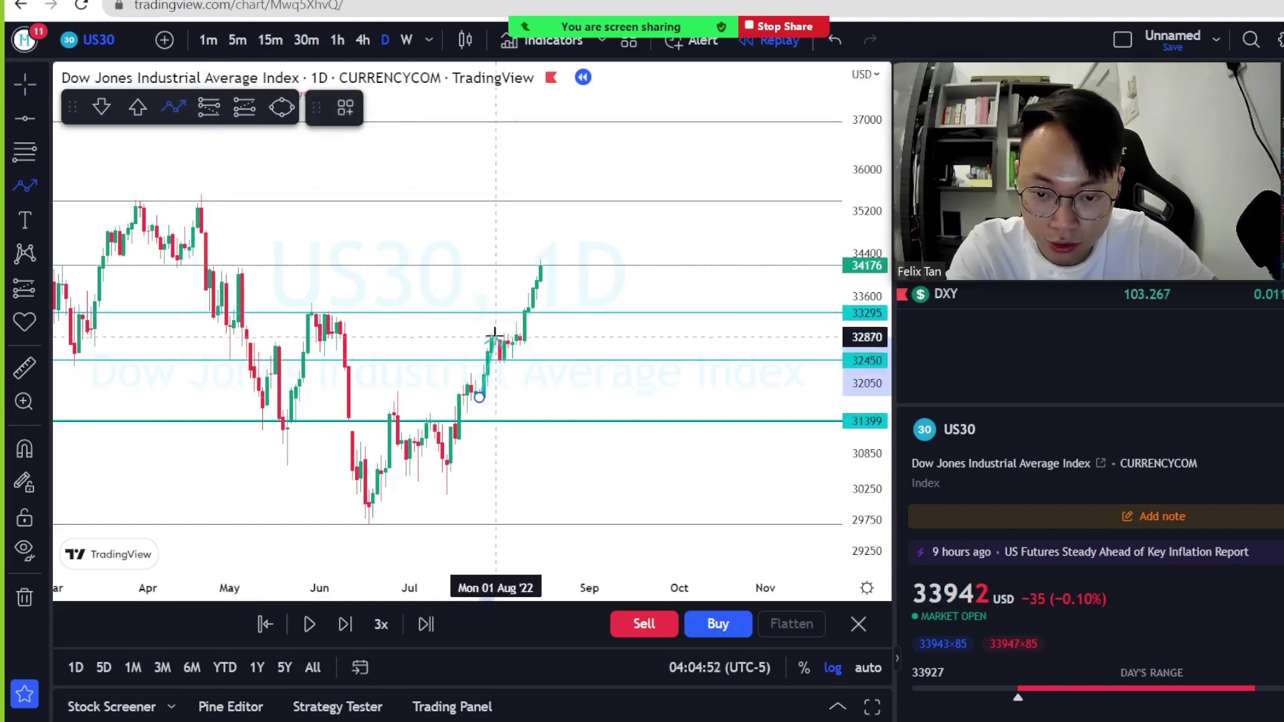
click(494, 334)
click(504, 359)
double_click(540, 270)
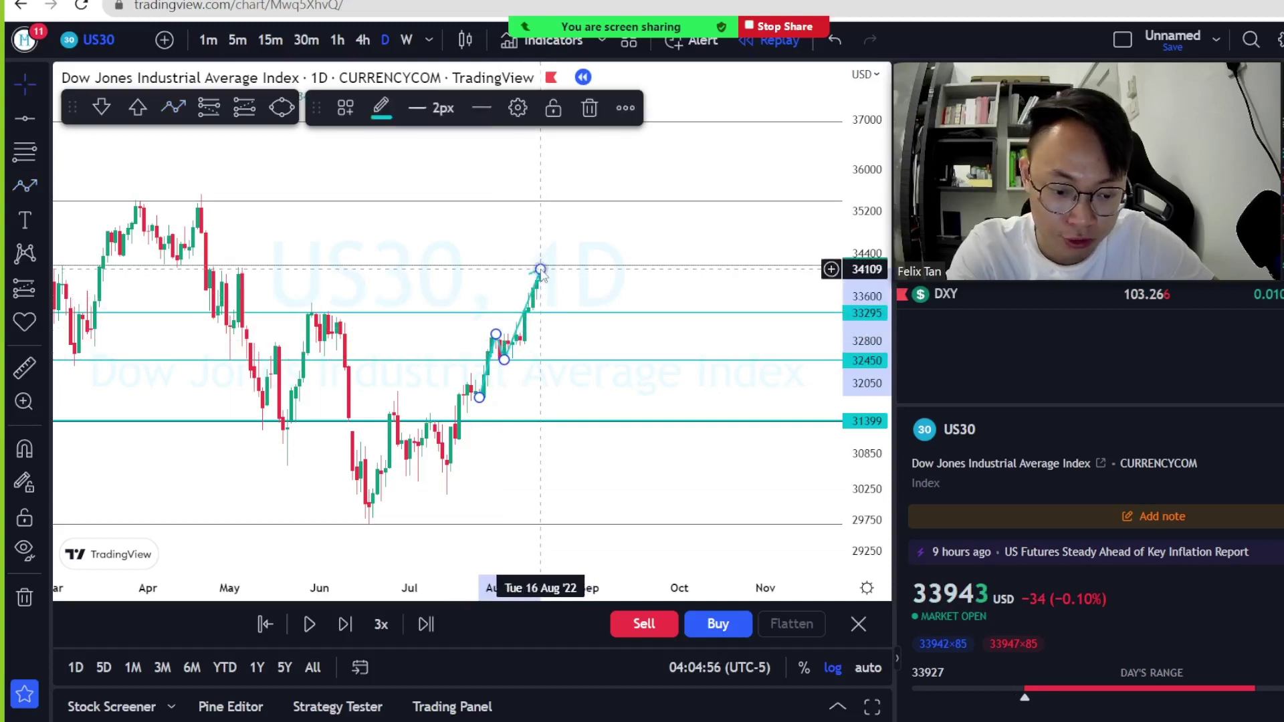
key(Delete)
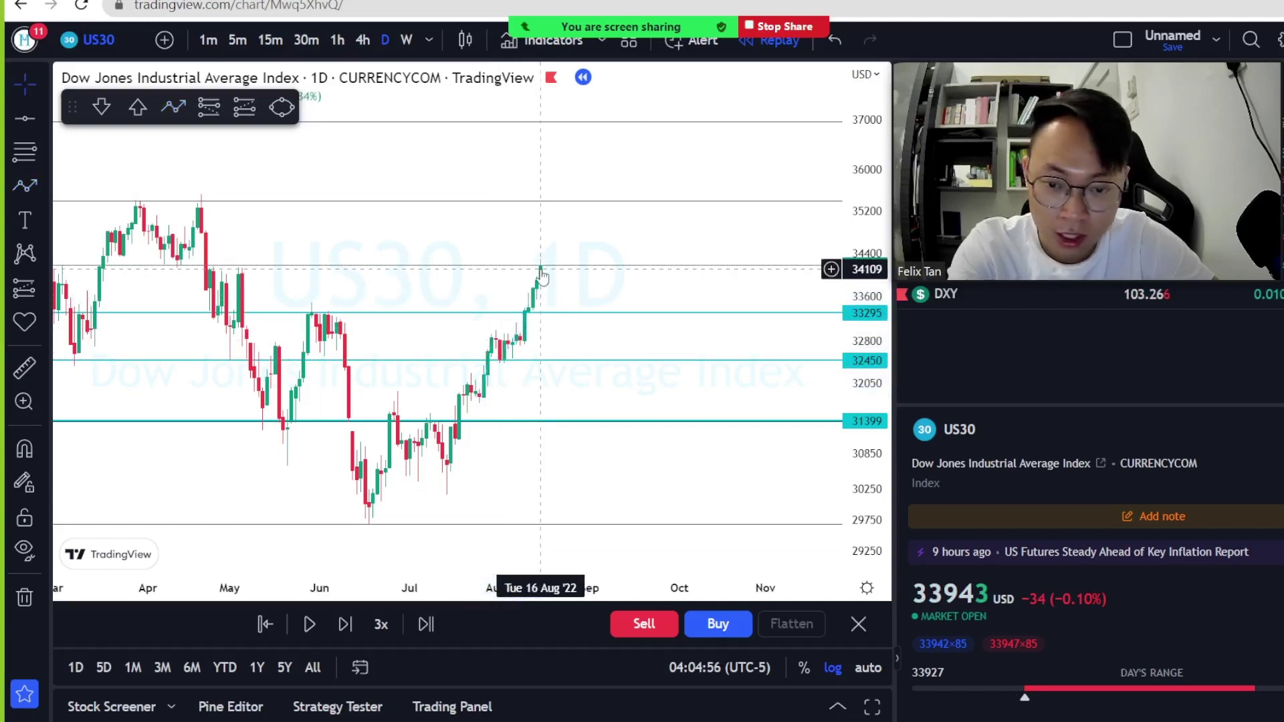
- Return to the weekly timeframe and move the 33295 horizontal line up to the 0.618 level at about 34162
click(402, 46)
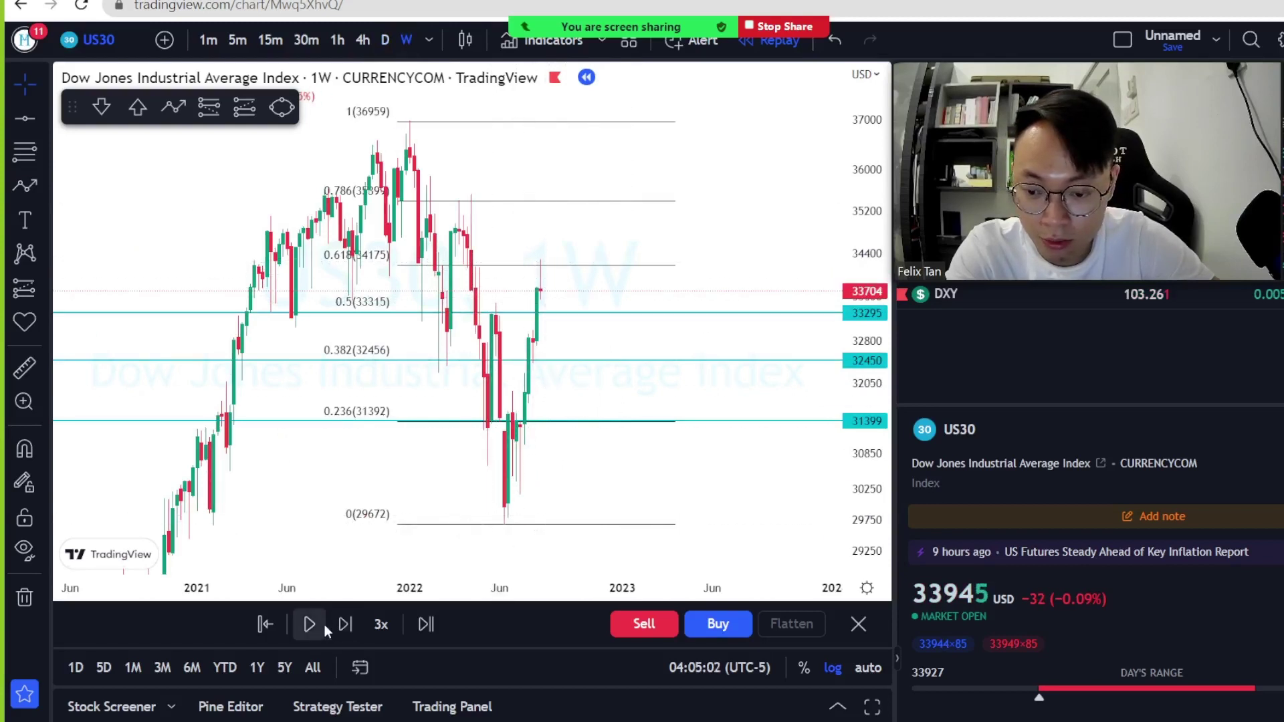
scroll(589, 273, down, 3)
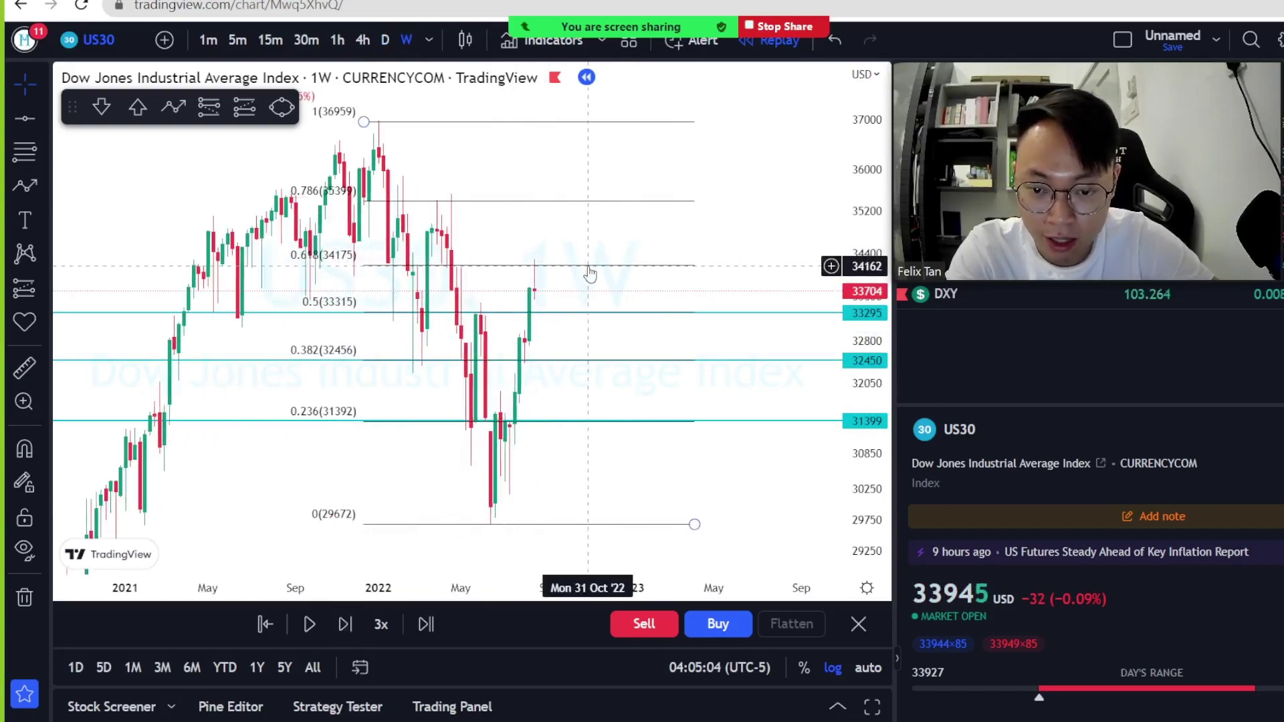
drag(739, 317, 727, 266)
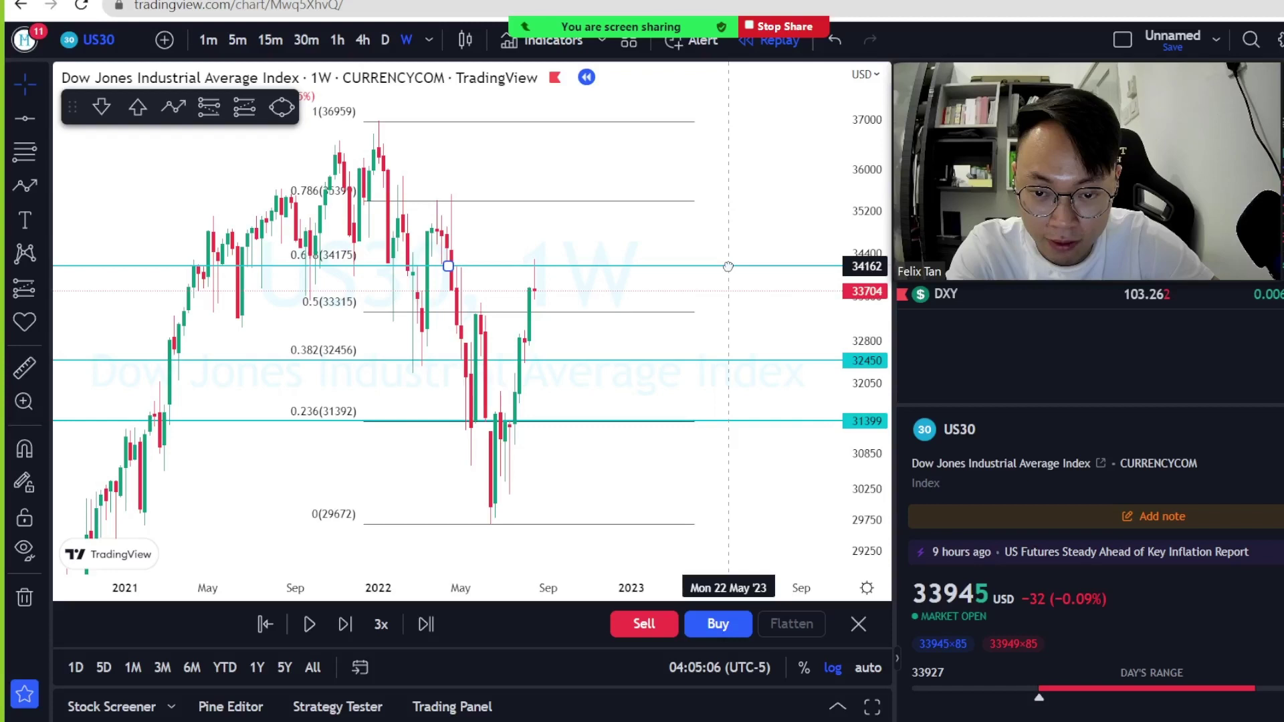
- Delete the horizontal lines on the 0.382 and 0.236 levels
key(Delete)
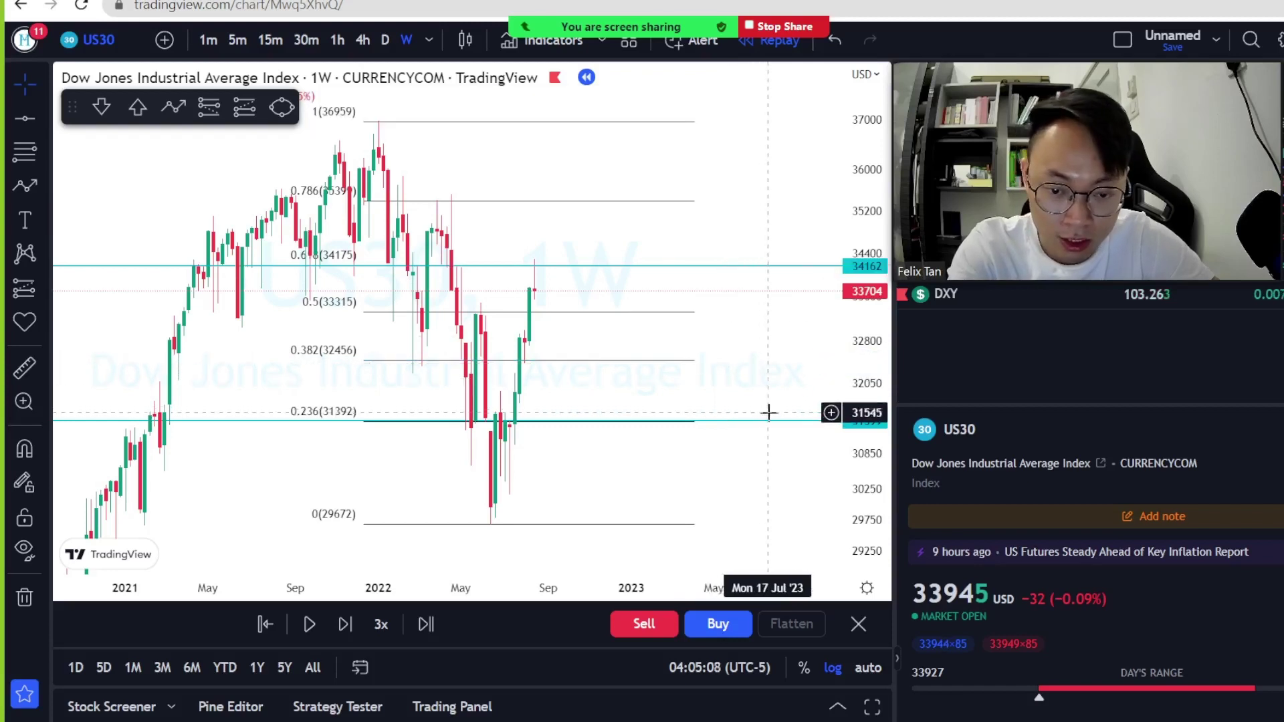
key(Delete)
- Check price at the 0.618 level on the daily timeframe and return to the weekly timeframe
scroll(718, 419, up, 2)
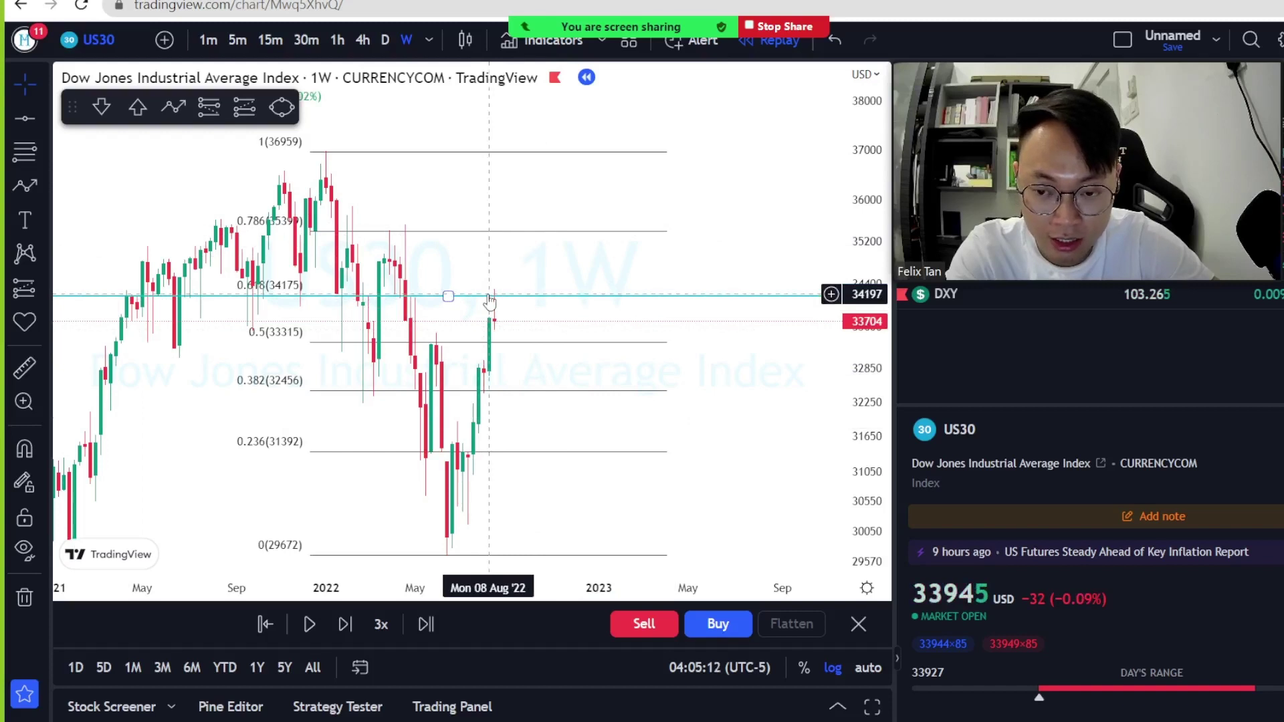
click(385, 39)
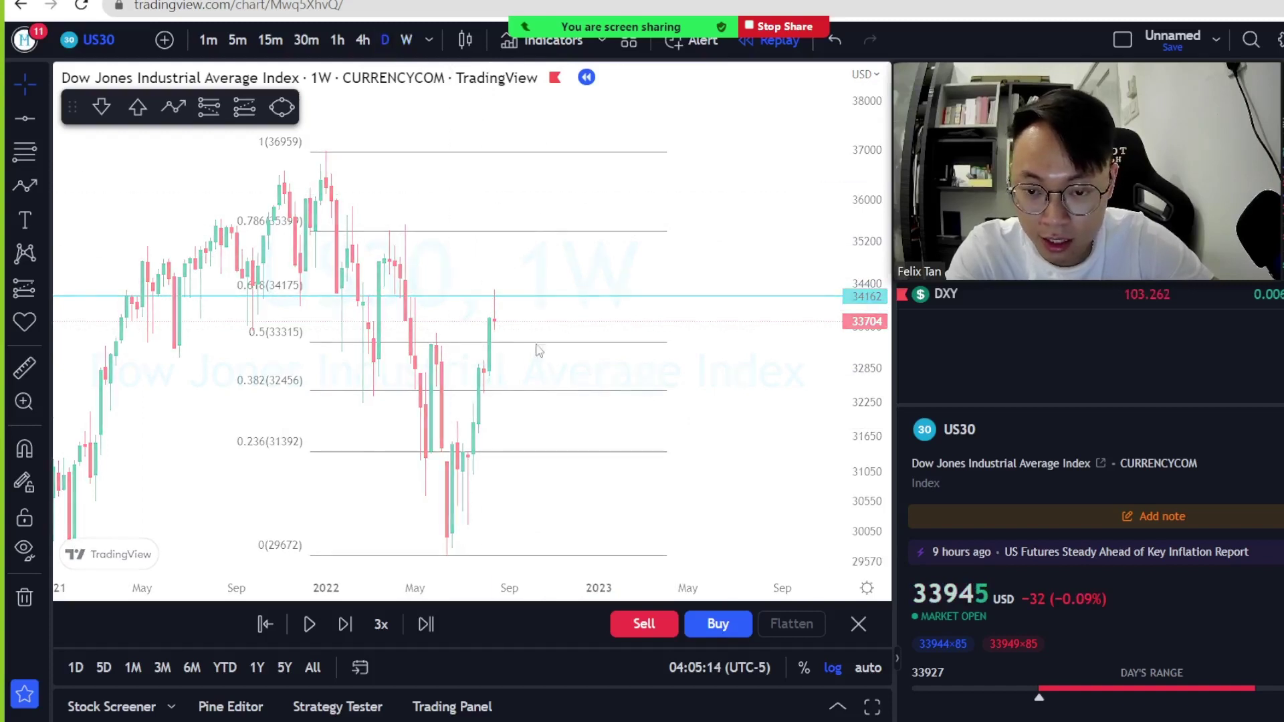
click(405, 40)
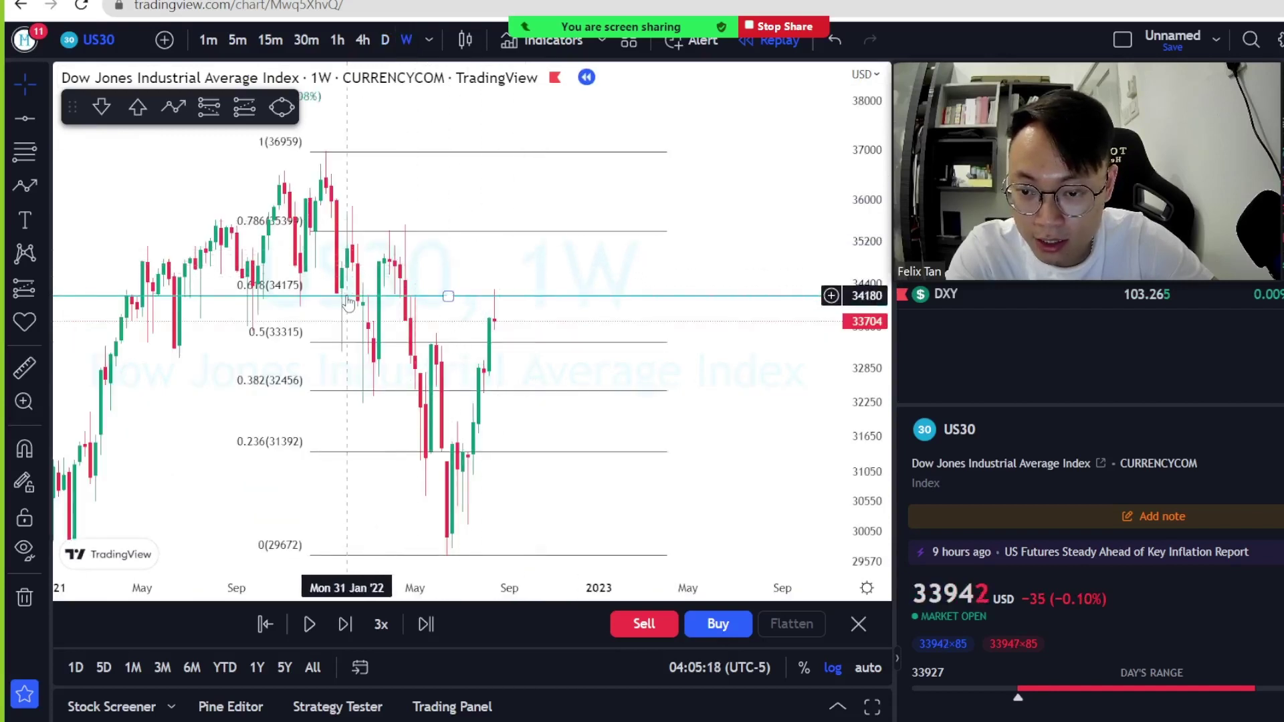
- Draw a rectangle zone around the 0.618 level from about 34374 to 33969, spanning July 2021 to January 2023
click(281, 107)
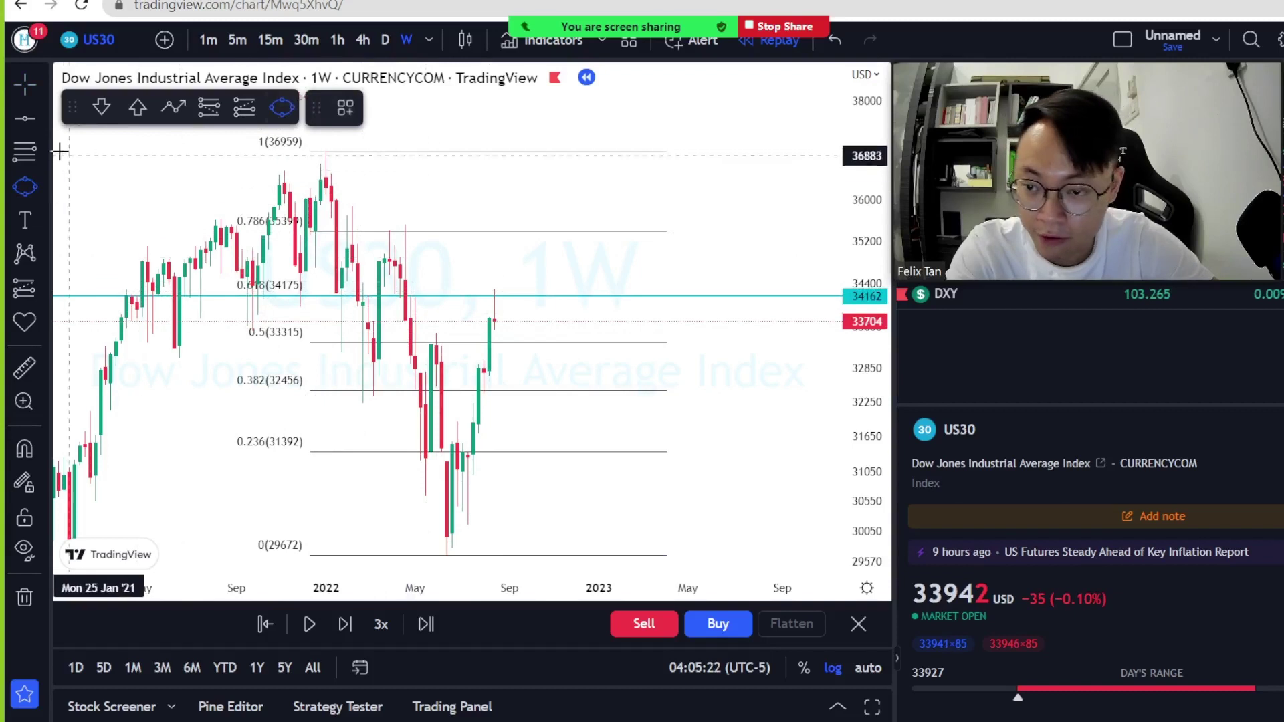
click(44, 186)
click(137, 262)
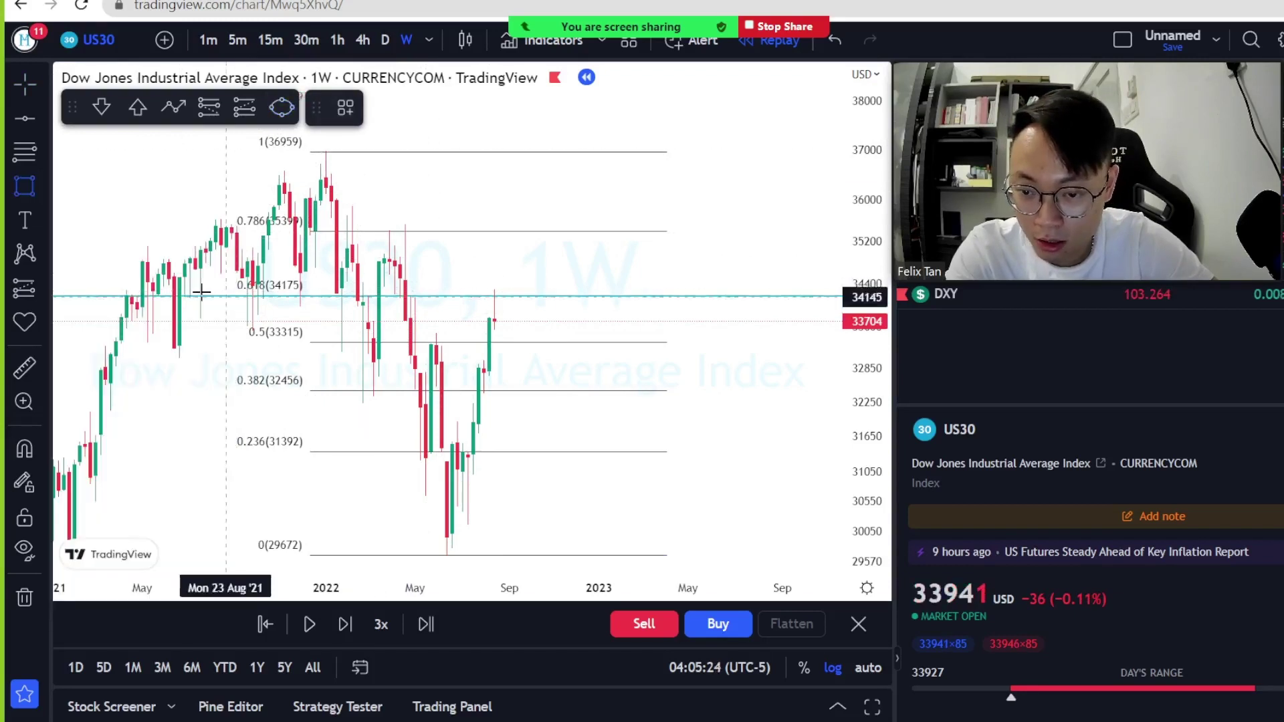
mouse_move(200, 285)
mouse_down()
mouse_move(584, 338)
mouse_move(610, 306)
mouse_up()
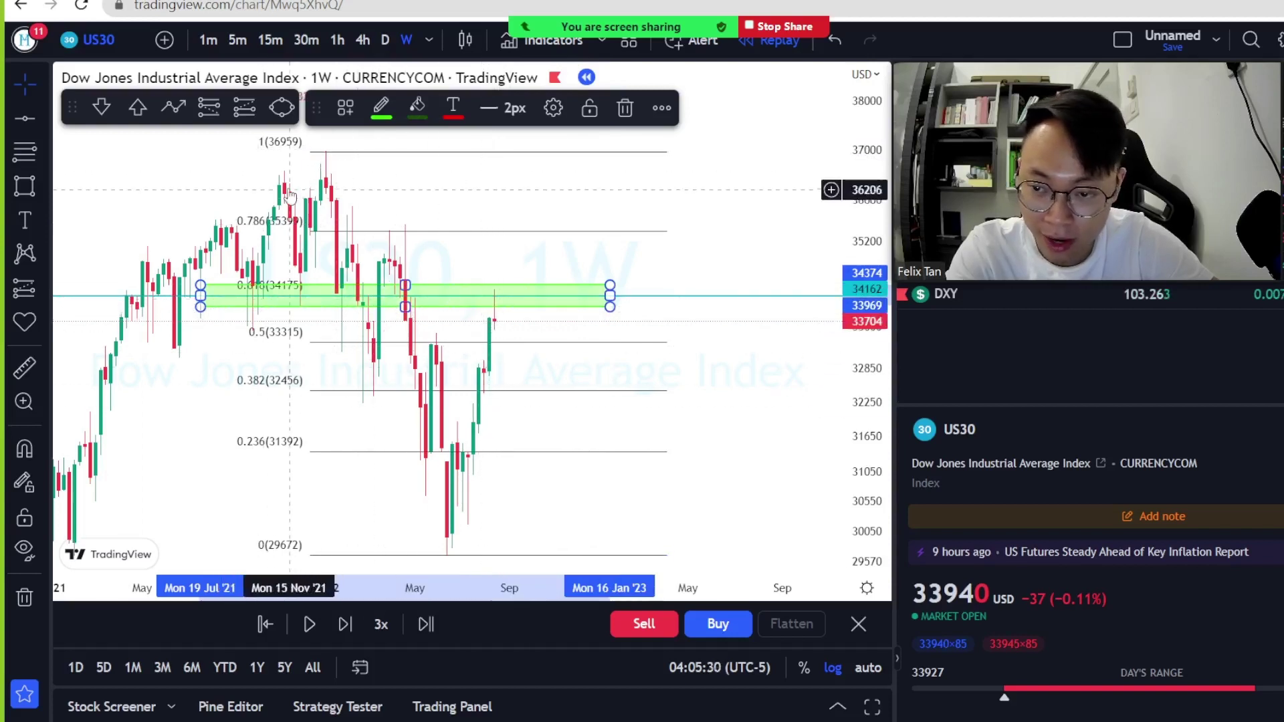
- Sketch a path from the 0.618 zone down to the 0.236 level at about 31318, and delete it
click(173, 107)
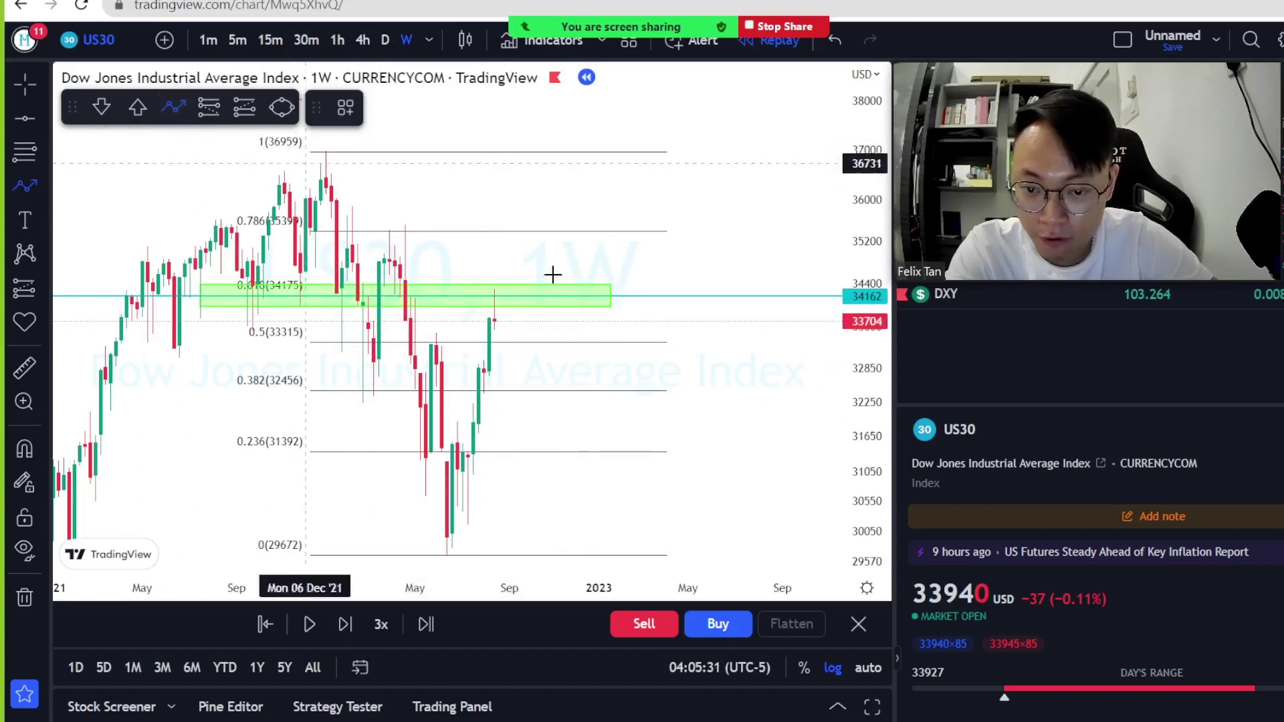
click(499, 307)
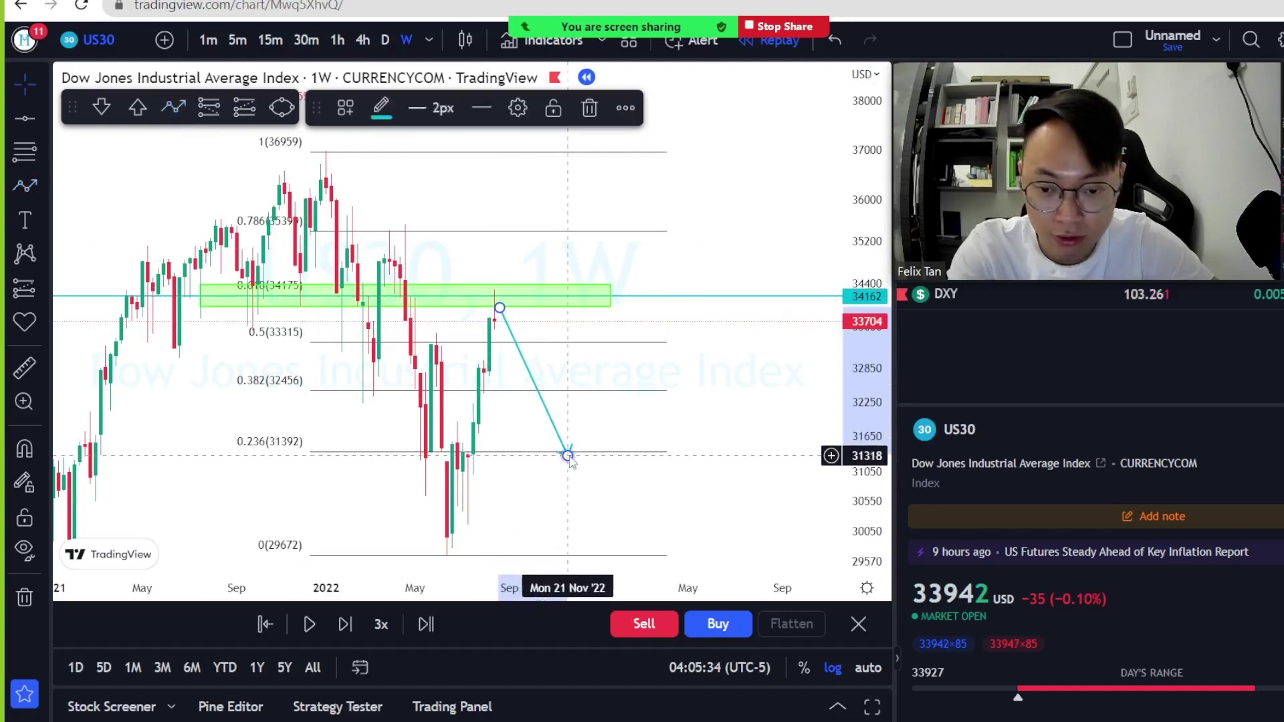
key(Escape)
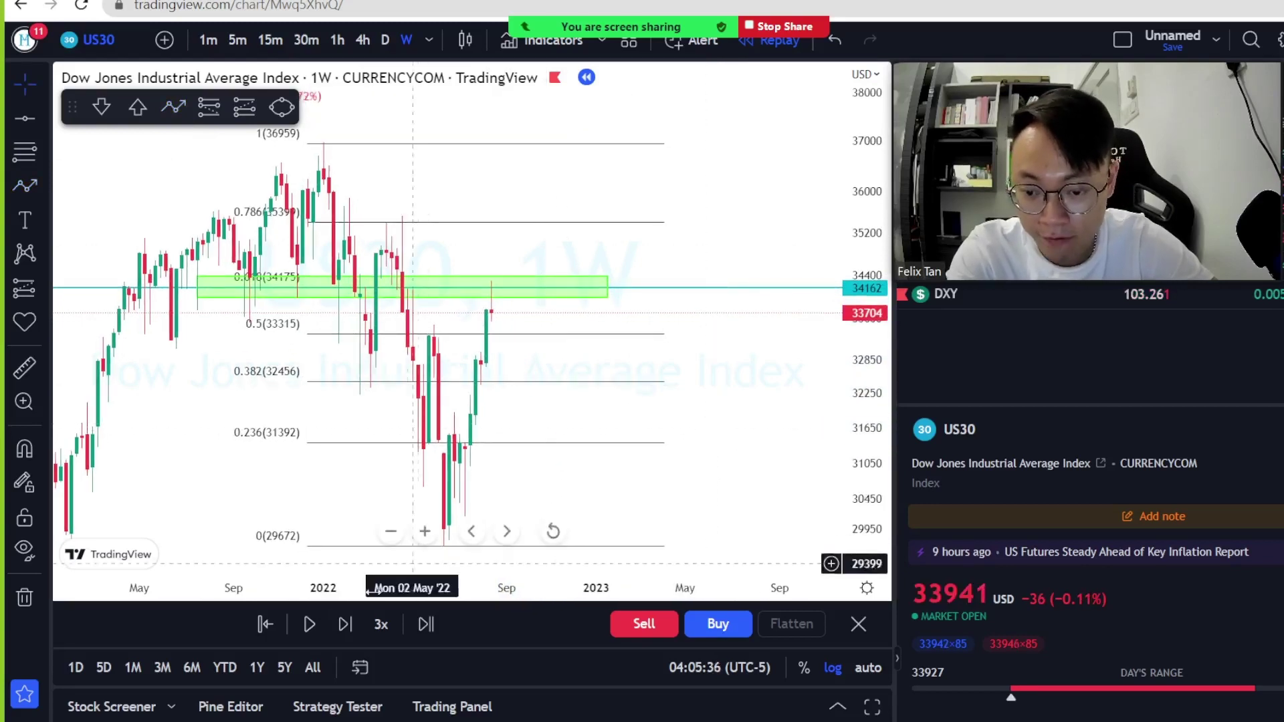
- Play the weekly replay forward to the week of 17 October 2022 and pause it
click(309, 625)
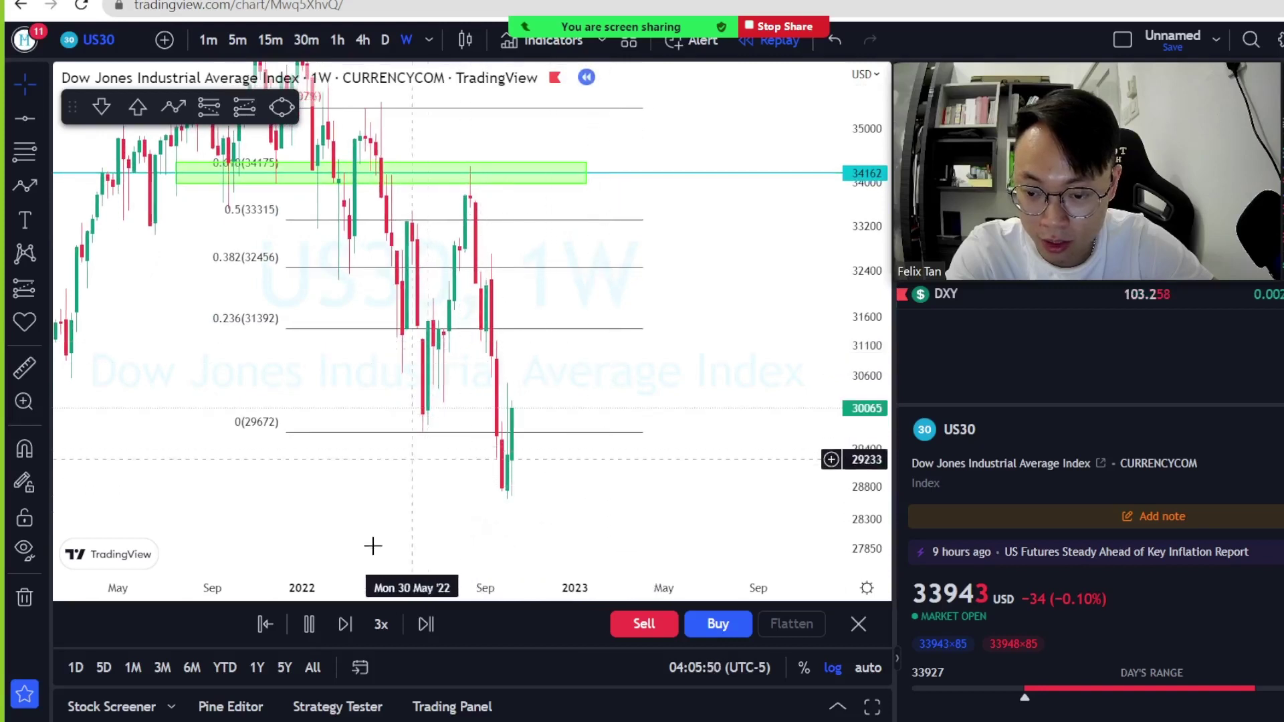
key(shift+Down)
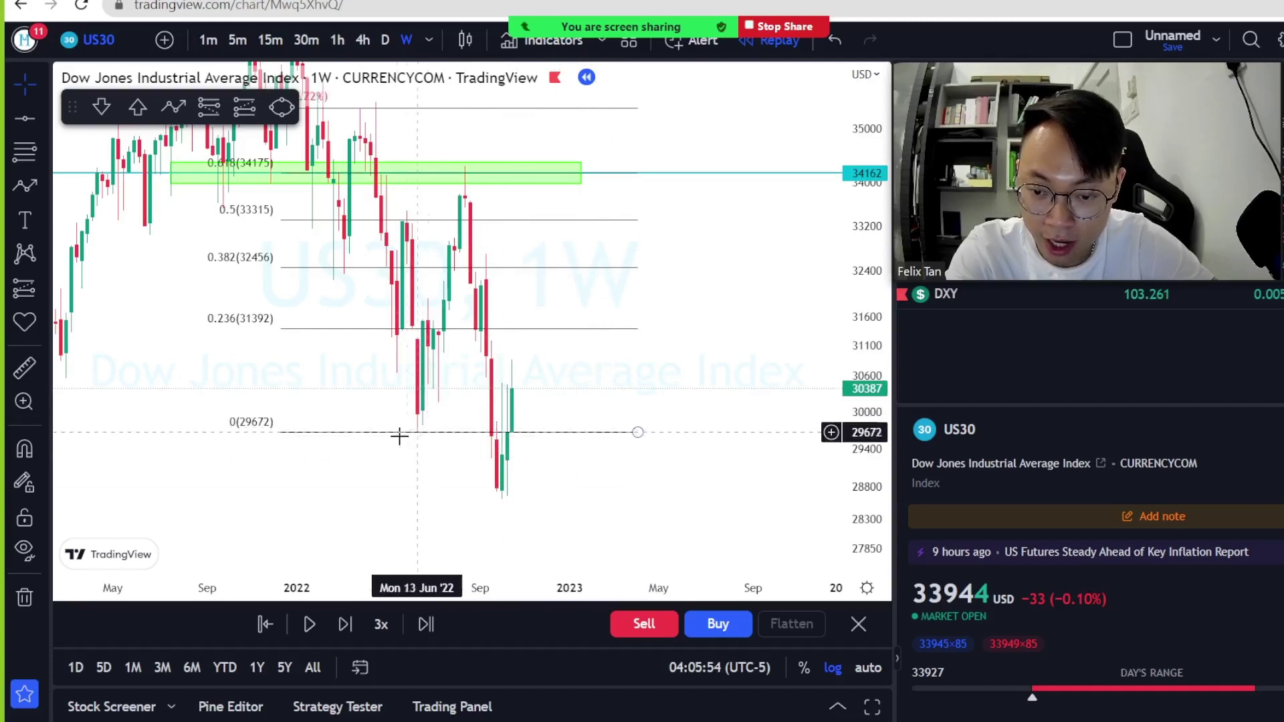
- Delete the Fibonacci retracement, the rectangle zone and the horizontal line at 34162 from the chart
click(562, 432)
key(Delete)
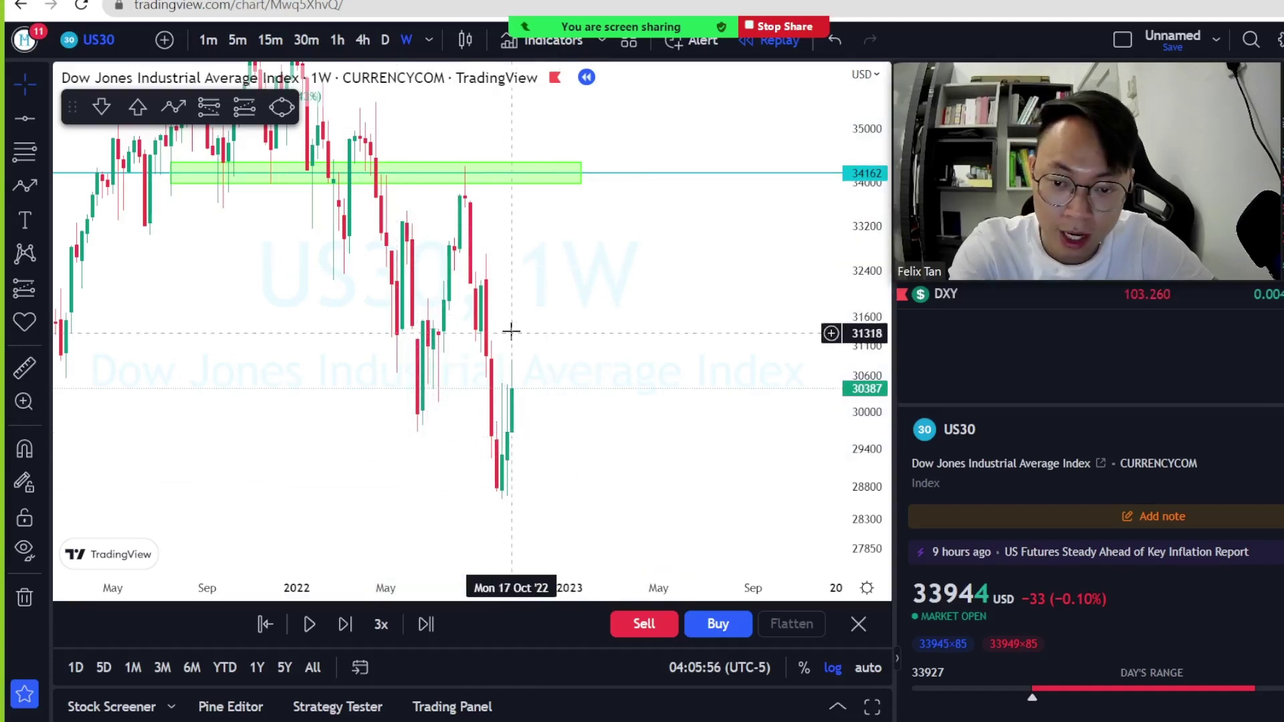
click(459, 179)
key(Delete)
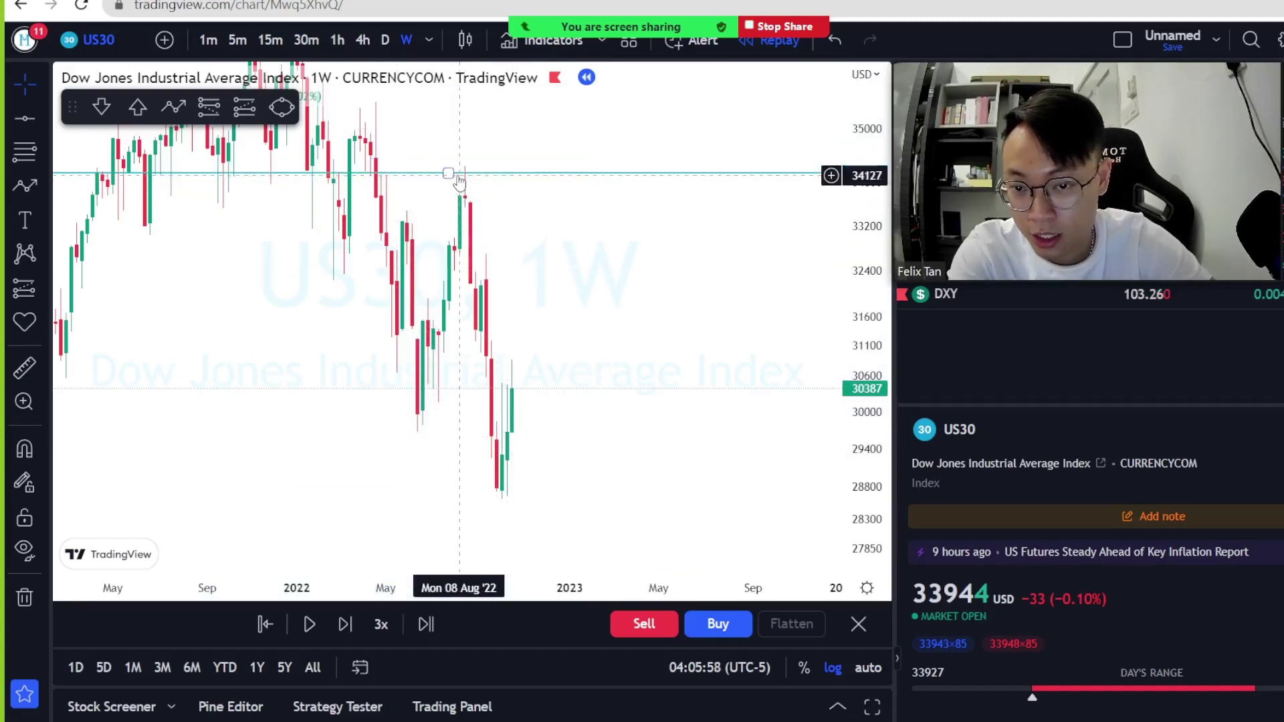
drag(576, 274, 583, 305)
- Draw a new Fibonacci retracement from the high at about 36985 to the low at about 28611, spanning December 2021 to May 2023
scroll(583, 305, down, 2)
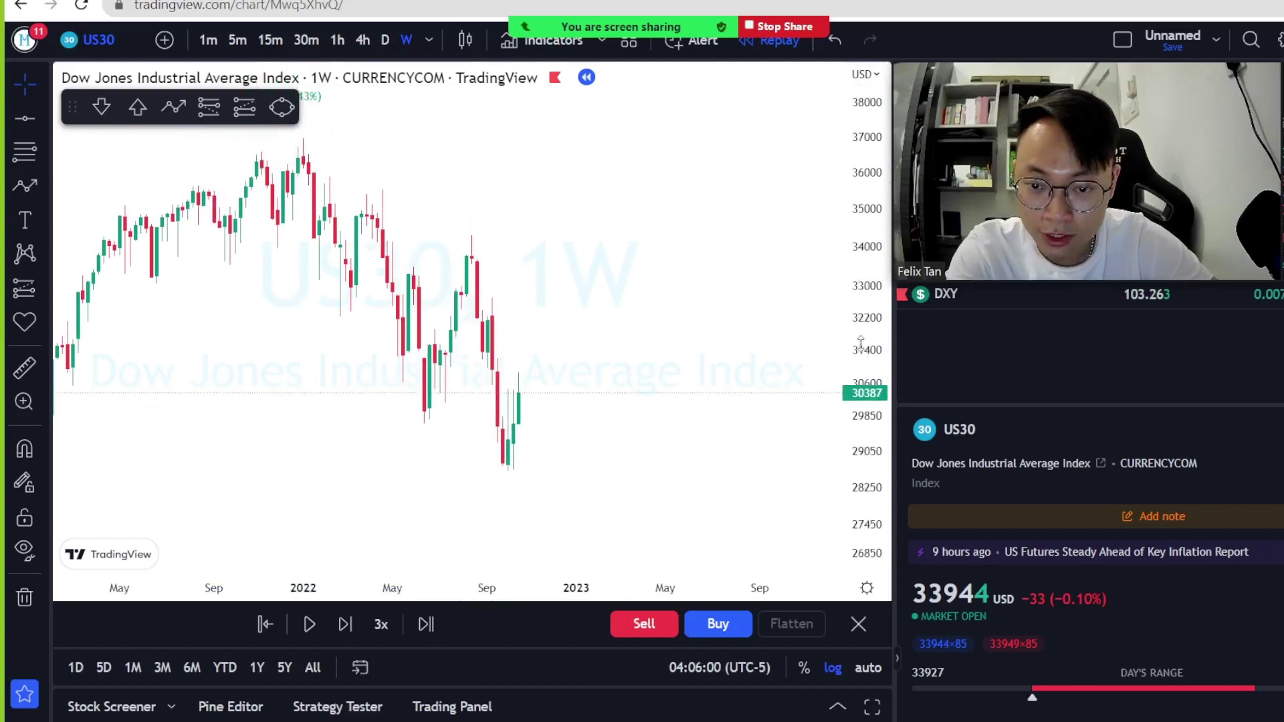
click(24, 153)
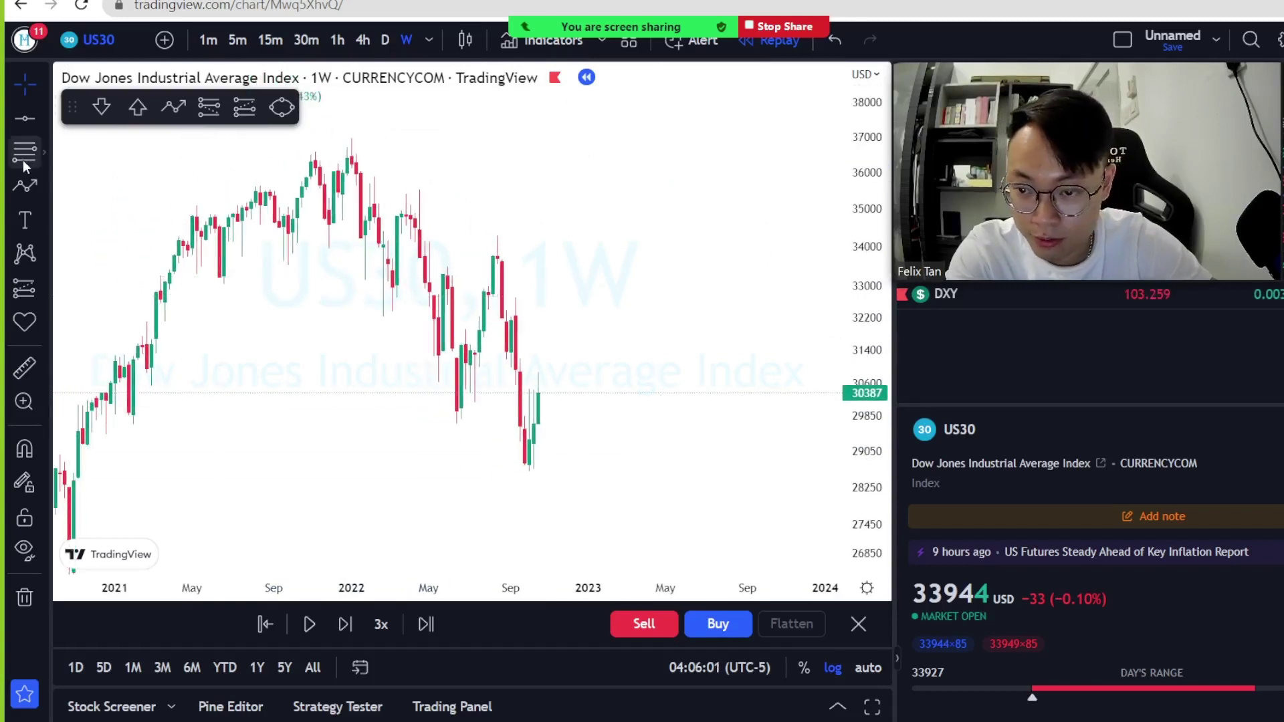
click(381, 139)
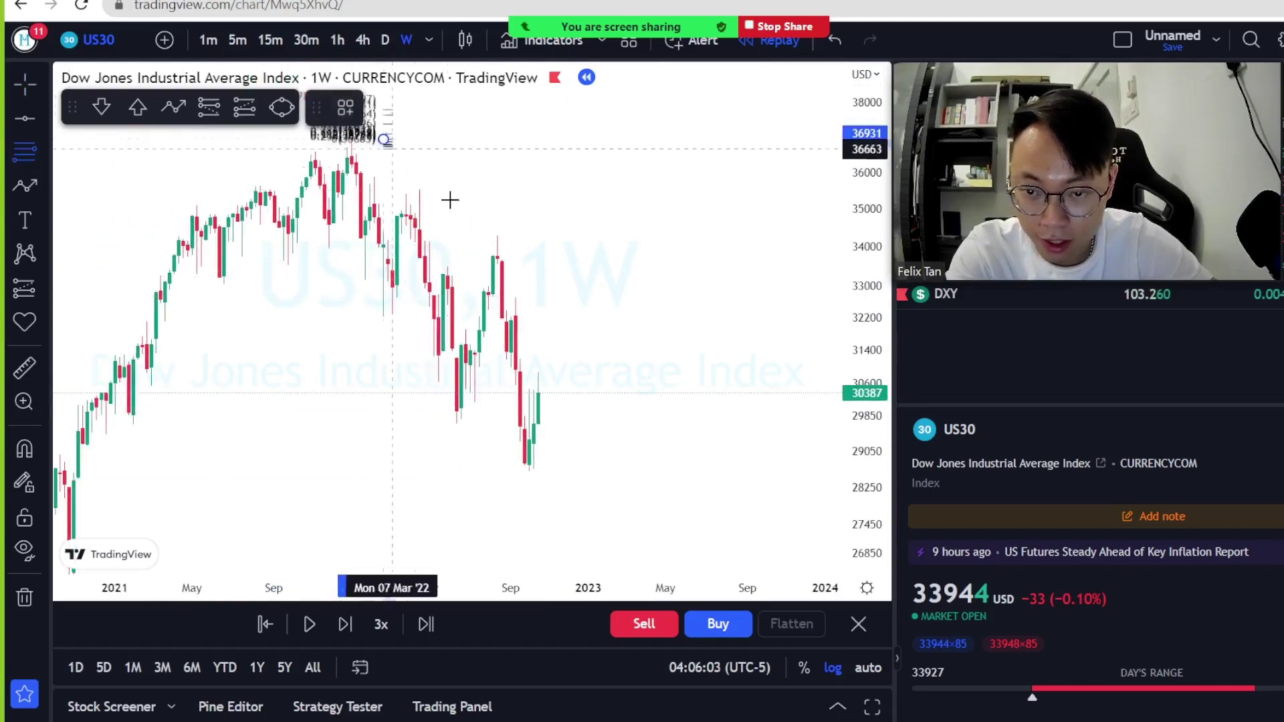
click(642, 468)
drag(383, 139, 334, 137)
drag(643, 470, 666, 471)
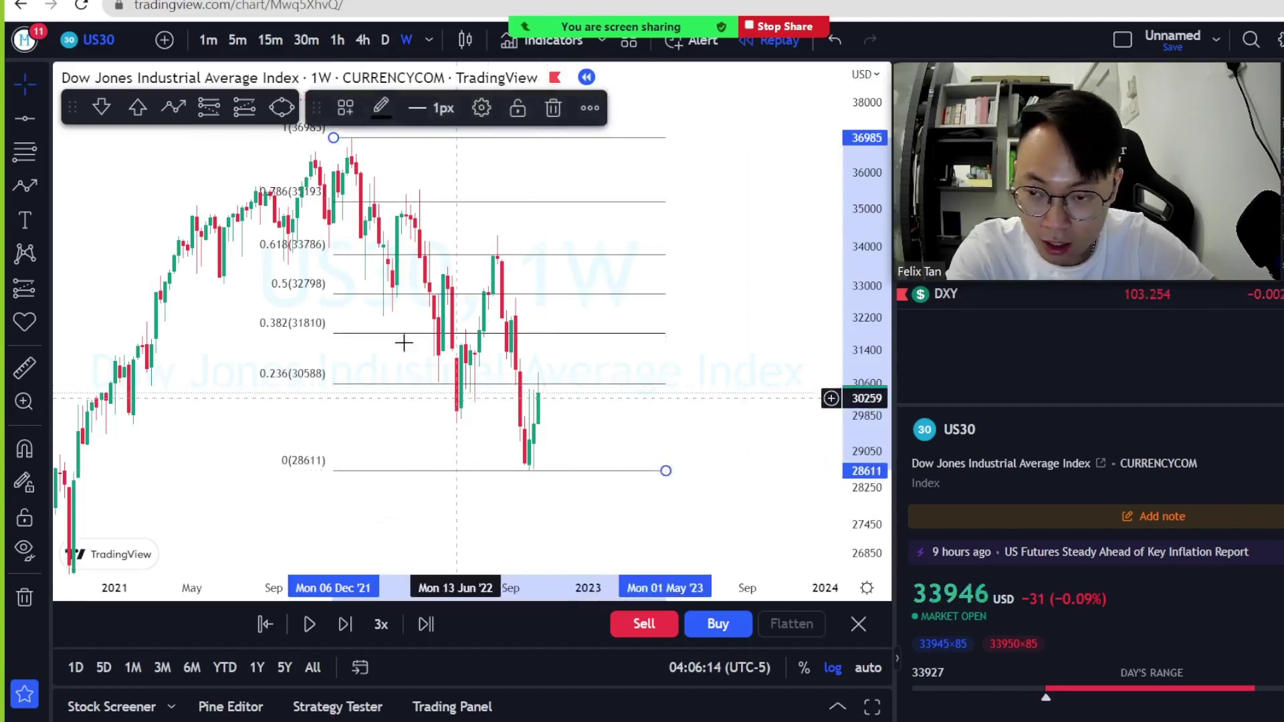
- Place a horizontal line on the 0.236 level at about 30569, and play the weekly replay forward until price reaches the 0.382 level
click(591, 388)
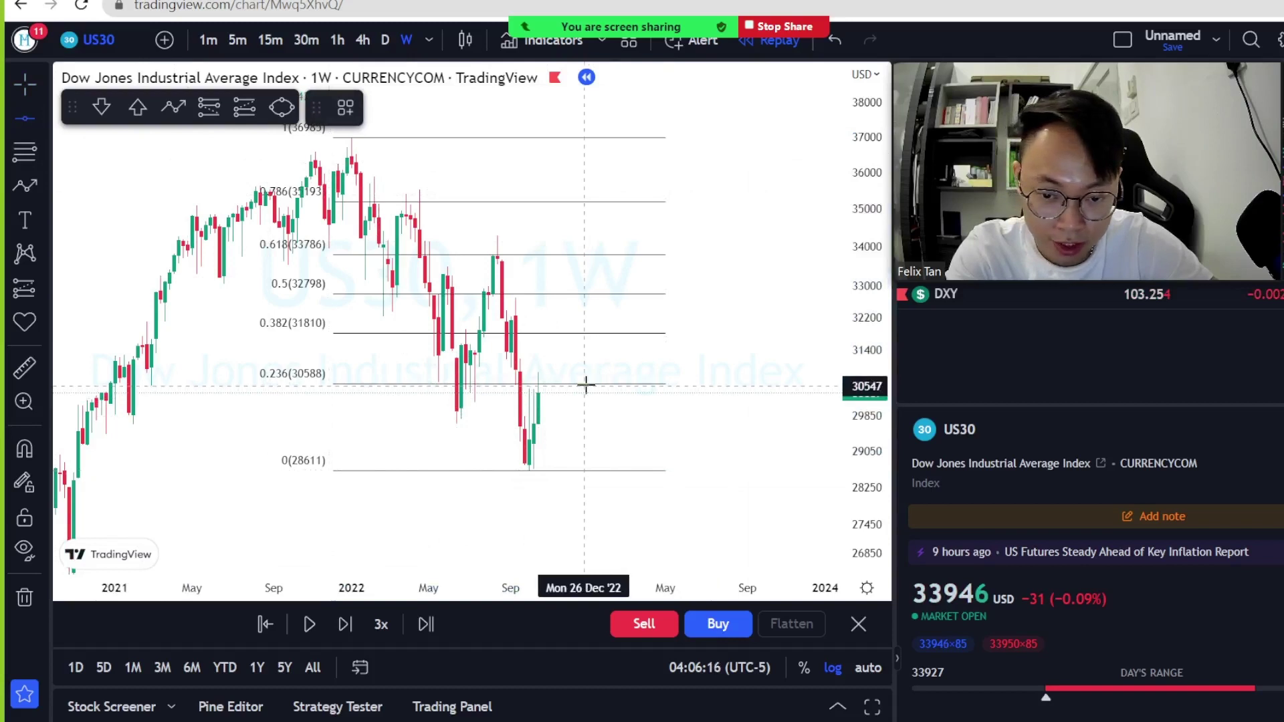
click(586, 385)
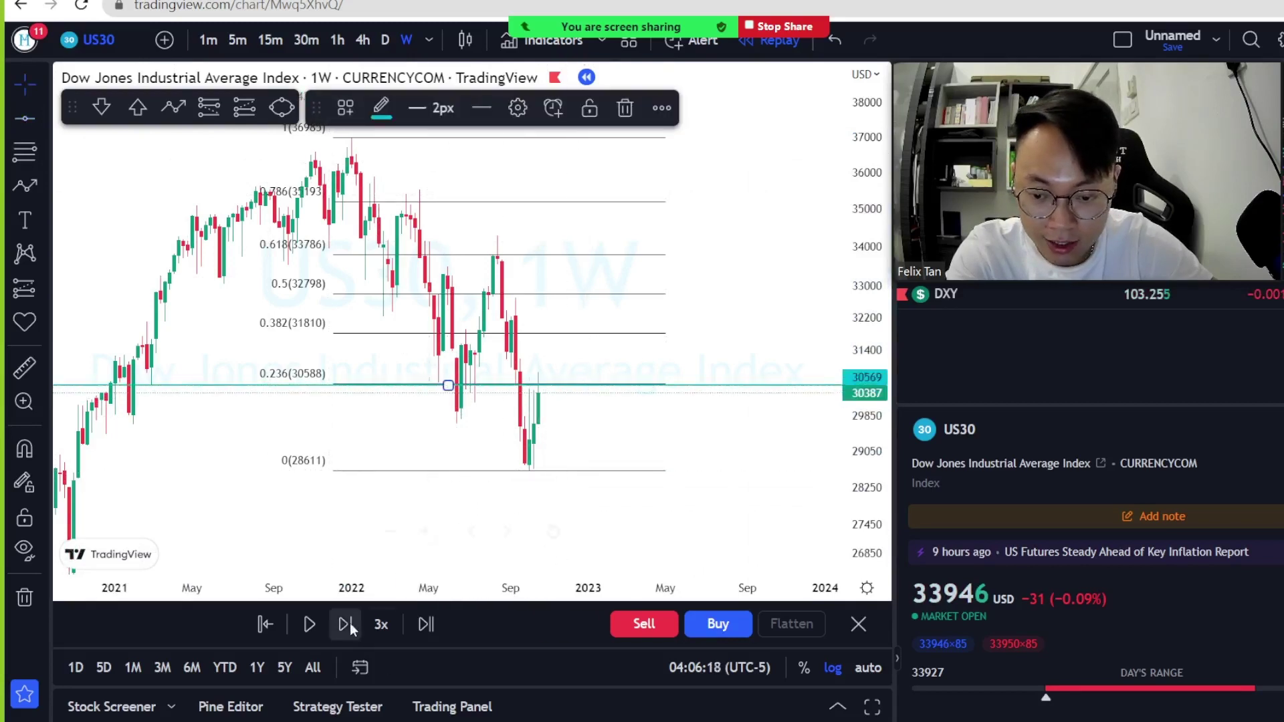
click(309, 624)
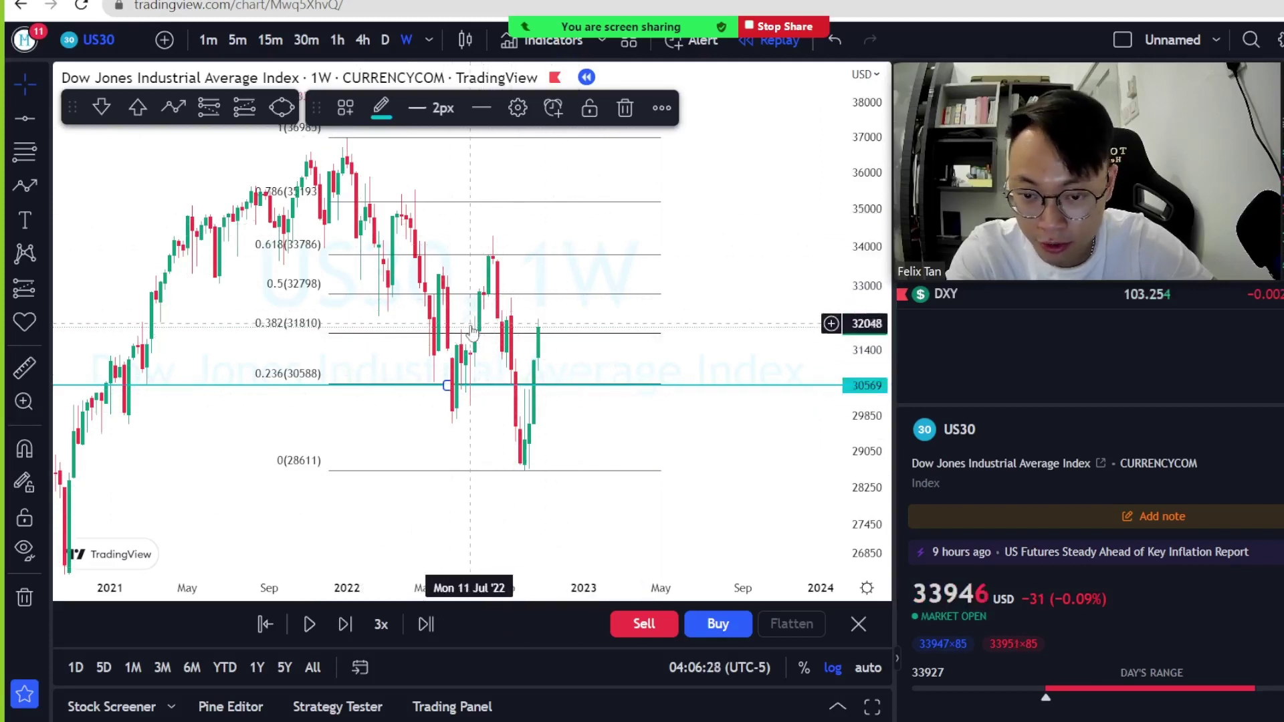
- Compare price around the 0.382 level on the daily and weekly timeframes, ending on the daily chart
click(382, 42)
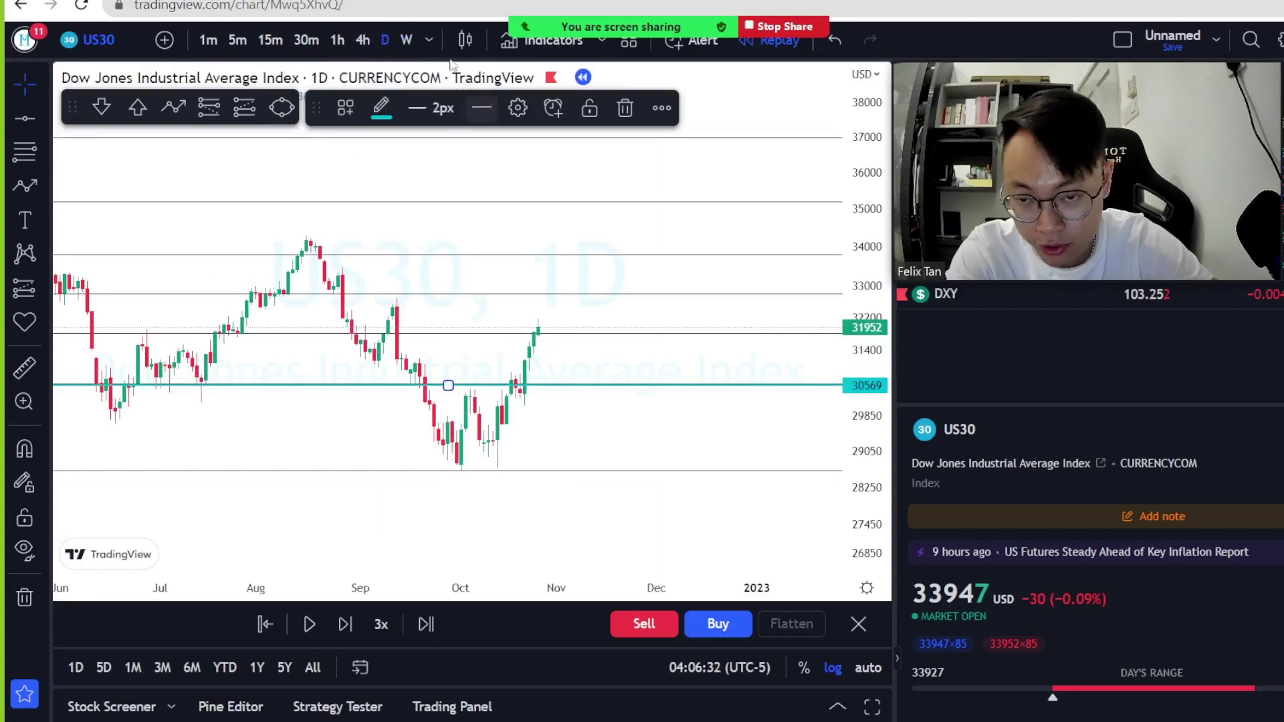
click(408, 40)
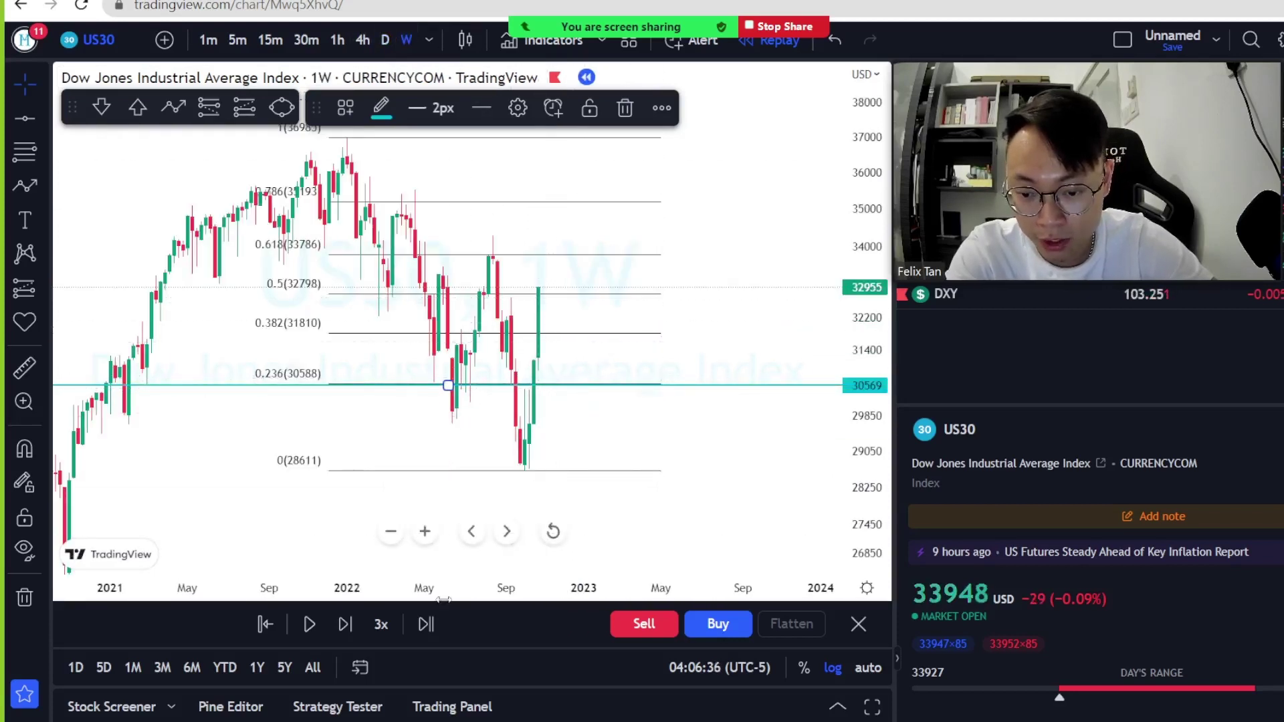
click(386, 41)
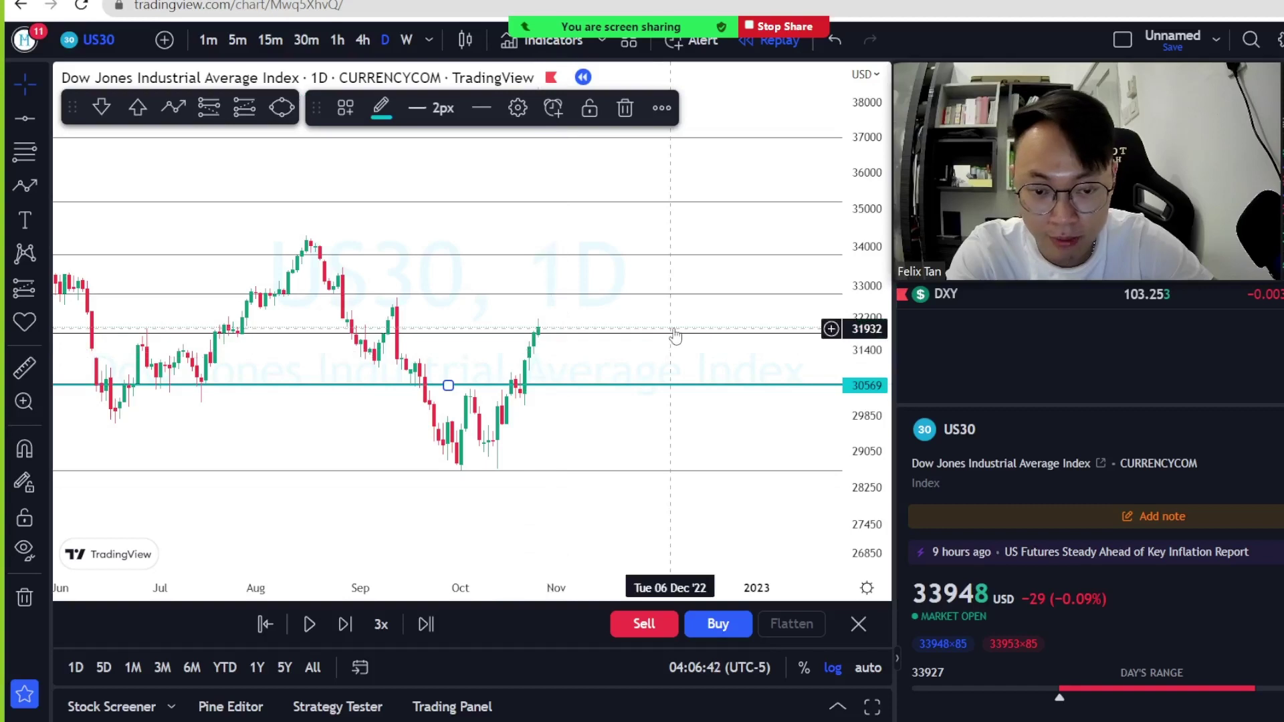
- Play the daily replay forward from the 0.382 level until price reaches the 0.5 Fibonacci level and pulls back
drag(874, 442, 872, 394)
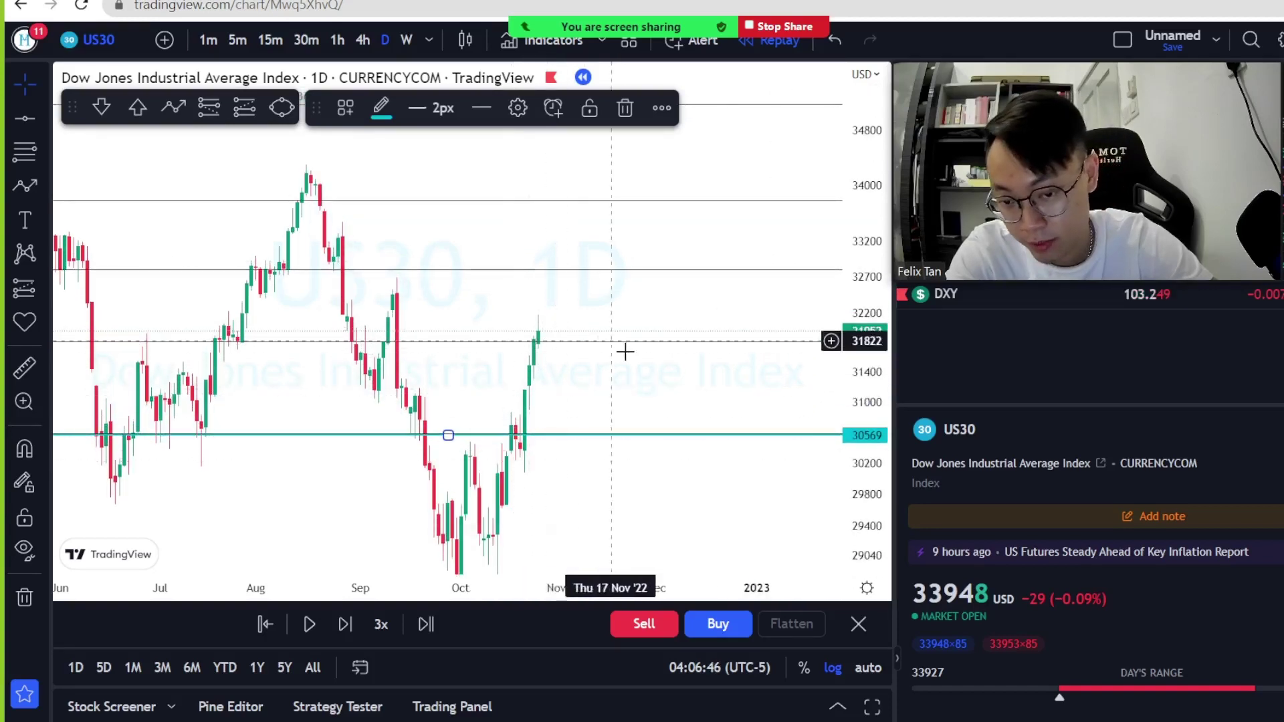
scroll(585, 353, down, 3)
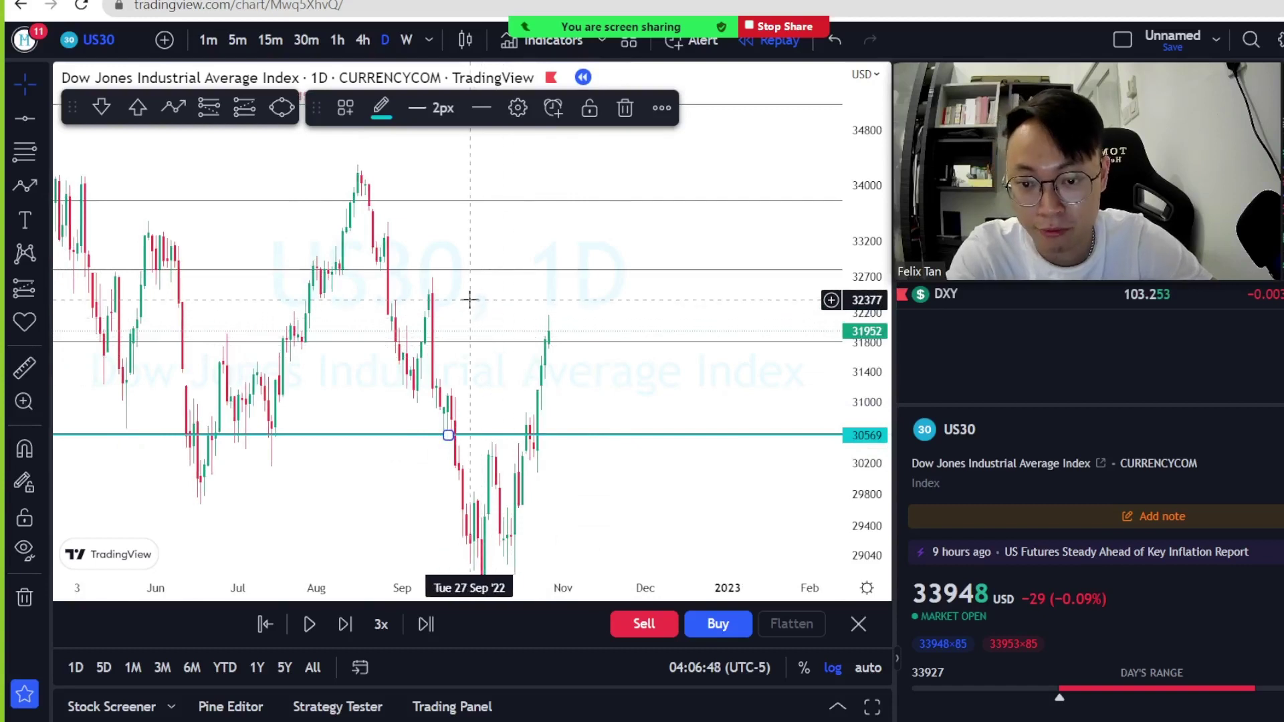
click(309, 624)
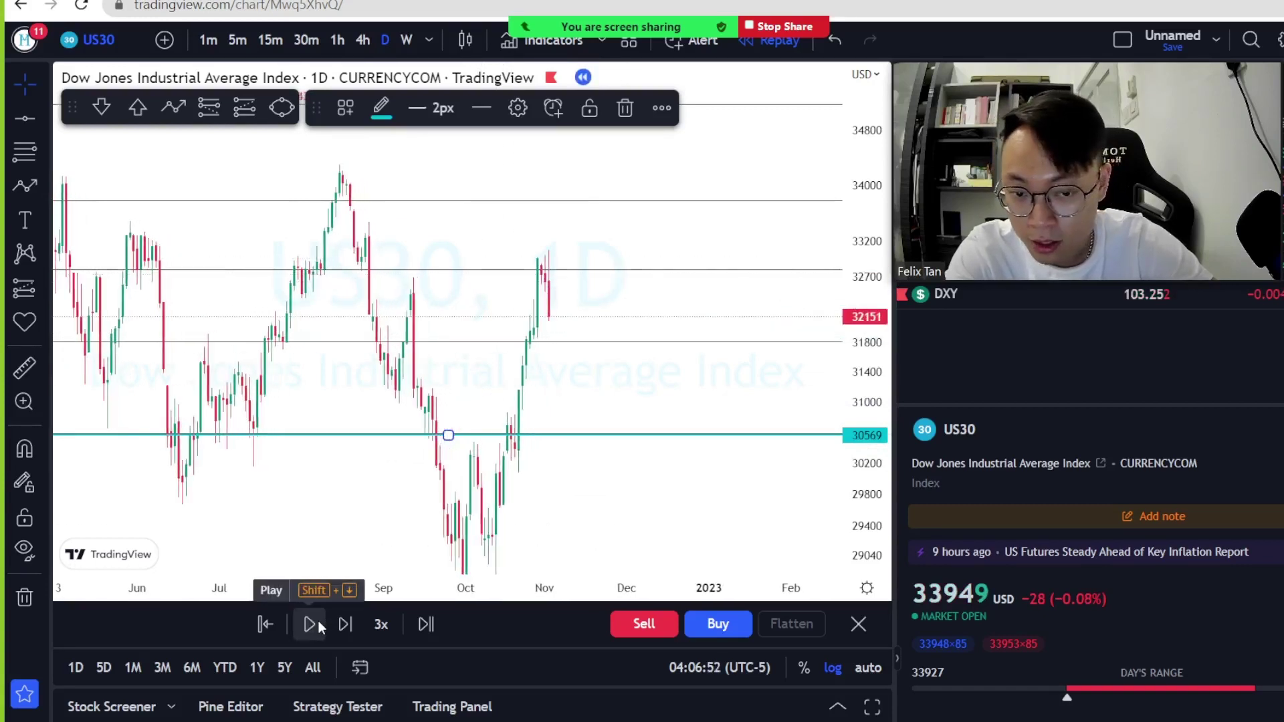
- Switch to the weekly timeframe and move the horizontal line up to the 0.5 Fibonacci level at about 32750
click(406, 41)
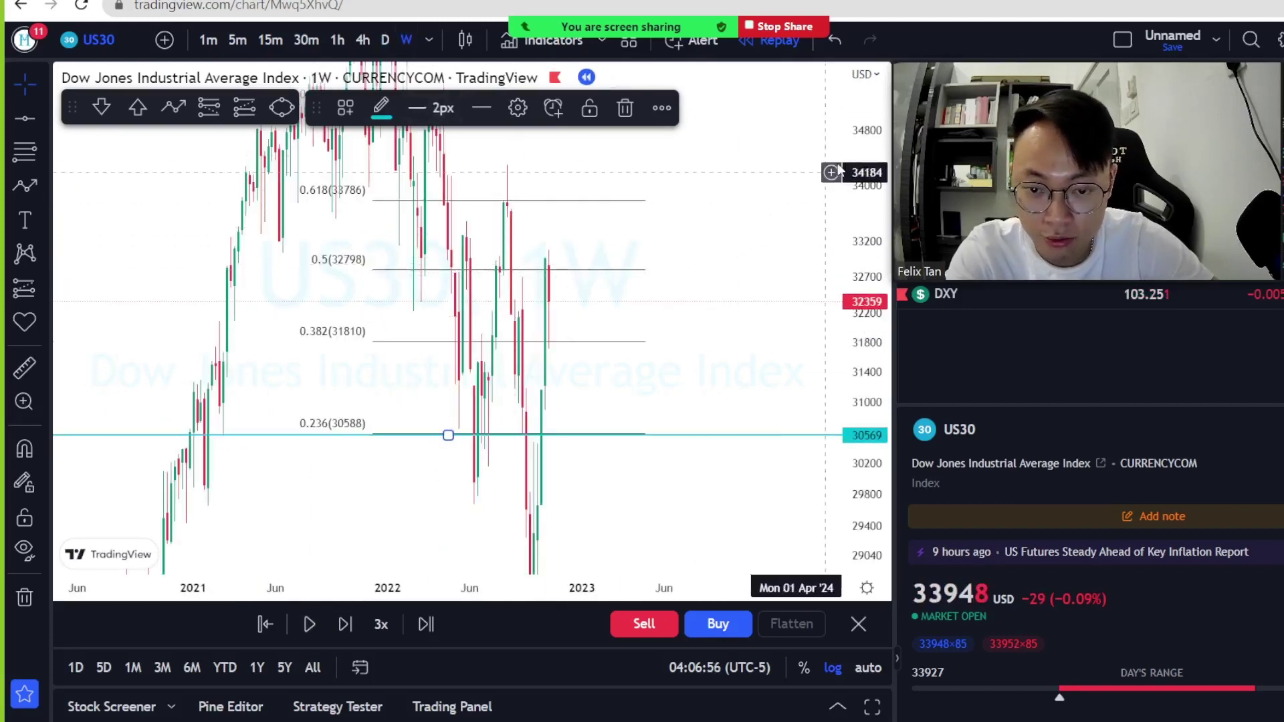
drag(855, 157, 788, 369)
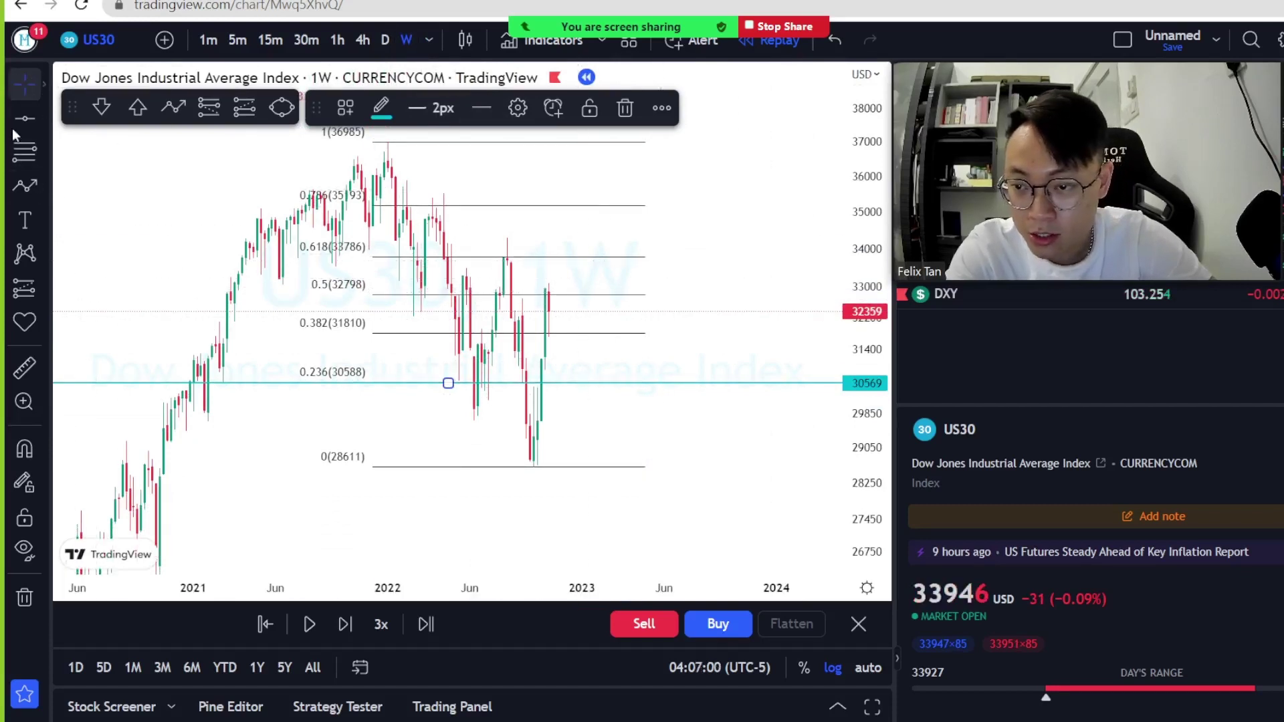
click(43, 83)
drag(687, 383, 659, 296)
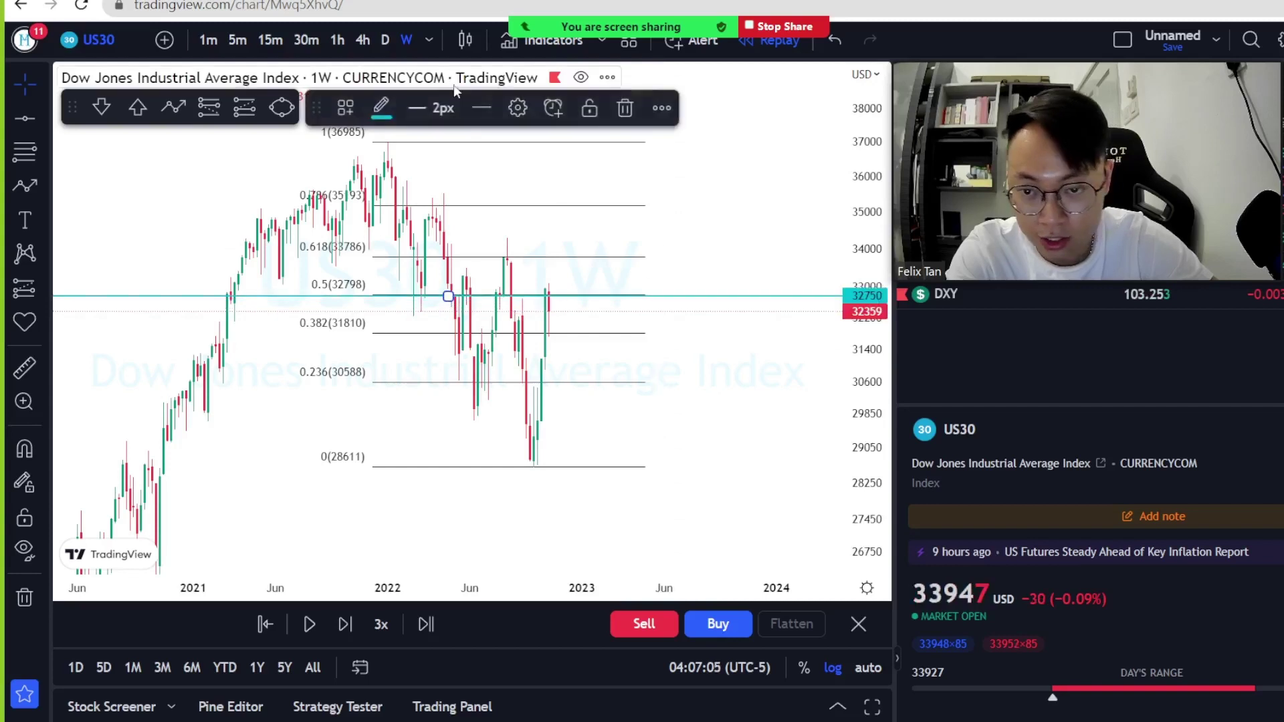
- Circle the daily candles around the 0.5 level with an ellipse, and delete the ellipse after reviewing them
click(389, 36)
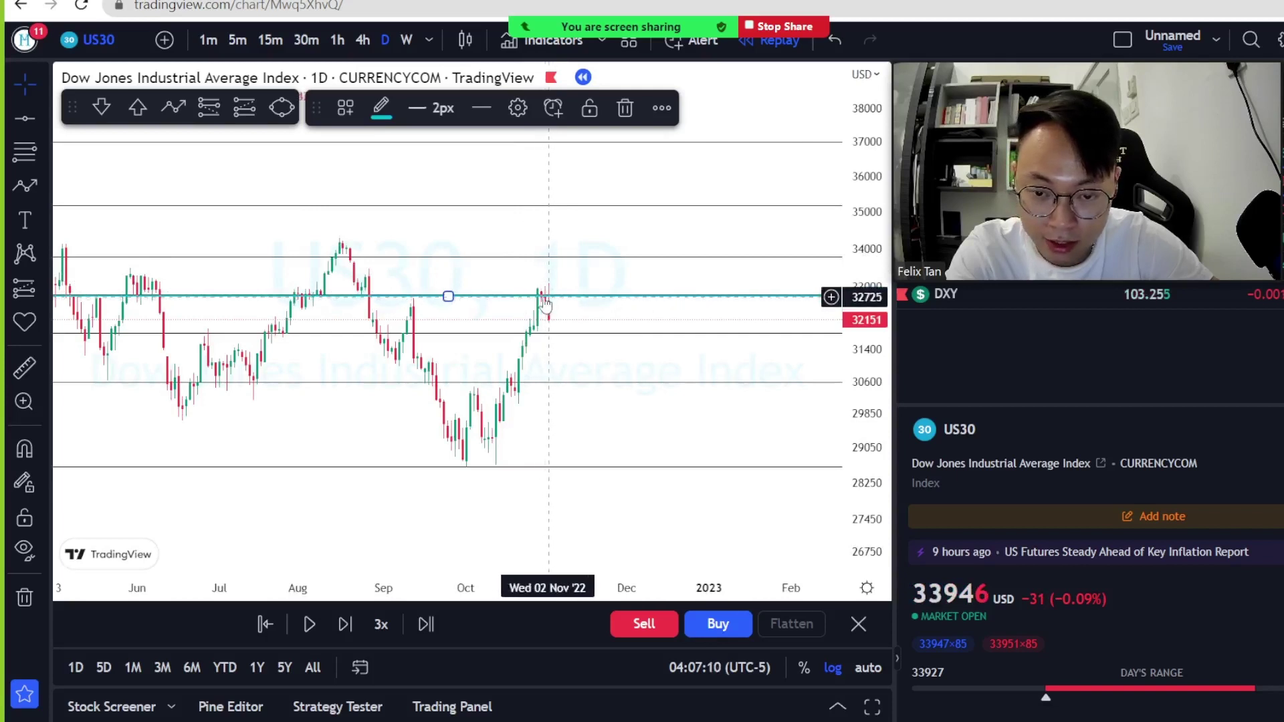
click(281, 107)
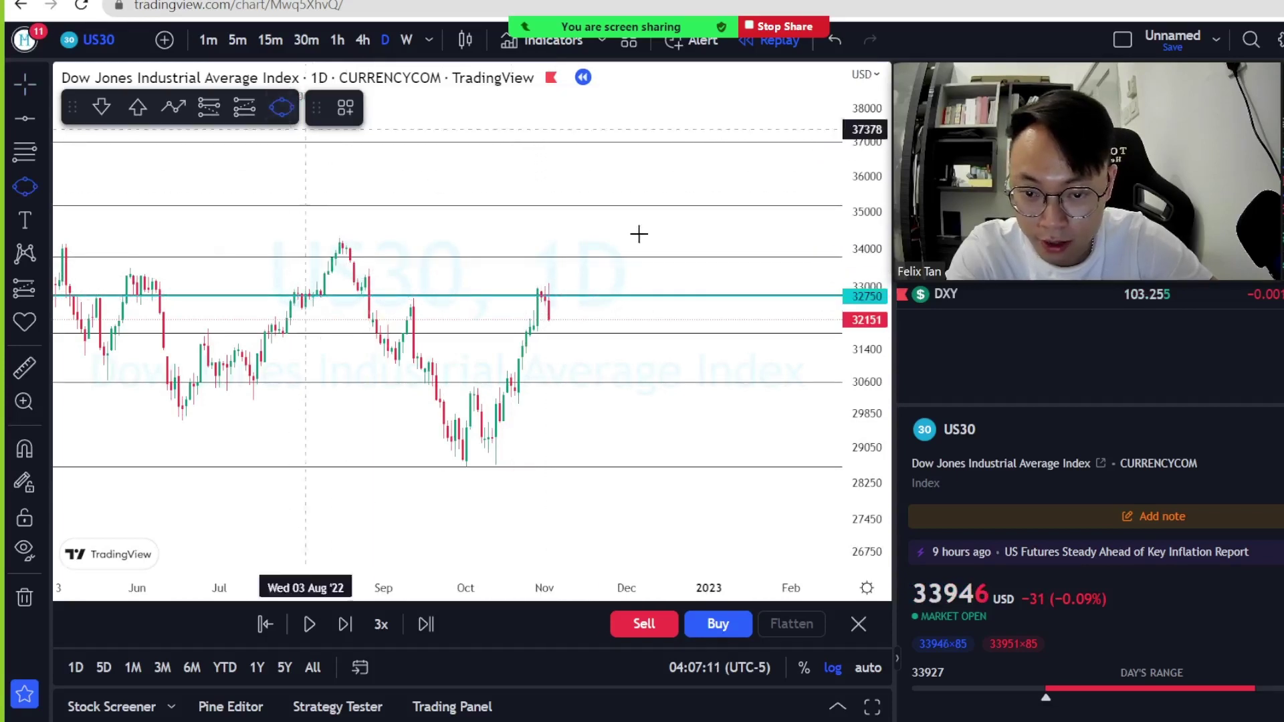
click(510, 284)
click(565, 275)
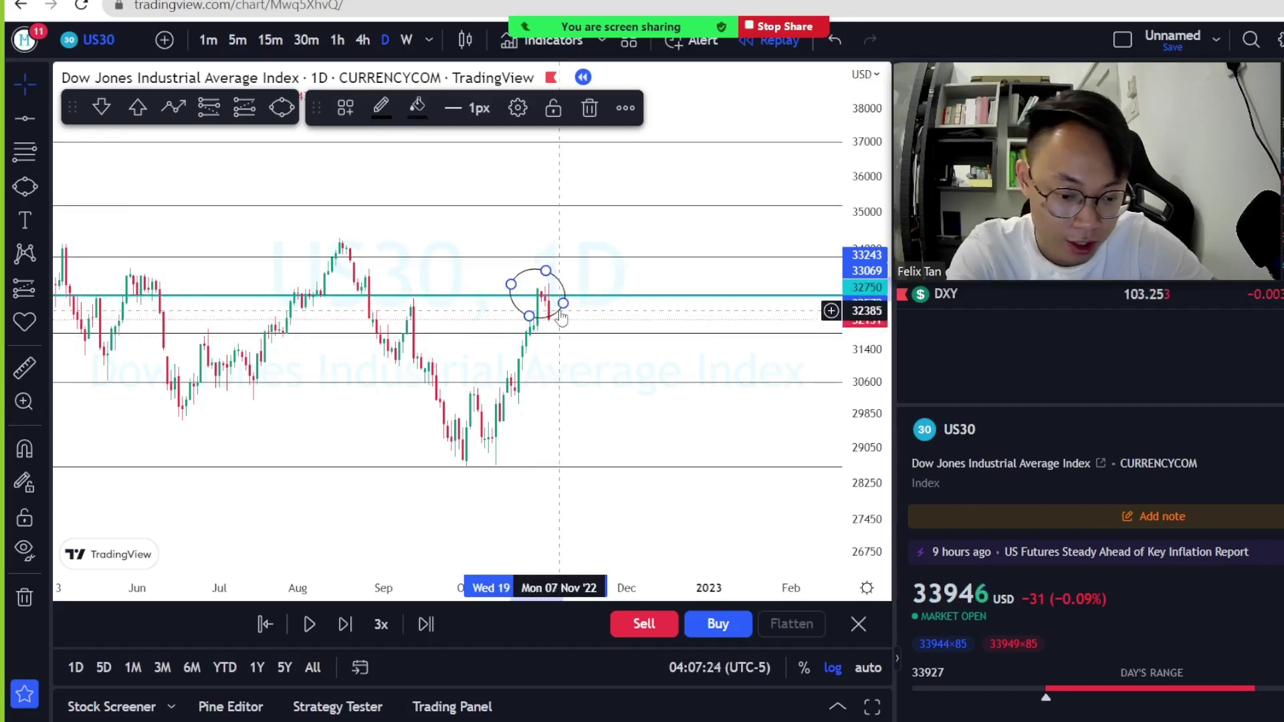
key(Delete)
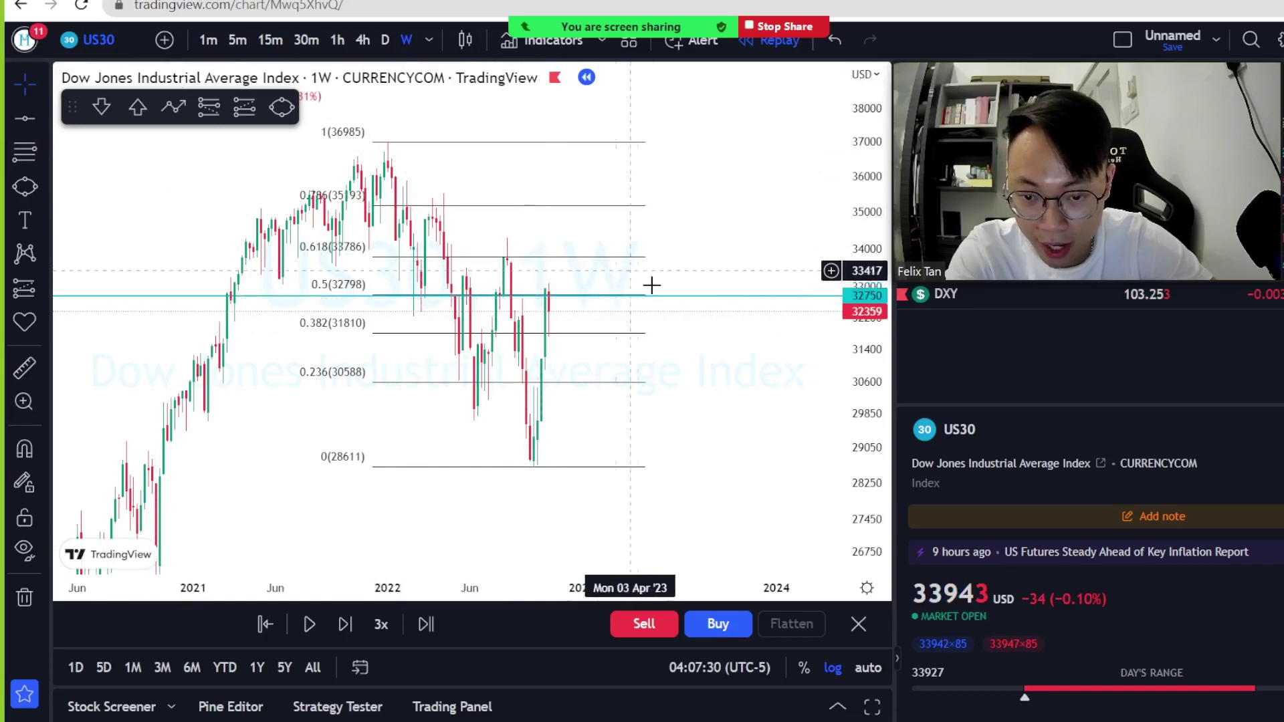
- Move the horizontal line down to the 0.382 Fibonacci level at about 31786 on the weekly chart
click(684, 297)
drag(682, 304, 670, 335)
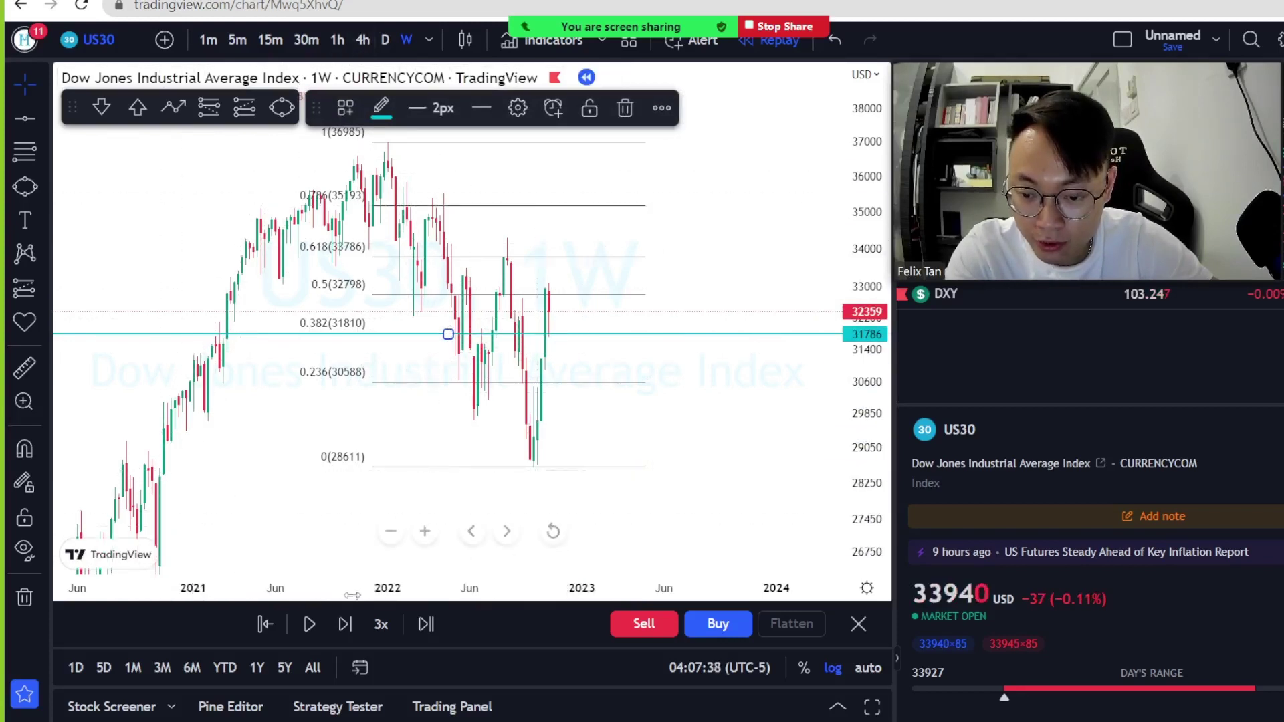
click(365, 44)
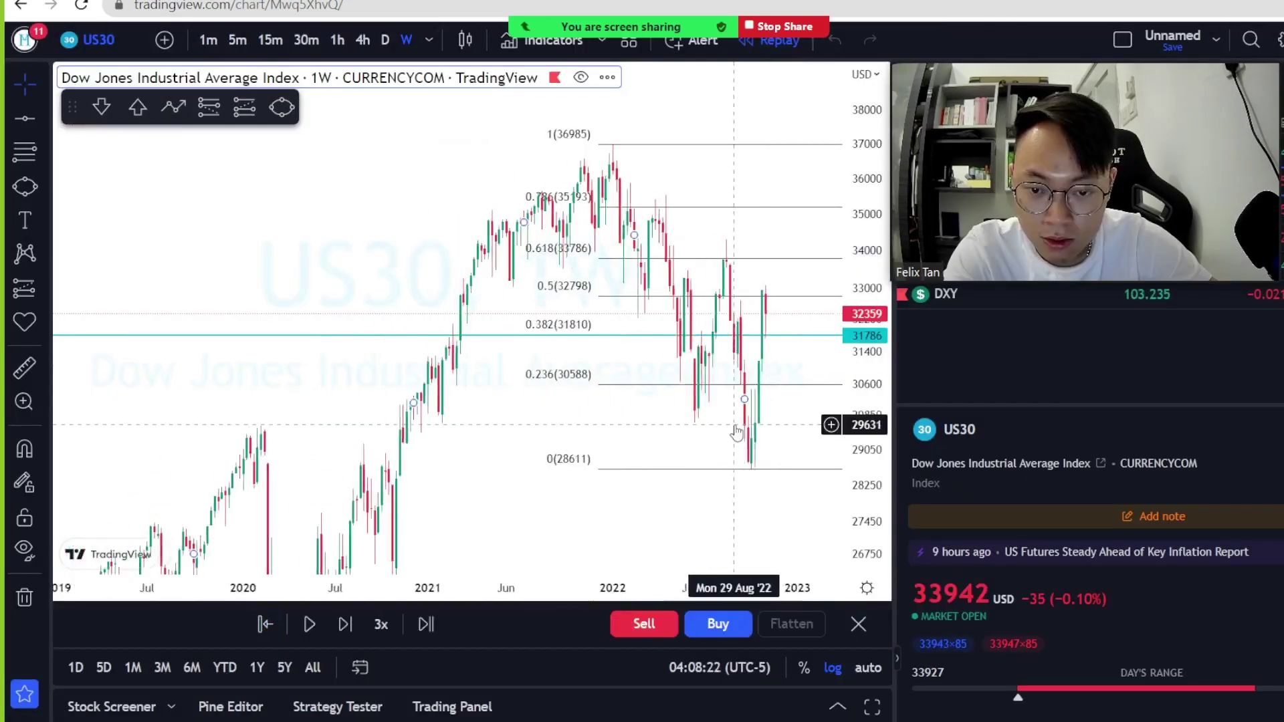
drag(637, 364, 481, 364)
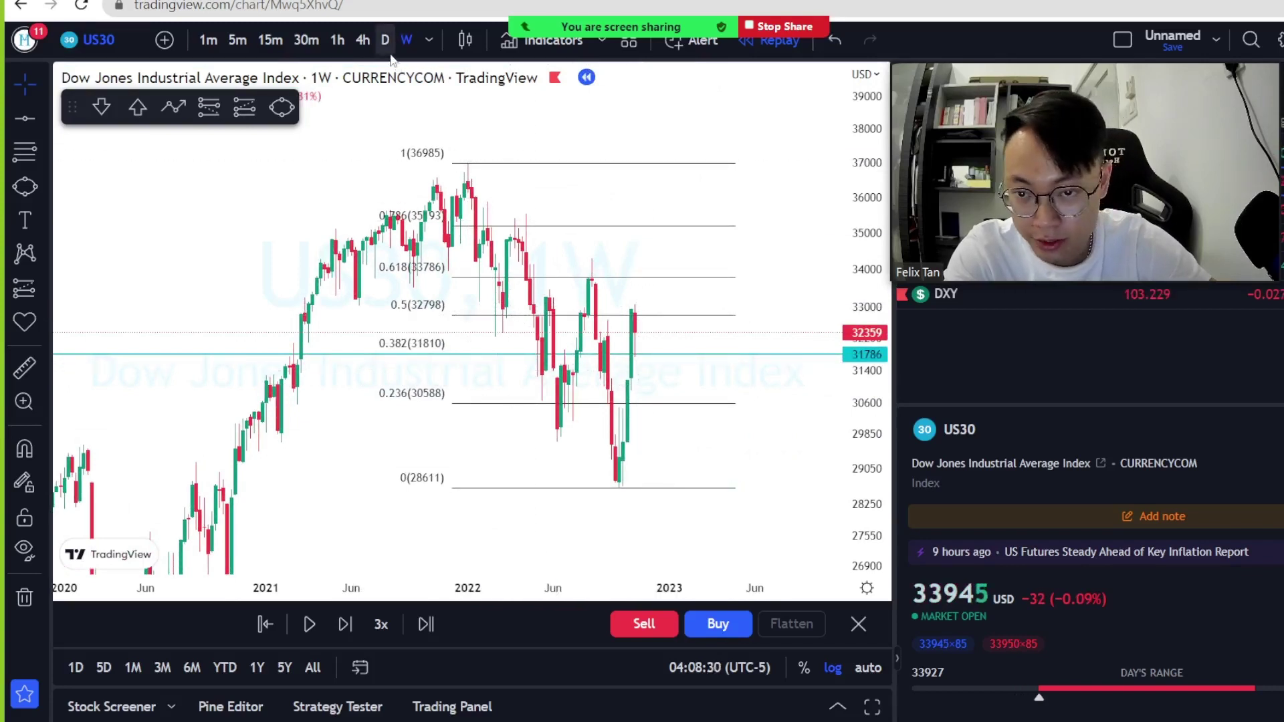
- On the daily chart, draw a rectangle zone around the 0.382 level from about 31946 to 31545, spanning 26 September to 2 December 2022
drag(893, 371, 774, 373)
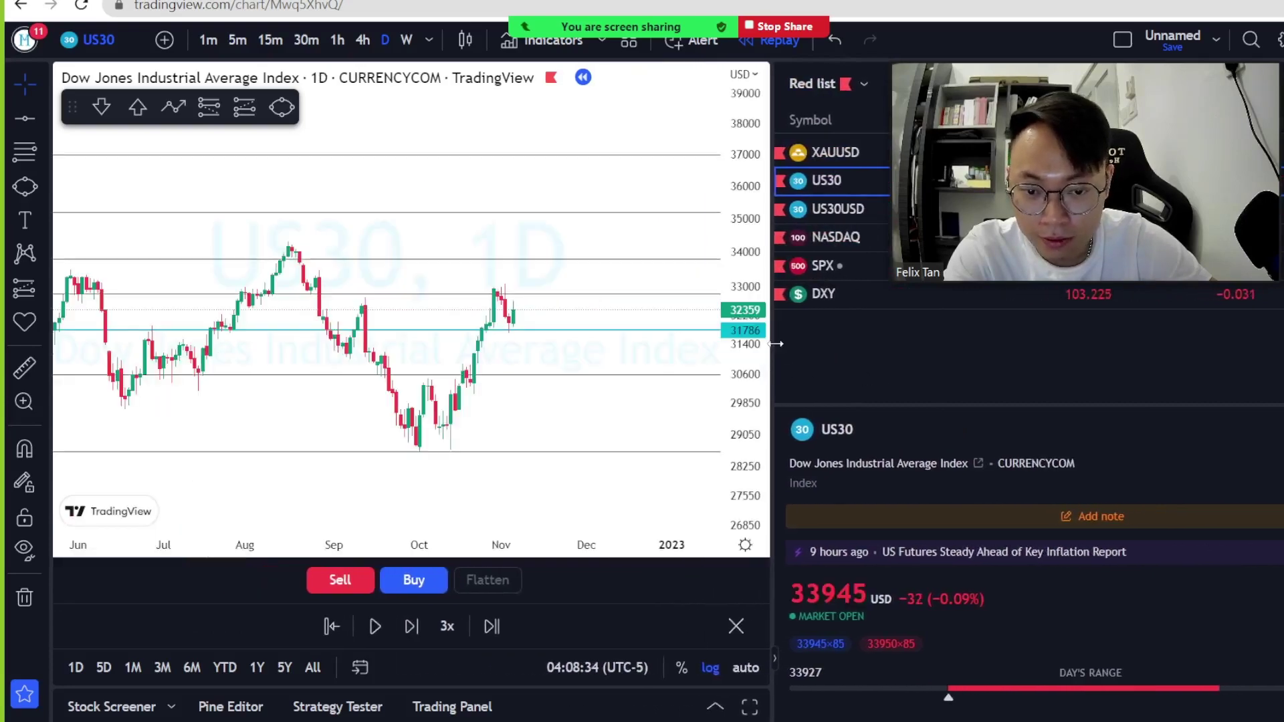
drag(818, 335, 895, 331)
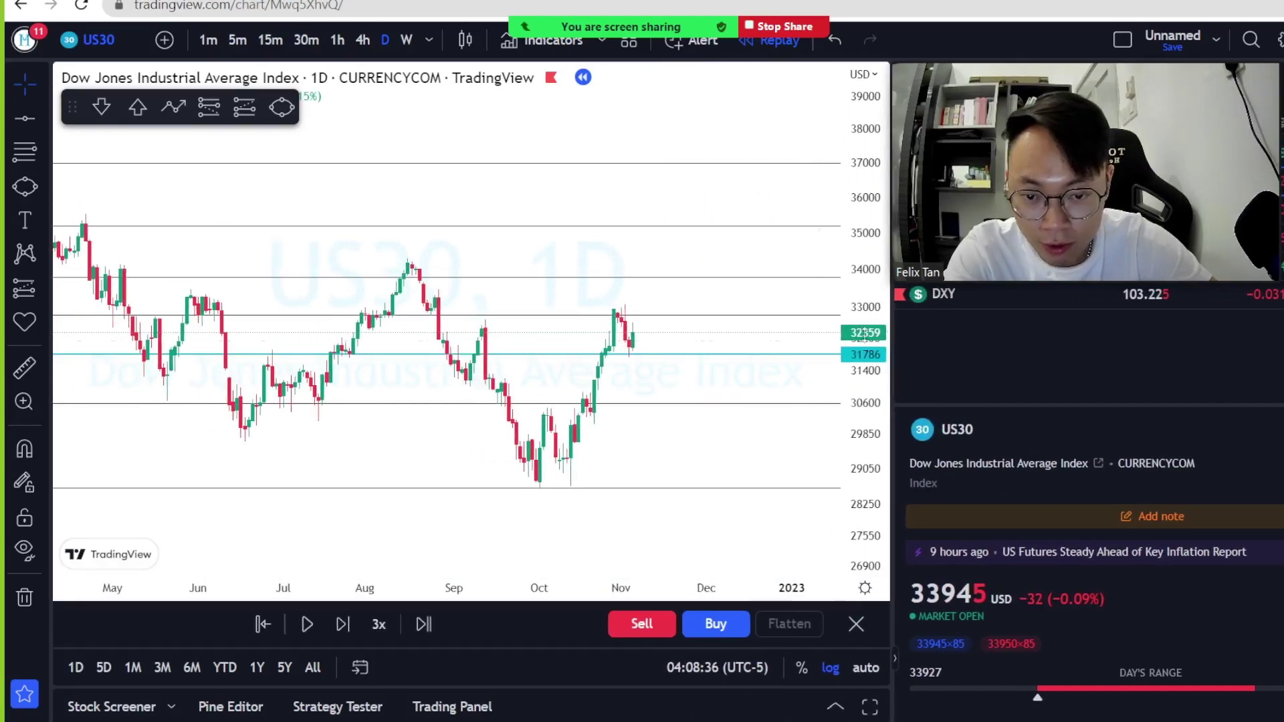
drag(881, 379, 875, 321)
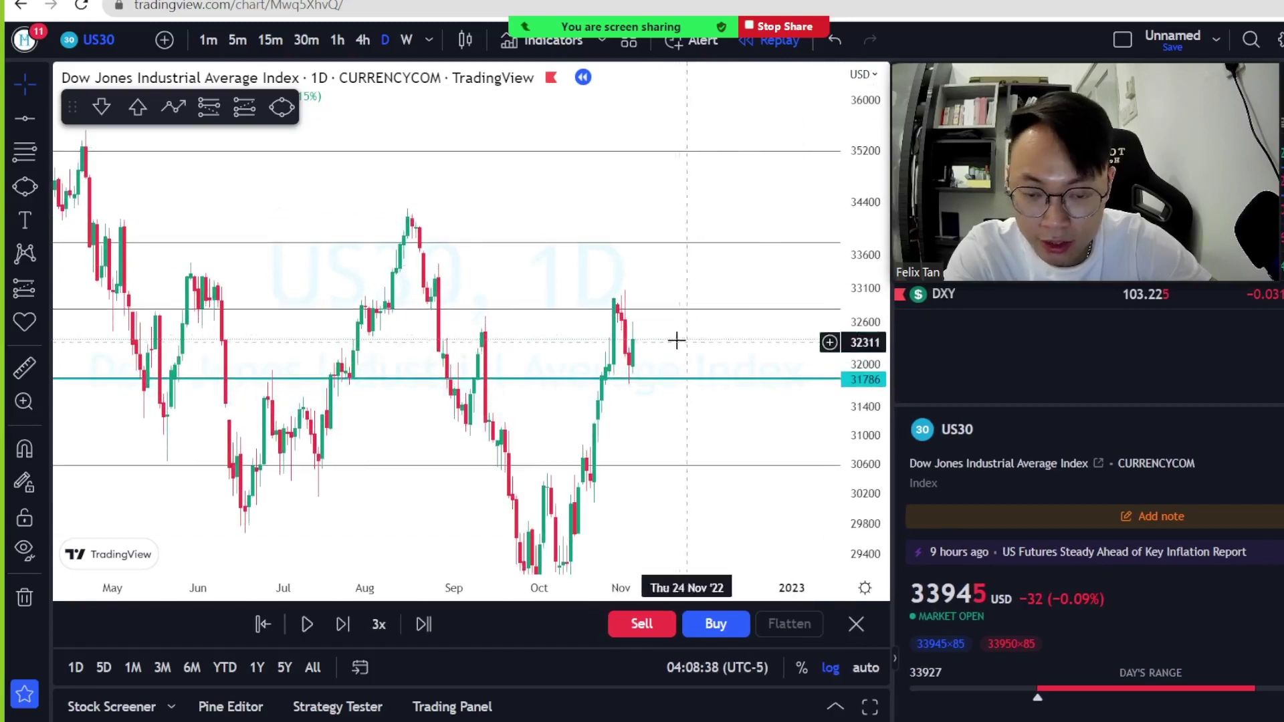
click(43, 194)
click(134, 262)
drag(521, 367, 710, 396)
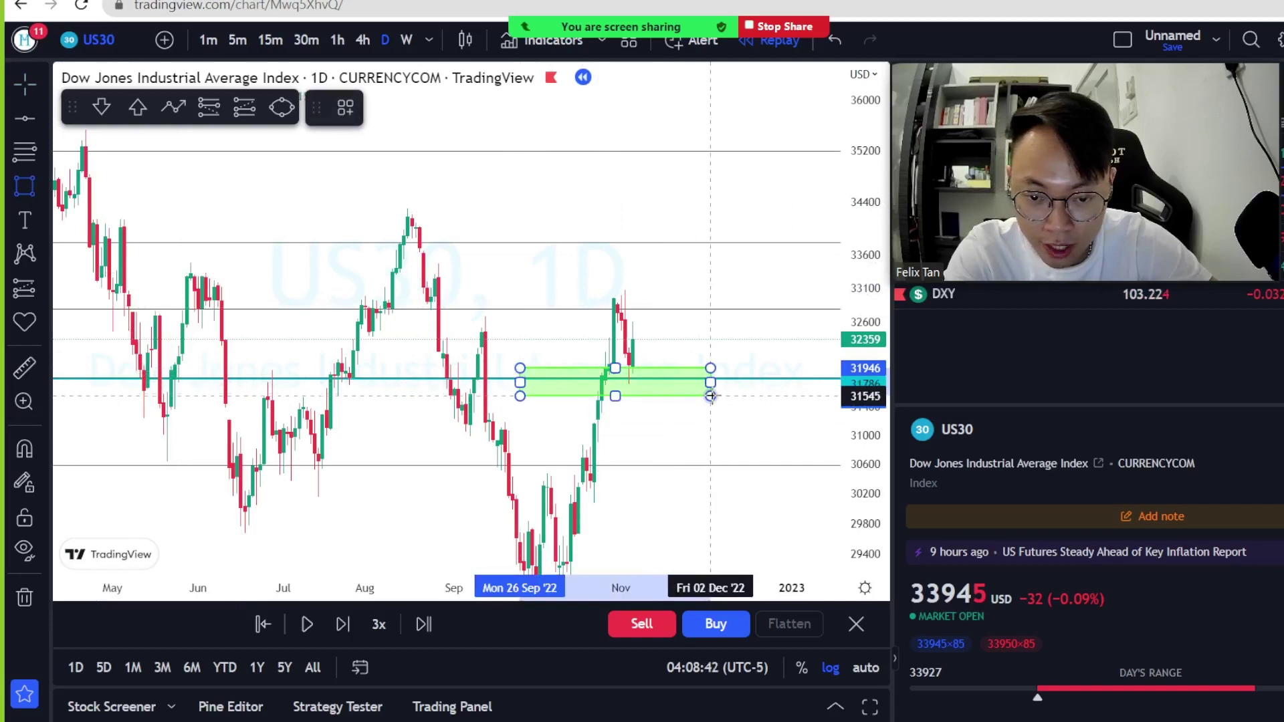
- Switch to the weekly timeframe and play the replay forward until price rises above the 0.618 level
click(408, 38)
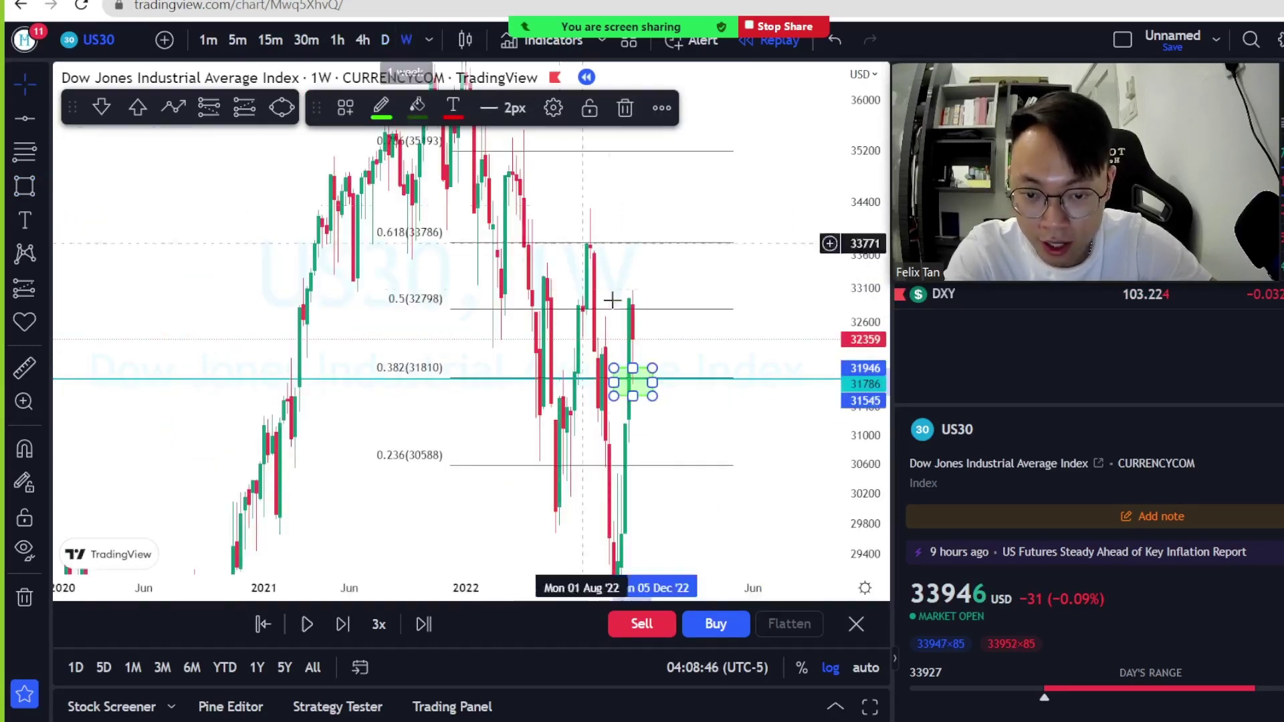
click(307, 620)
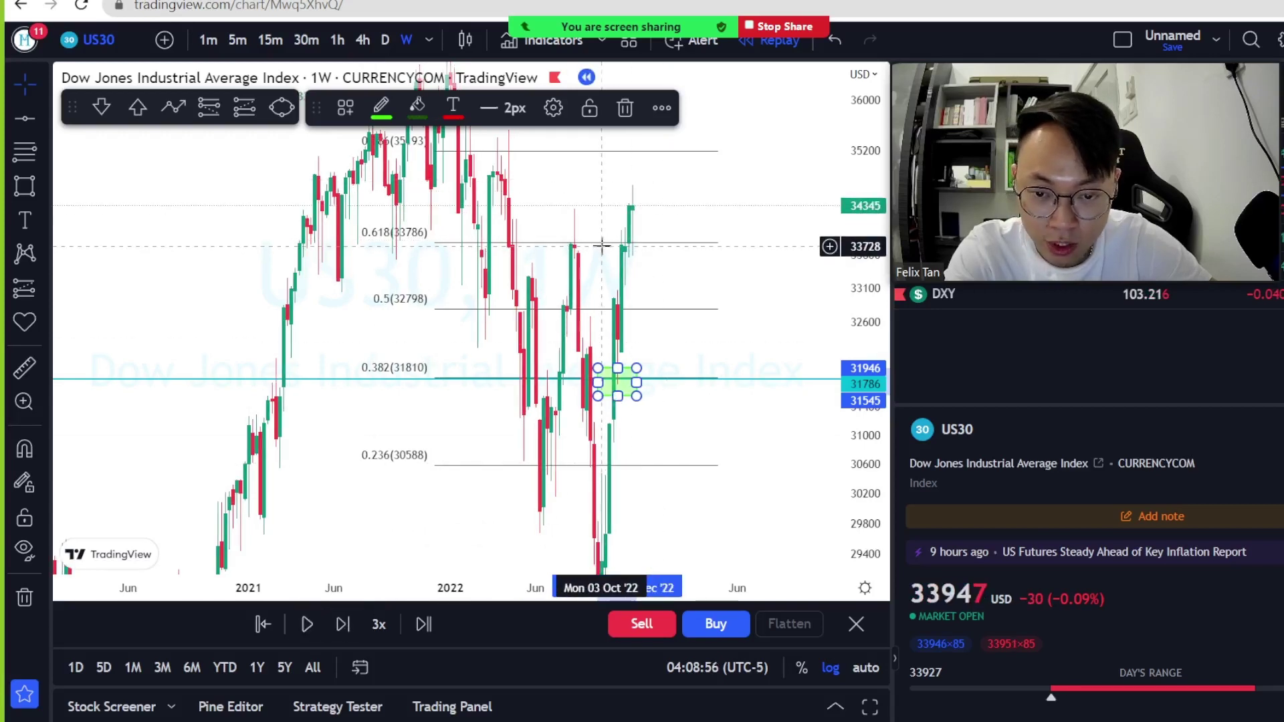
- Move the horizontal line to the 0.618 level at about 33771 and delete the green rectangle at the 0.382 level
drag(731, 379, 696, 243)
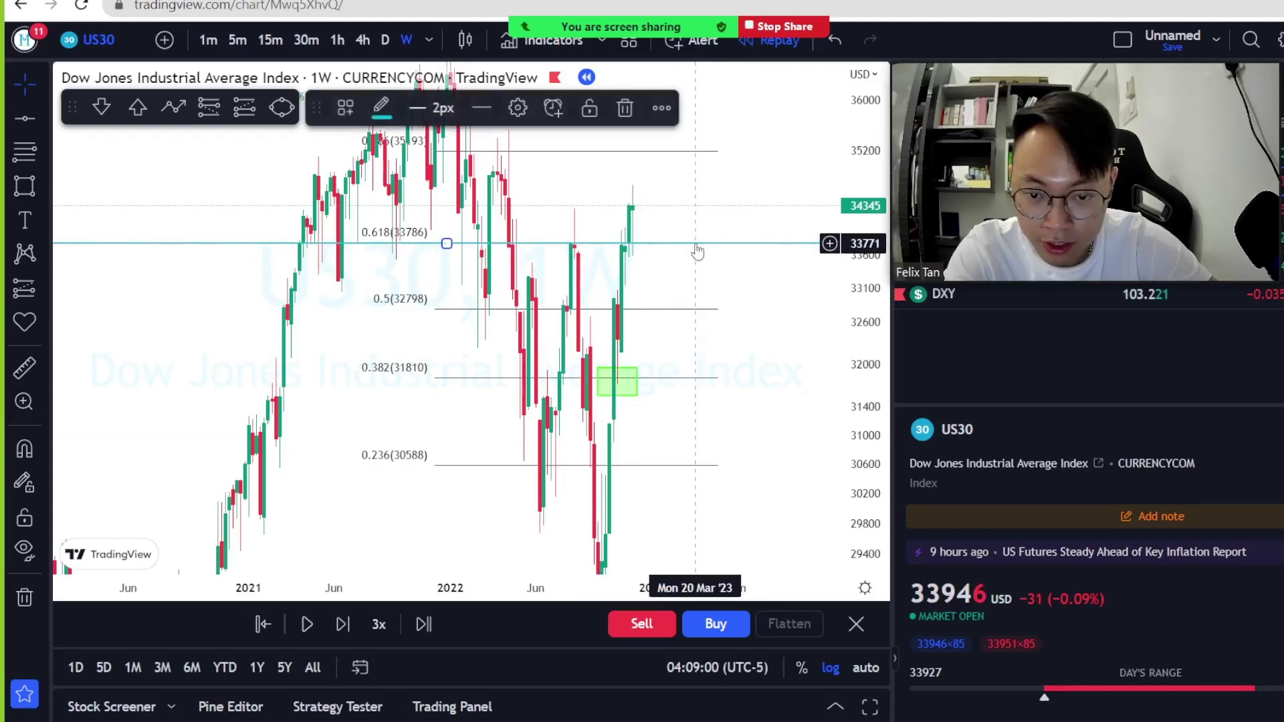
click(621, 399)
key(Delete)
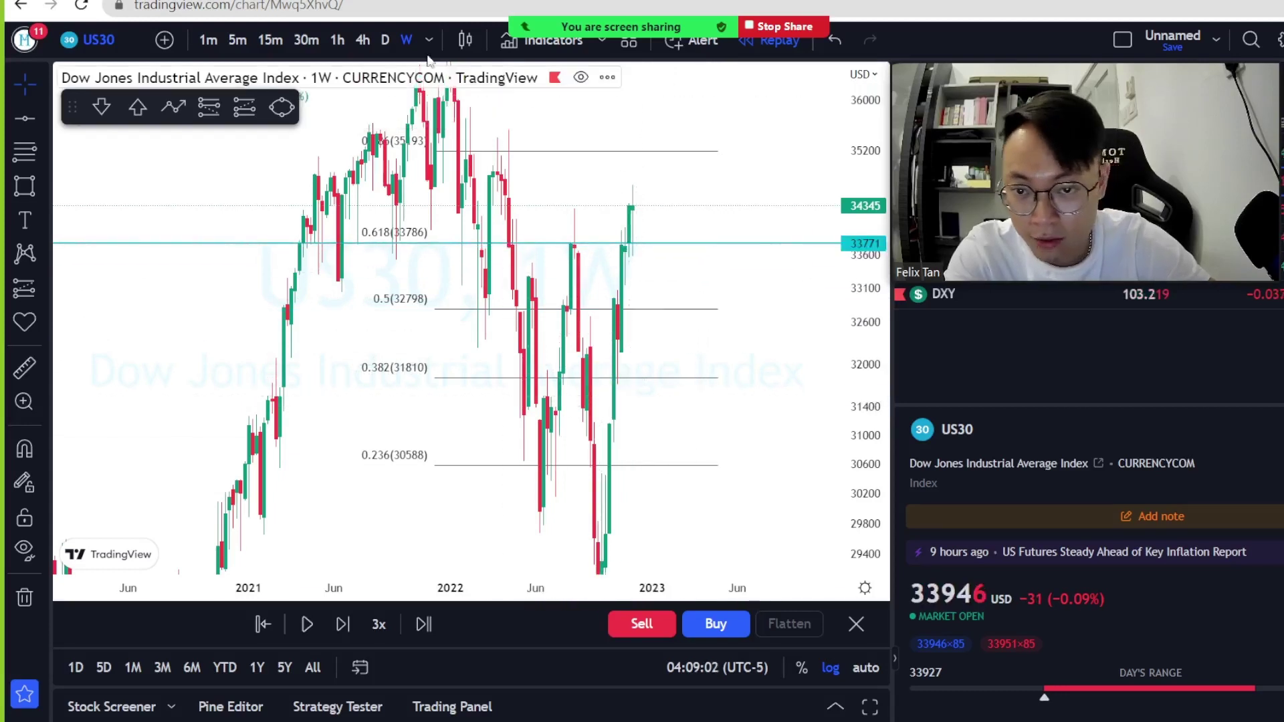
- On the daily chart, draw a rectangle zone around the 0.618 level from about 33899 to 33672, spanning 27 October to 15 December 2022
click(387, 52)
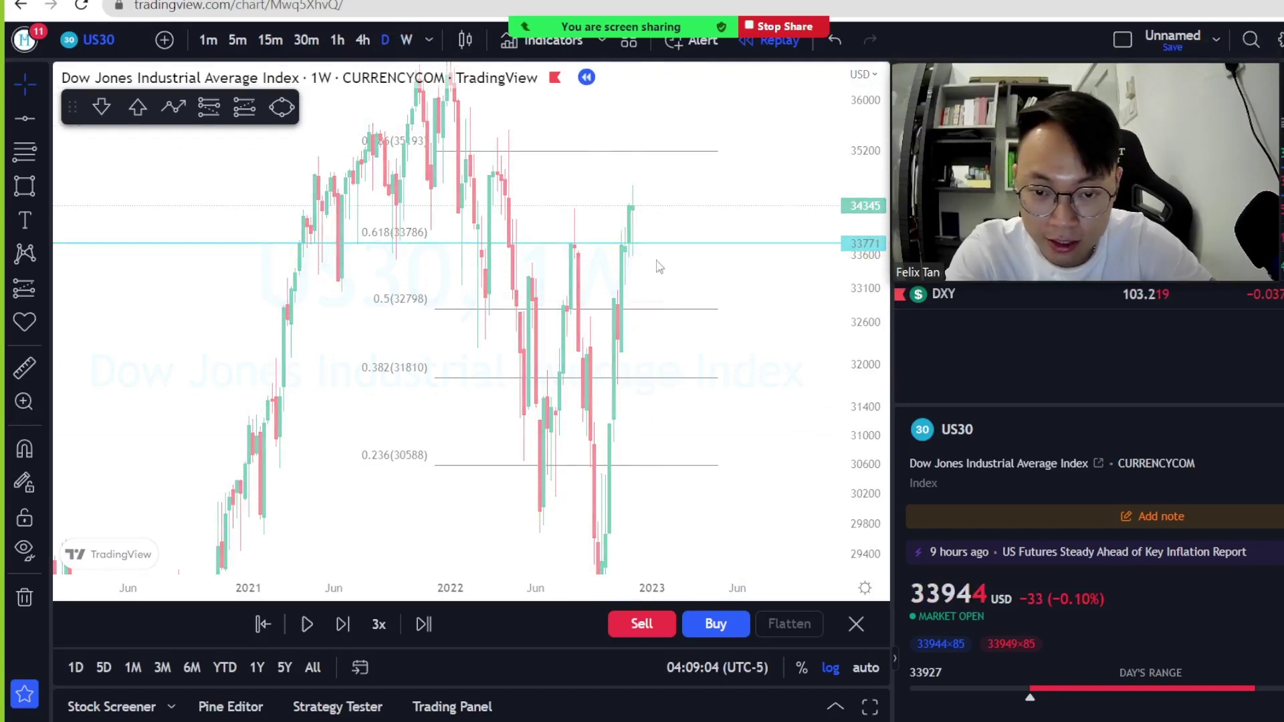
text(1D)
key(Return)
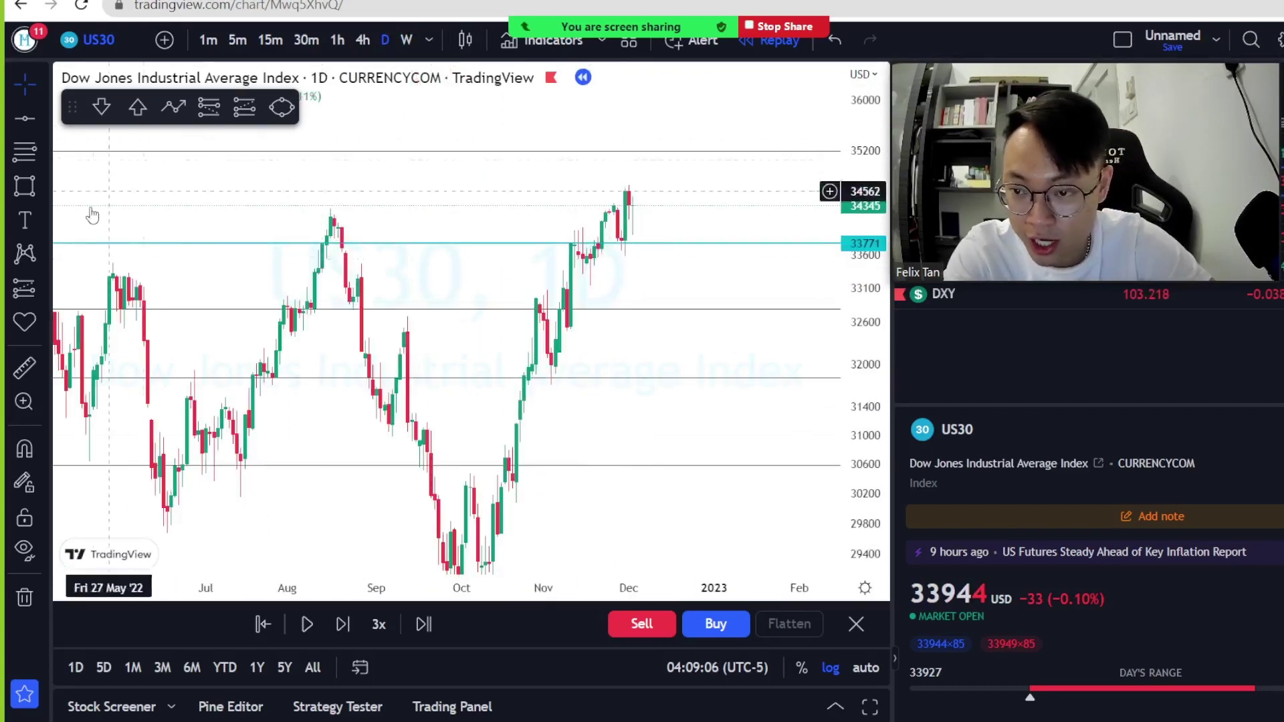
click(24, 191)
drag(532, 235, 668, 250)
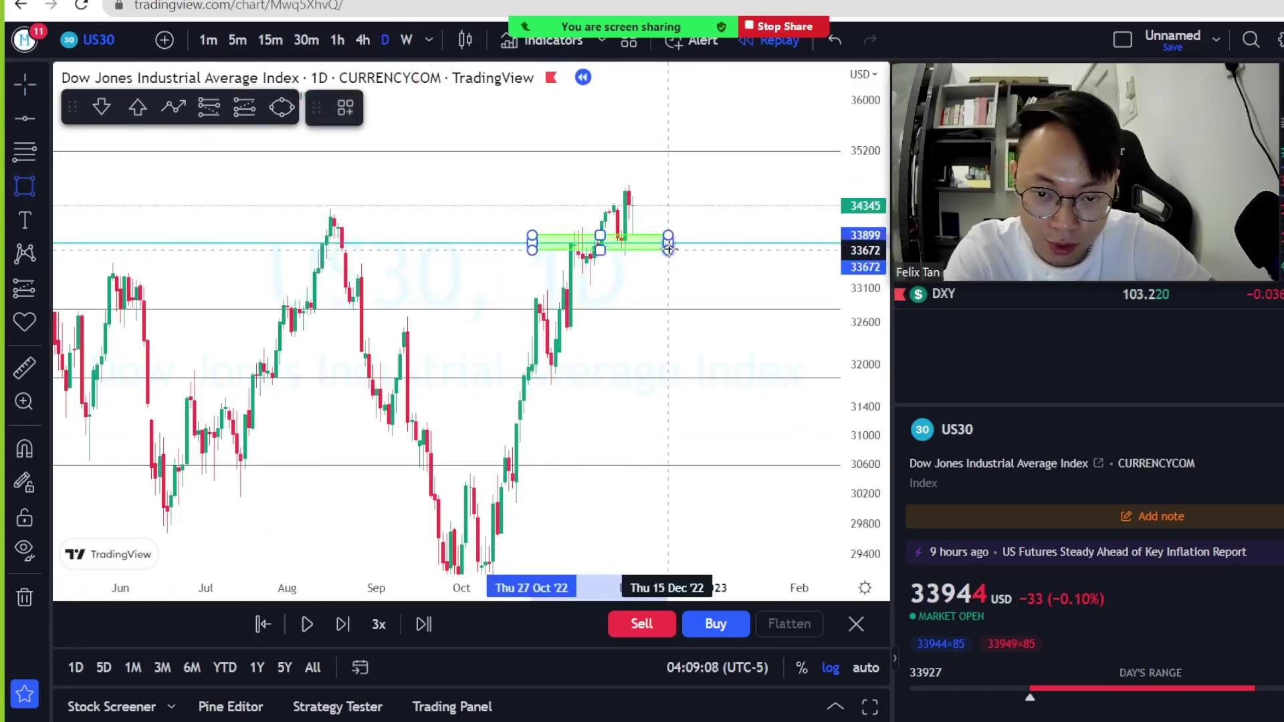
click(672, 249)
click(685, 281)
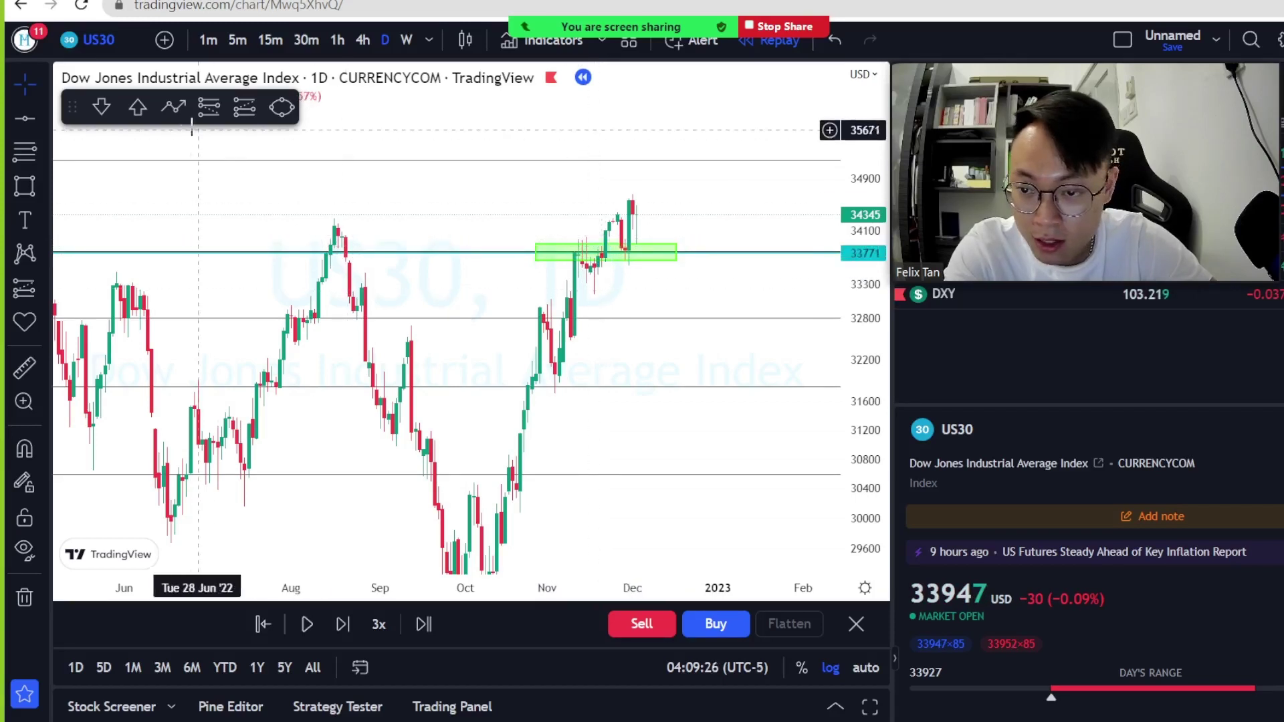
- Trace the daily breakout and retest of the 0.618 zone with a four-point zigzag path ending at the early December 2022 high
click(173, 107)
click(586, 279)
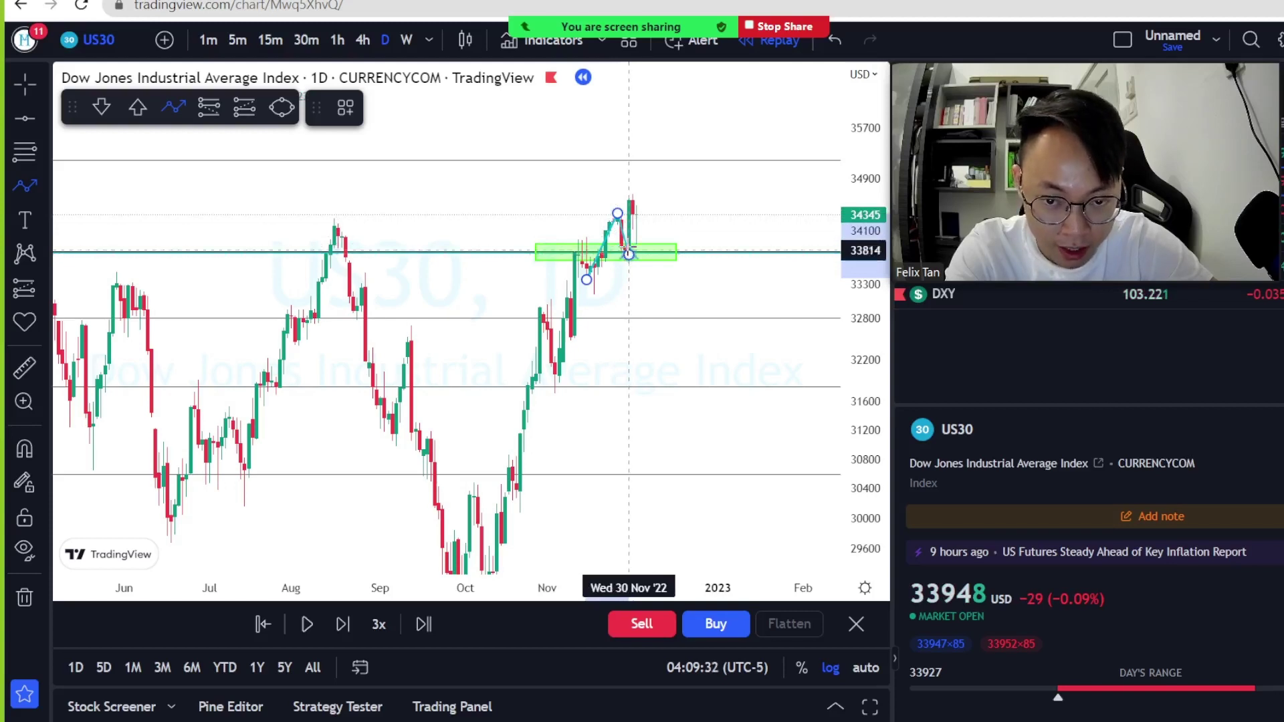
click(628, 253)
click(636, 198)
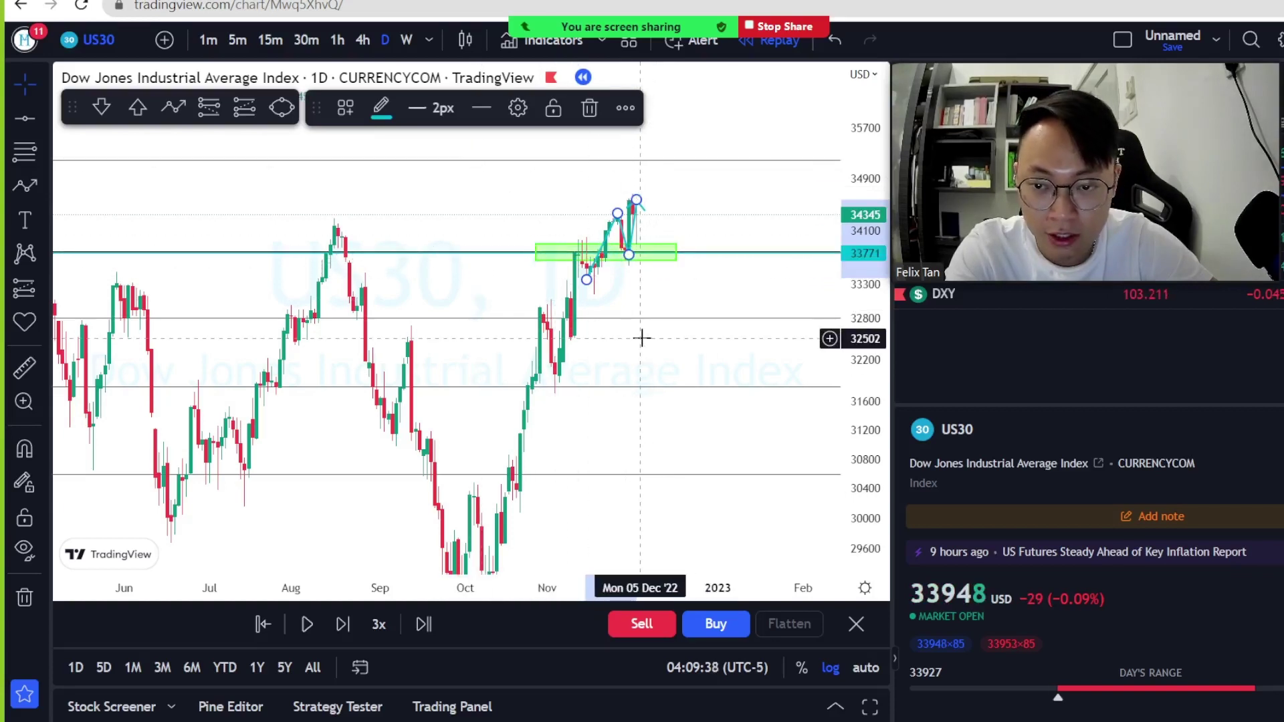
- On the weekly chart, remove the zigzag path and green rectangle, and play the replay forward until price drops to the 0.5 level
click(401, 49)
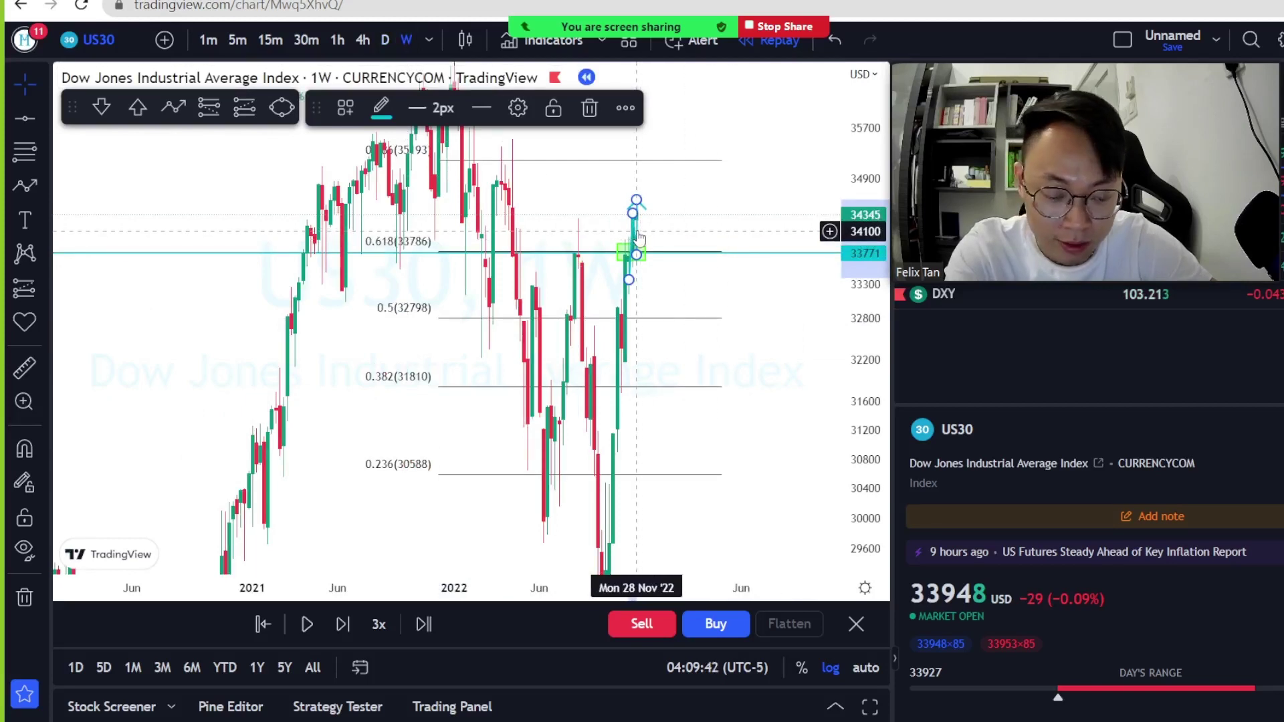
click(659, 262)
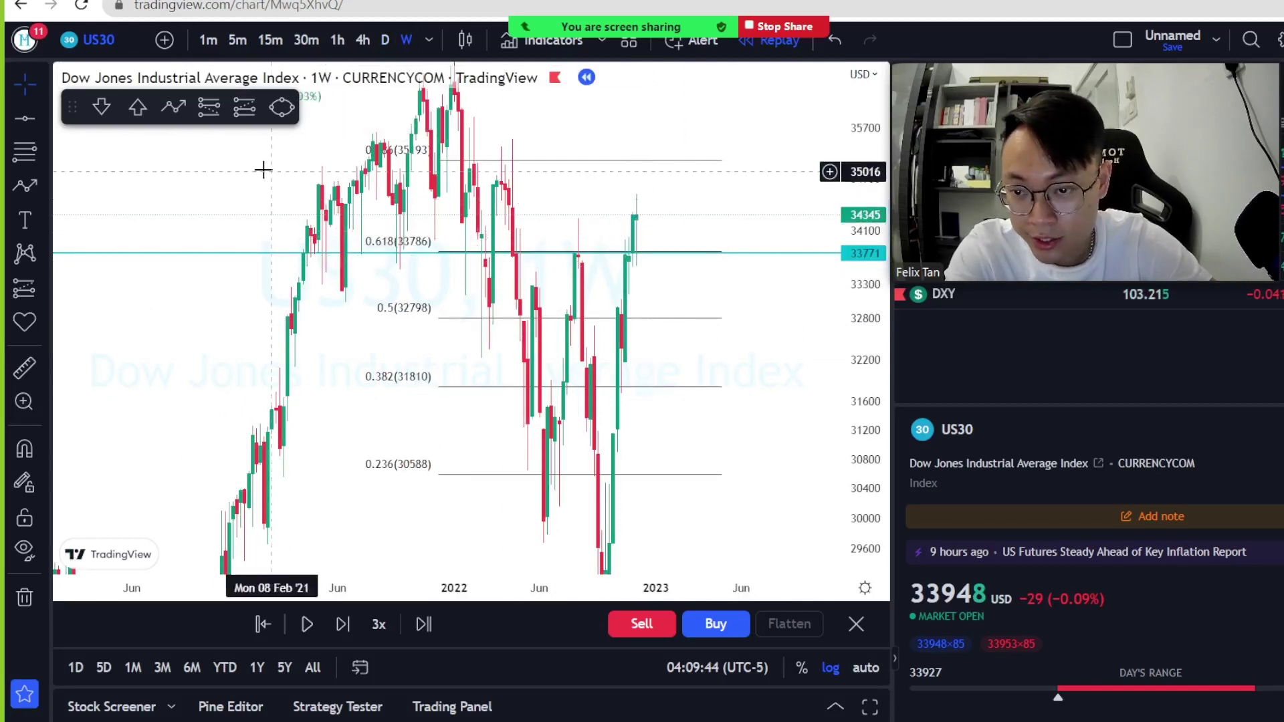
click(304, 625)
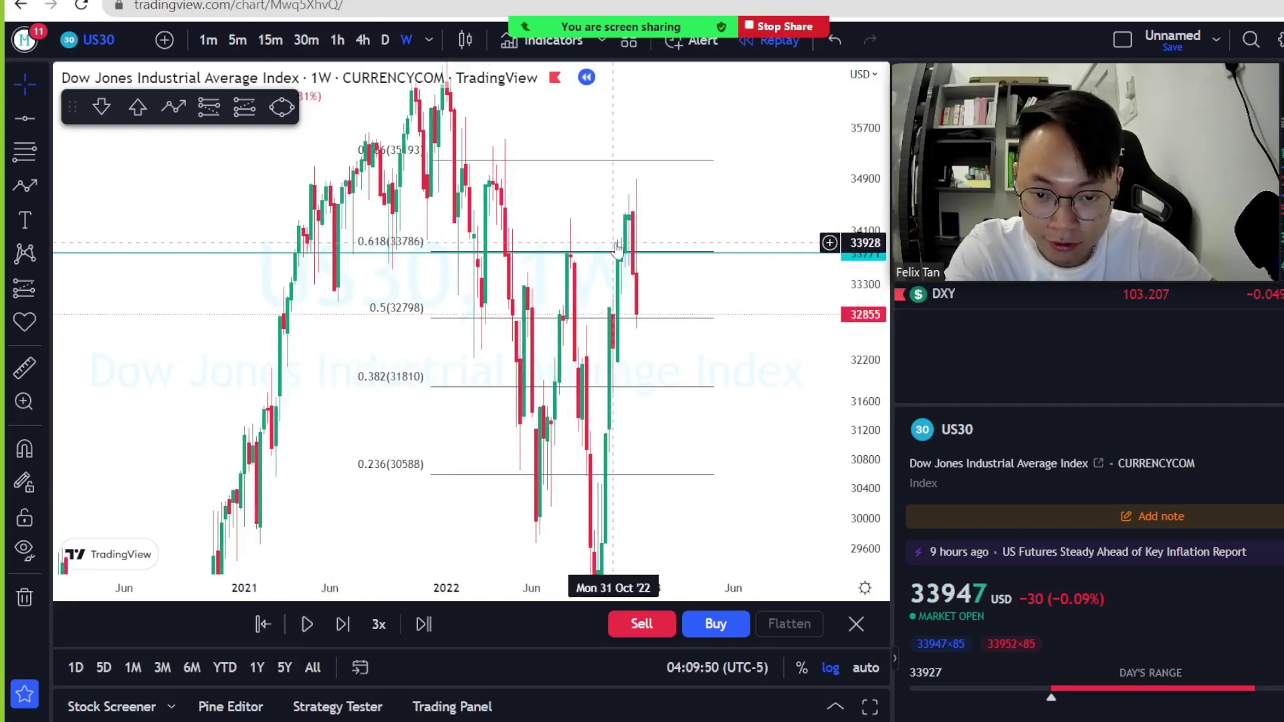
- Circle the December 2022 peak above the 0.618 level with an ellipse on the weekly chart
click(281, 107)
click(605, 185)
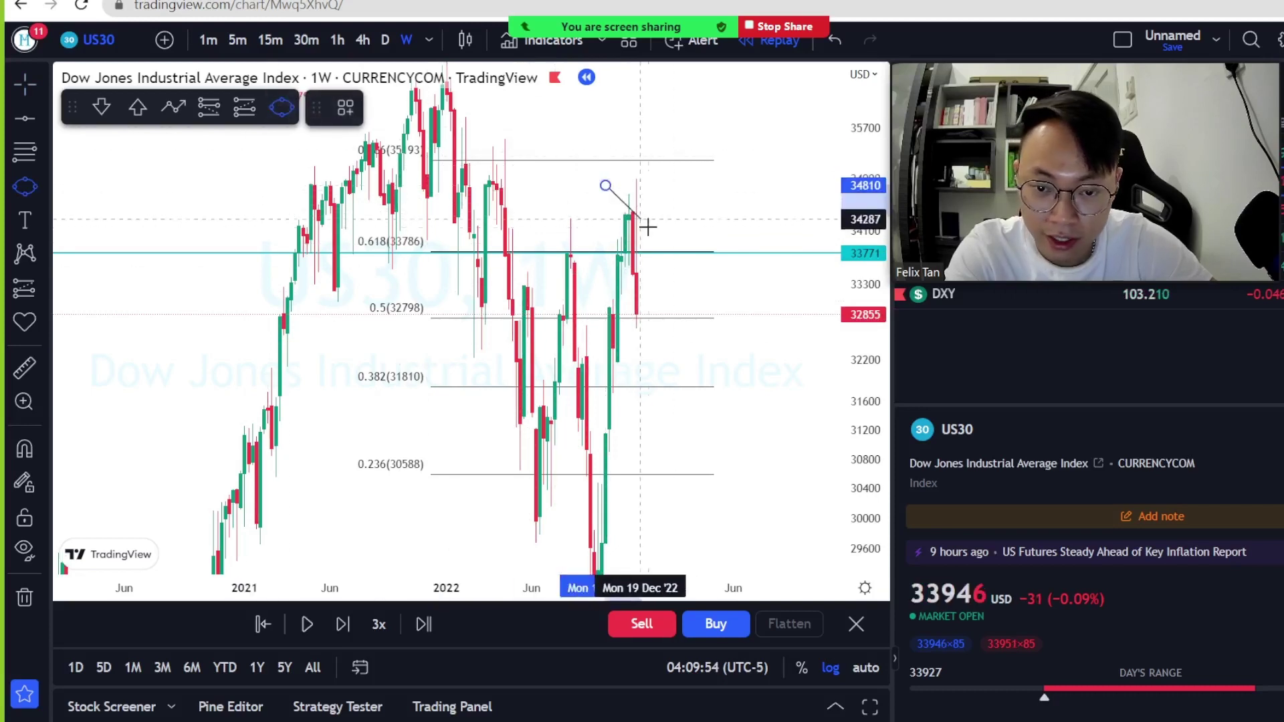
click(648, 234)
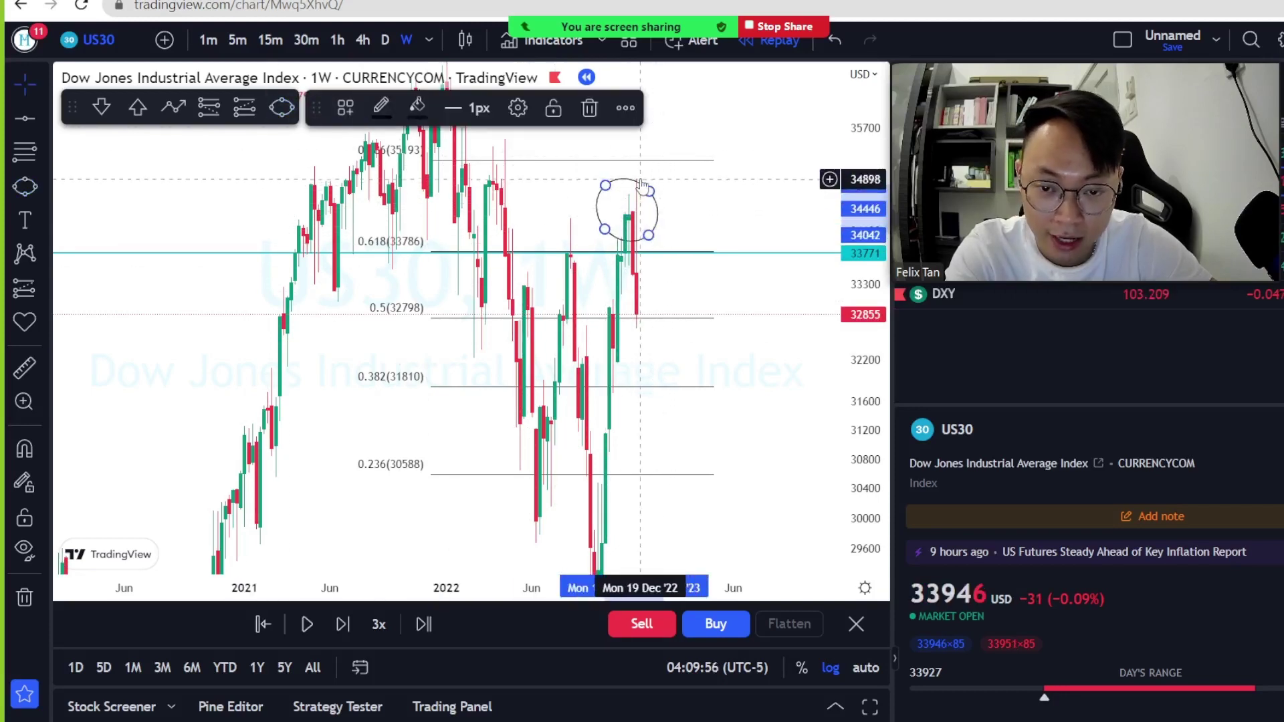
click(641, 188)
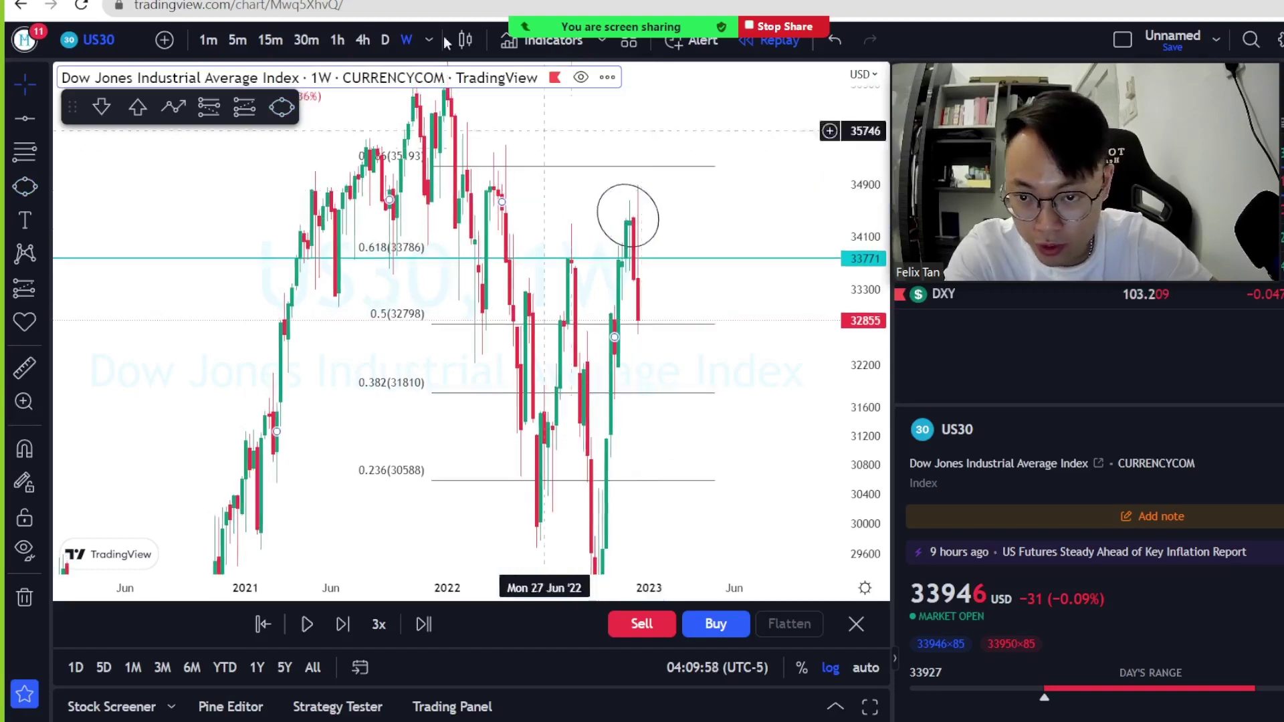
- Switch to the daily timeframe to view the circled price action, and delete the ellipse
click(386, 35)
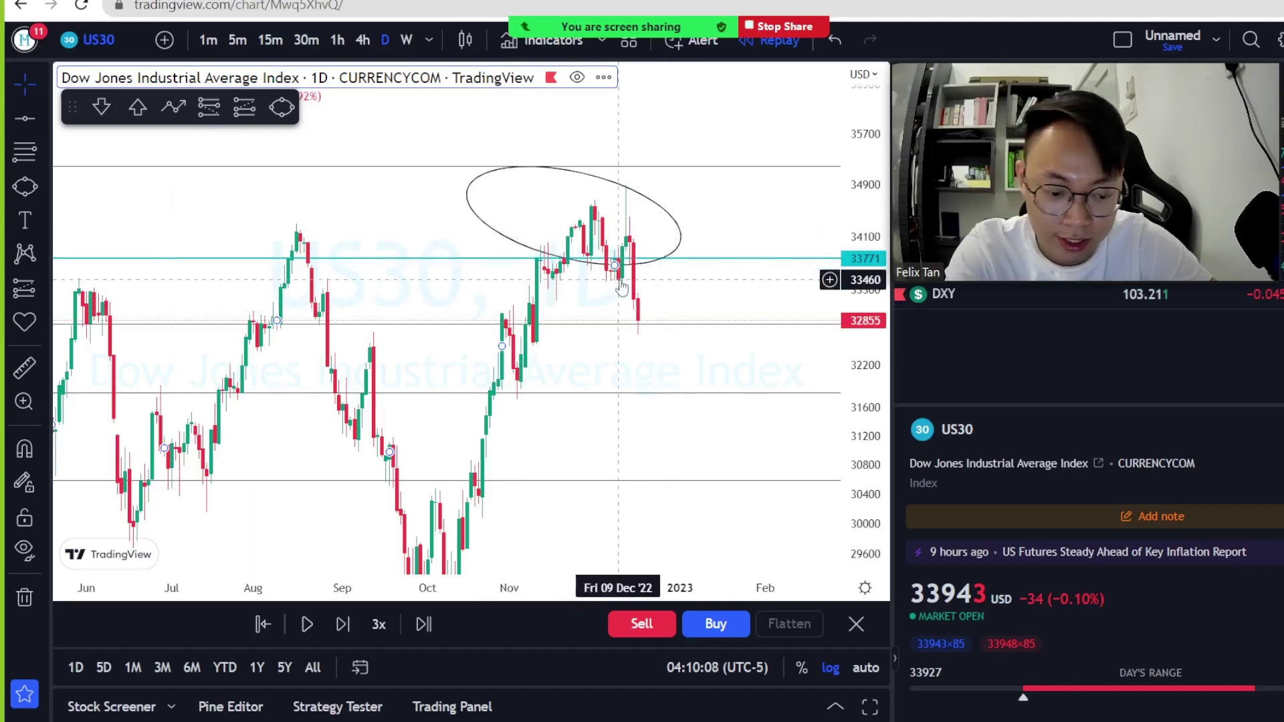
click(681, 242)
key(Delete)
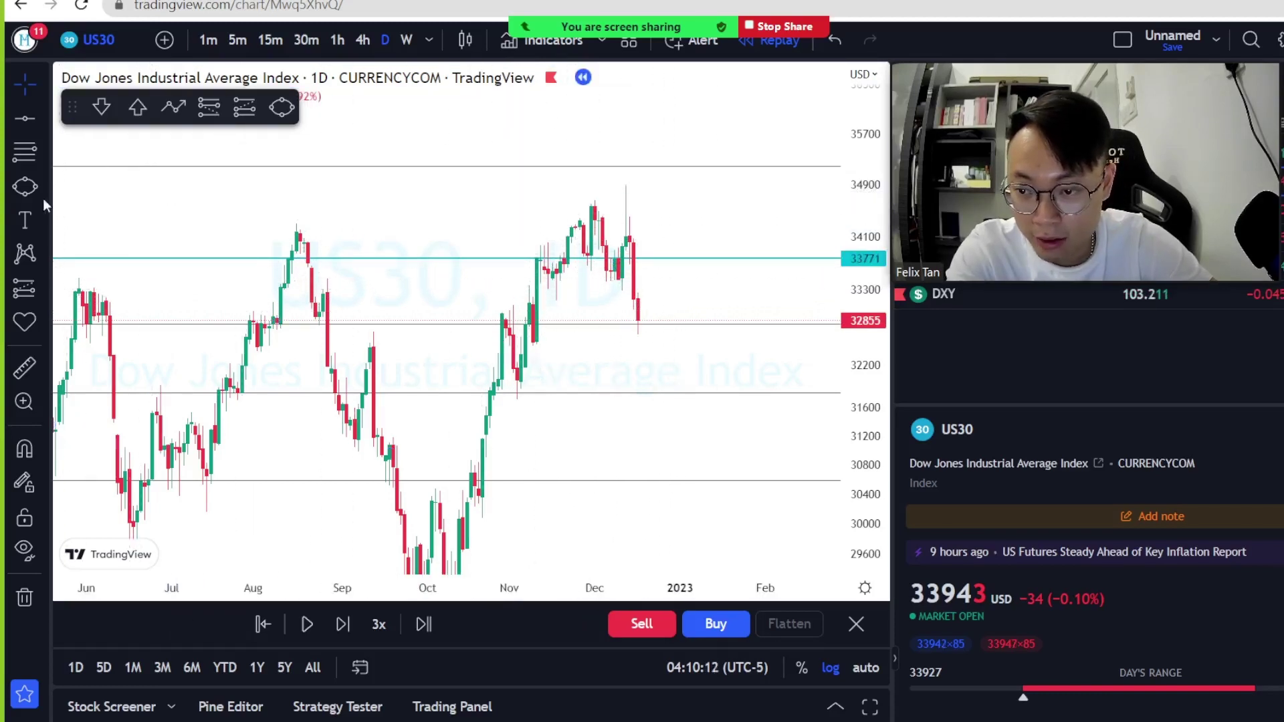
- Mark the November–December 2022 price action above the 0.618 line with a green rectangle from about 34591 to 33828, and delete it
click(21, 194)
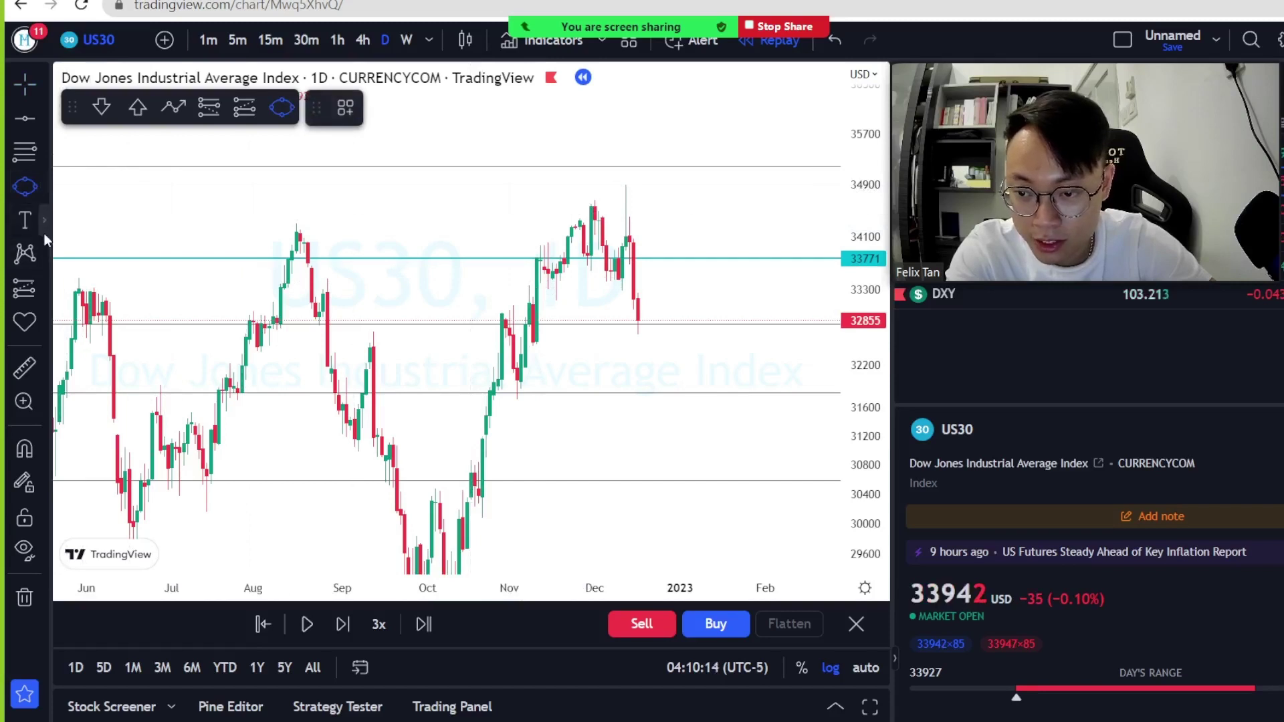
click(44, 222)
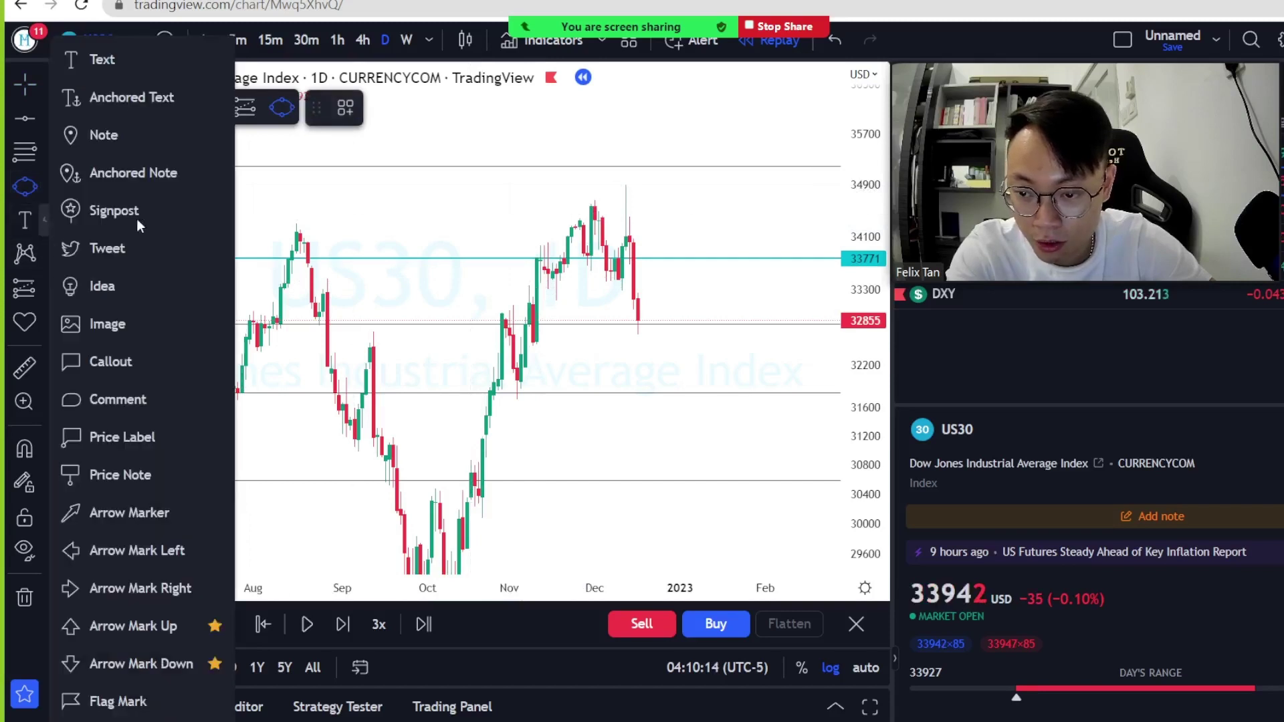
click(42, 192)
click(111, 263)
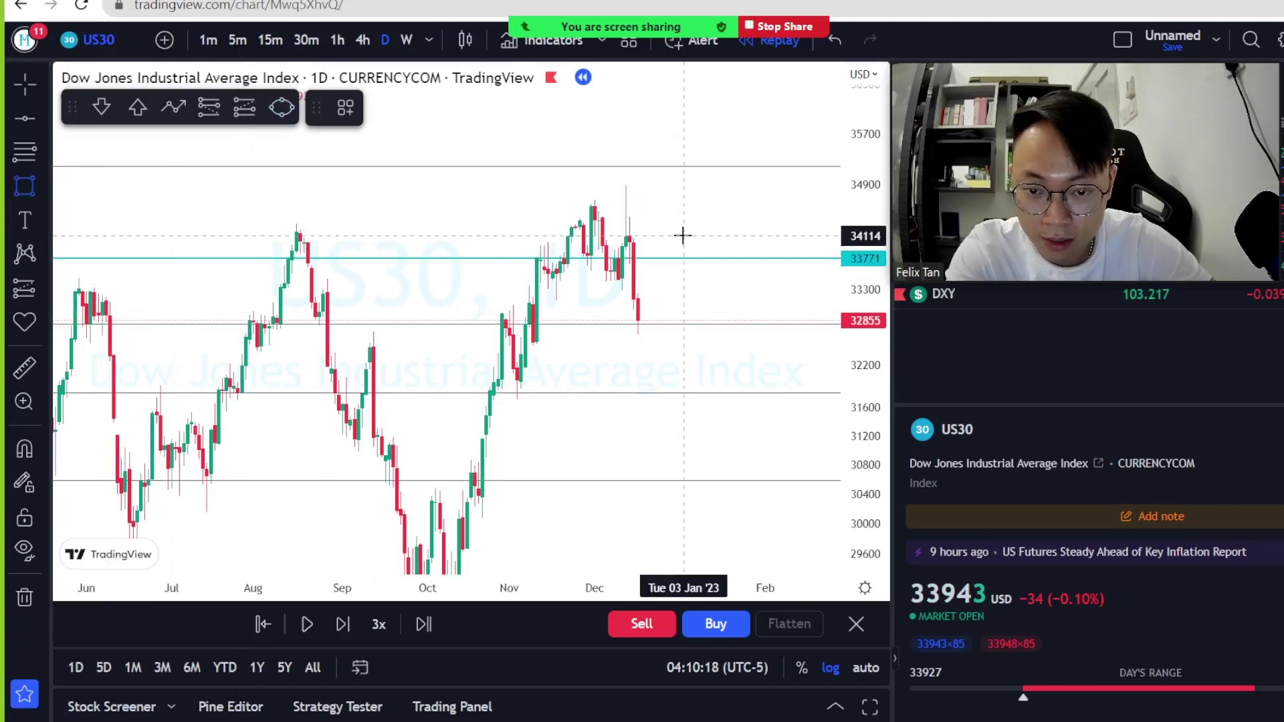
click(540, 205)
click(699, 255)
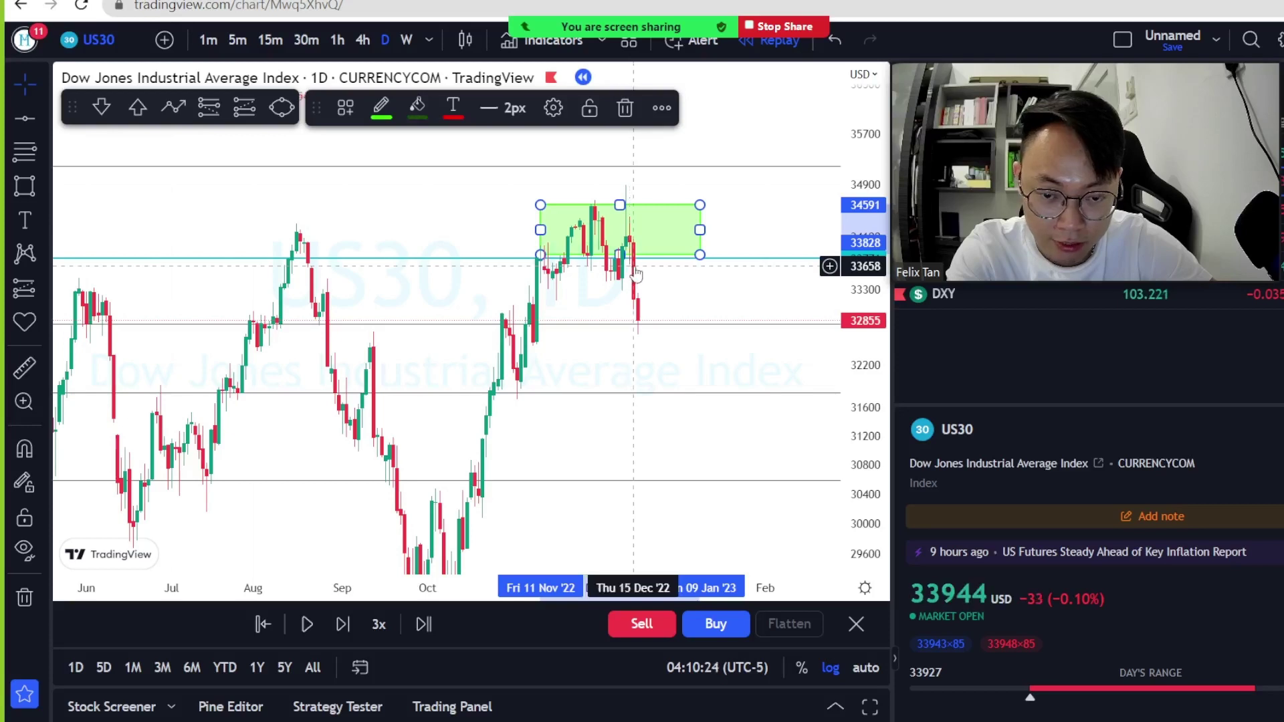
key(Delete)
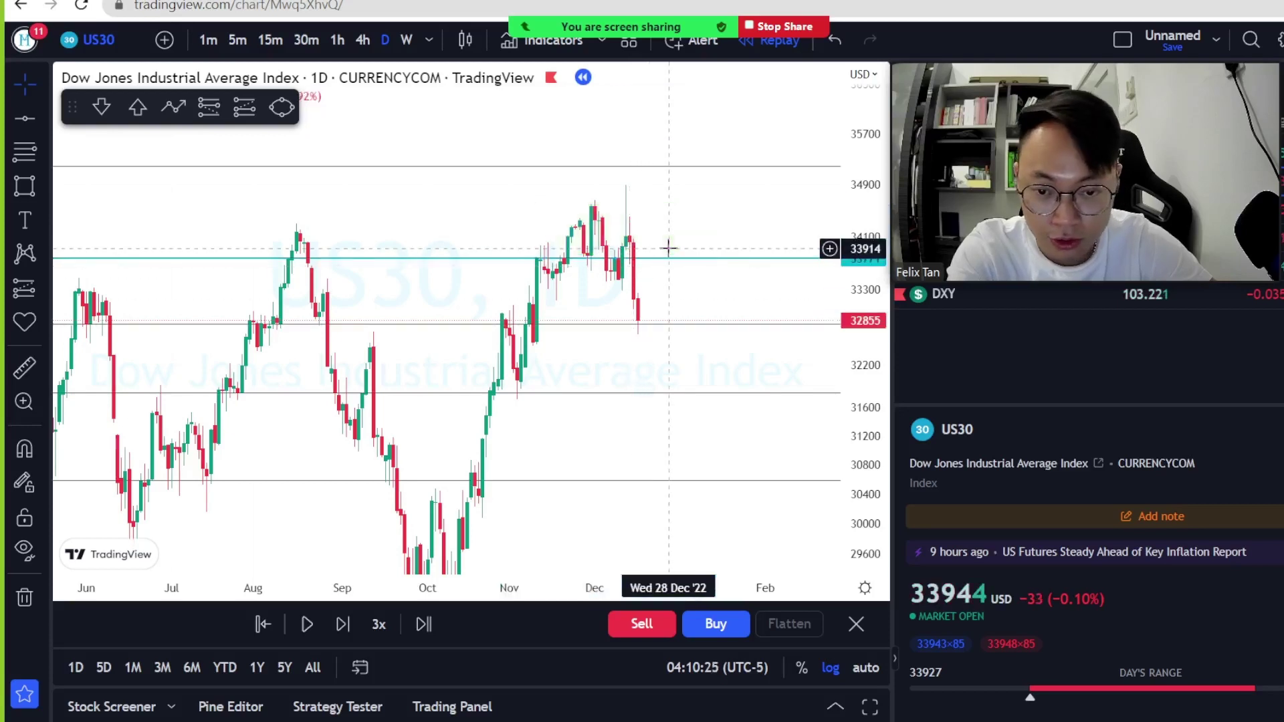
- On the weekly chart, play the replay forward to January 2023 and mark the 0.5 level with a green rectangle from about 32915 to 32653
click(406, 40)
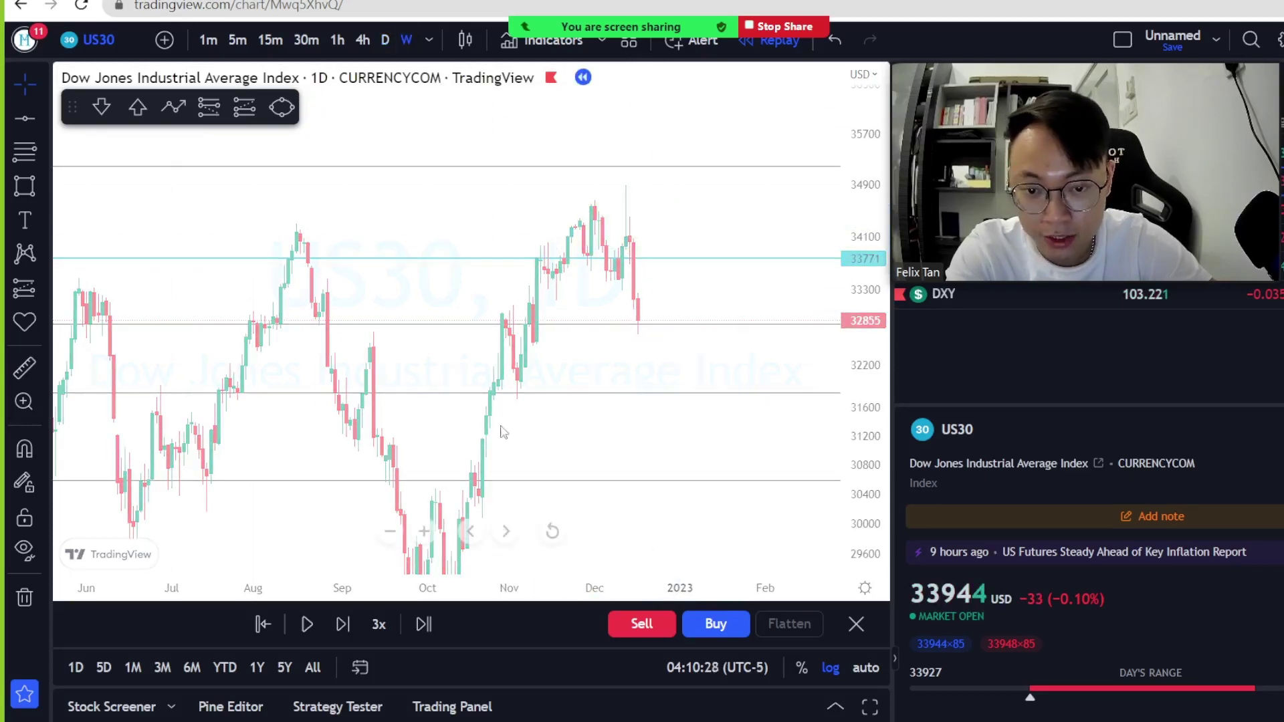
click(309, 623)
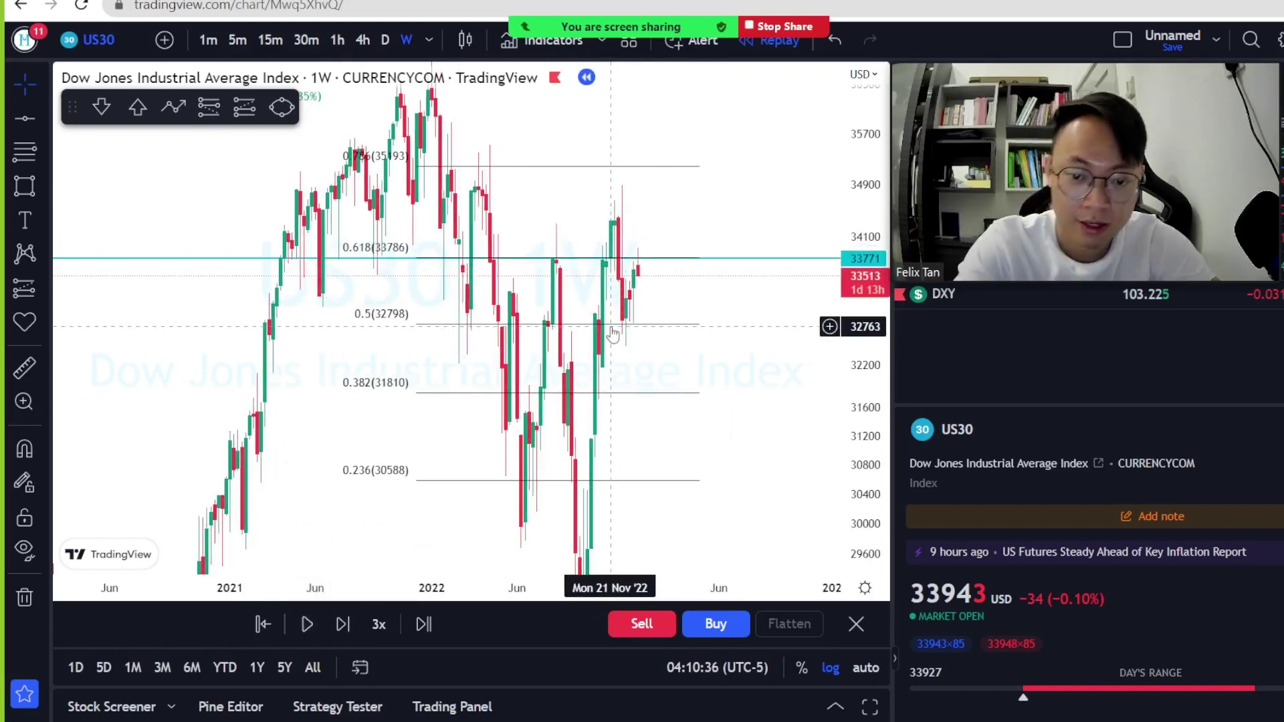
click(16, 192)
drag(592, 314, 738, 333)
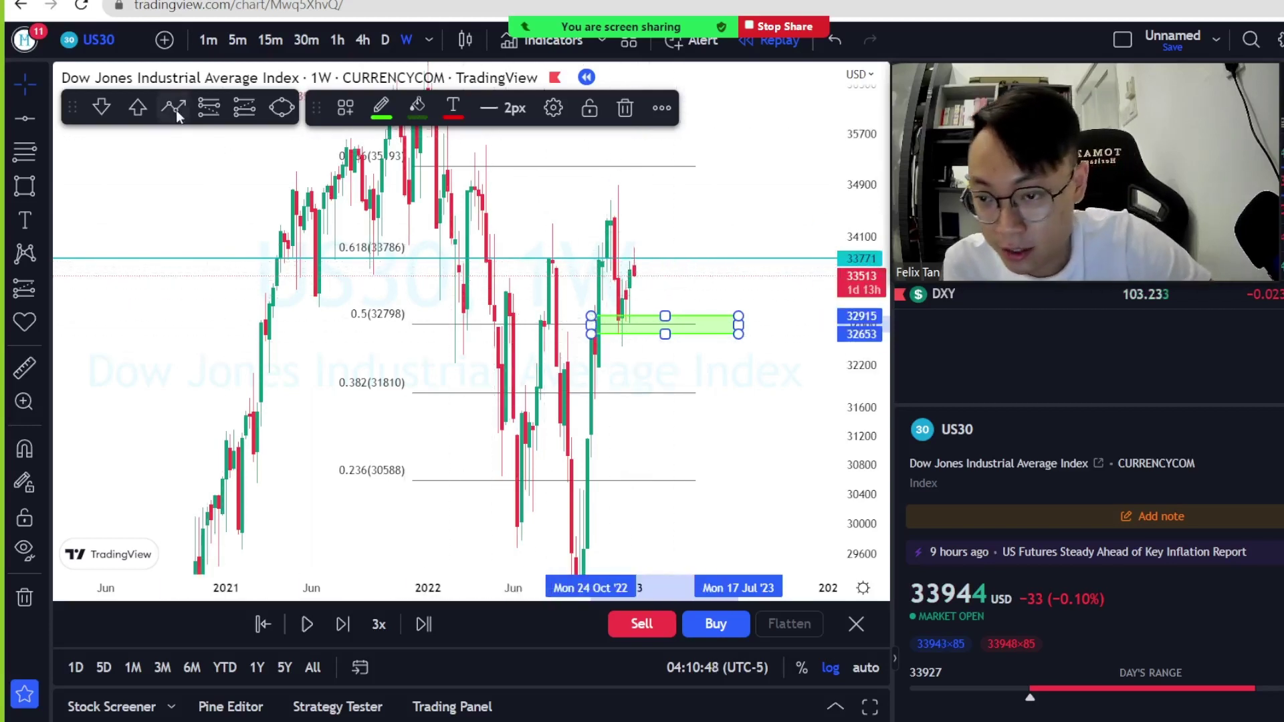
- Trace the swings between the 0.618 and 0.5 levels with a five-point zigzag path, and delete the path
key(alt+t)
click(611, 266)
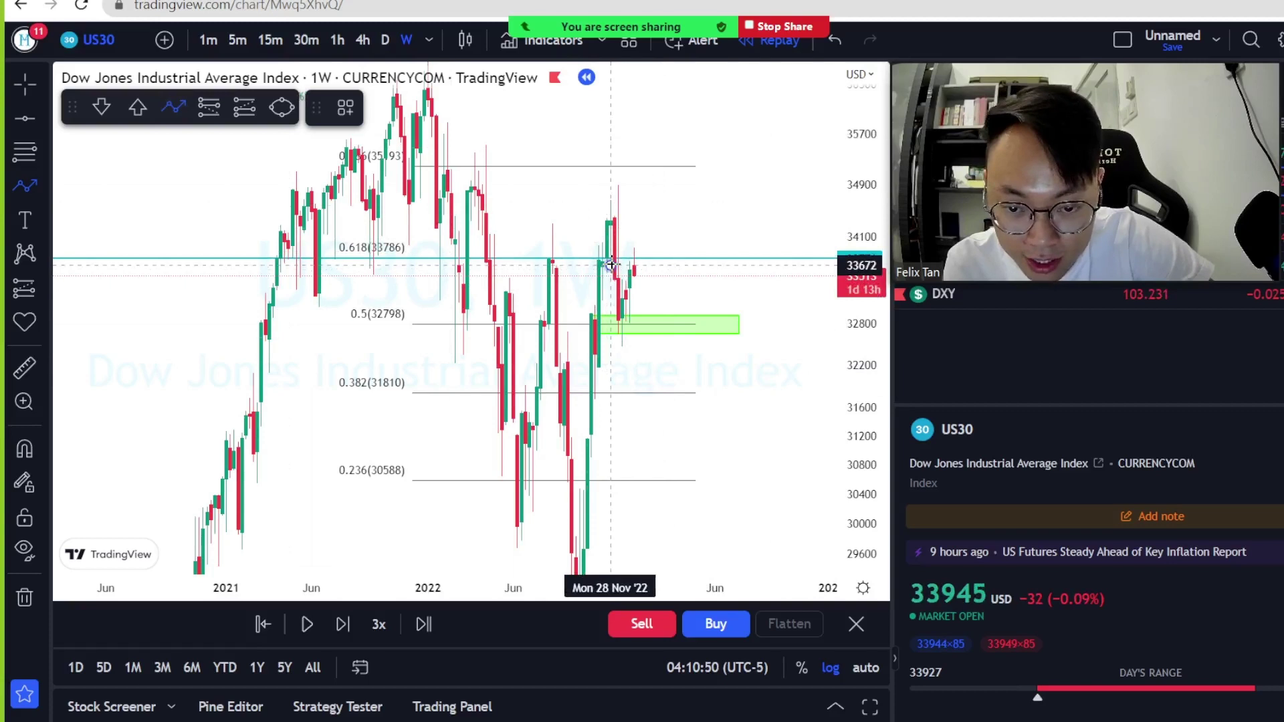
click(621, 333)
click(630, 262)
click(652, 324)
click(649, 263)
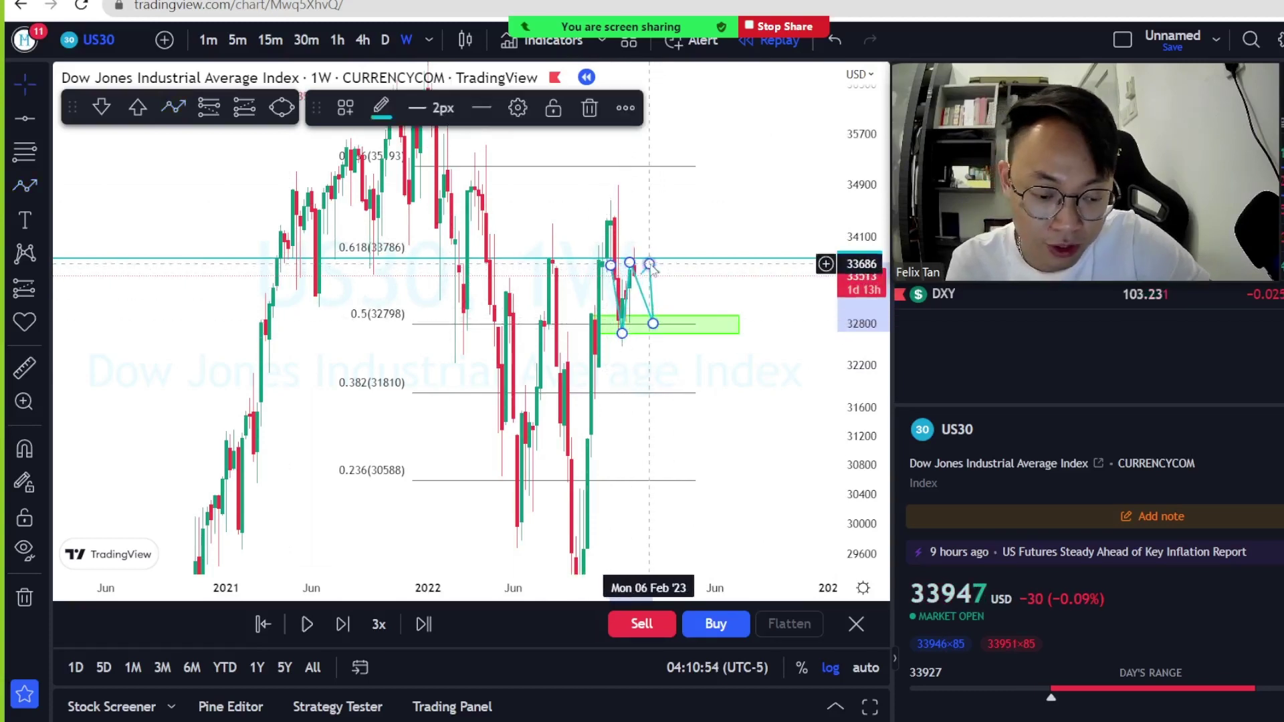
key(Delete)
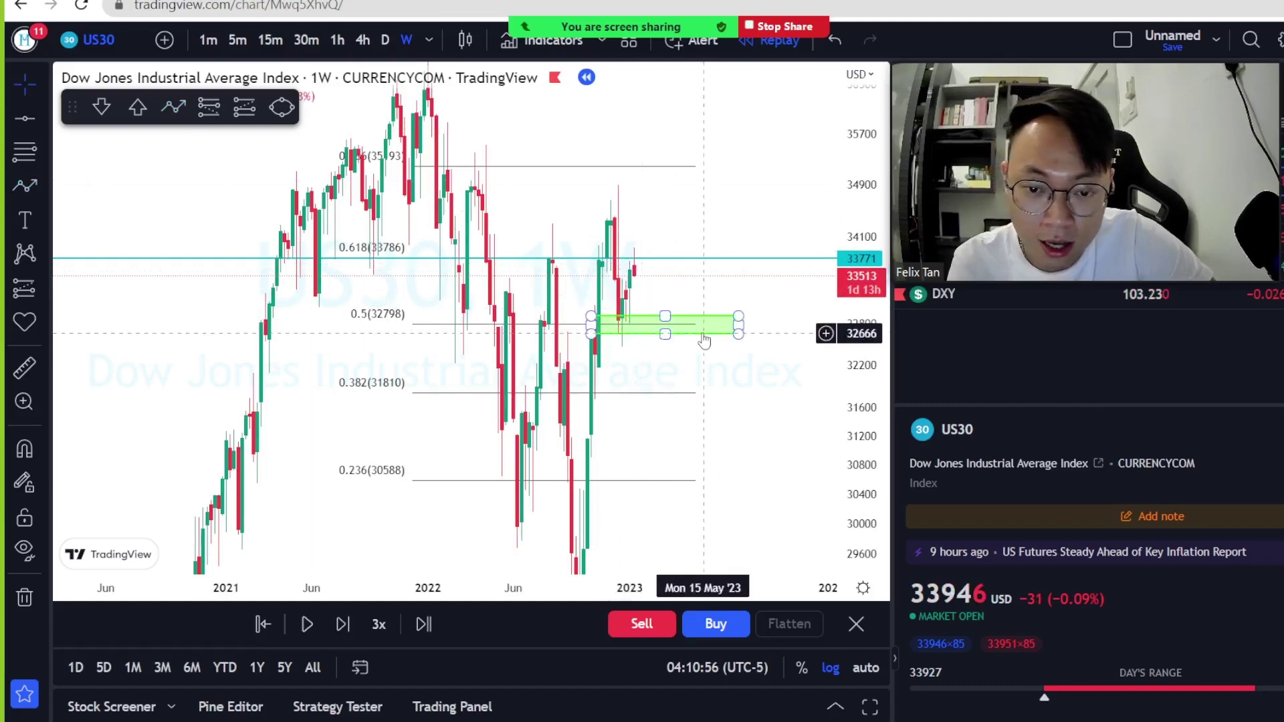
- Switch the chart to the daily timeframe and back to weekly to view the latest candles around the 0.618 level
scroll(635, 265, up, 2)
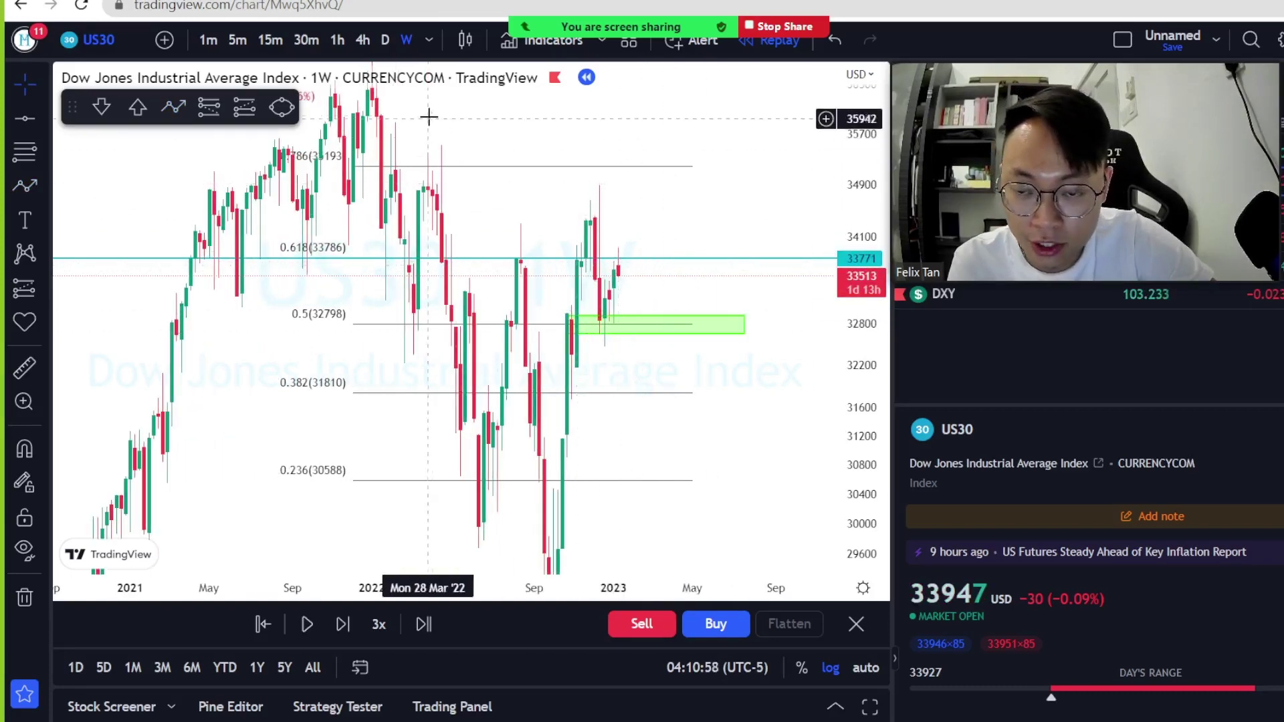
click(386, 41)
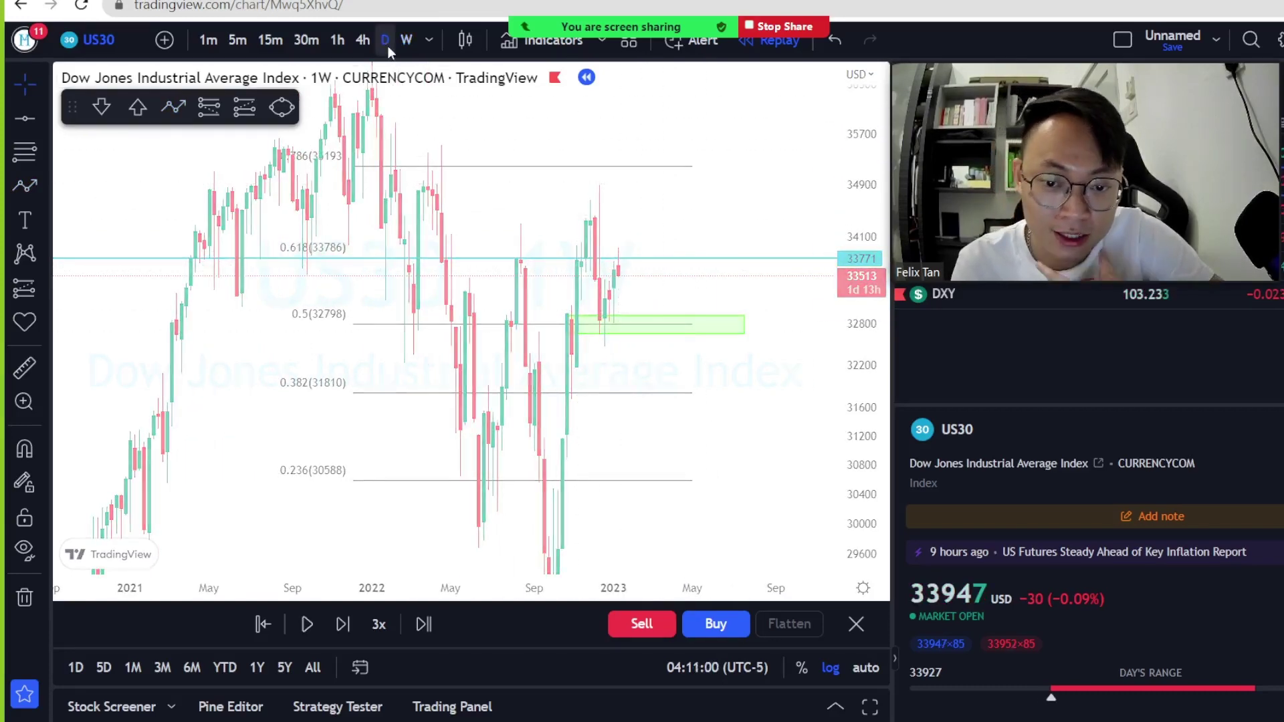
click(405, 42)
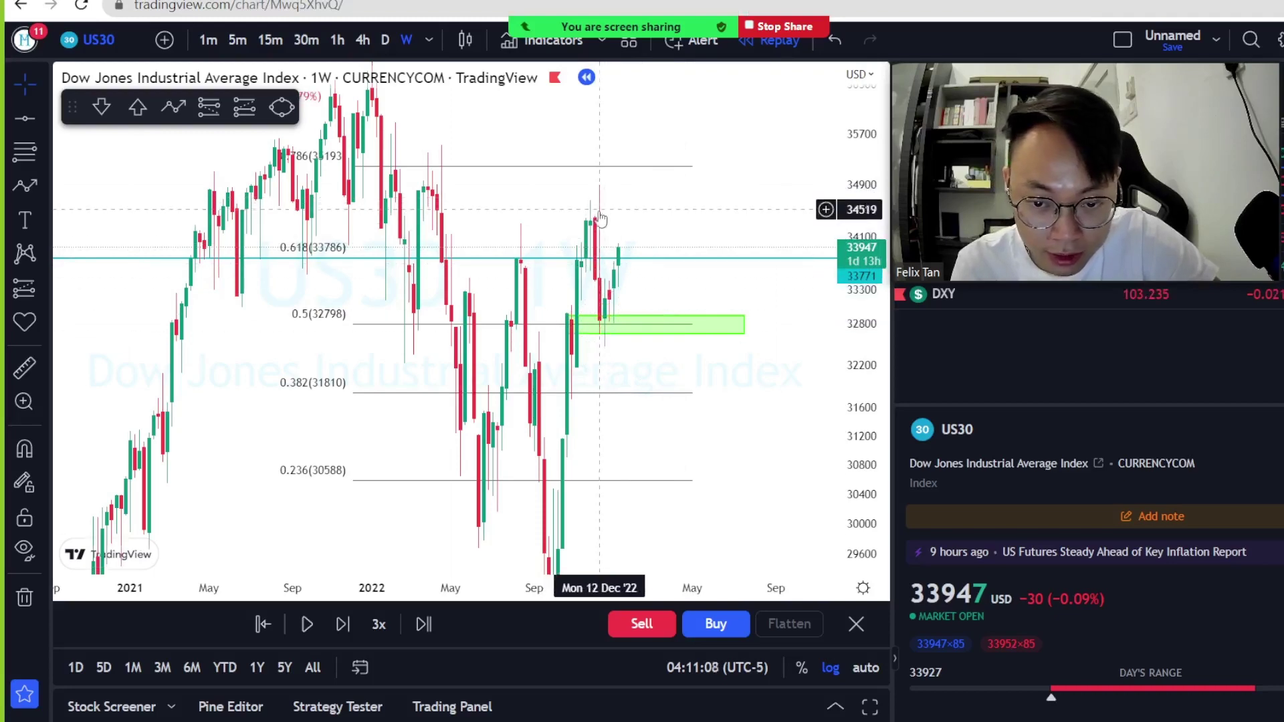
scroll(619, 301, up, 3)
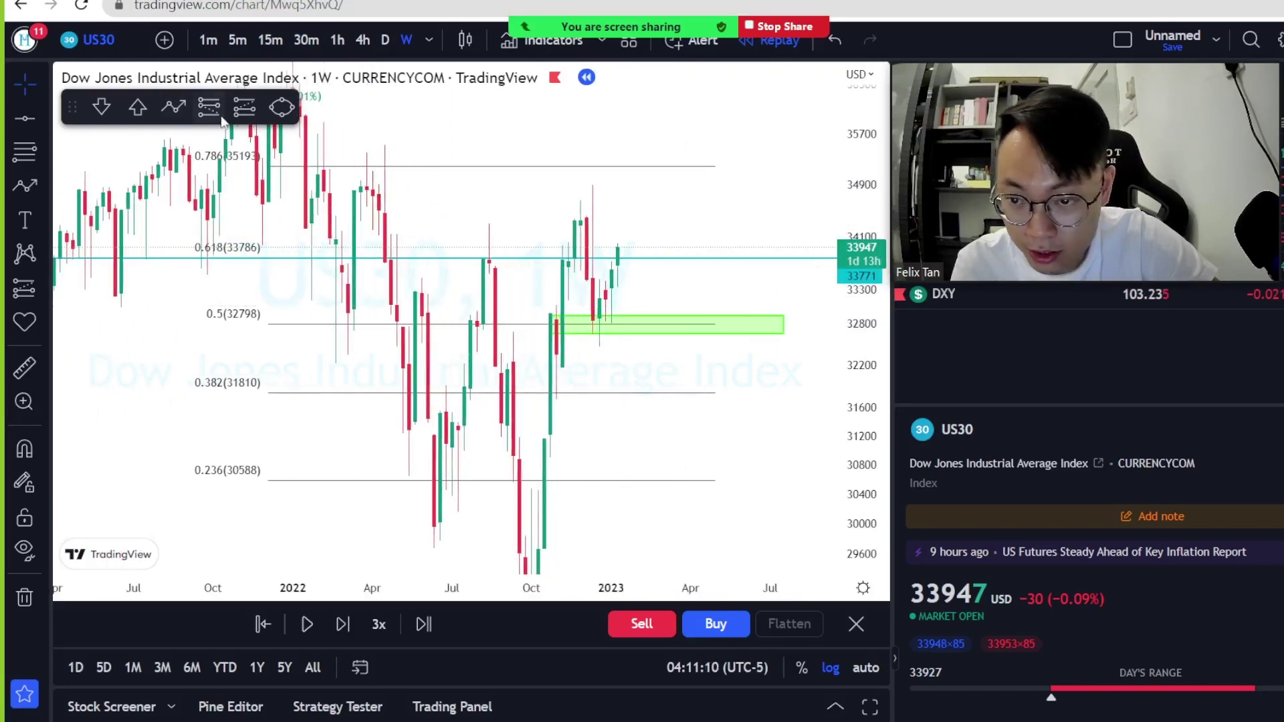
- Circle the price action between November 2022 and January 2023 with an ellipse from about 34679 to 32859, and delete it
click(279, 108)
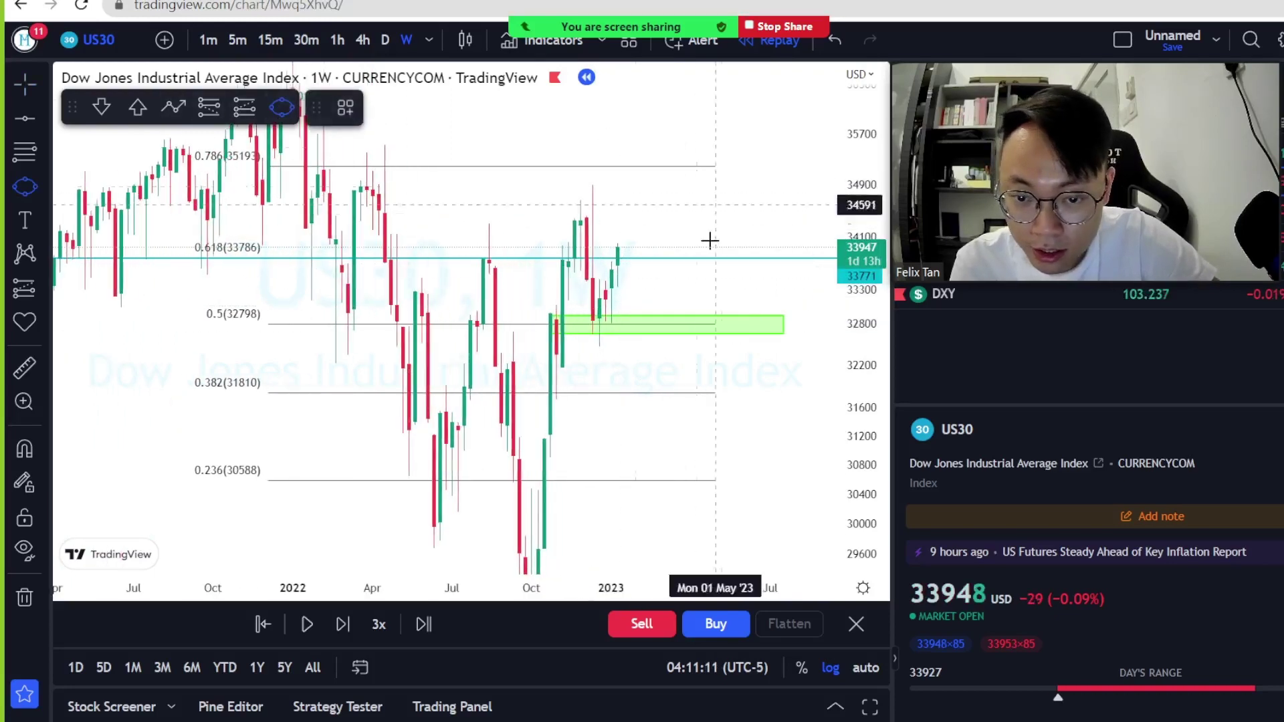
click(562, 199)
click(635, 320)
click(644, 232)
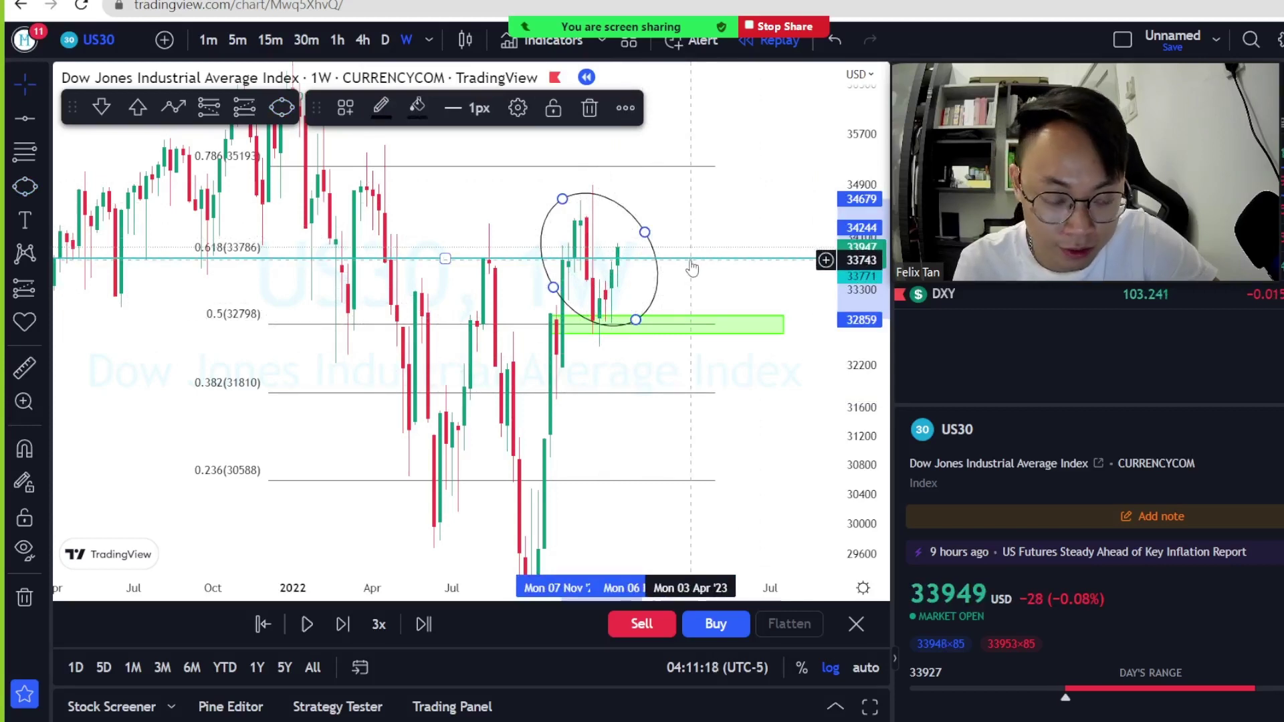
drag(857, 165, 857, 207)
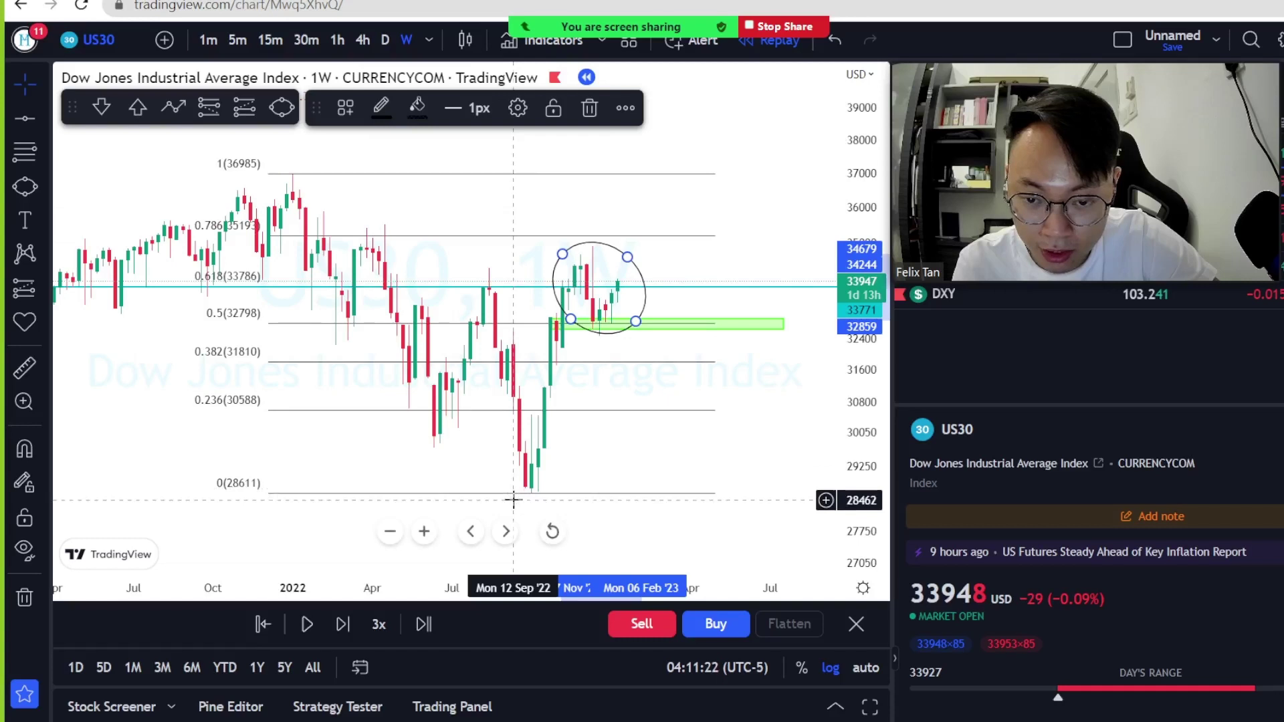
key(Delete)
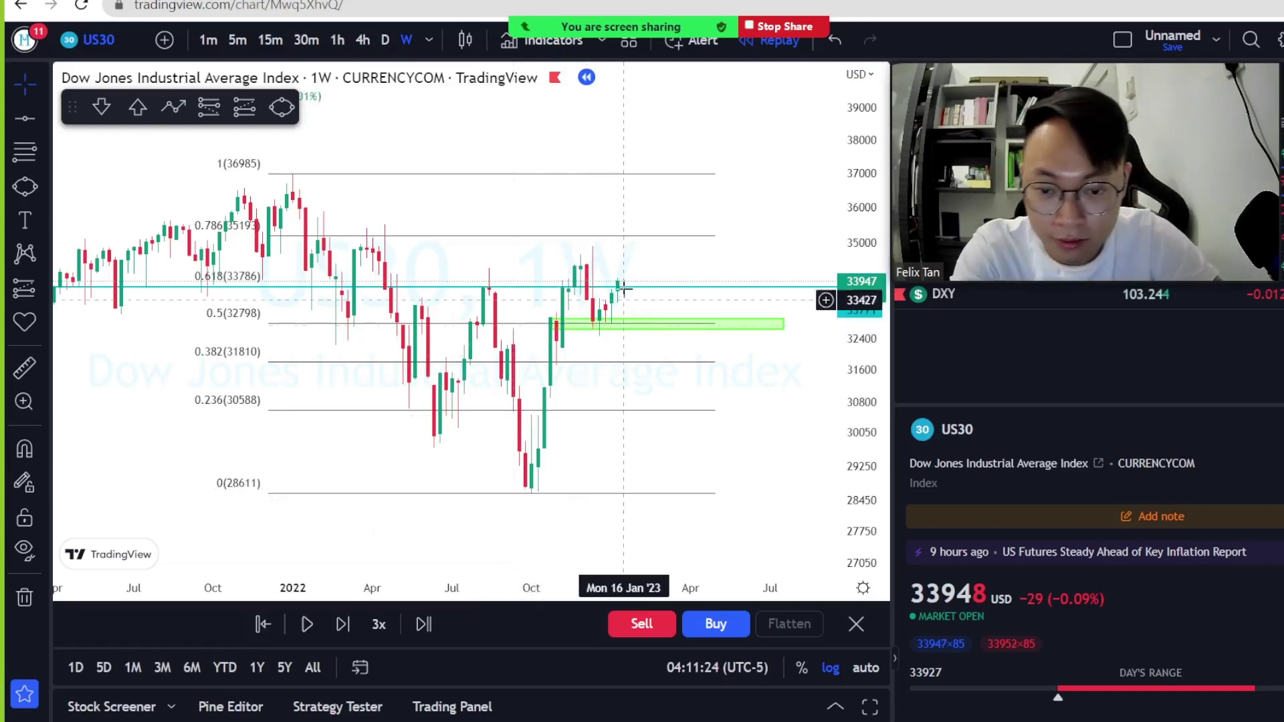
- Remove all drawings and draw a Fibonacci retracement from the October 2022 low at 28613 to the December 2022 high at 34904
click(24, 596)
click(158, 648)
click(24, 151)
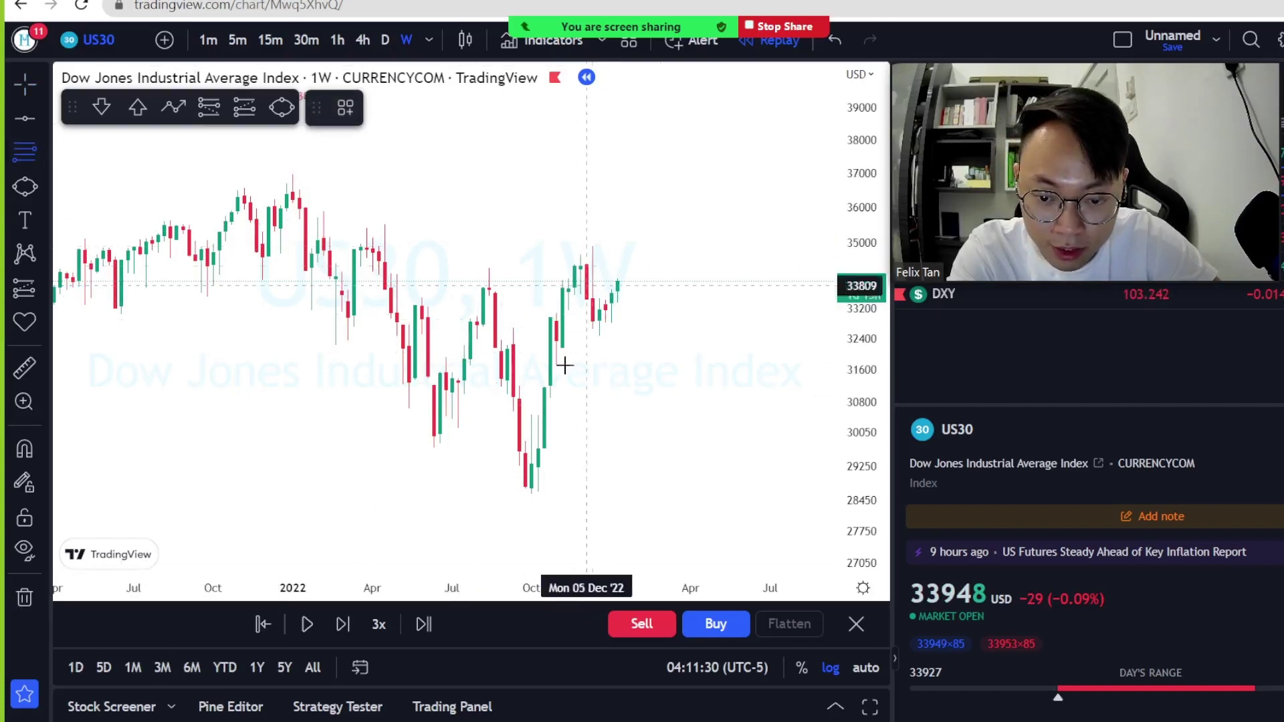
mouse_move(495, 493)
mouse_down()
mouse_move(653, 278)
mouse_move(636, 247)
mouse_up()
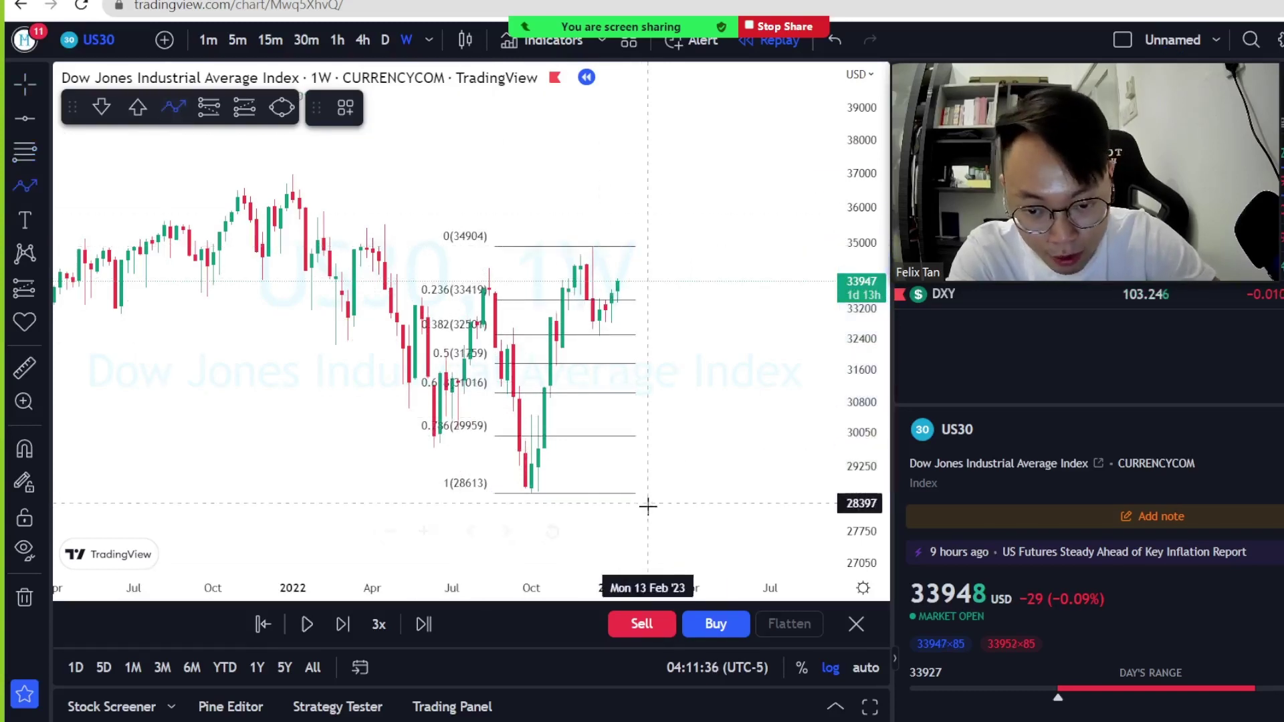
- Trace the rally and pullback to the 0.382 level with a three-point zigzag path, and mark that level with a horizontal line at 32506
click(525, 480)
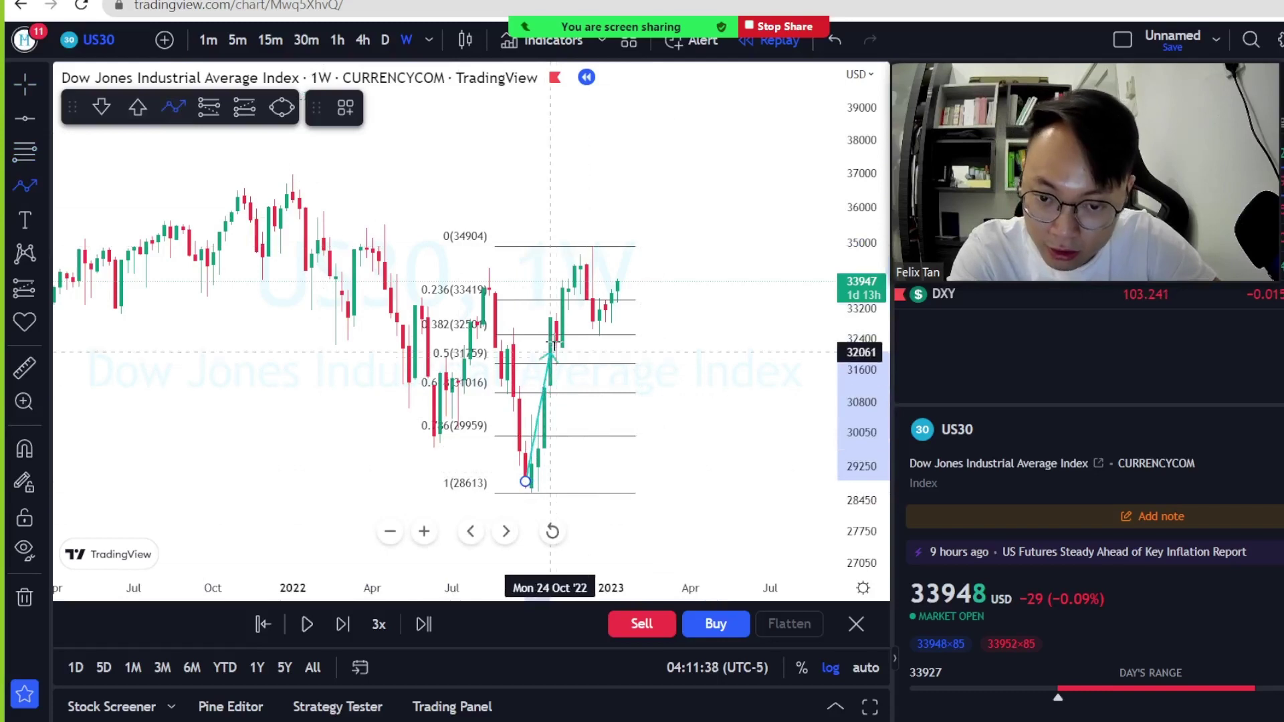
click(580, 246)
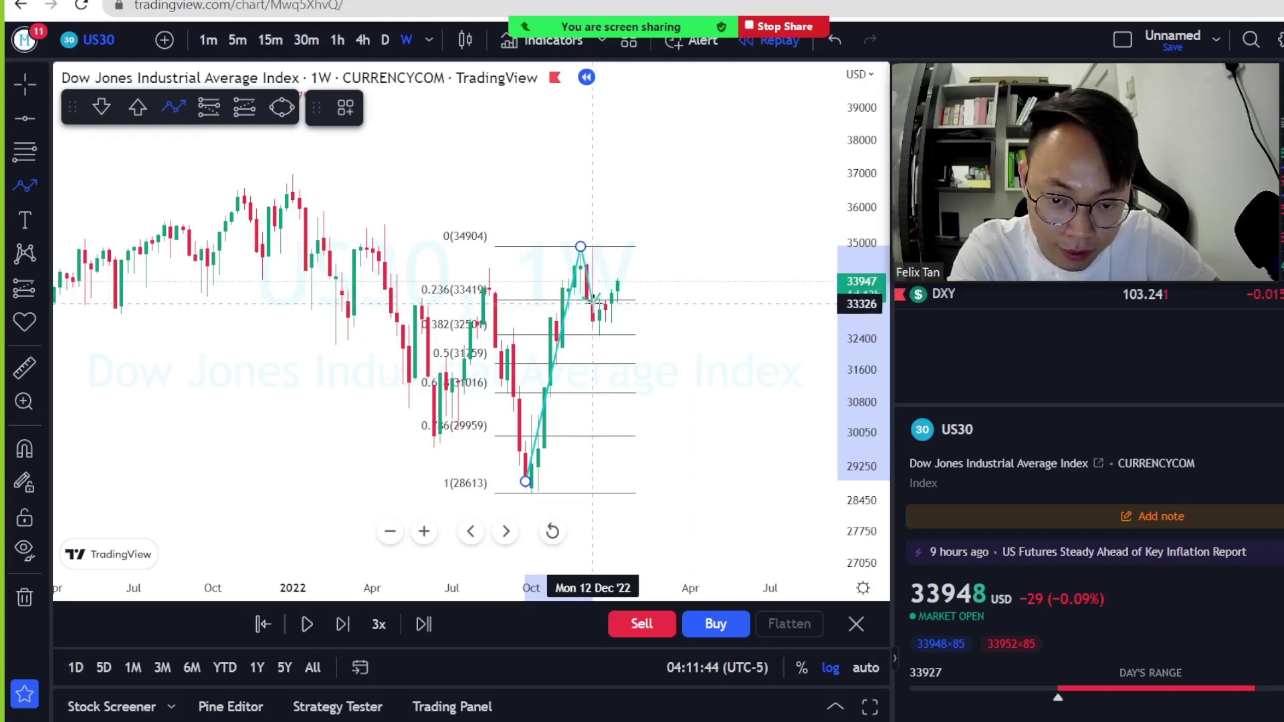
click(600, 331)
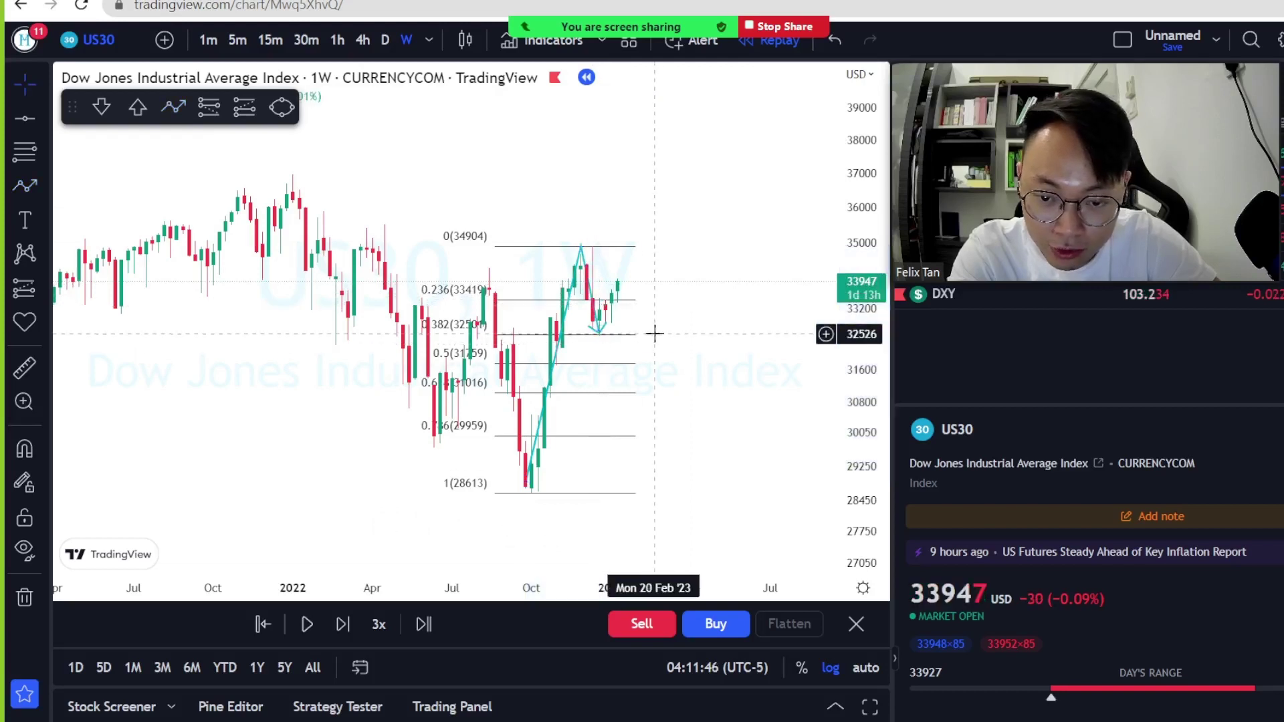
drag(848, 450, 788, 315)
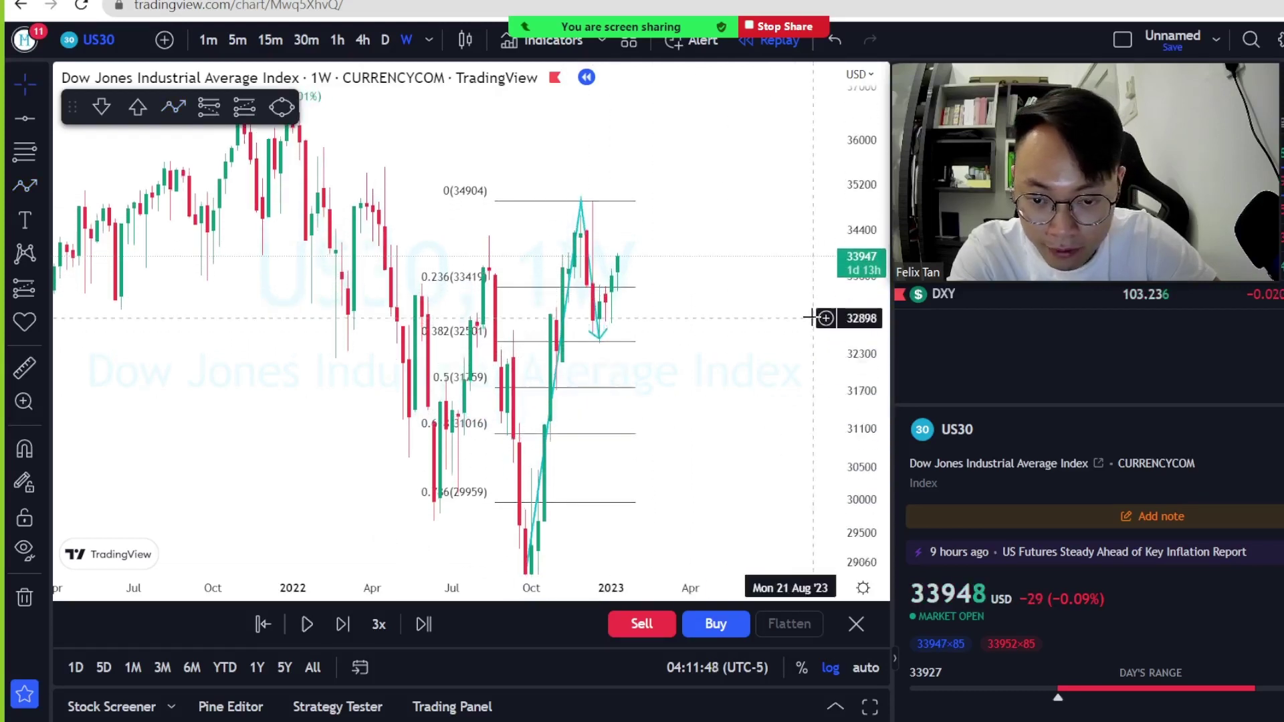
click(25, 118)
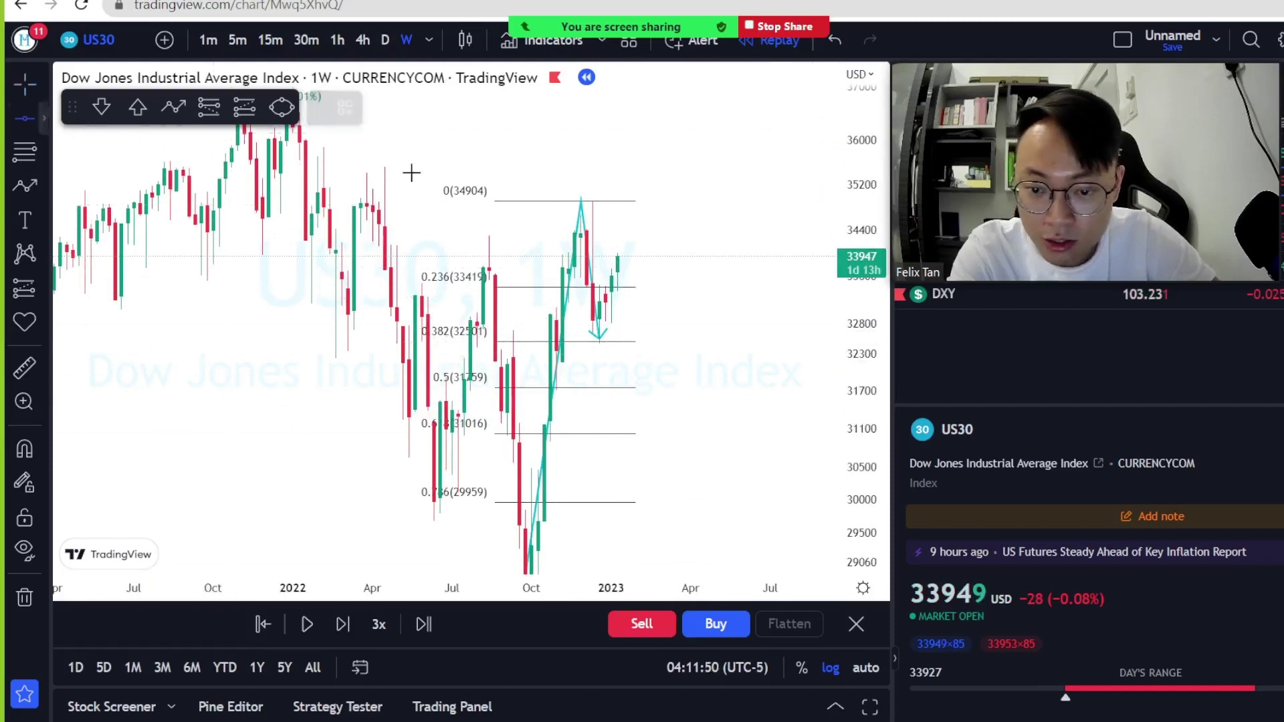
click(641, 341)
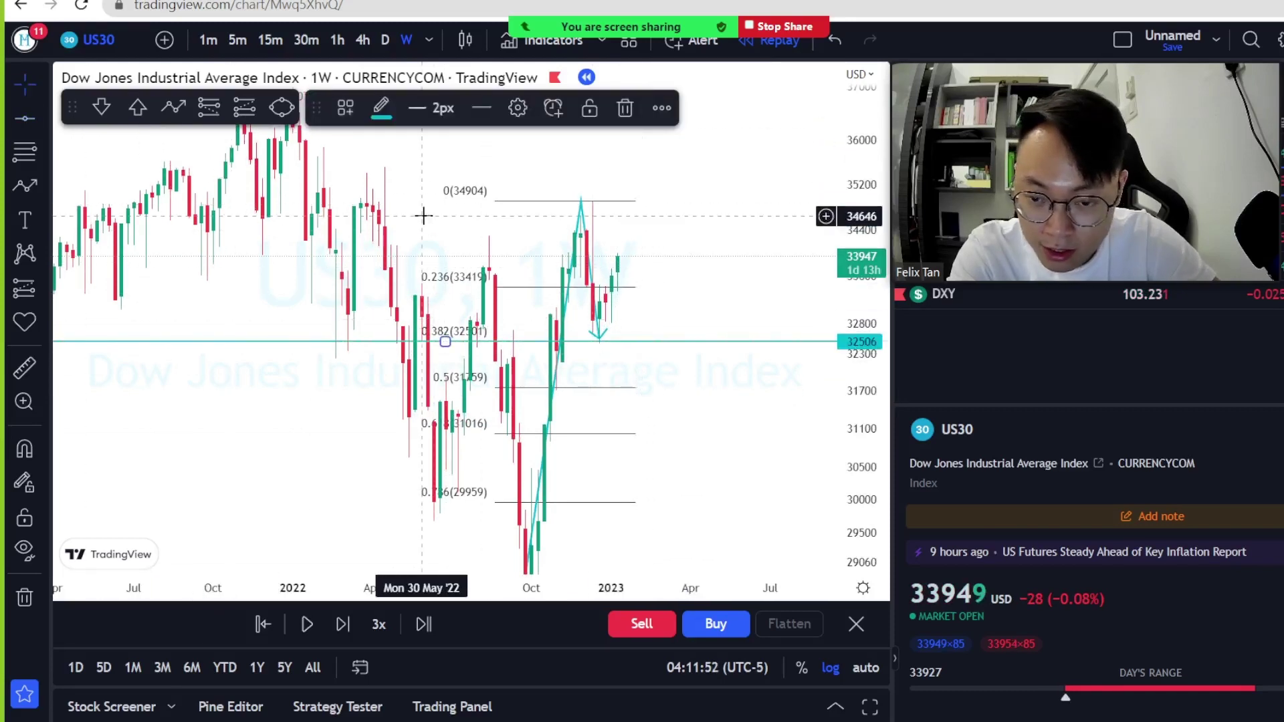
- Circle the late October to early November 2022 candles at the 0.382 line with a small ellipse, and delete it
click(281, 107)
click(538, 337)
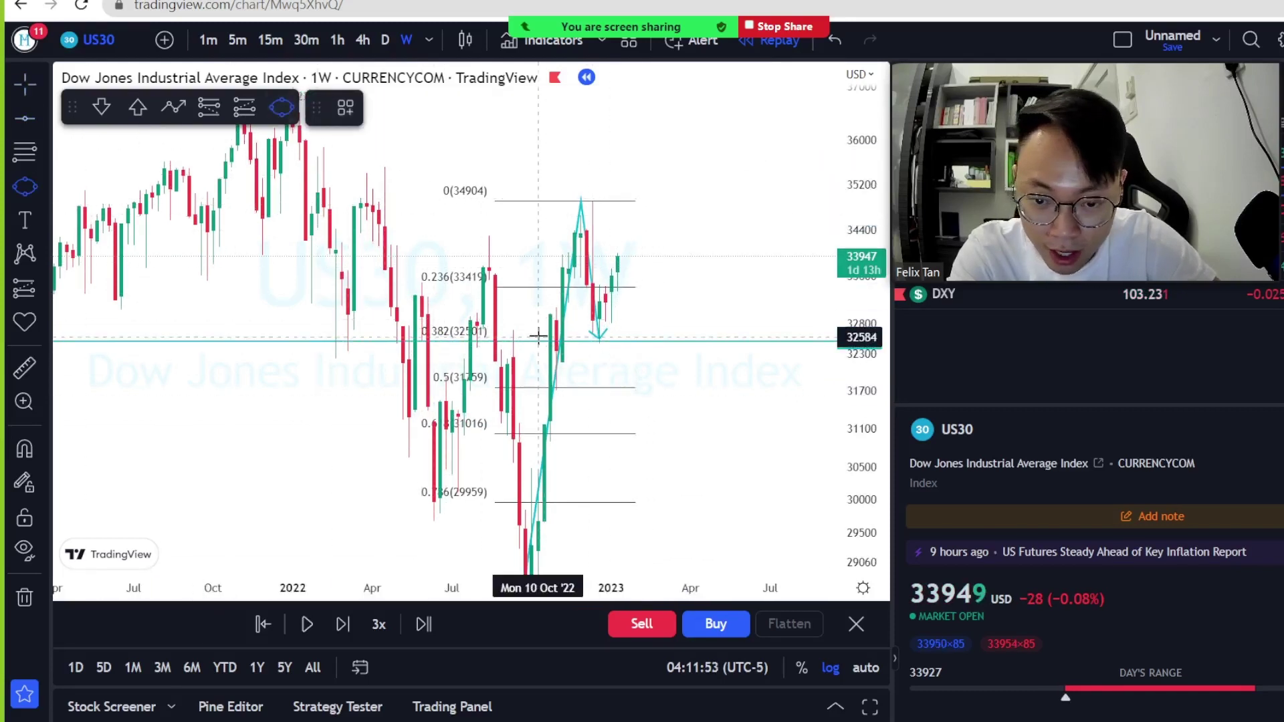
click(568, 361)
click(561, 338)
click(544, 360)
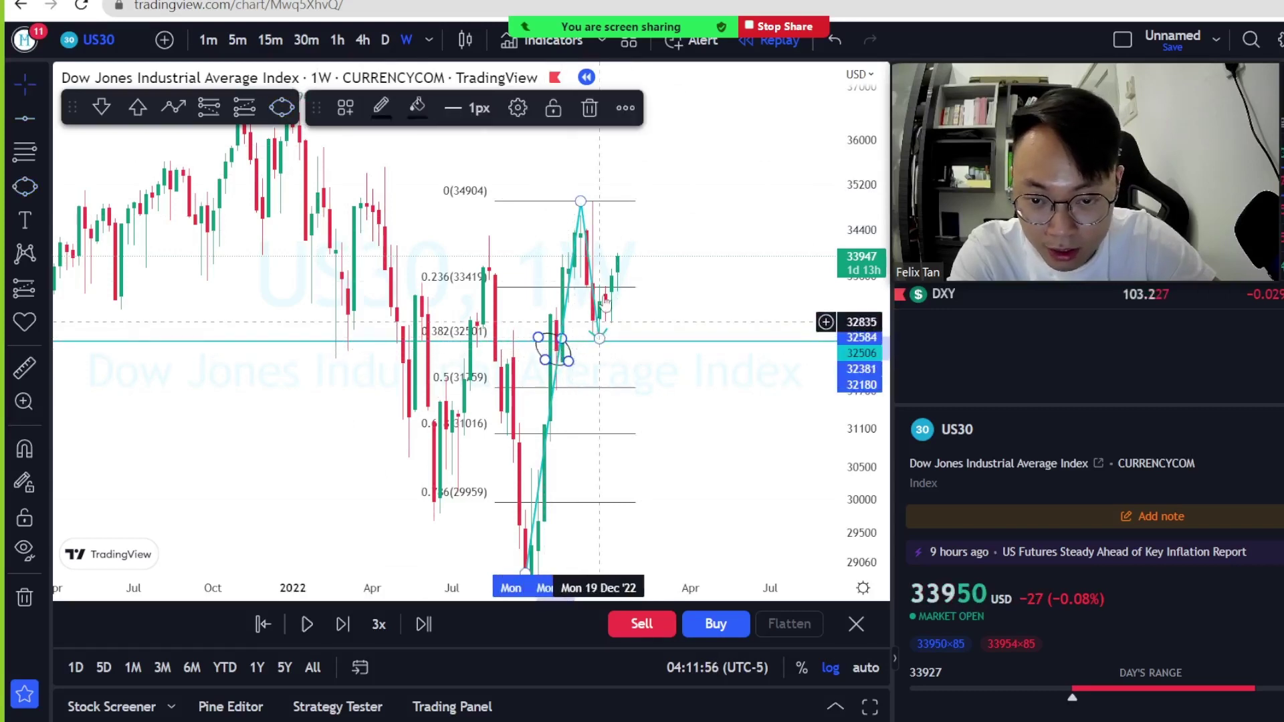
key(Delete)
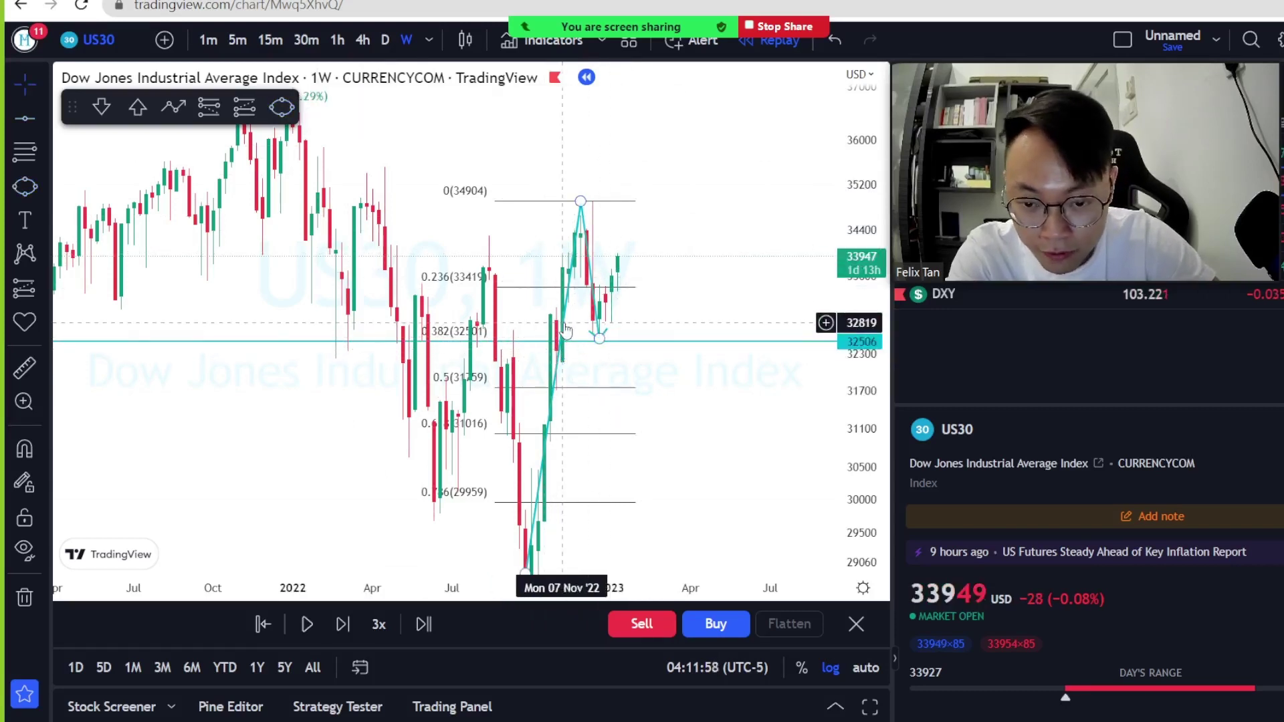
- Delete the zigzag path, the horizontal line and the Fibonacci retracement from the weekly chart
key(Delete)
key(Delete)
key(Delete)
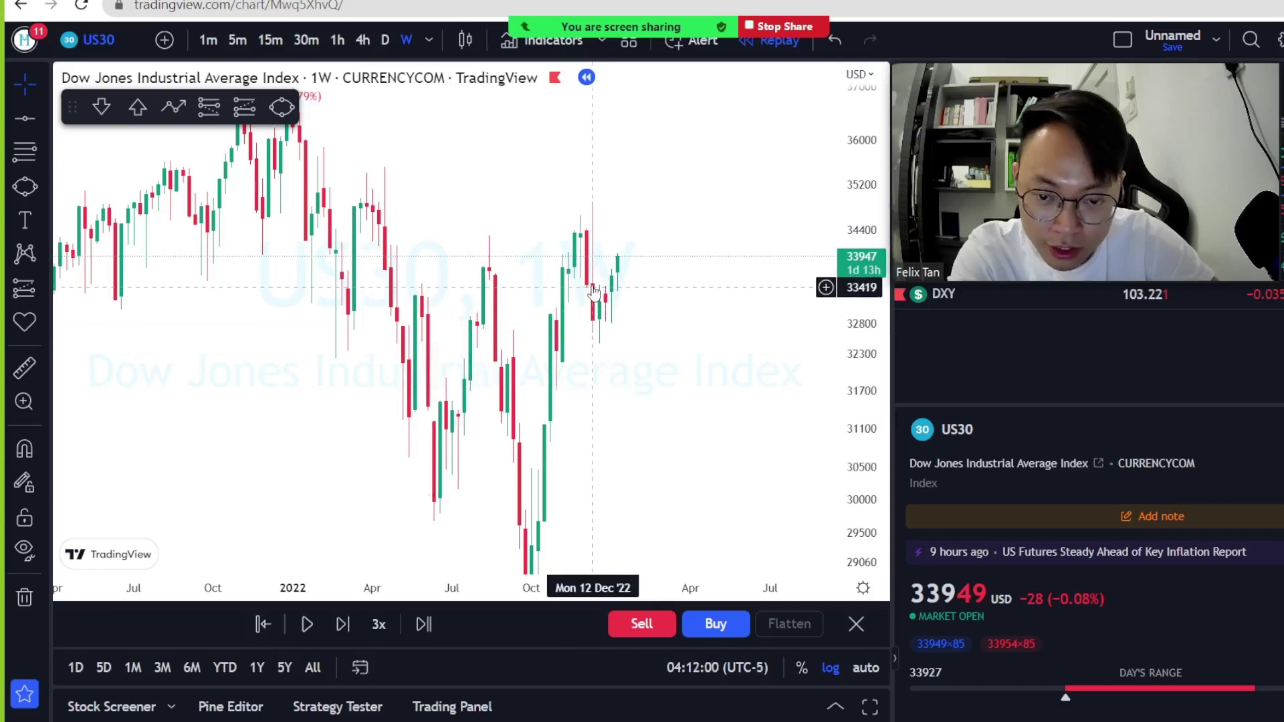
- Switch to the daily chart and draw a Fibonacci retracement from the December 2022 high at 34896 to the December low at 32475
scroll(587, 289, up, 1)
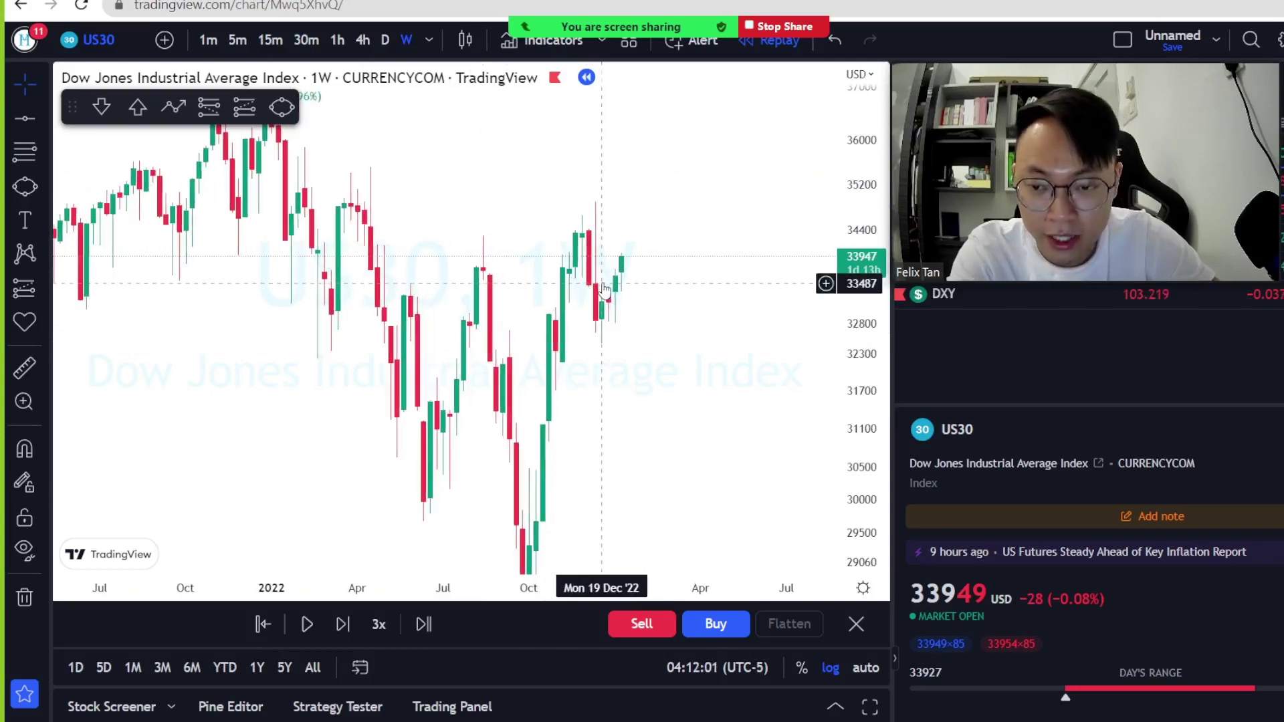
click(387, 43)
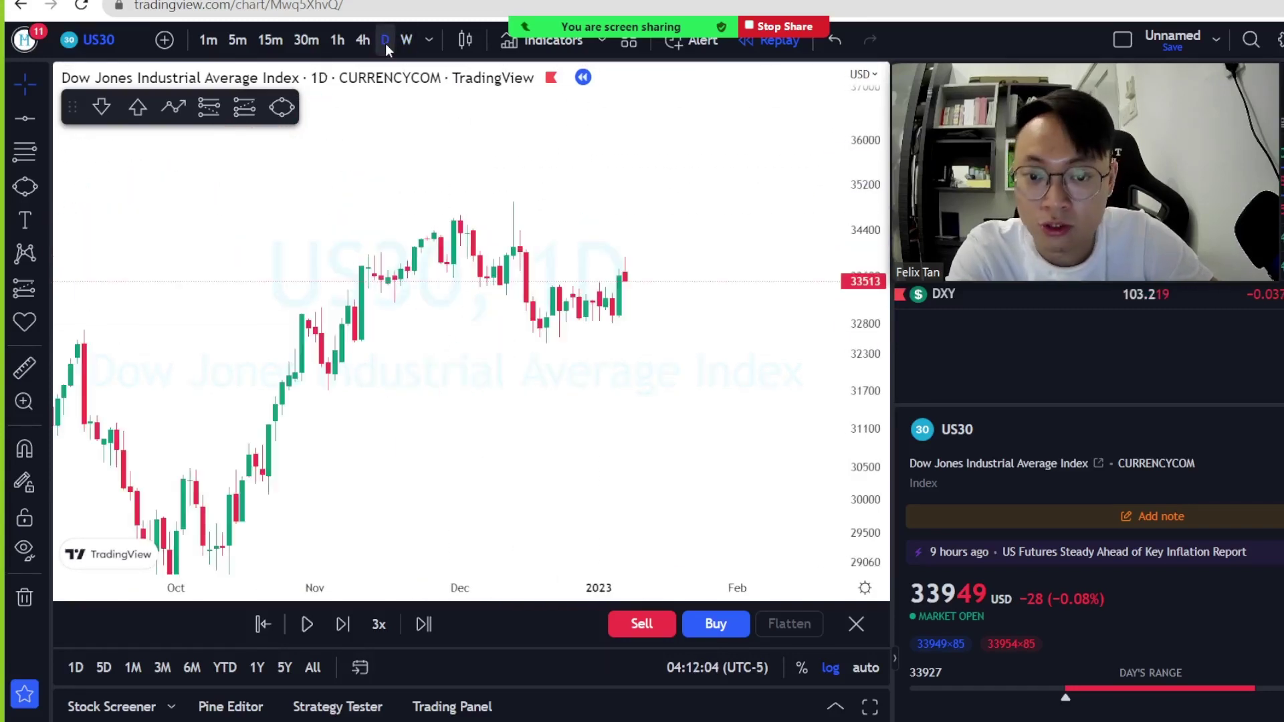
scroll(701, 289, down, 3)
scroll(701, 289, down, 2)
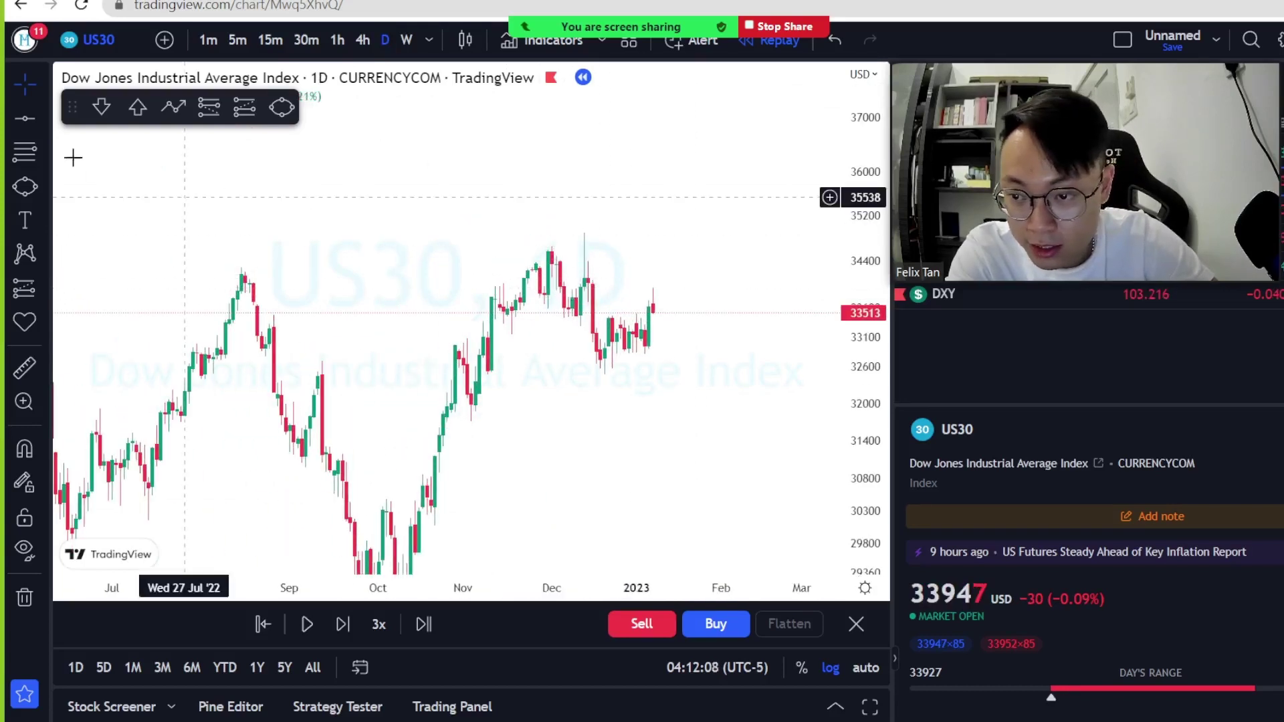
click(25, 151)
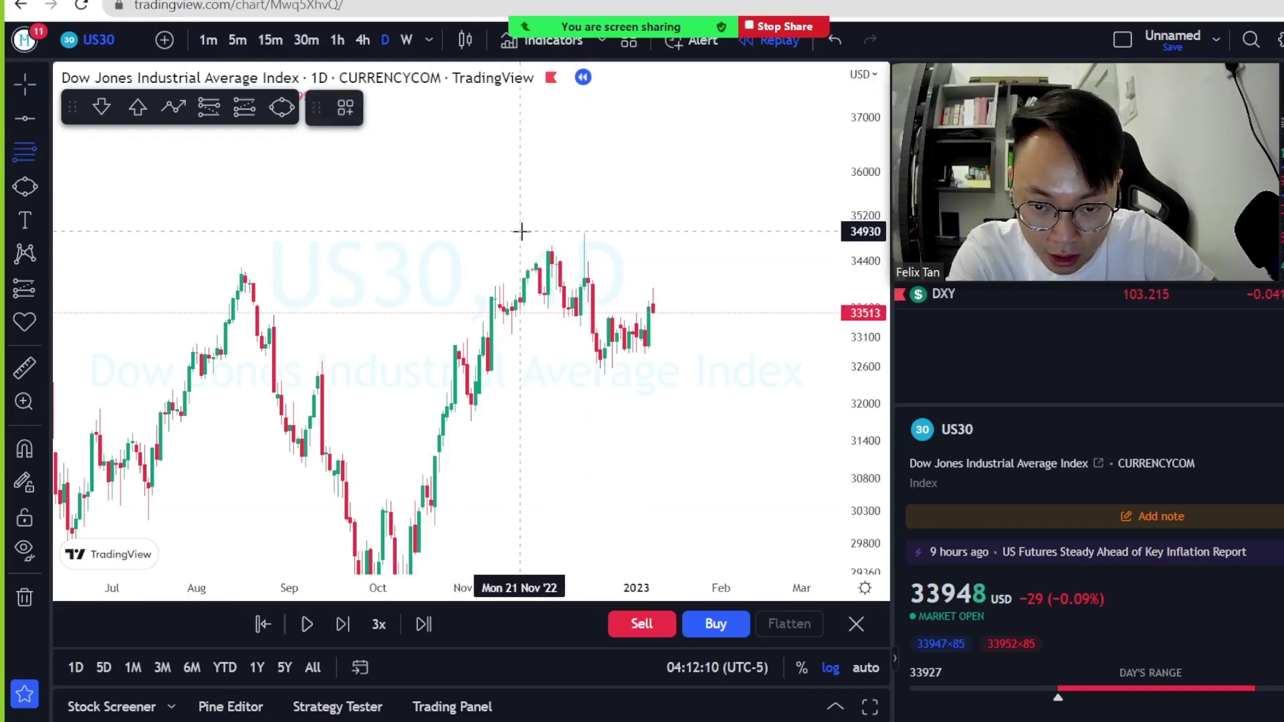
click(520, 232)
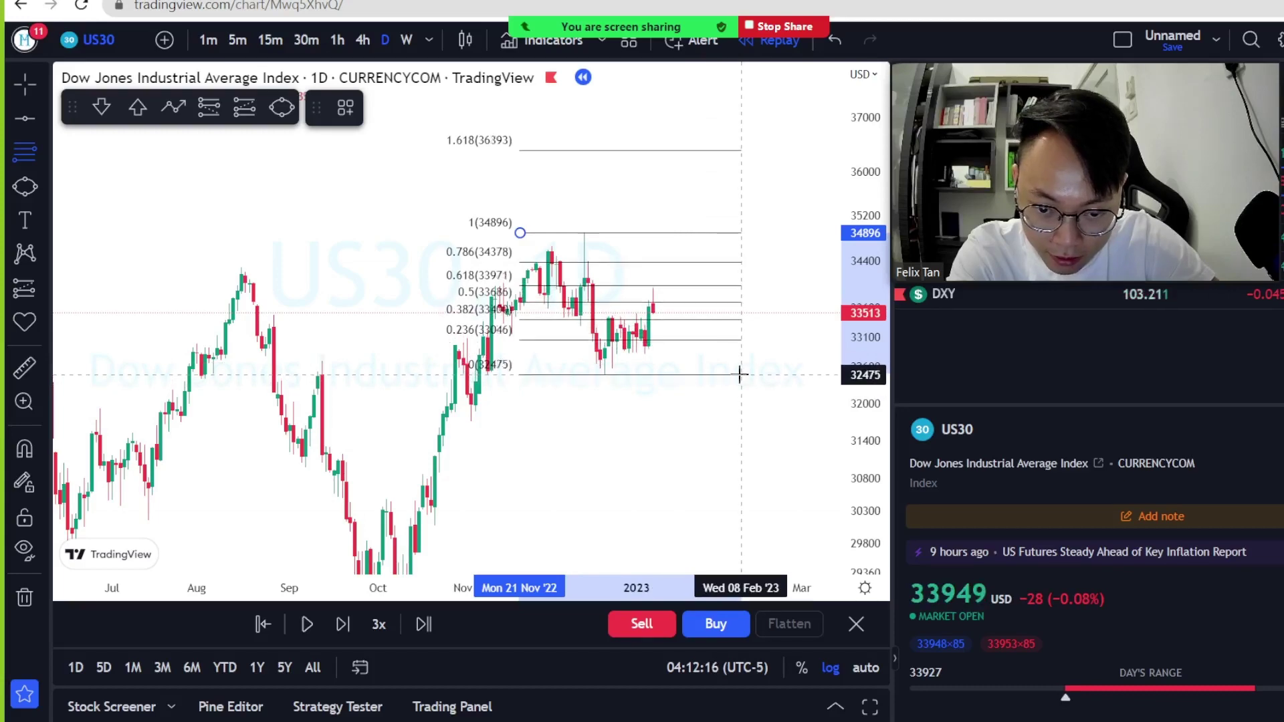
click(739, 375)
drag(860, 431, 861, 321)
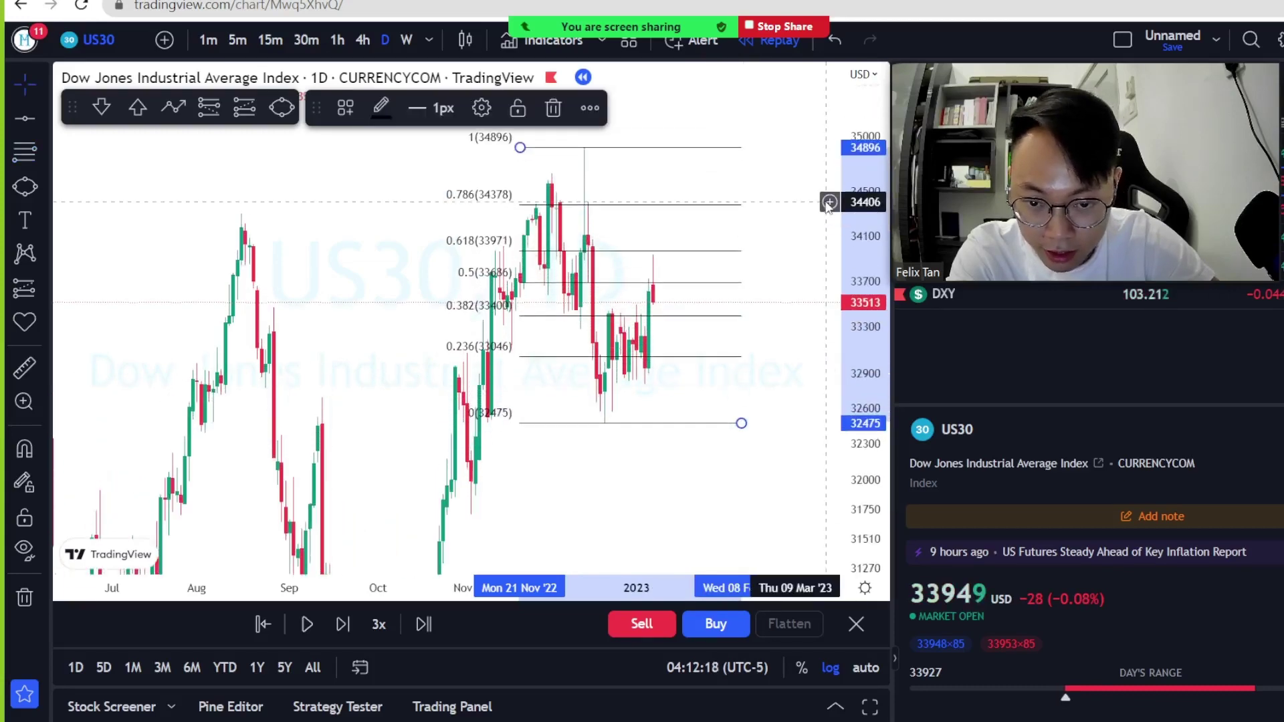
- Mark the 0.236 level of the daily retracement with a horizontal line at 33053
scroll(785, 223, up, 3)
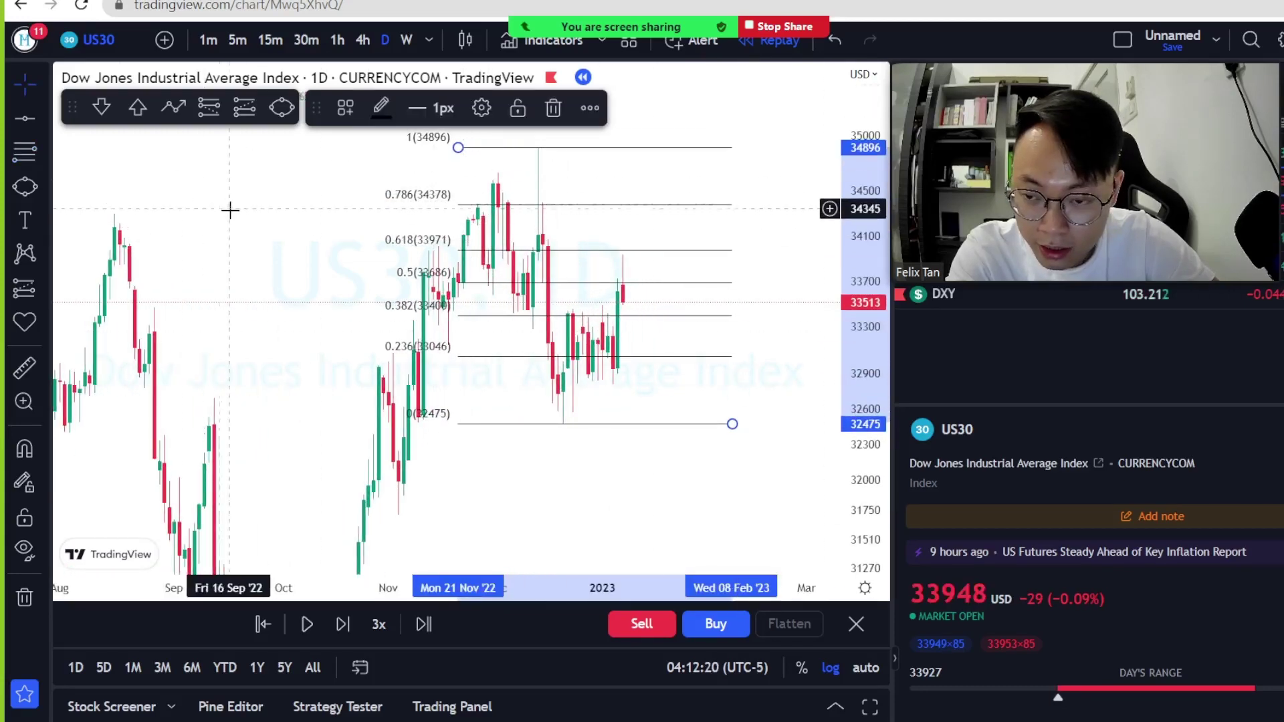
click(22, 125)
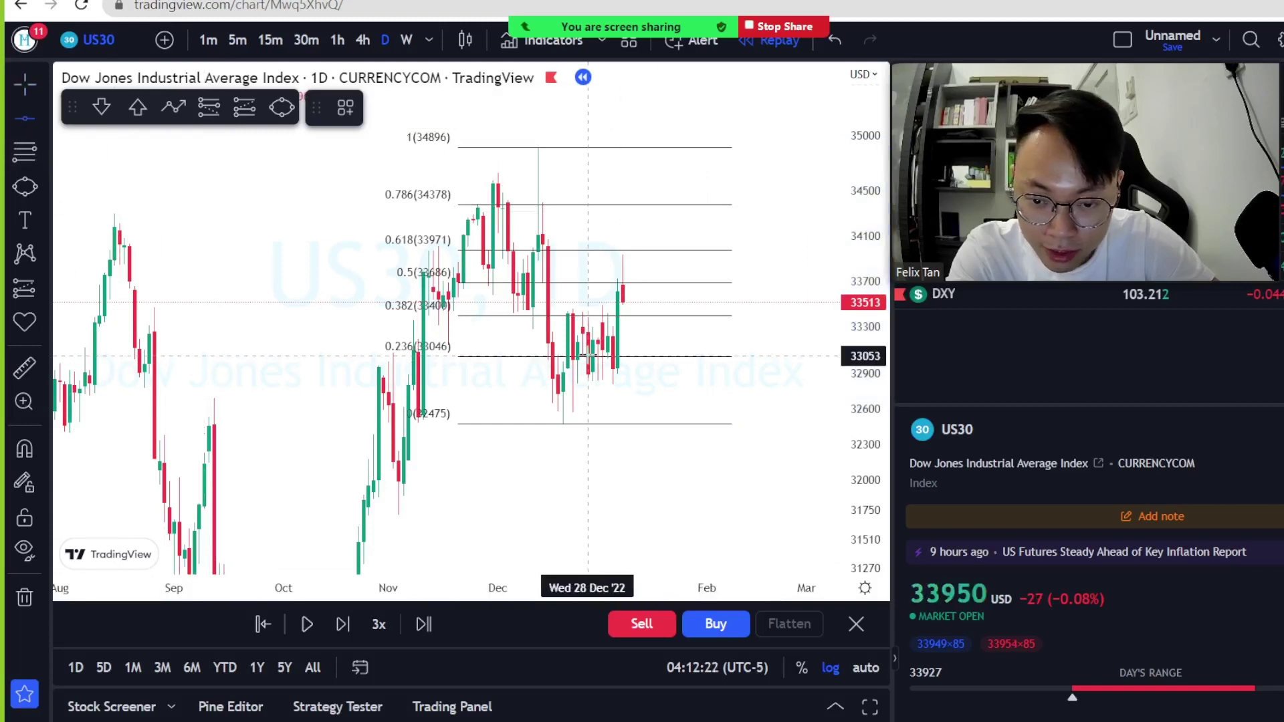
click(588, 355)
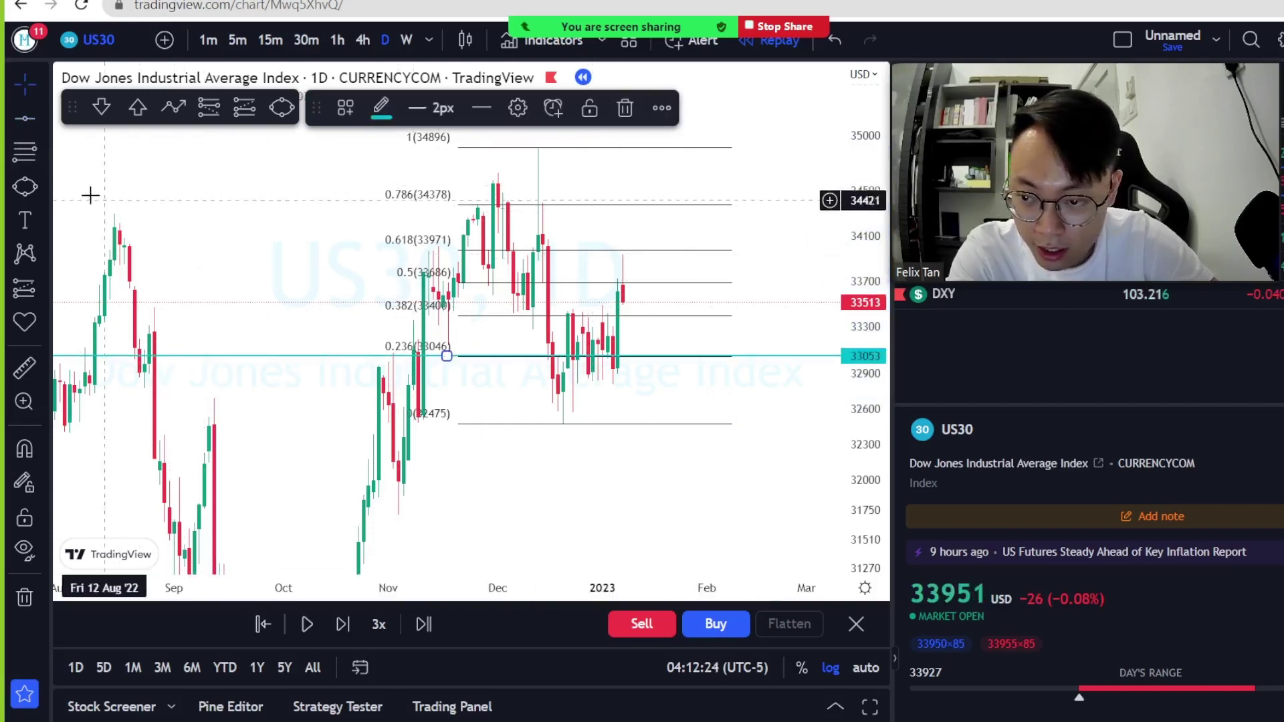
- Box the zone around the 0.236 line from 13 December 2022 to late January 2023 with a rectangle topped at 33118, and delete it
click(42, 188)
click(119, 263)
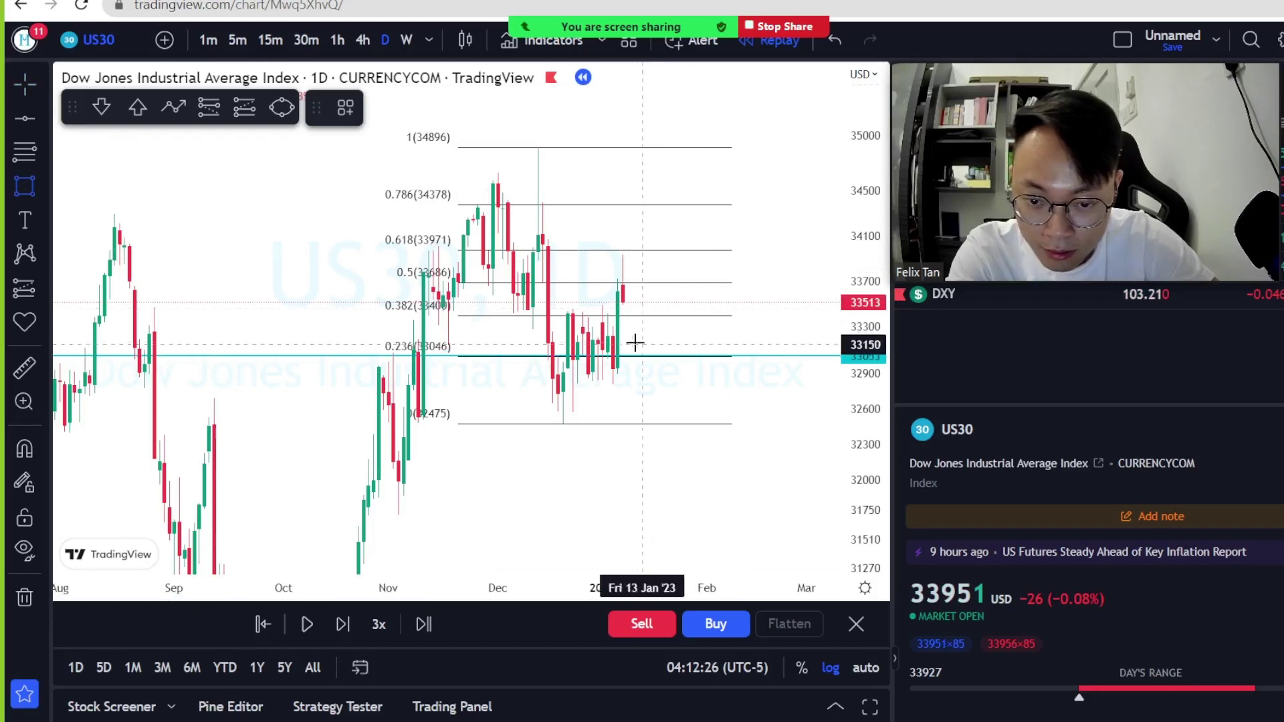
drag(537, 349, 701, 374)
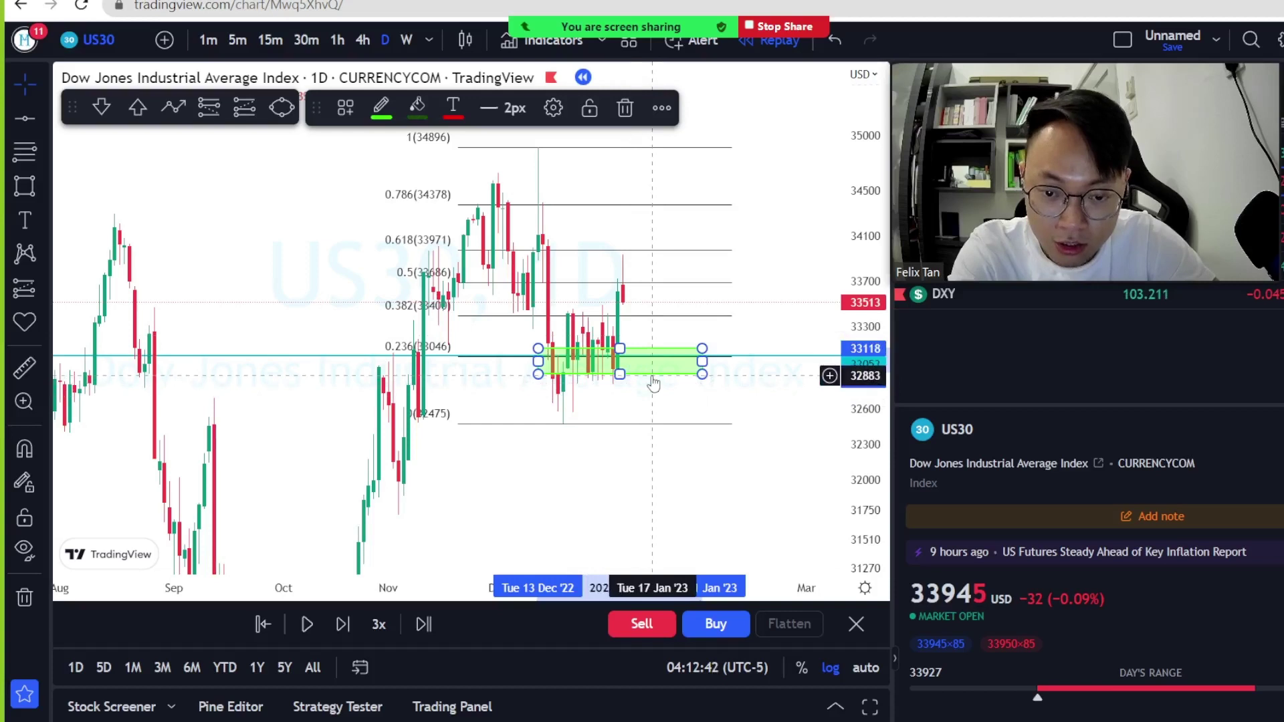
key(Delete)
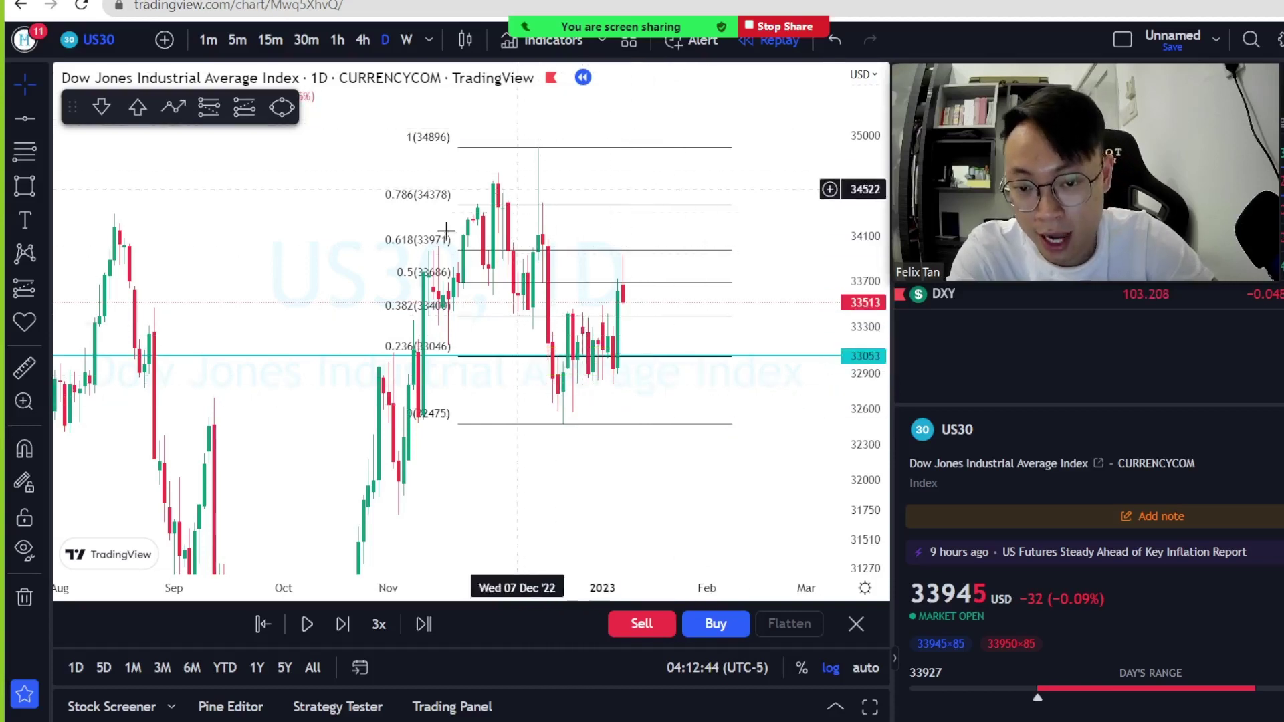
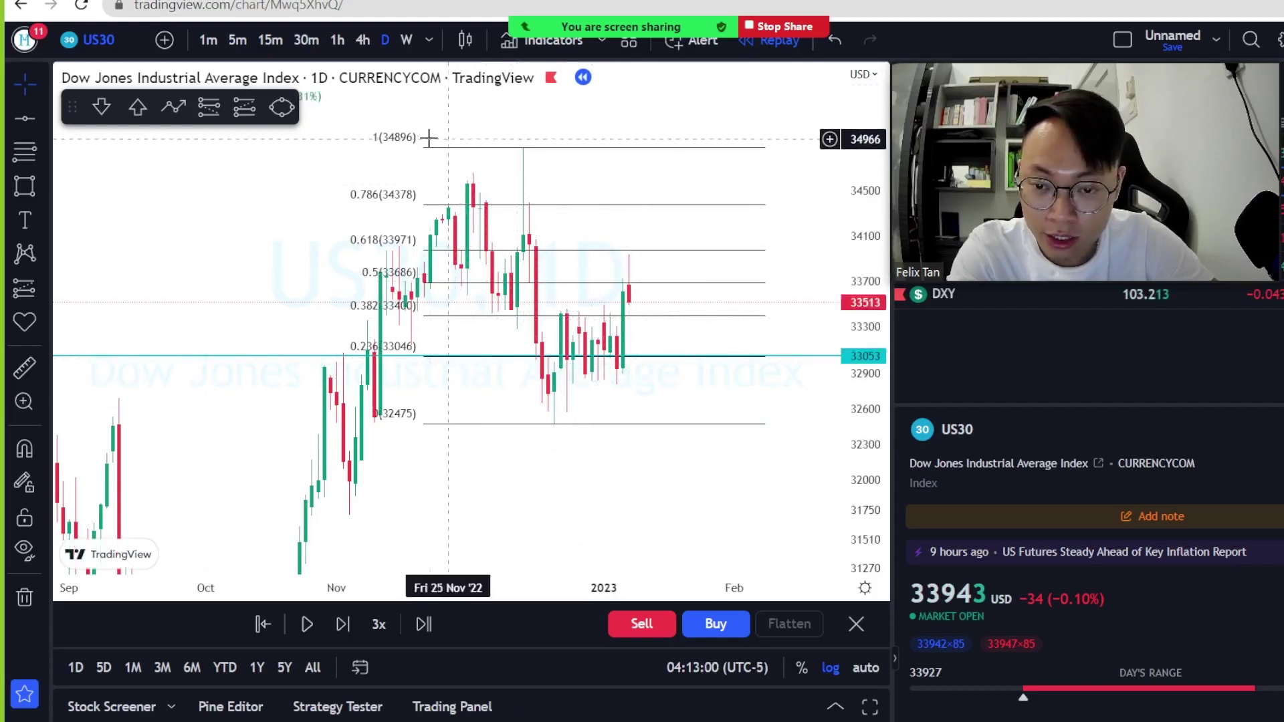
- Trace the December drop and the rebound to 33759 on 6 January 2023 with a three-point zigzag path, and remove it
key(alt+t)
click(467, 170)
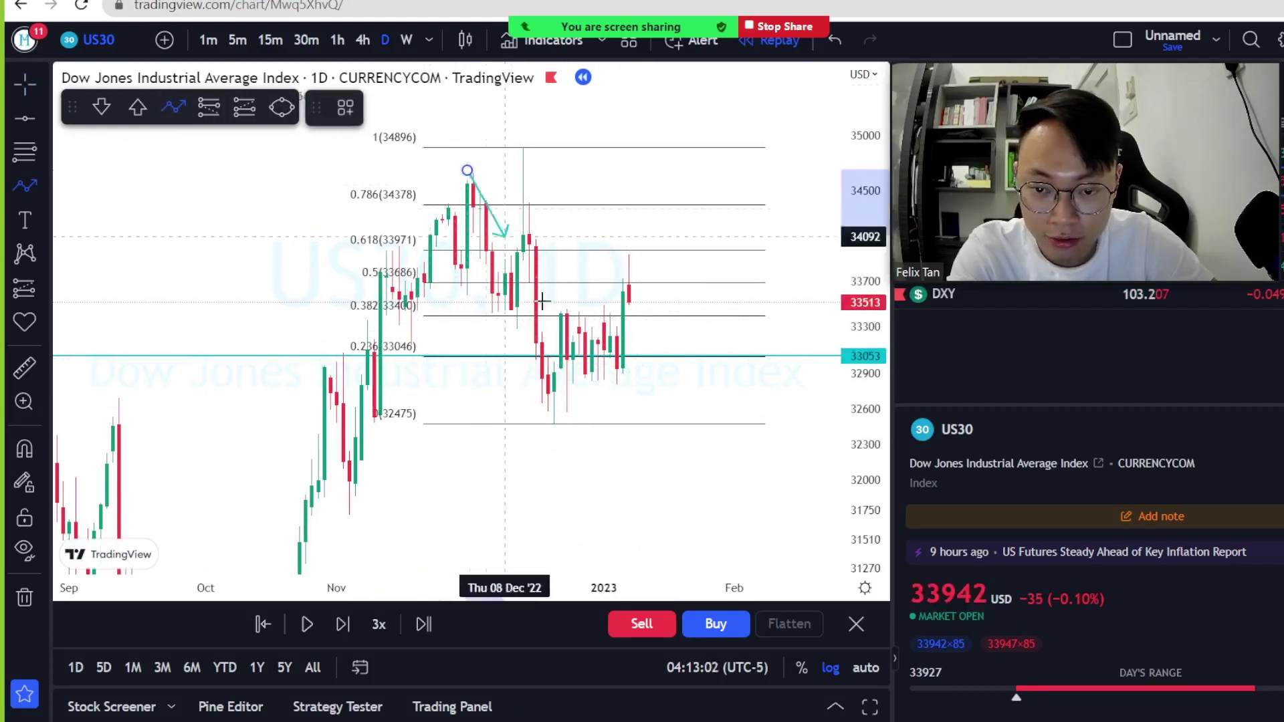
click(566, 404)
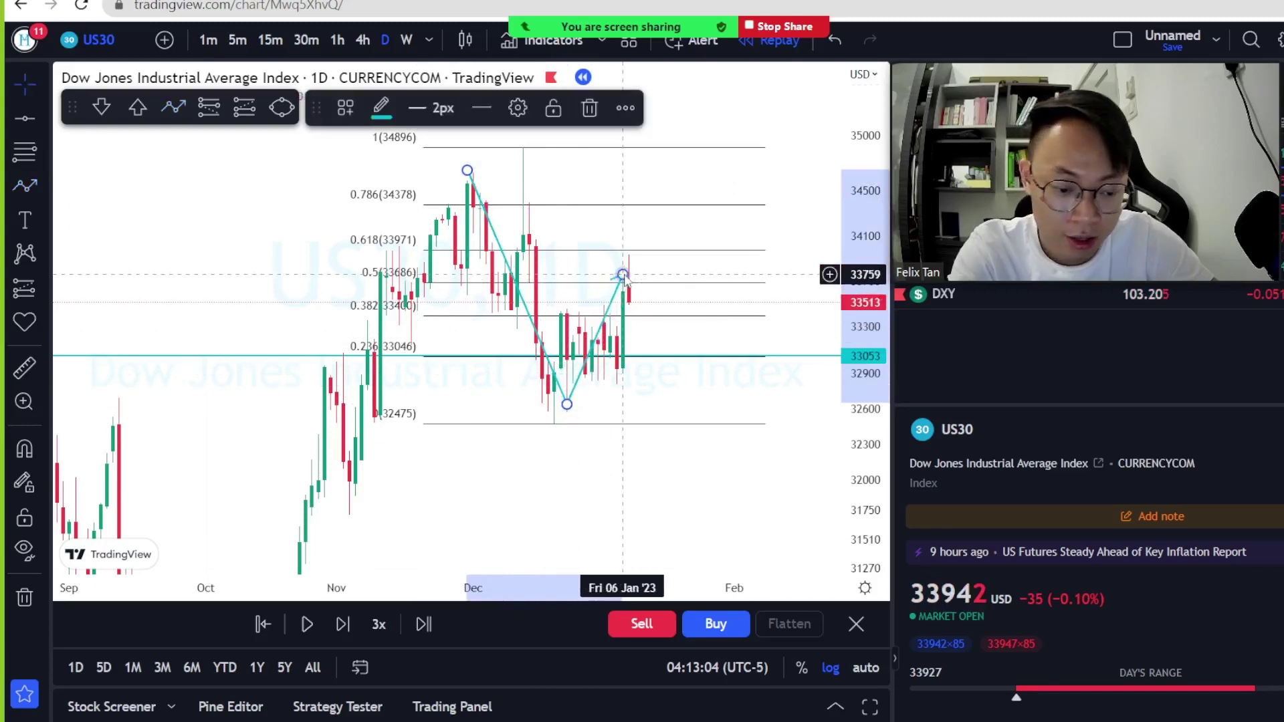
key(Escape)
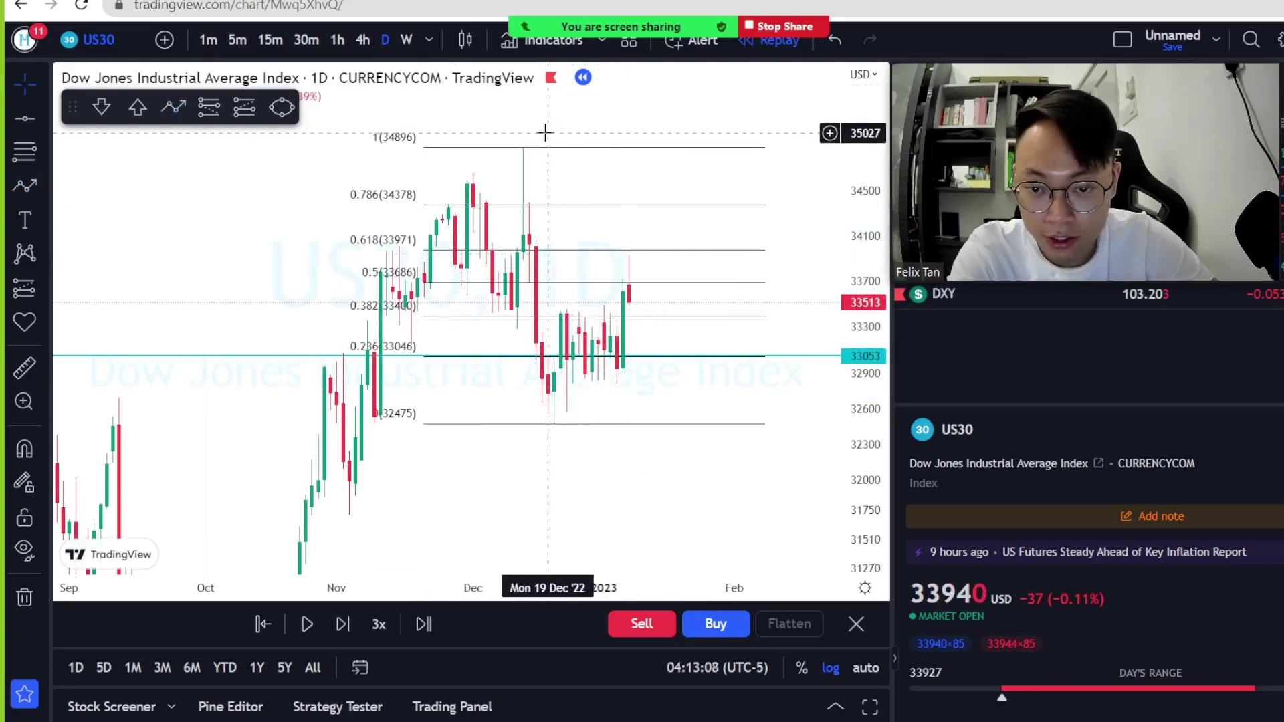
- Return to the weekly chart and remove the horizontal line at 33053
click(406, 42)
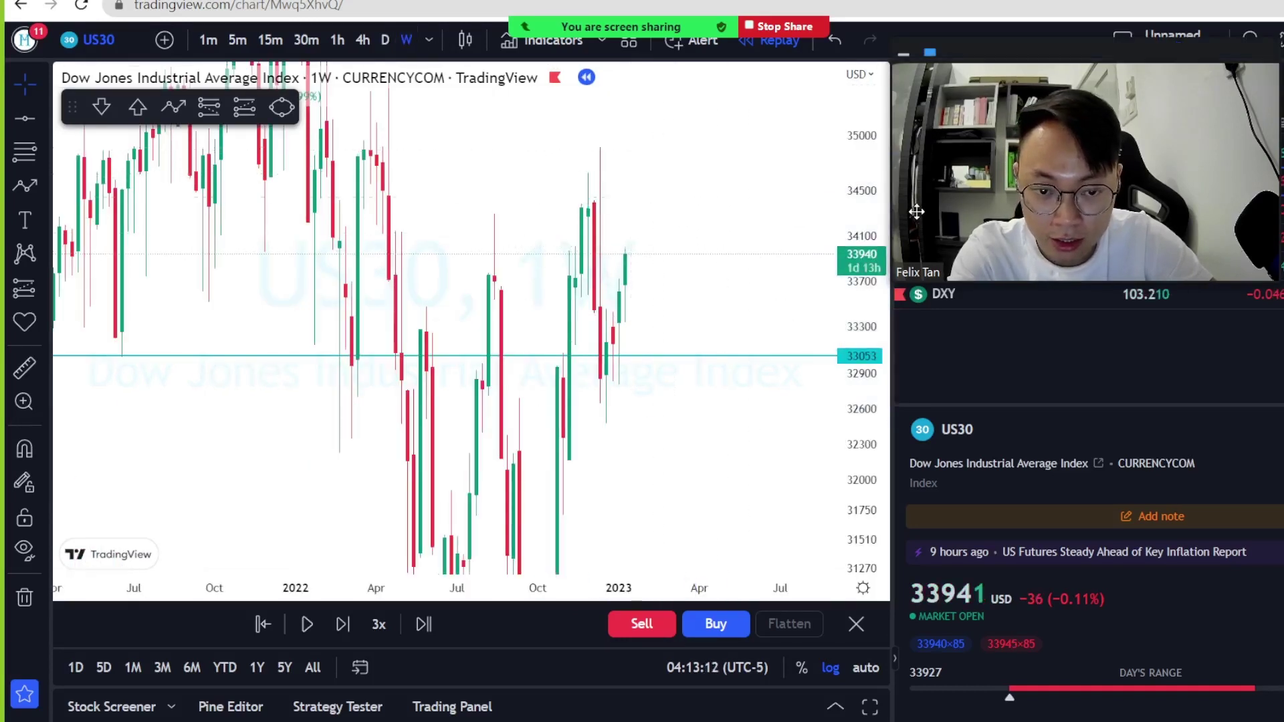
drag(705, 386, 692, 362)
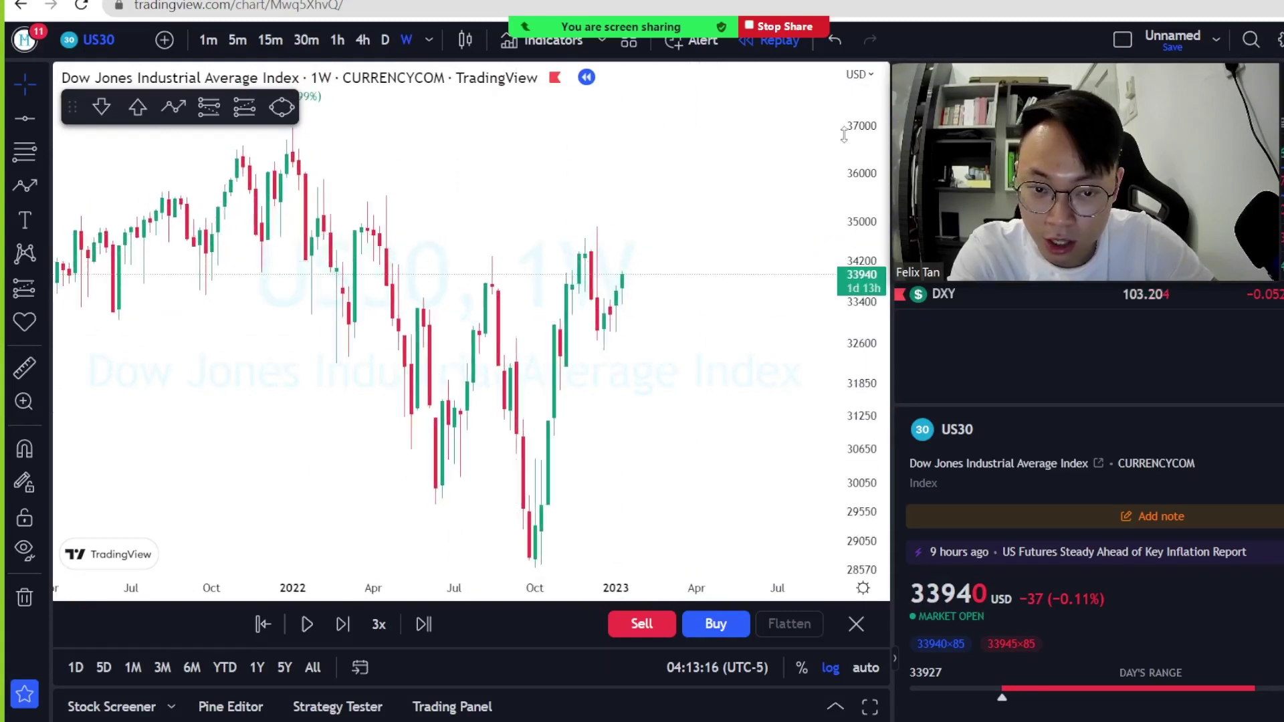
- Draw a Fibonacci retracement from the January 2022 high at 36981 to the October 2022 low at 28627, and delete it
click(12, 154)
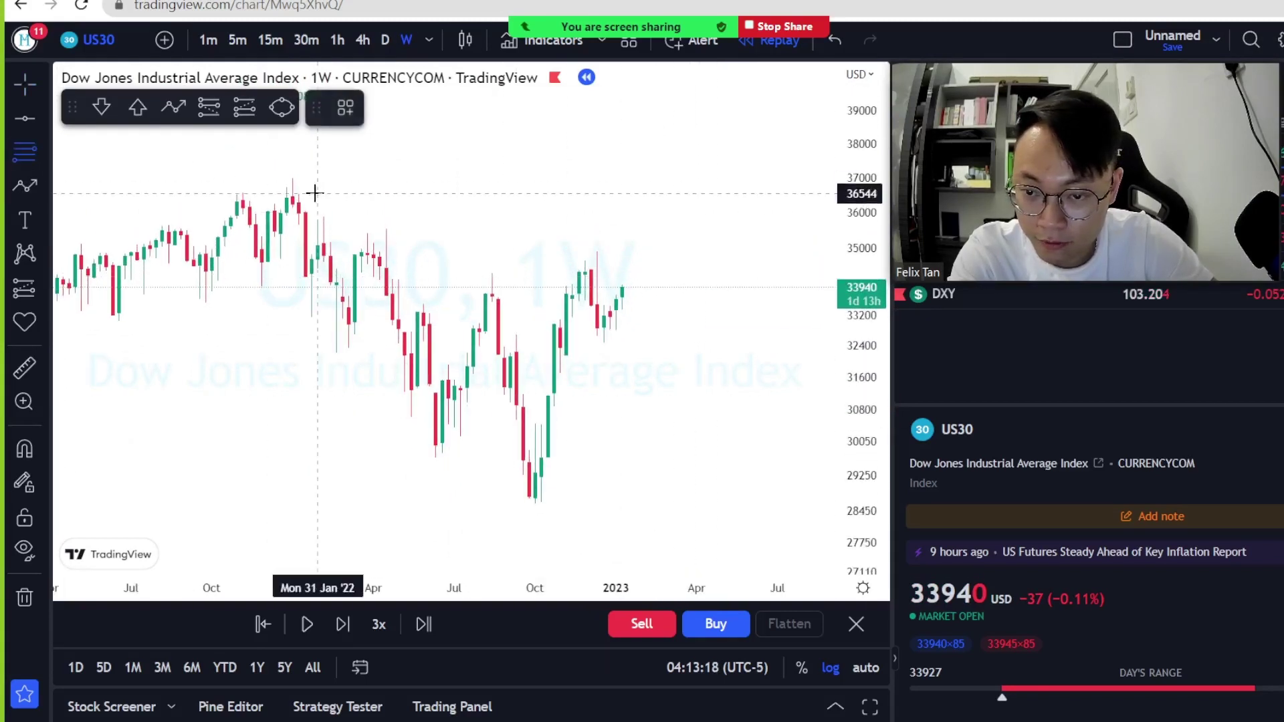
click(312, 178)
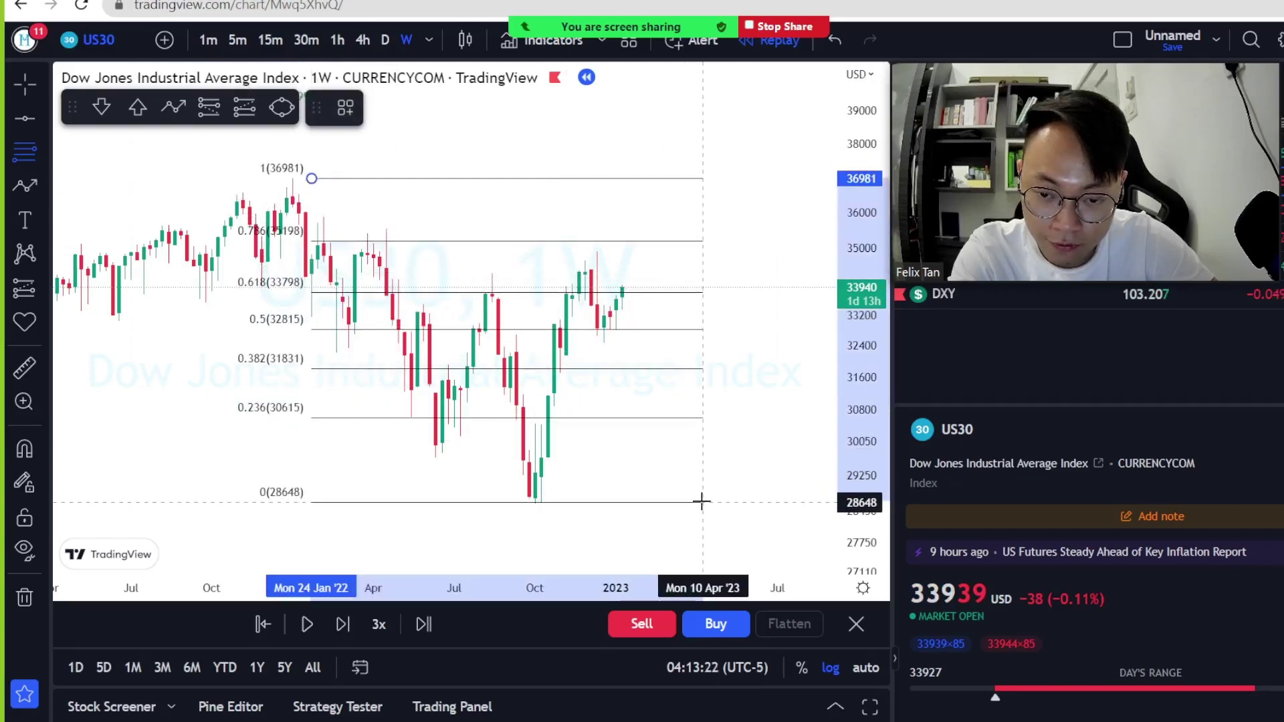
click(702, 502)
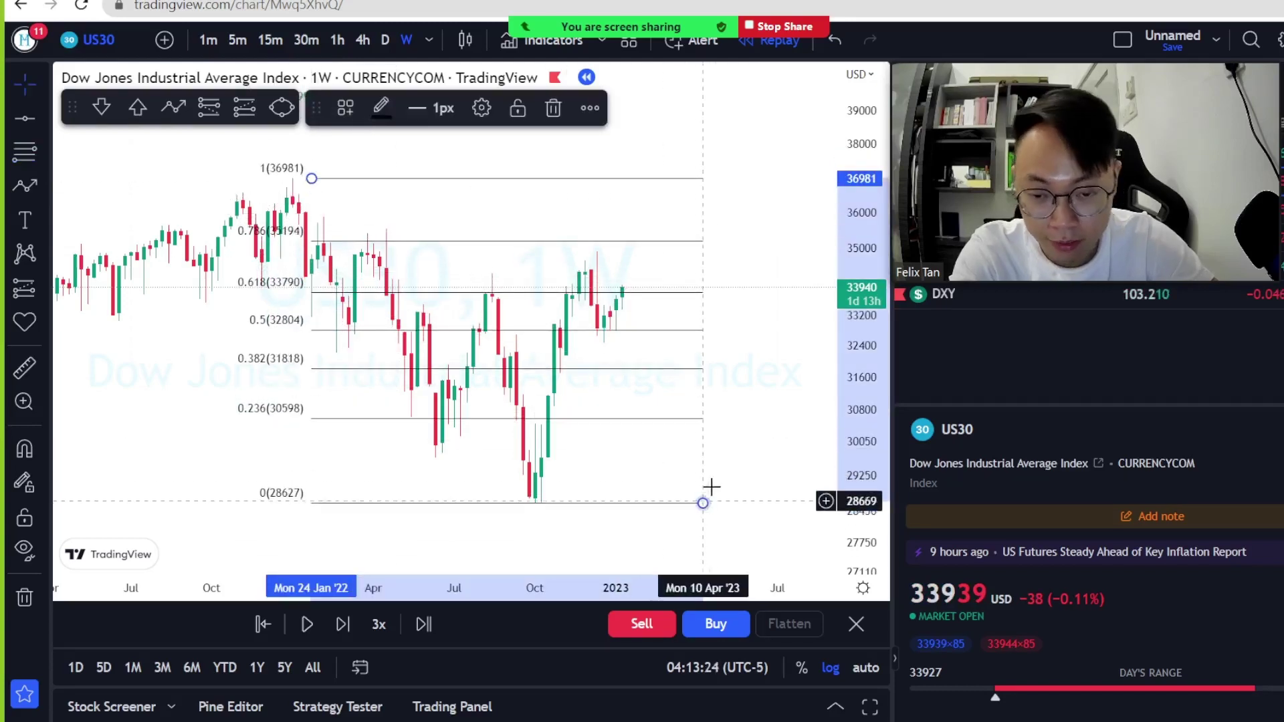
key(Delete)
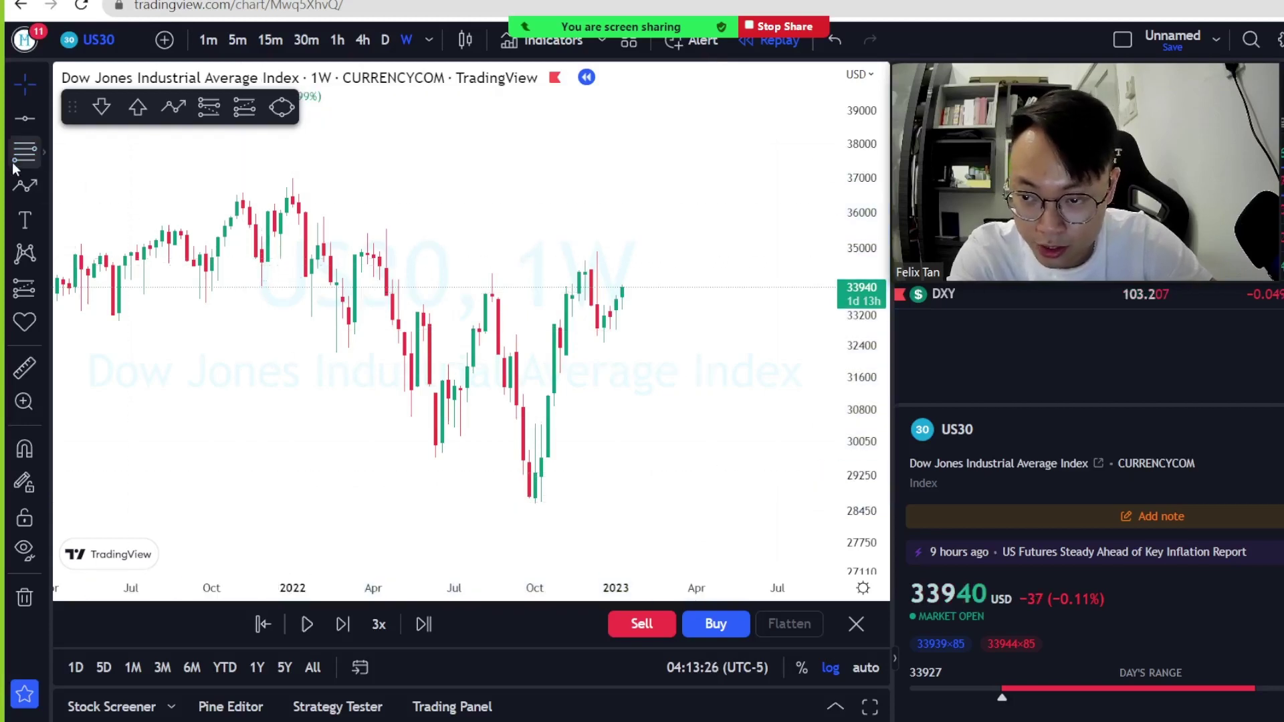
- Draw a Fibonacci retracement from the October 2022 low at 28605 to the December 2022 high at 34895
click(503, 505)
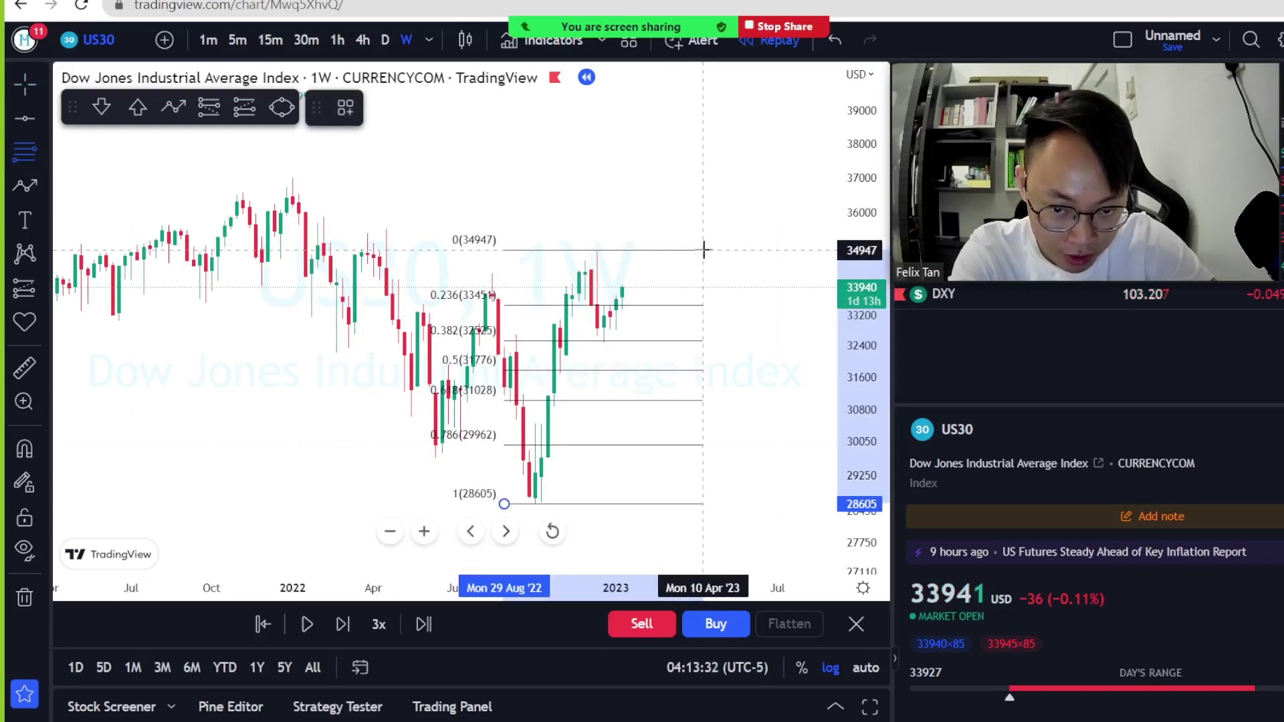
click(706, 251)
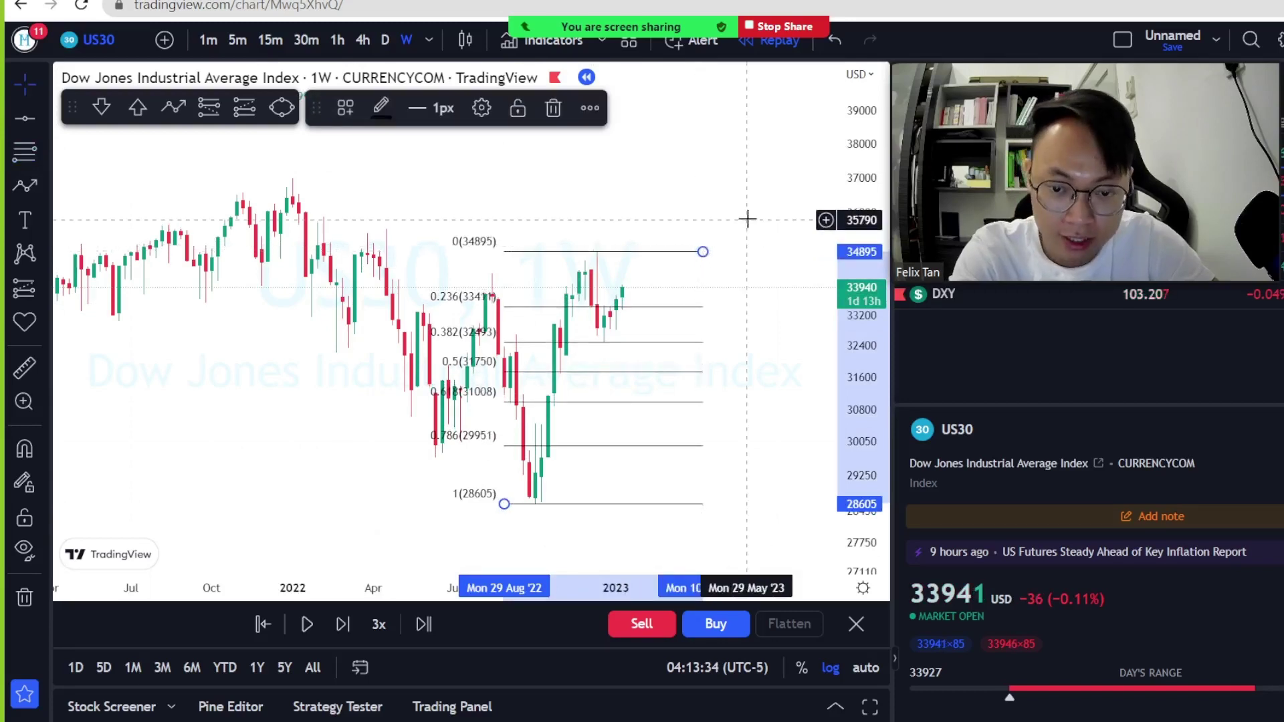